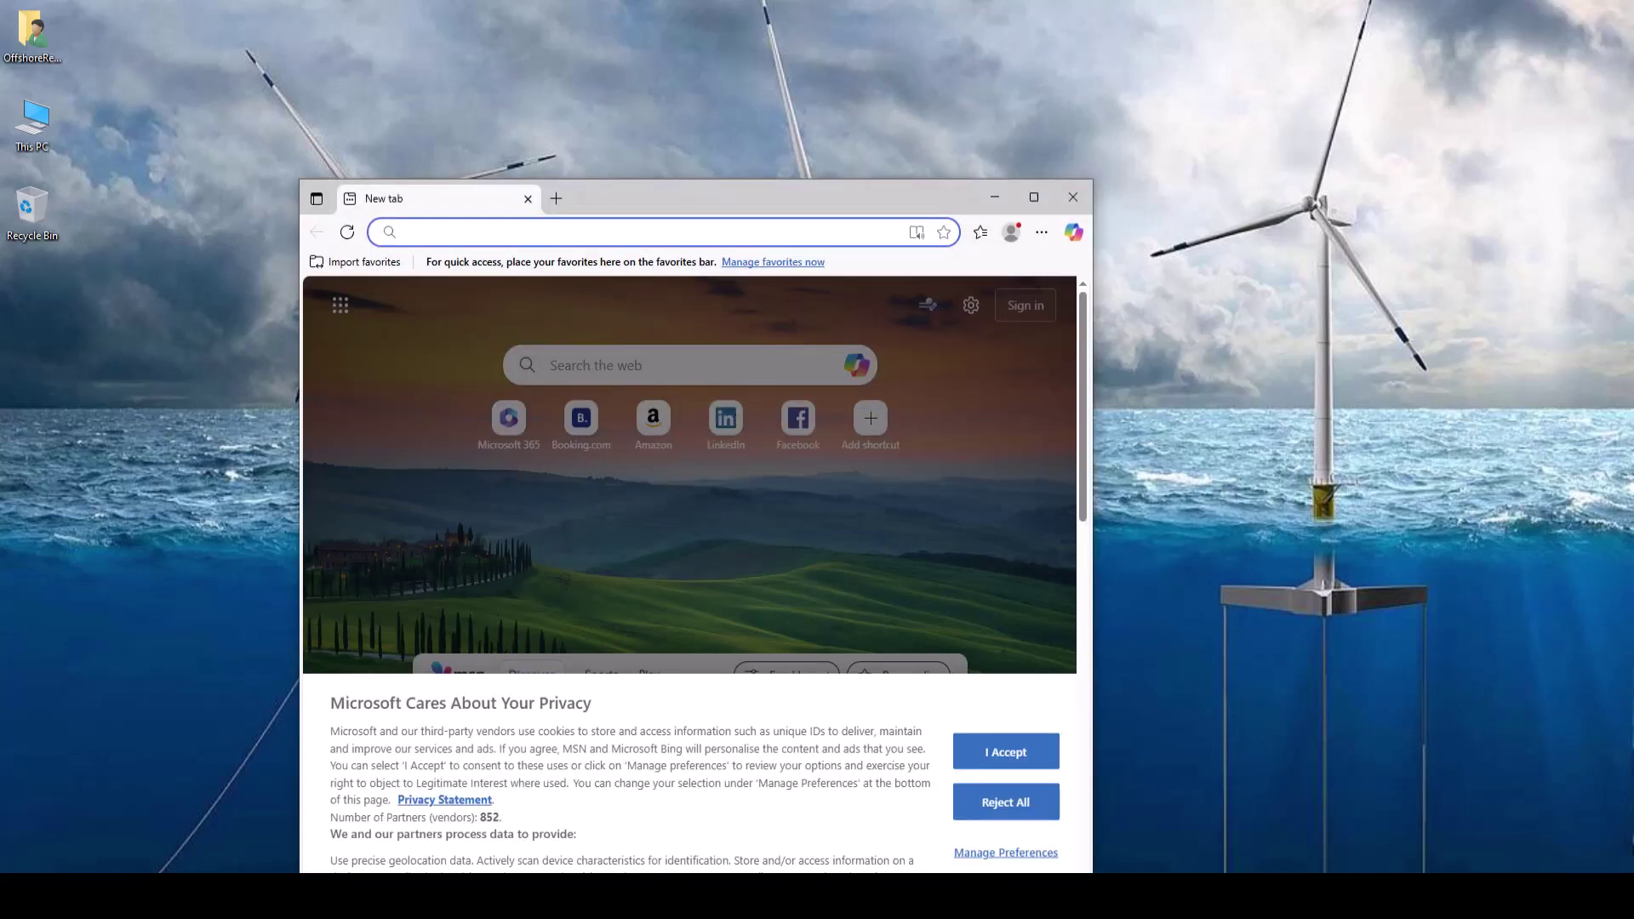
Load Google in Edge and search for 'openfast github'.
type("google.com")
key("Return")
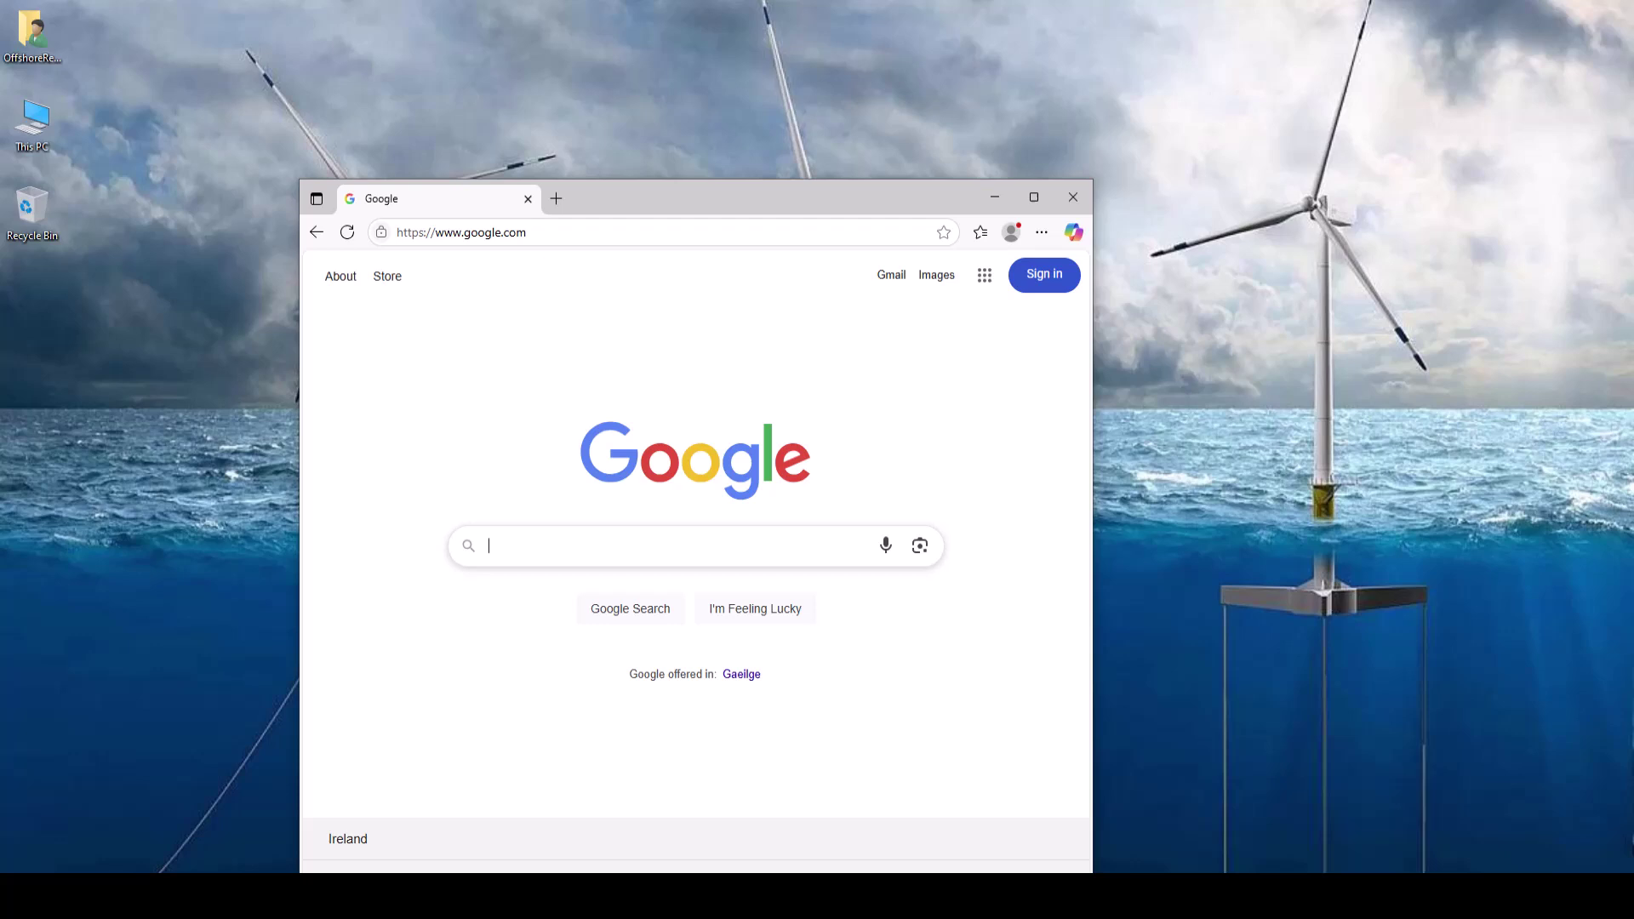
type("openfa")
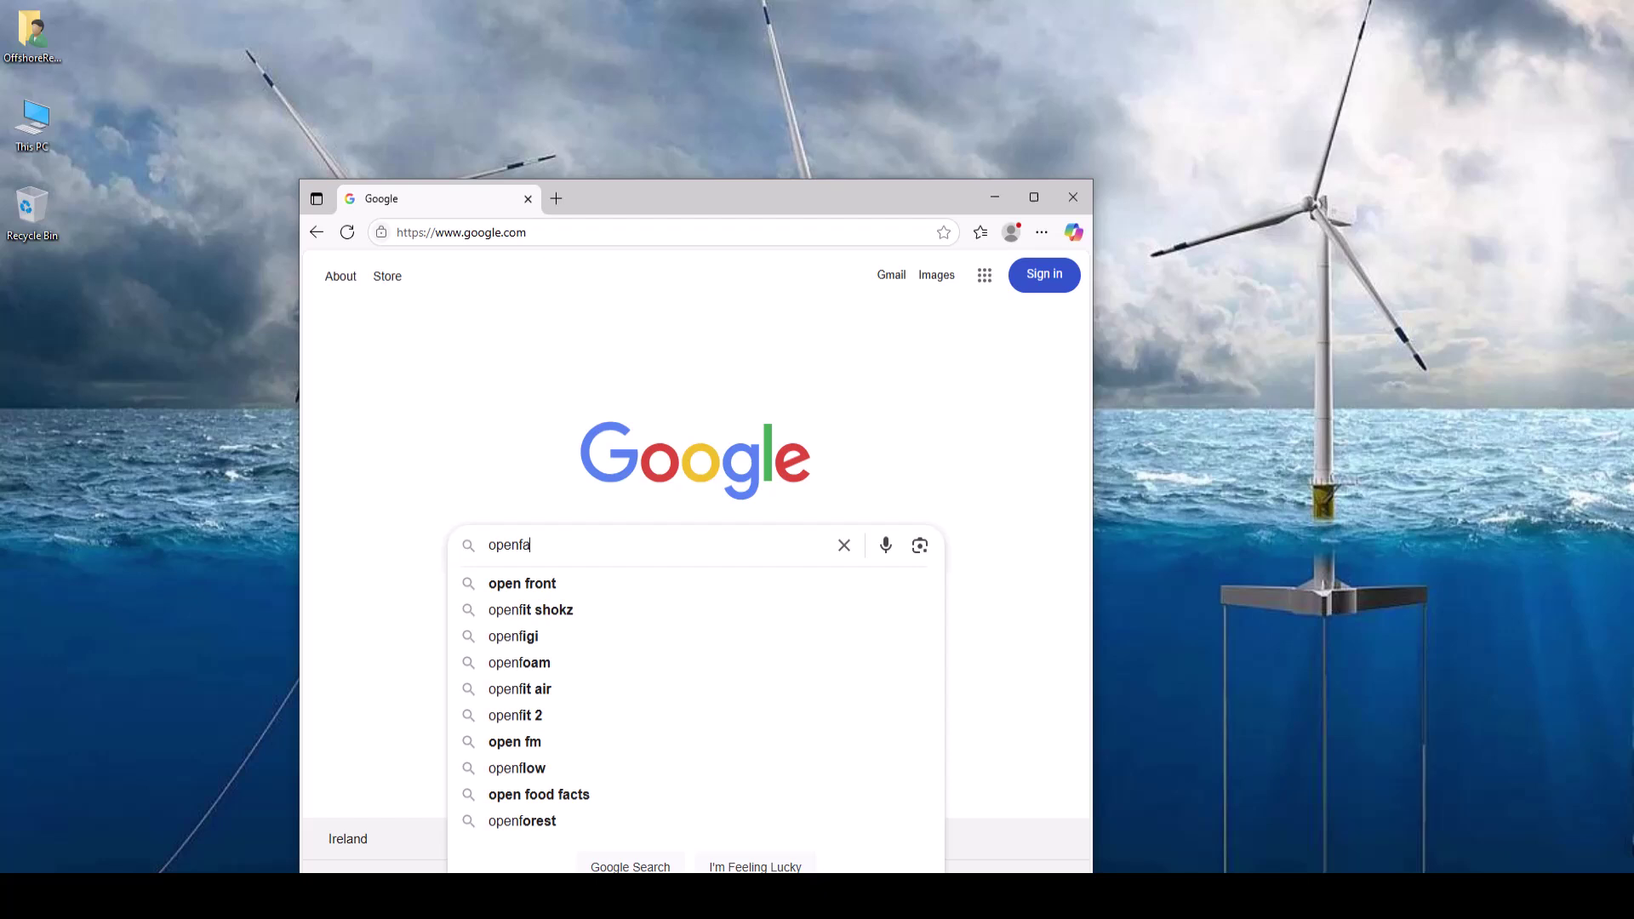
type("st github")
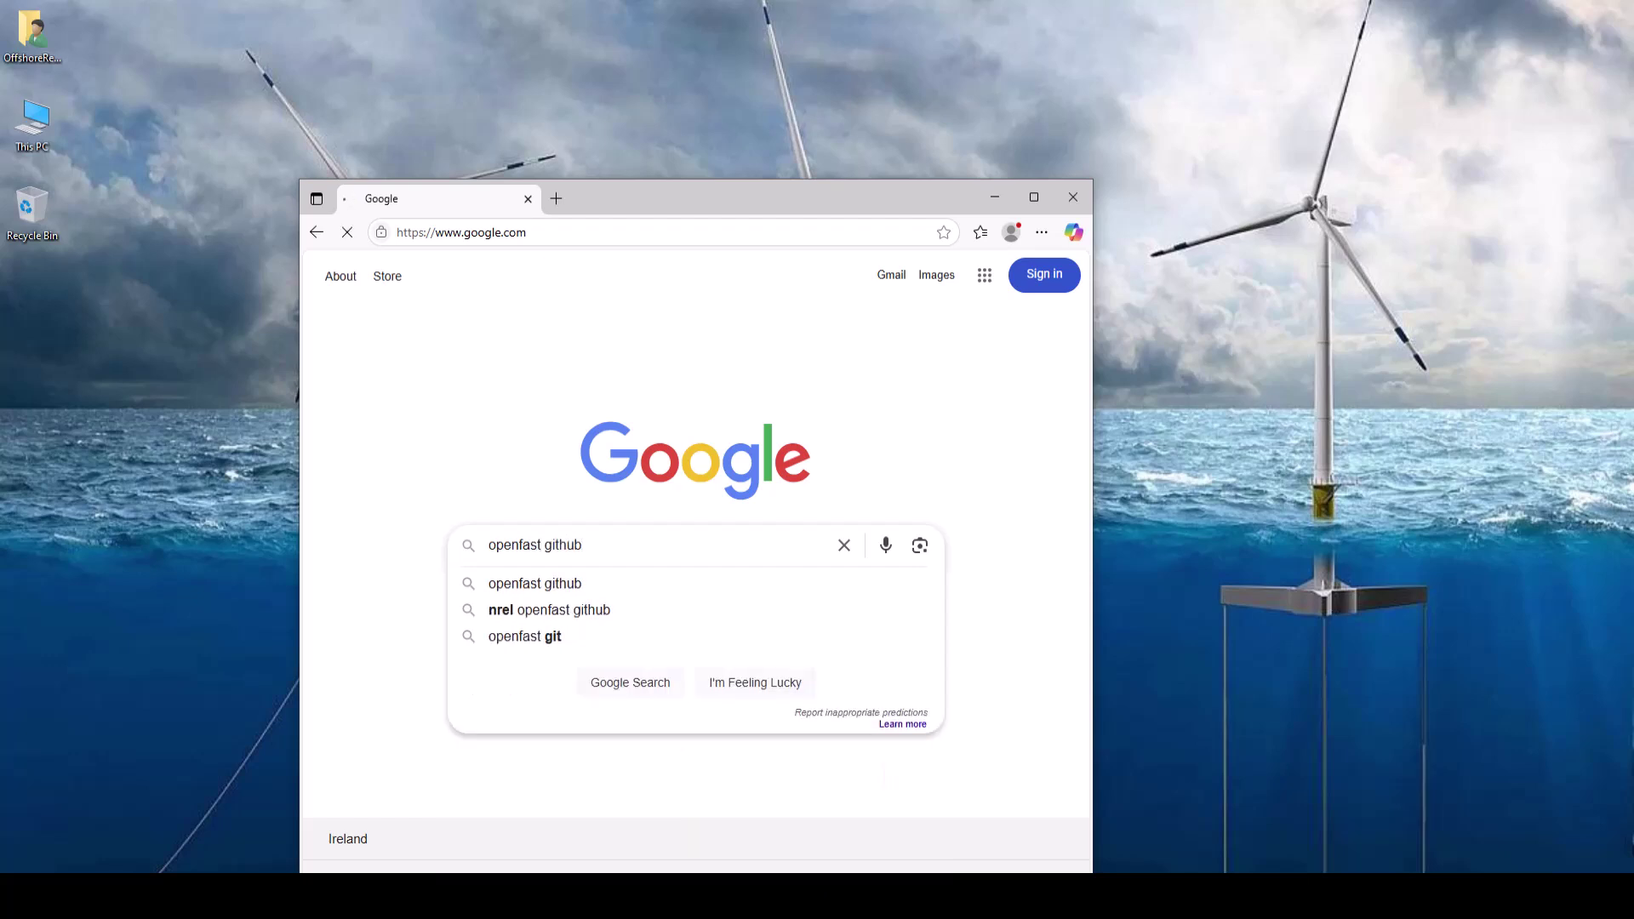
key("Return")
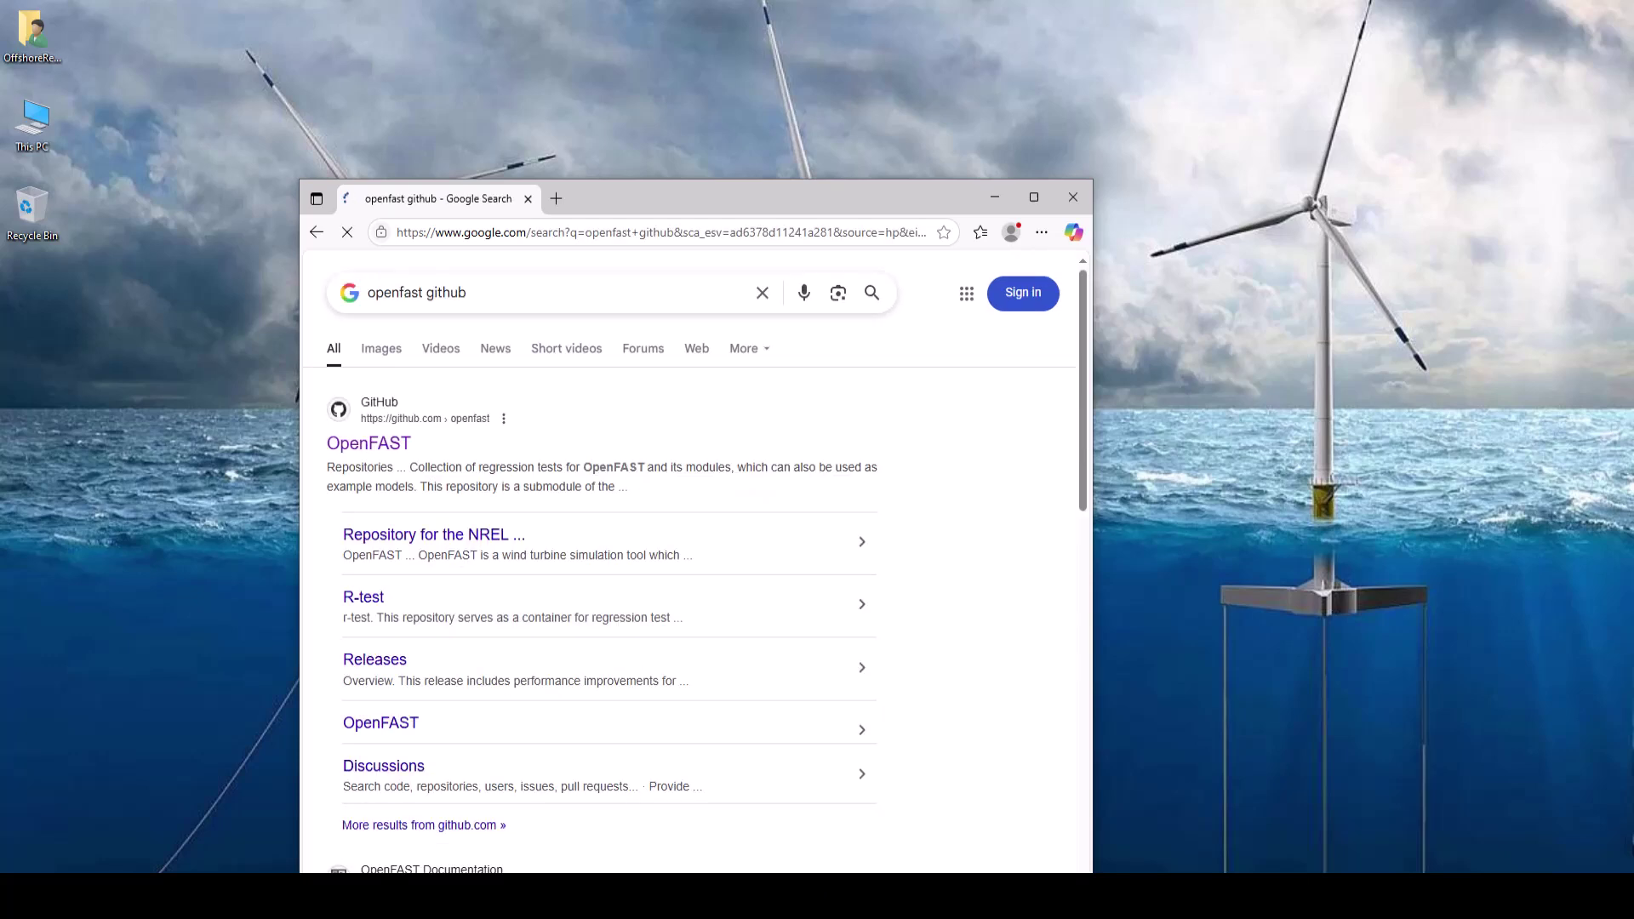
Open the OpenFAST GitHub result, maximize Edge, and go into the openfast repository.
left_click(356, 445)
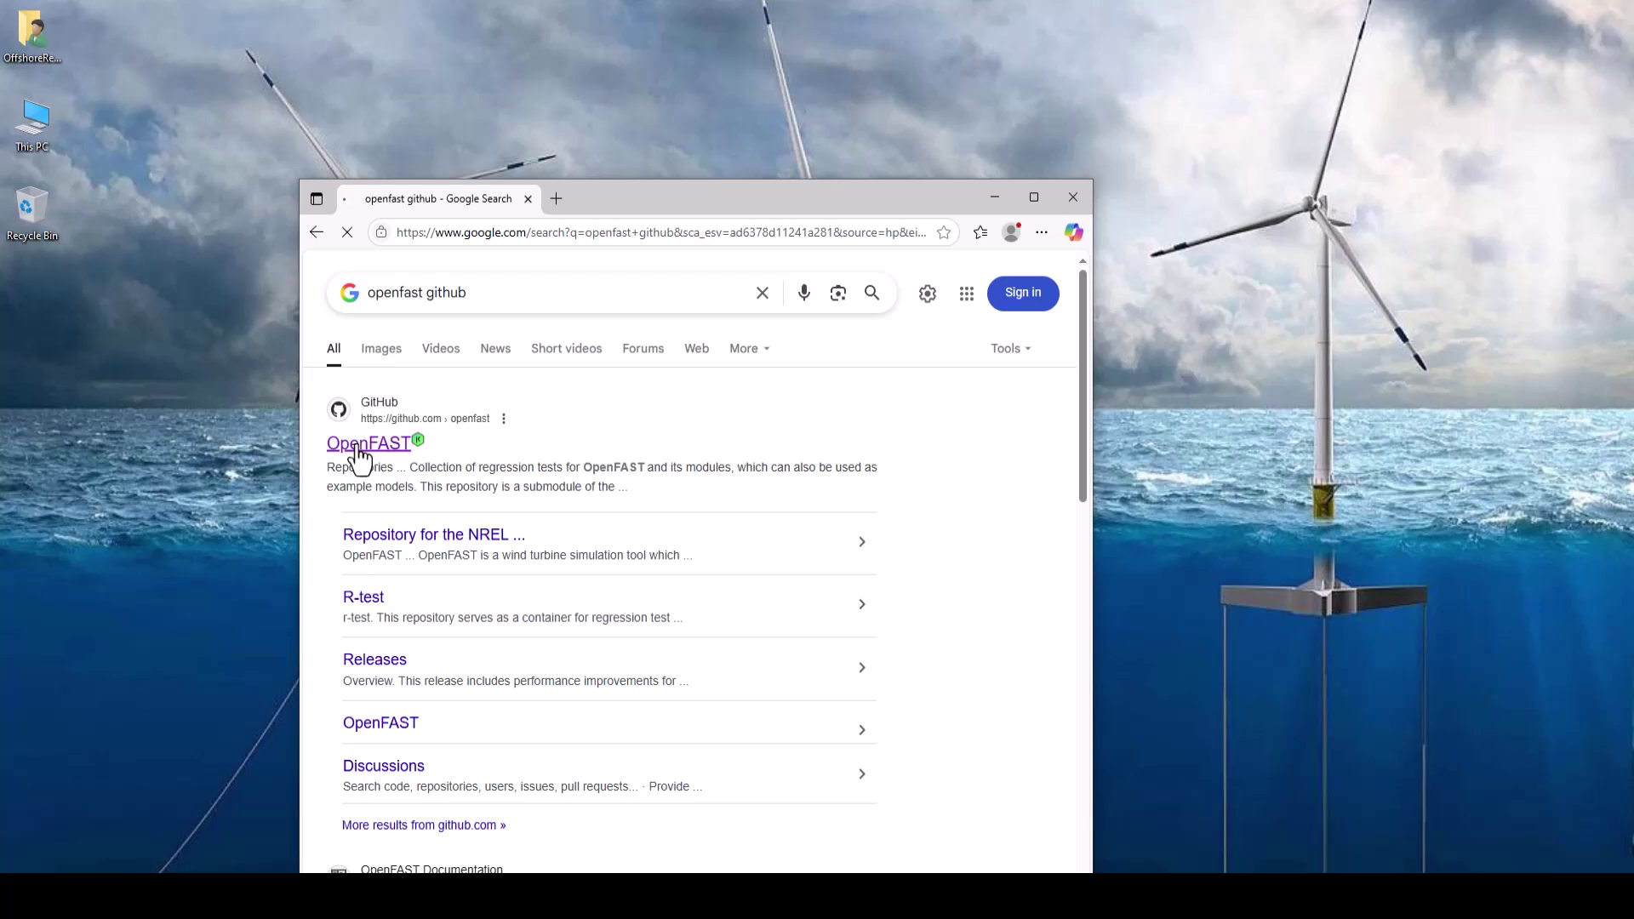
left_click(1034, 197)
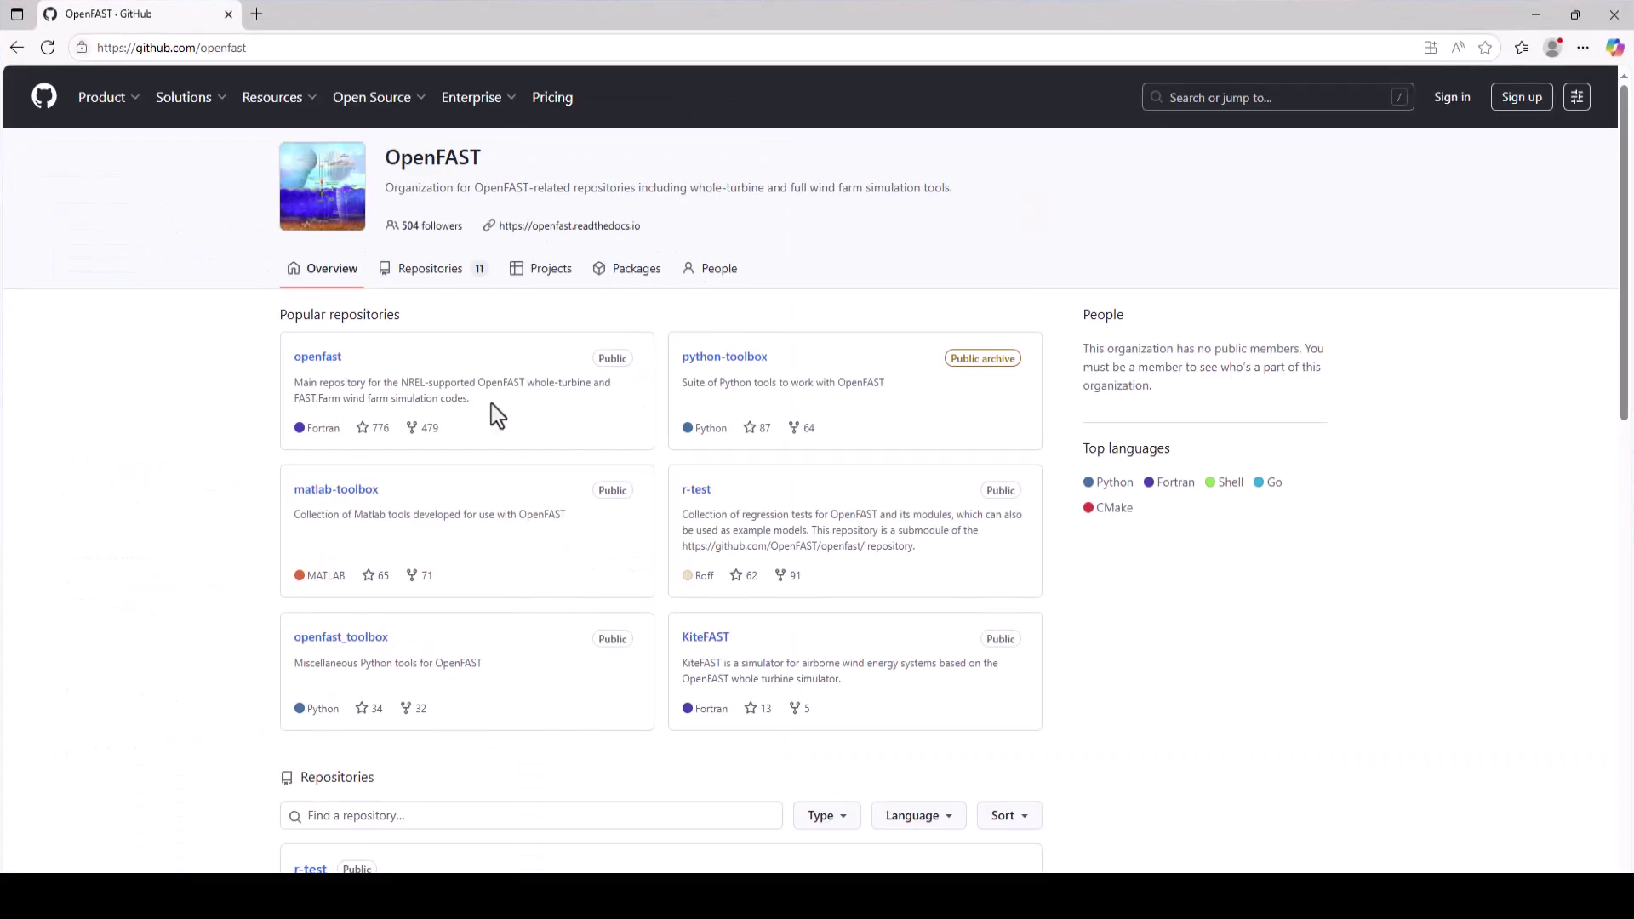
left_click(320, 359)
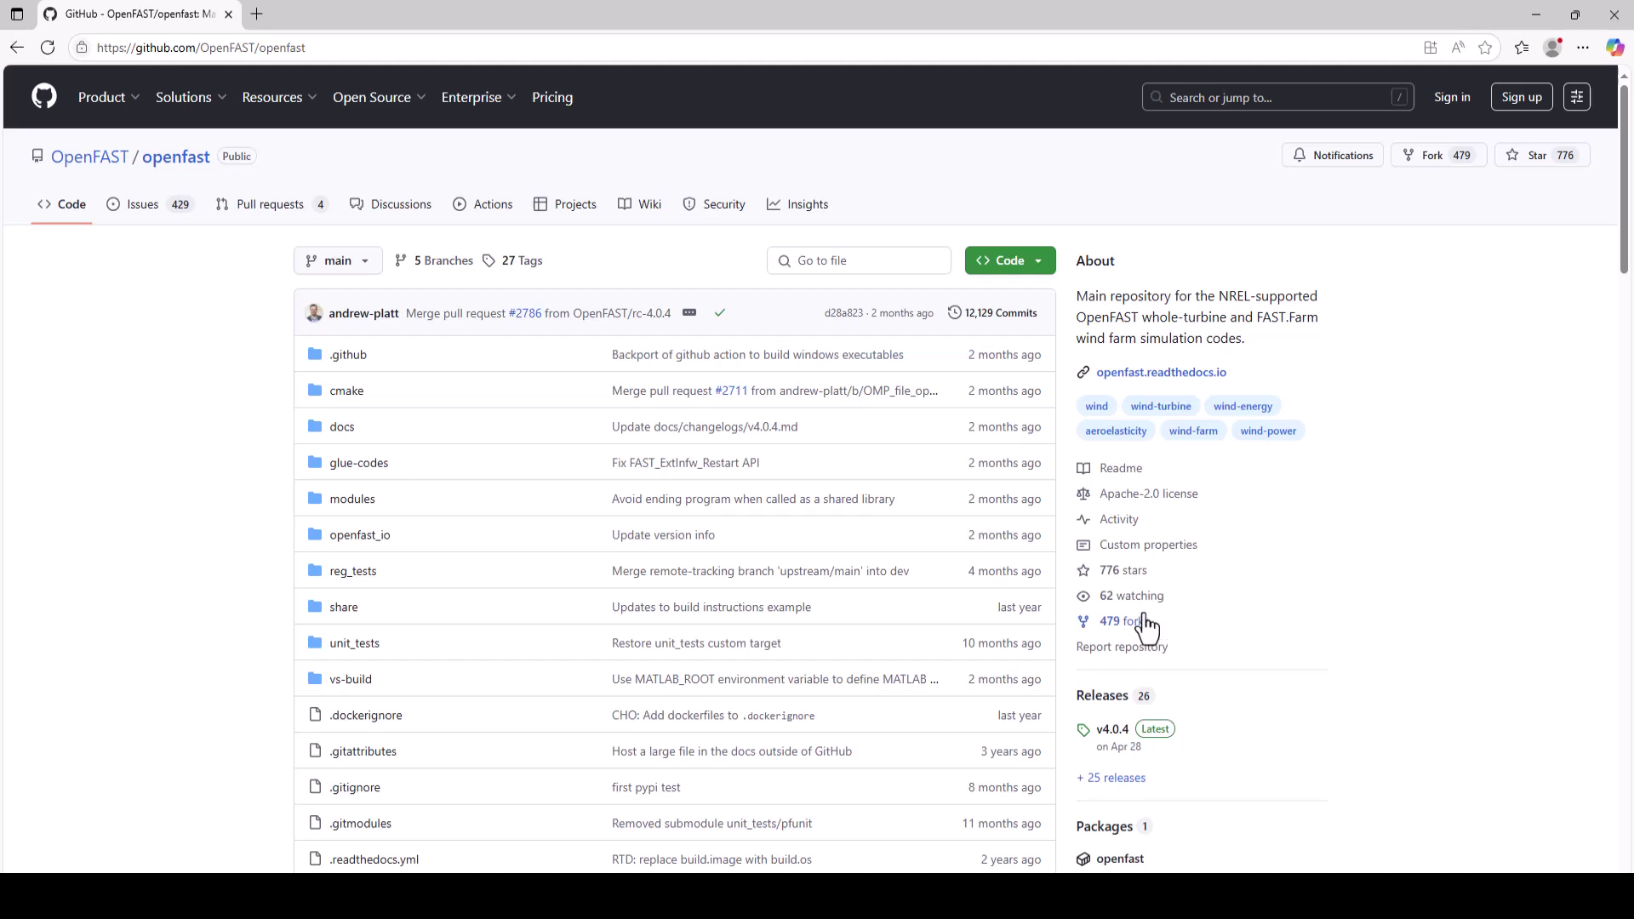
scroll(1159, 634, "down", 3)
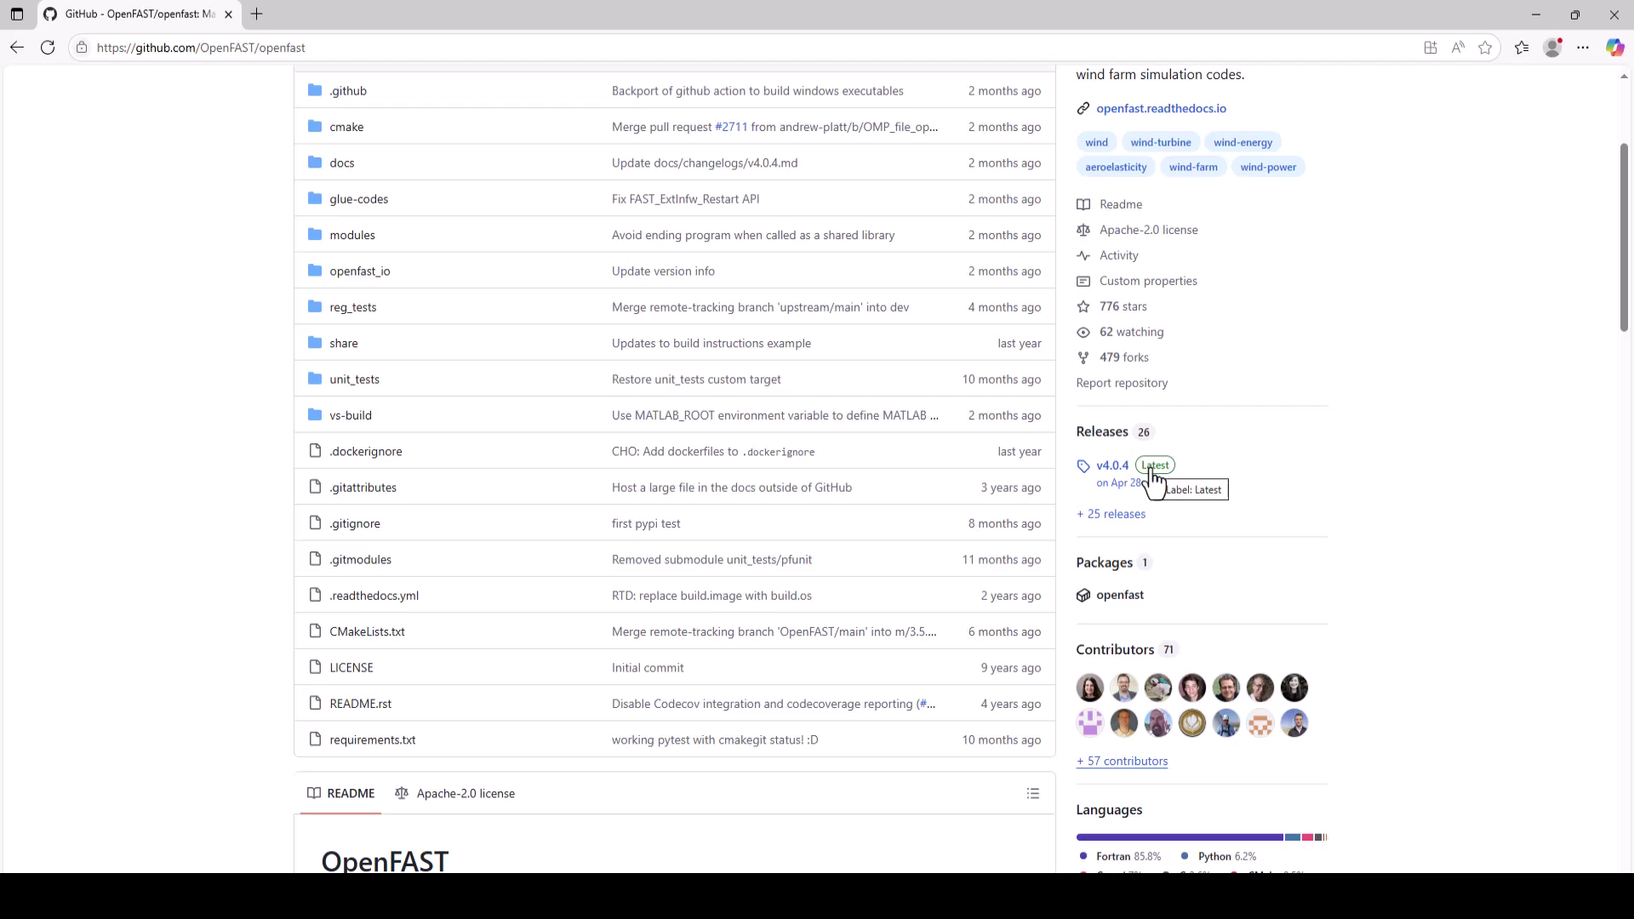
Open the v4.0.4 release and download openfast_x64.exe from its Assets.
left_click(1122, 468)
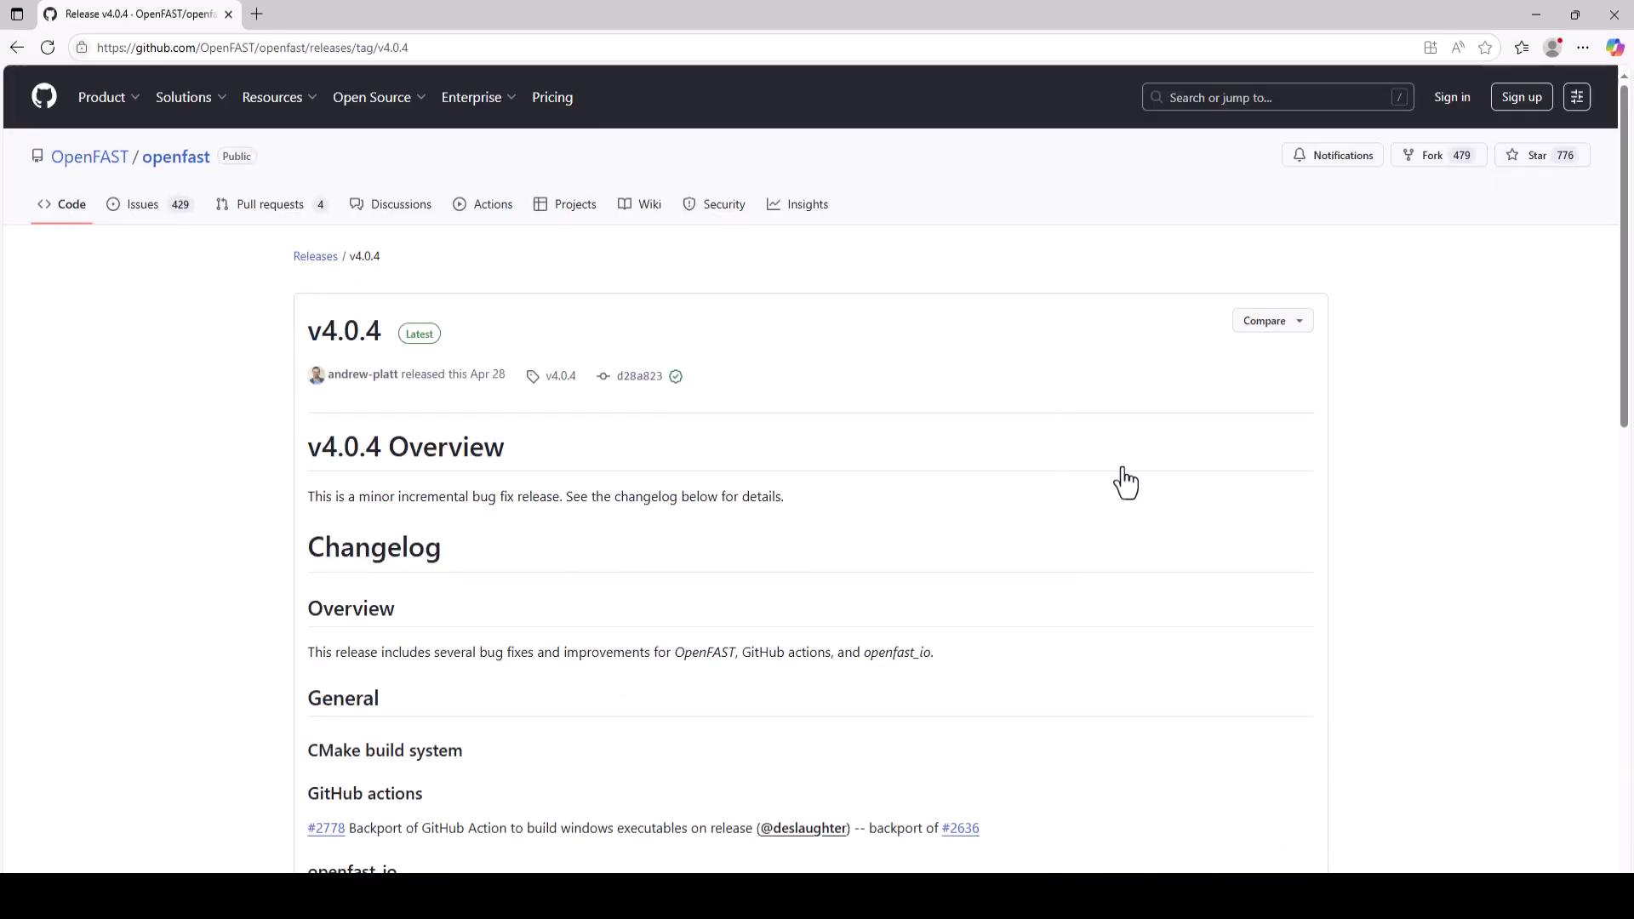
scroll(1155, 536, "down", 10)
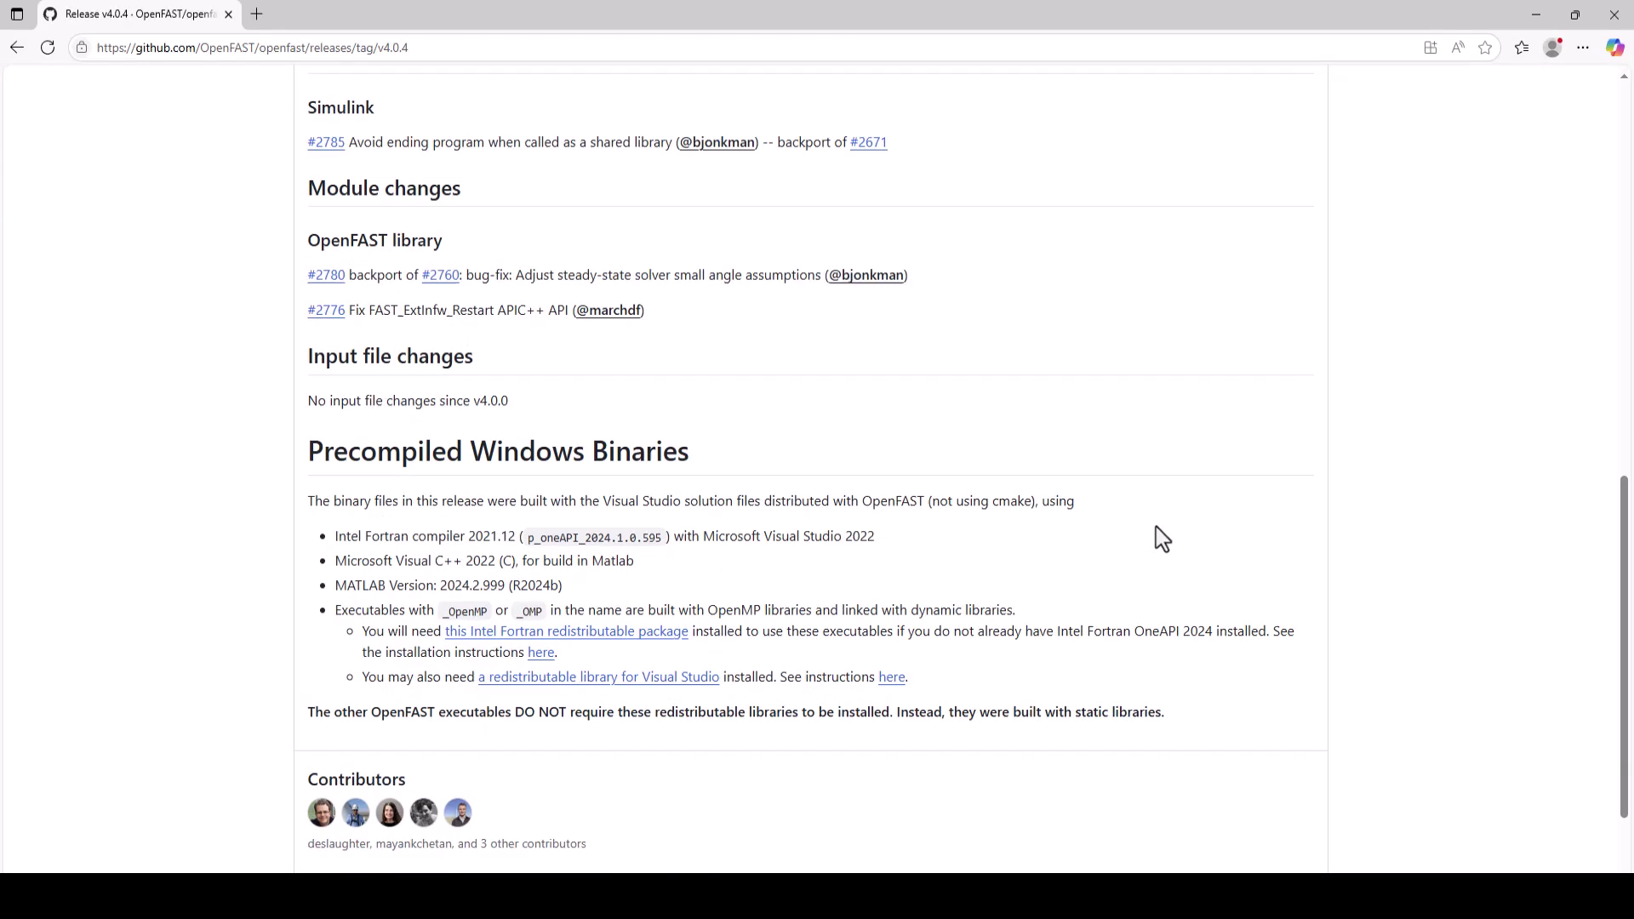
scroll(1158, 529, "down", 8)
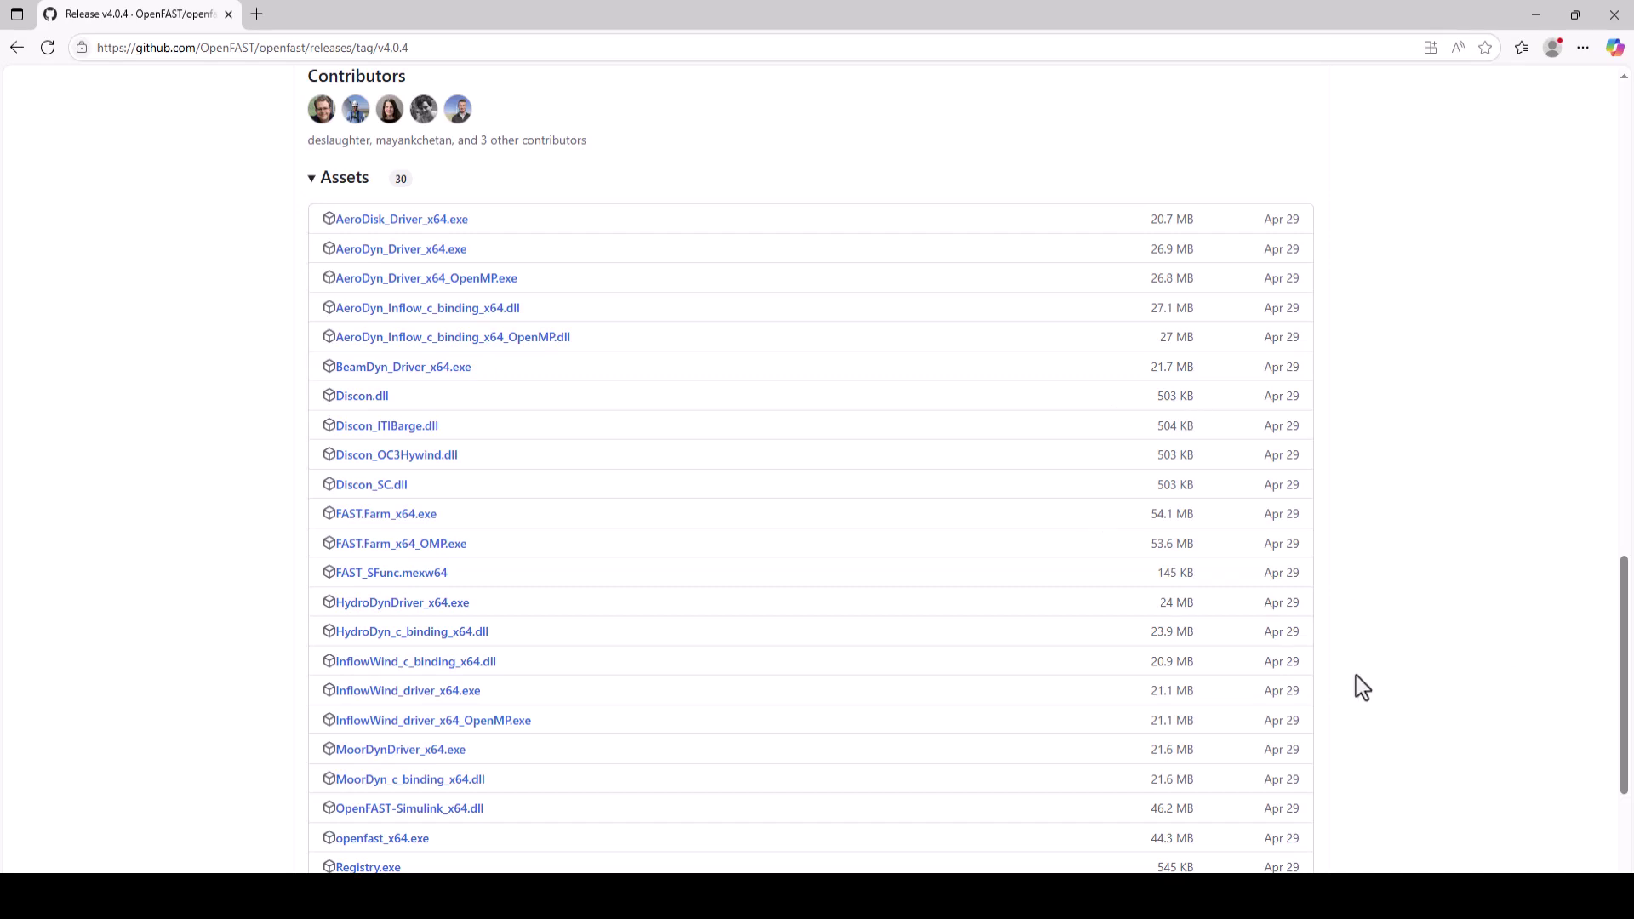
scroll(1362, 687, "down", 2)
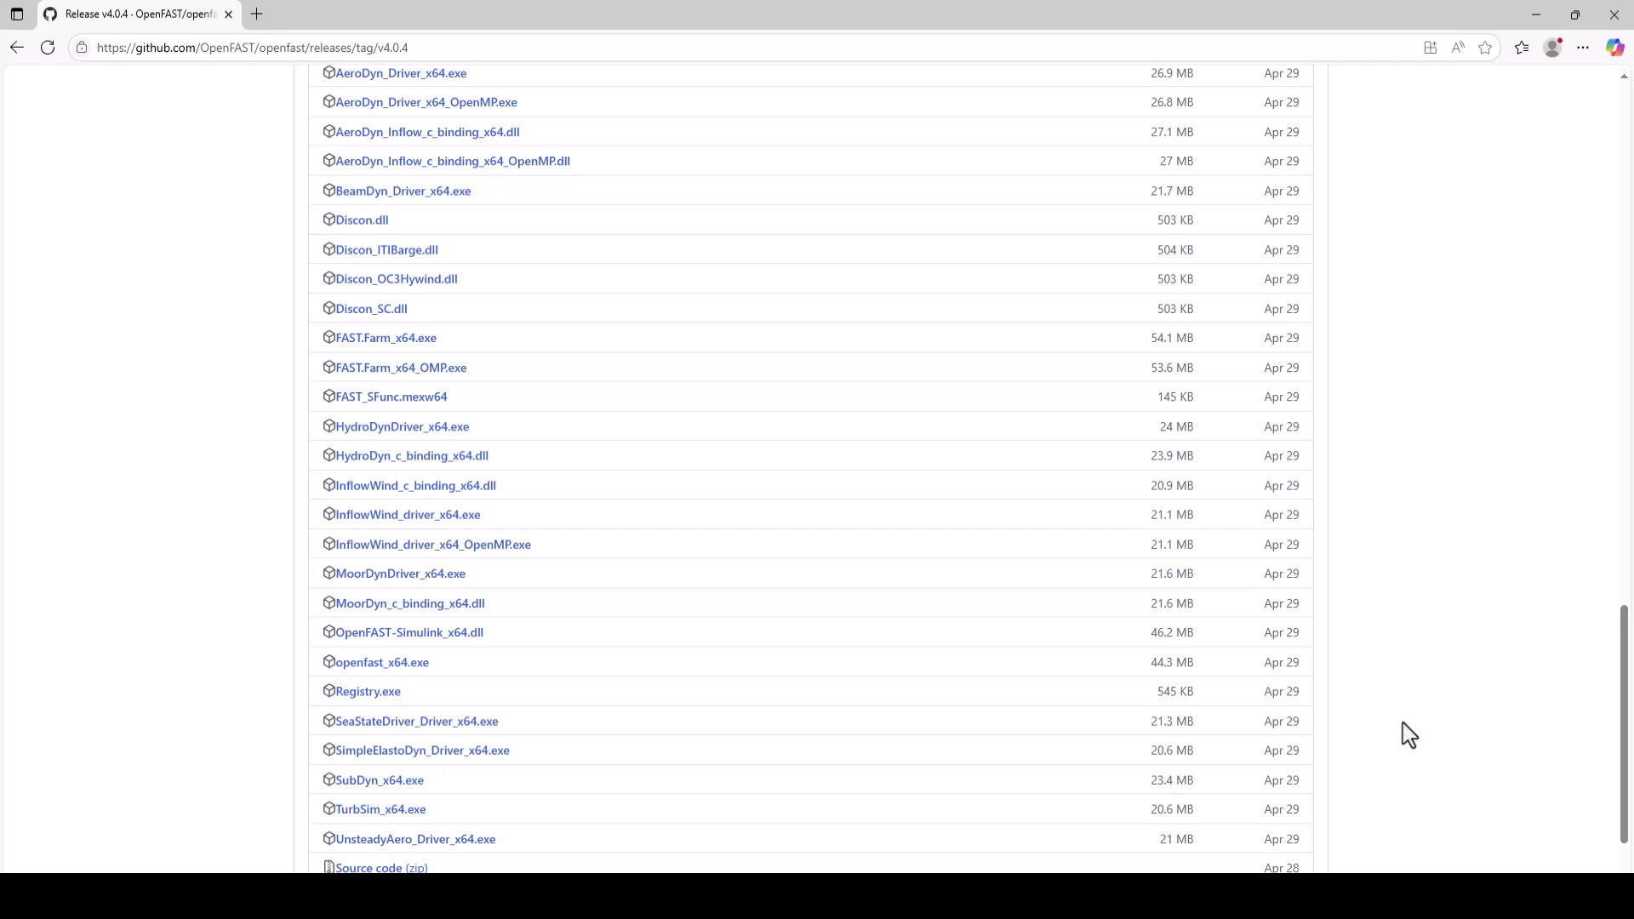
left_click(362, 671)
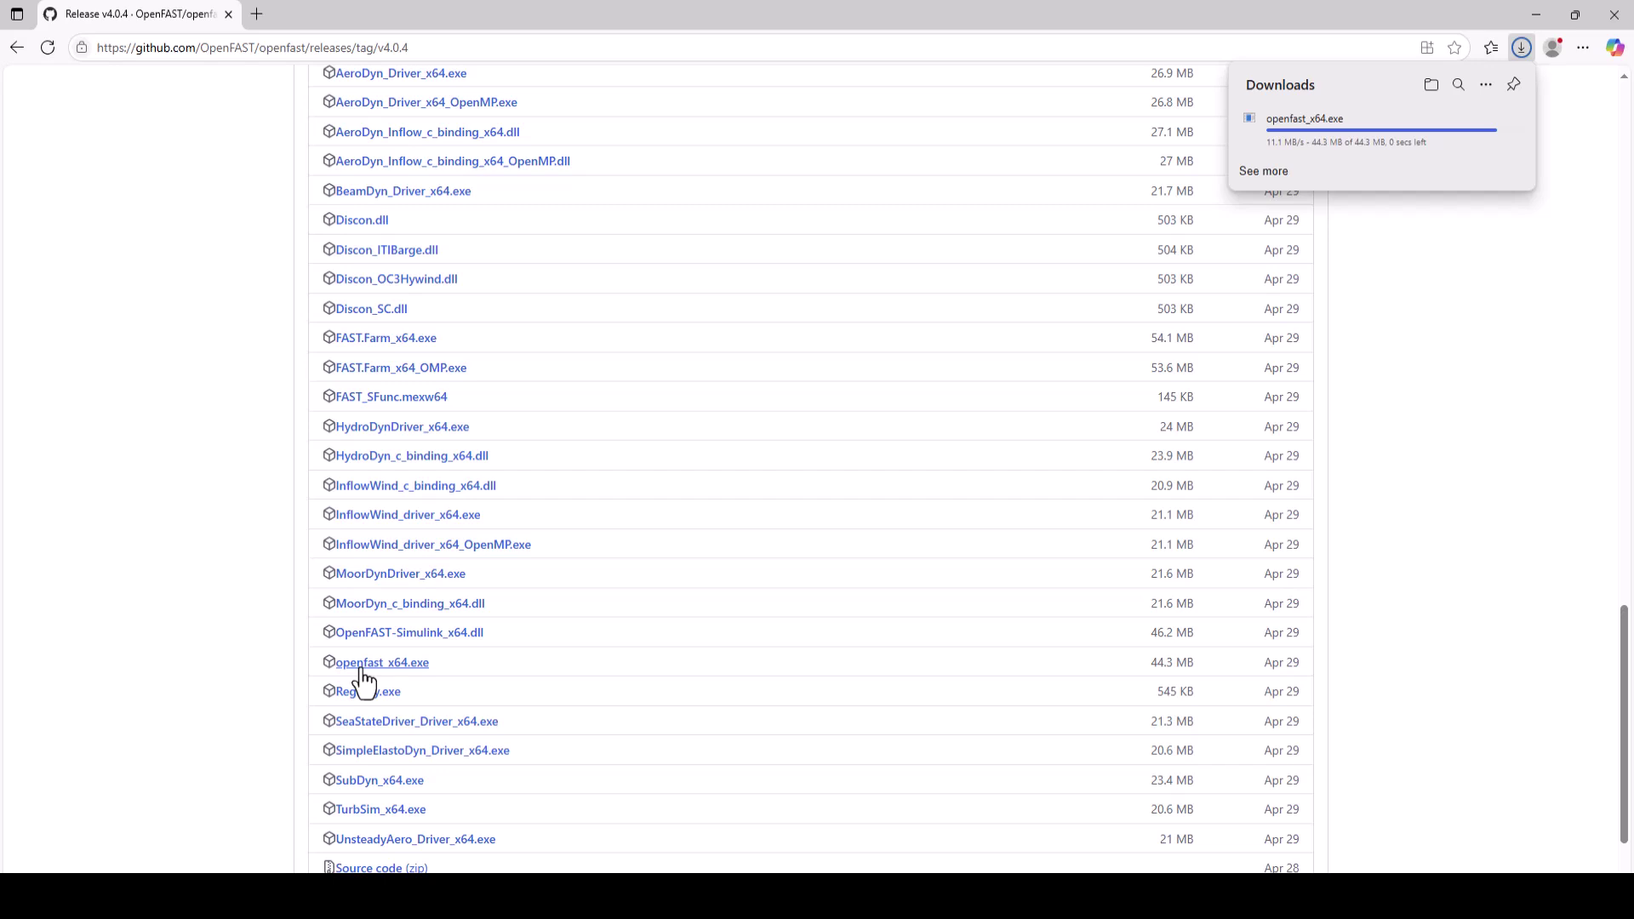
Keep openfast_x64.exe despite the safety warning and show it in the Downloads folder.
left_click(1502, 125)
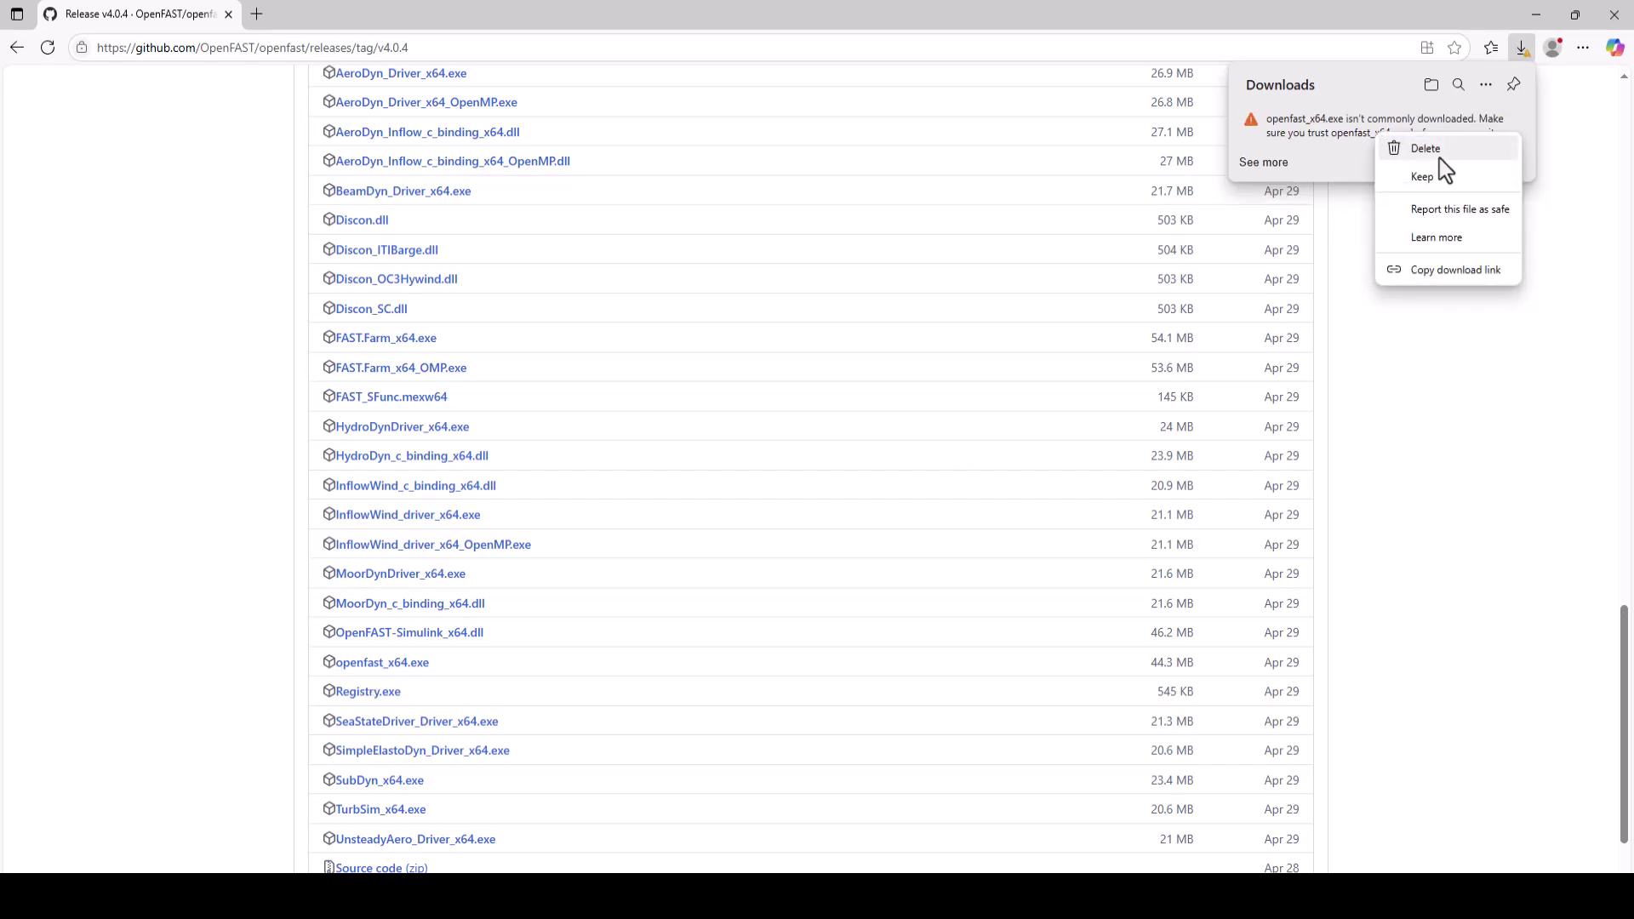
left_click(1431, 173)
left_click(1330, 359)
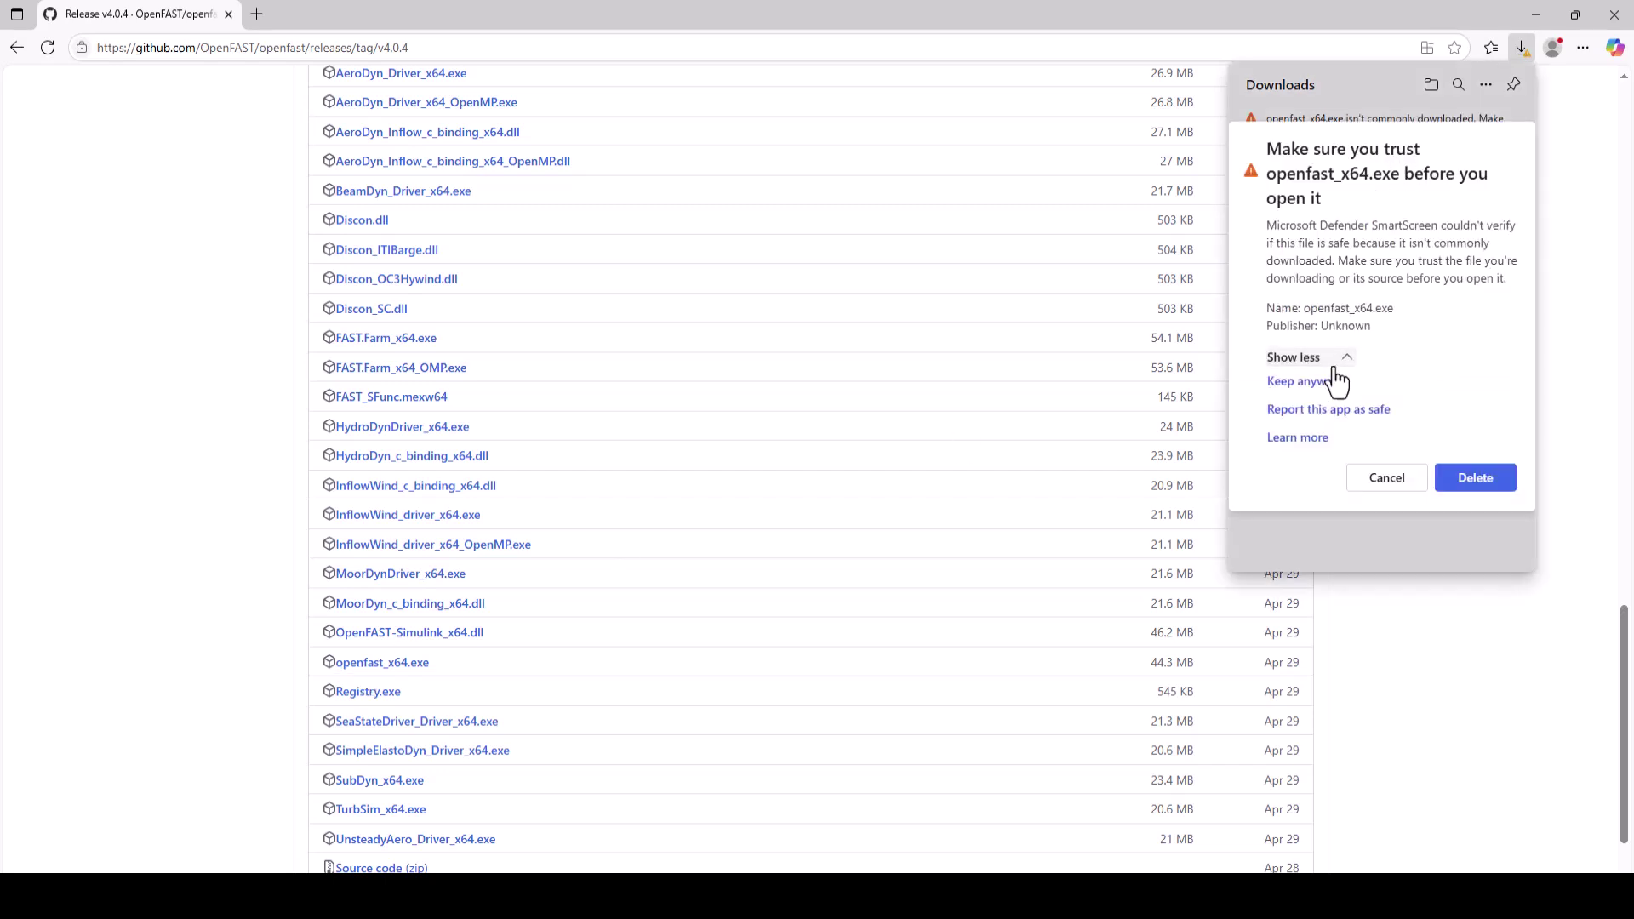
left_click(1323, 382)
left_click(1482, 122)
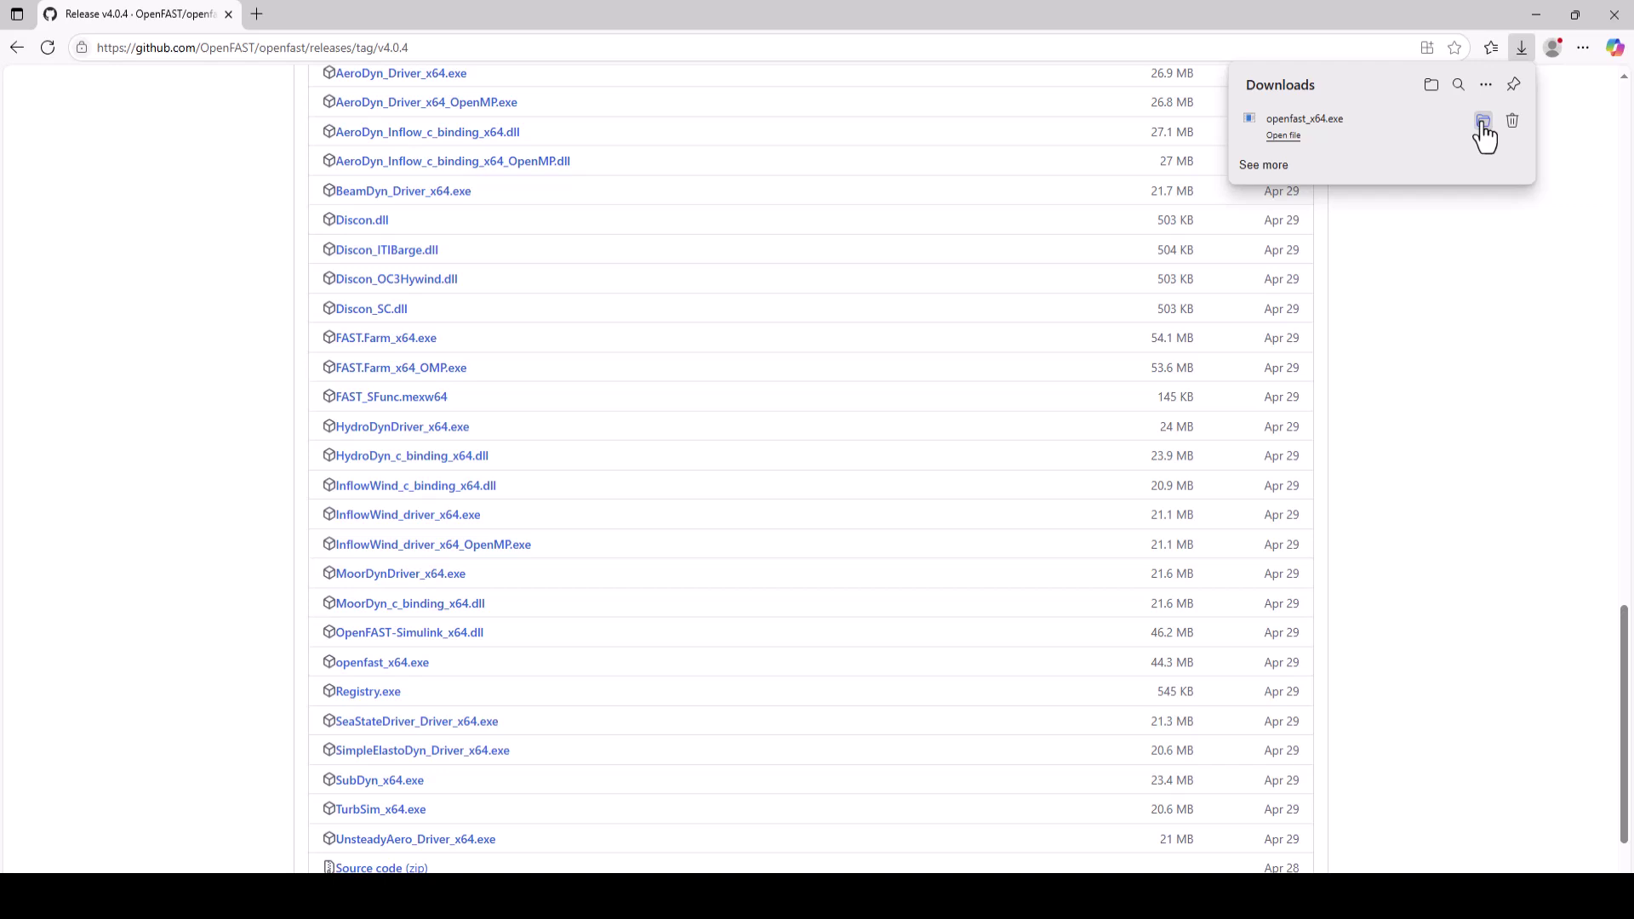
left_click(1536, 14)
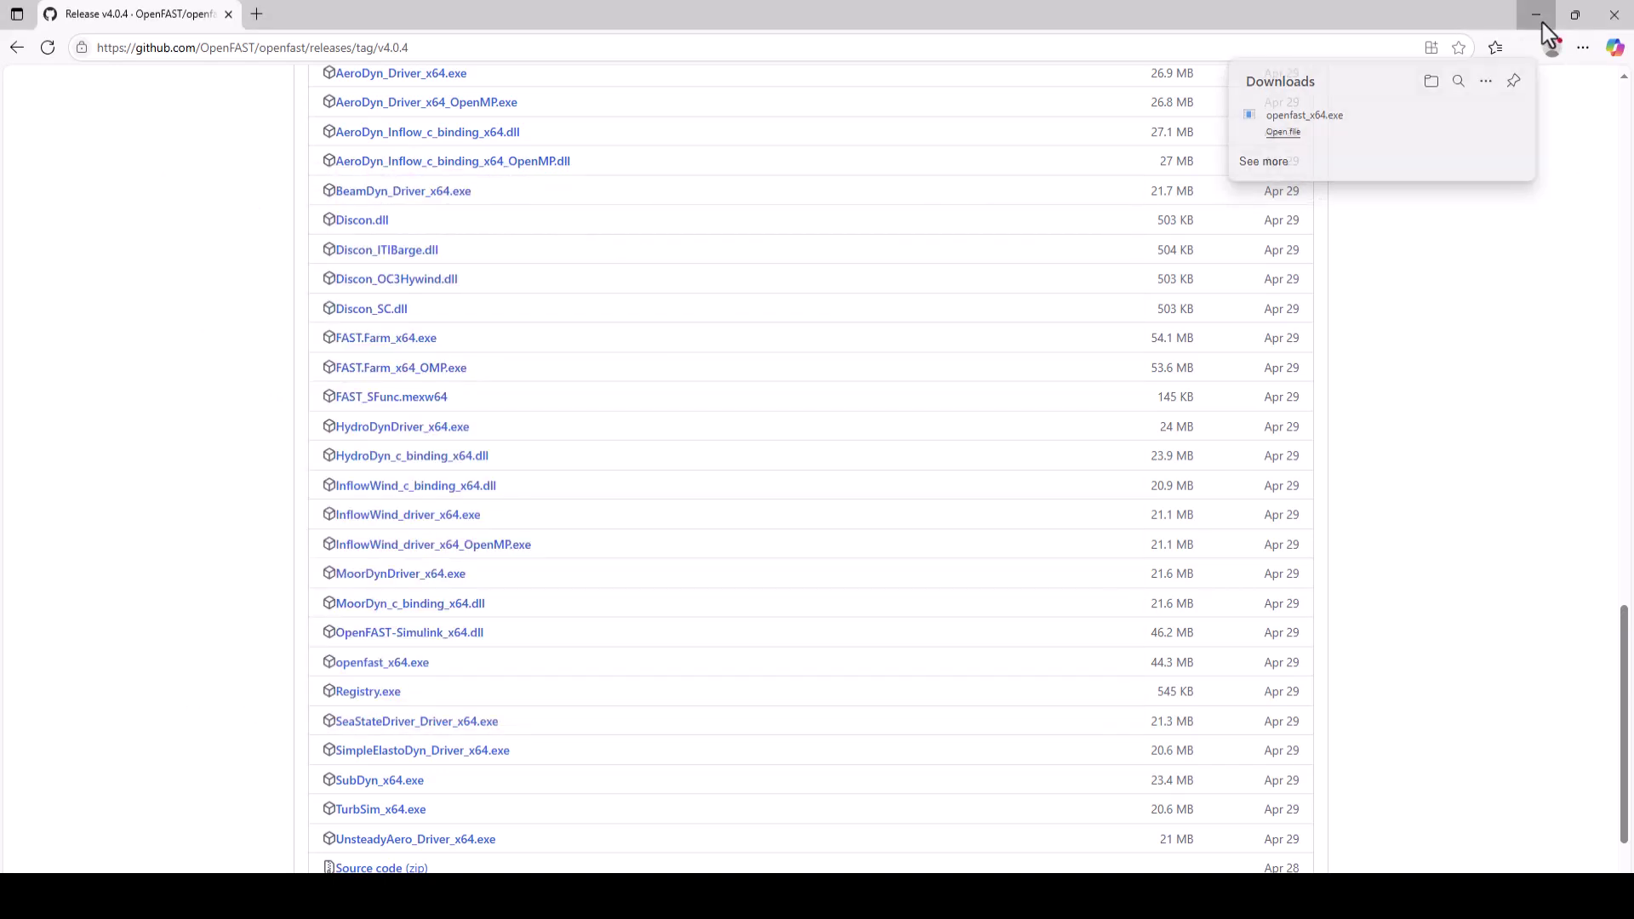
Open Local Disk (C:) from This PC in a second Explorer window.
left_click_drag(618, 194, 803, 232)
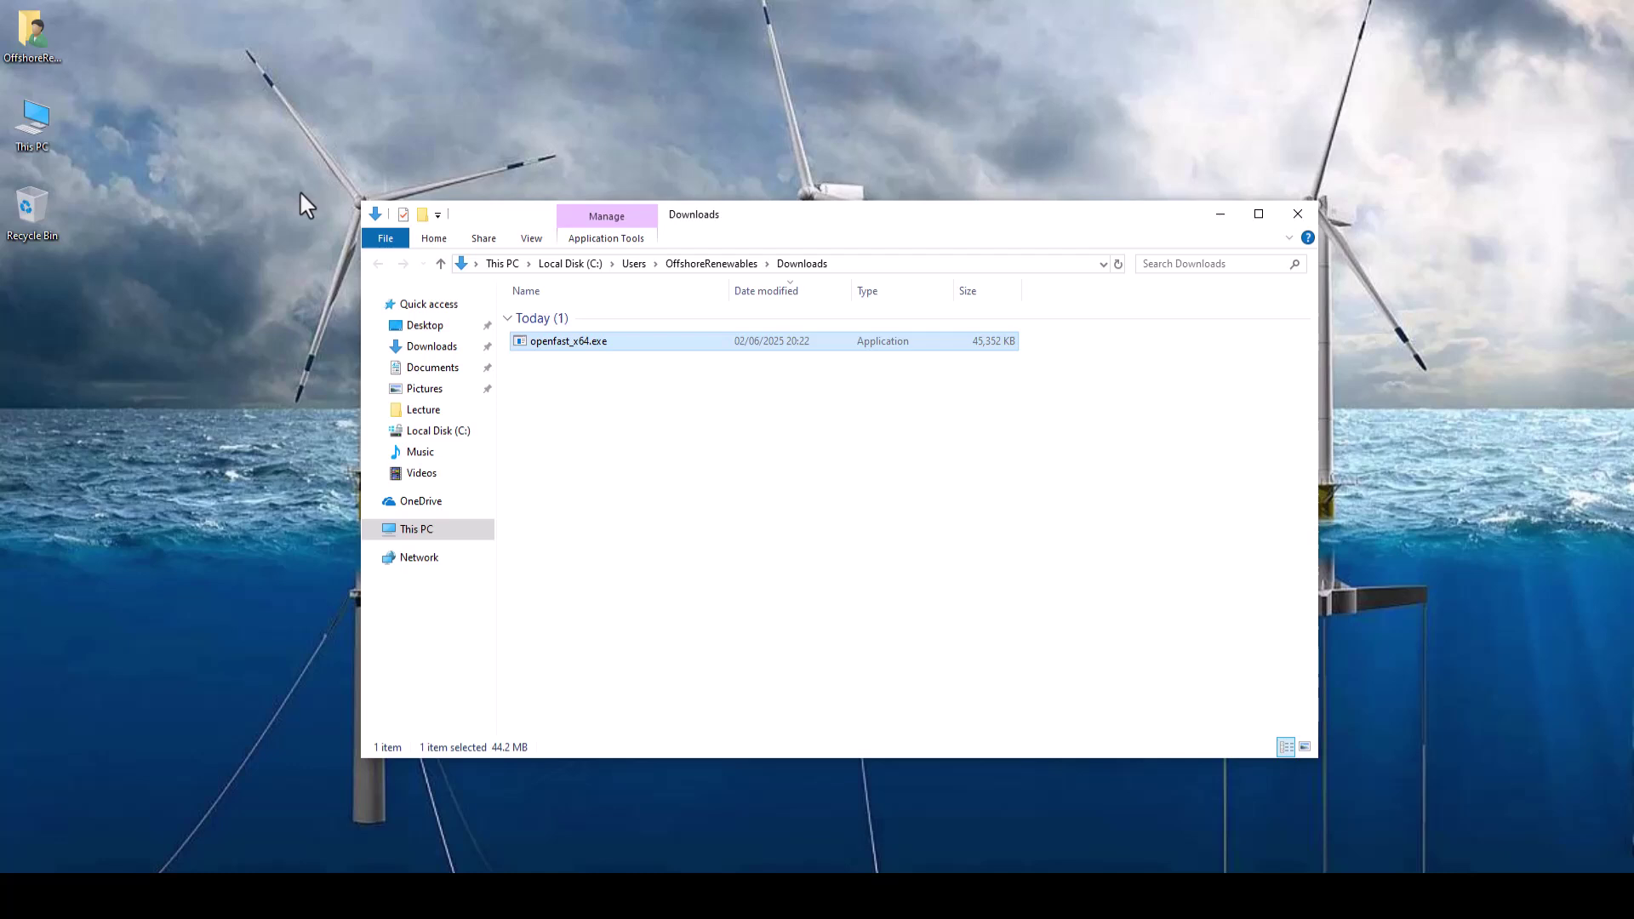
left_click(25, 134)
double_click(23, 127)
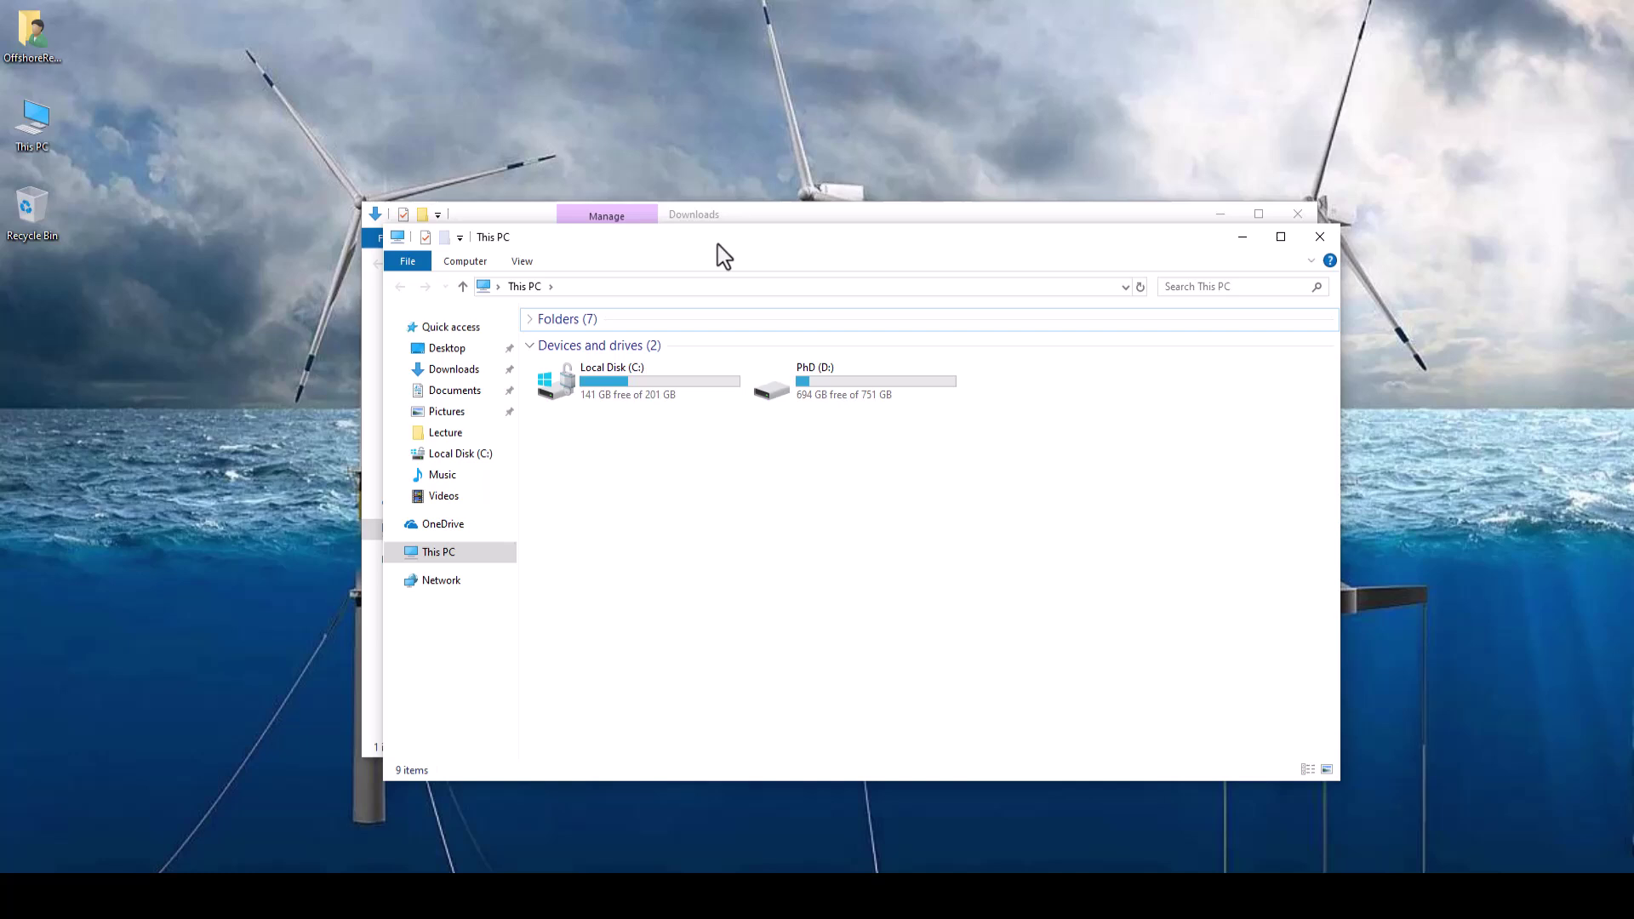
left_click_drag(720, 252, 734, 442)
left_click(630, 594)
double_click(631, 594)
Create a folder named Fast on C: and move openfast_x64.exe into it.
right_click(631, 701)
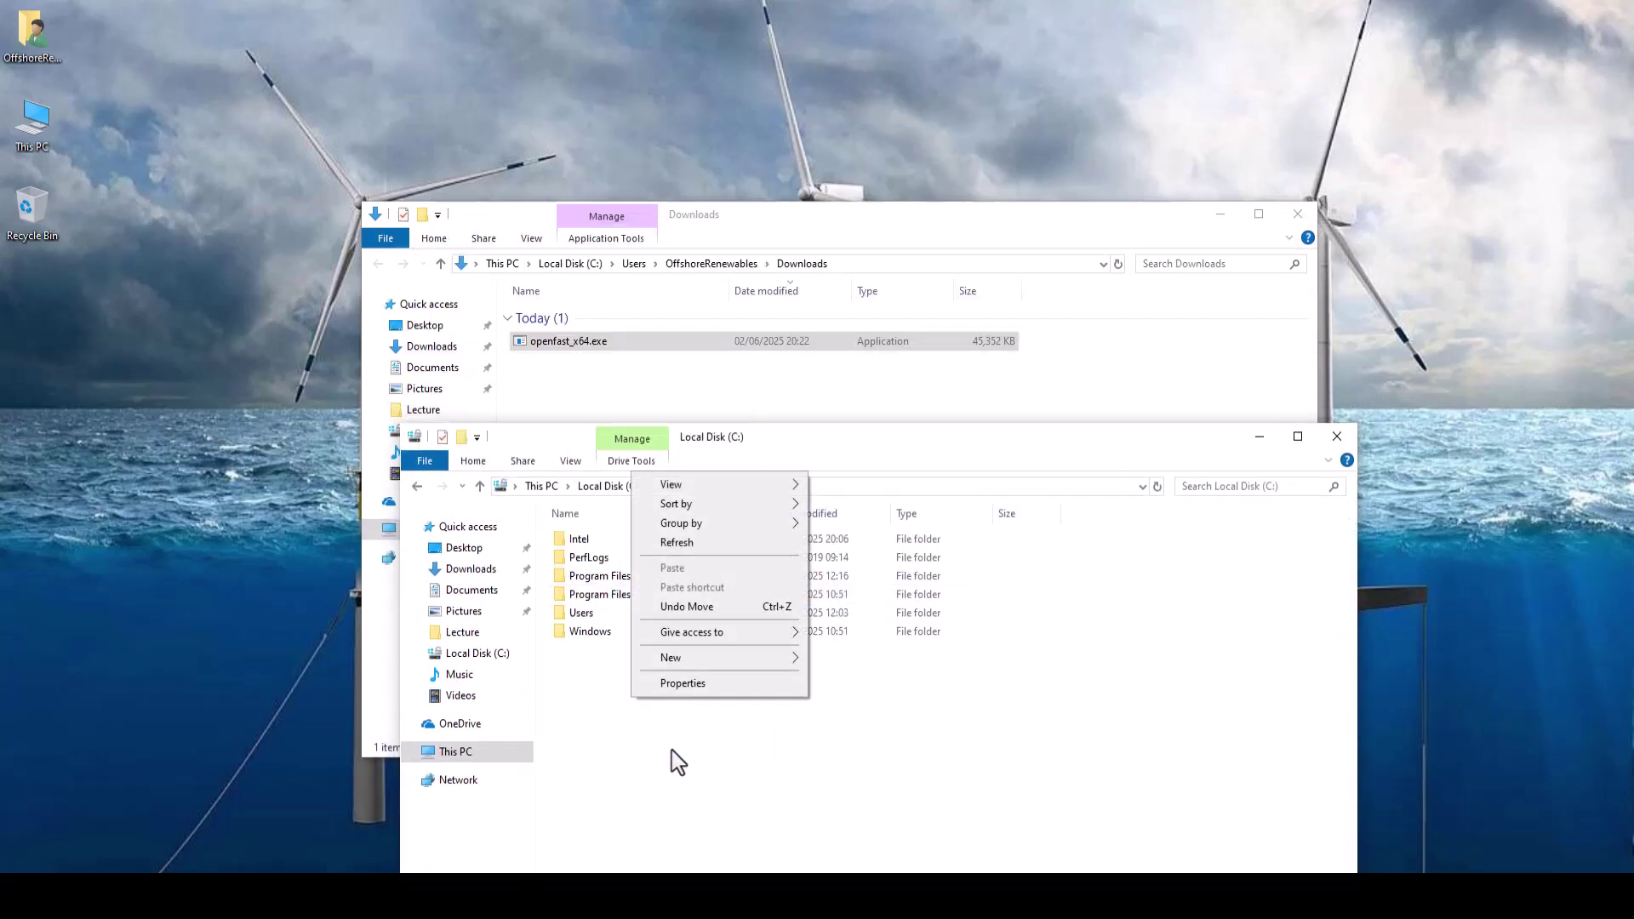
mouse_move(693, 657)
left_click(838, 659)
type("Fast")
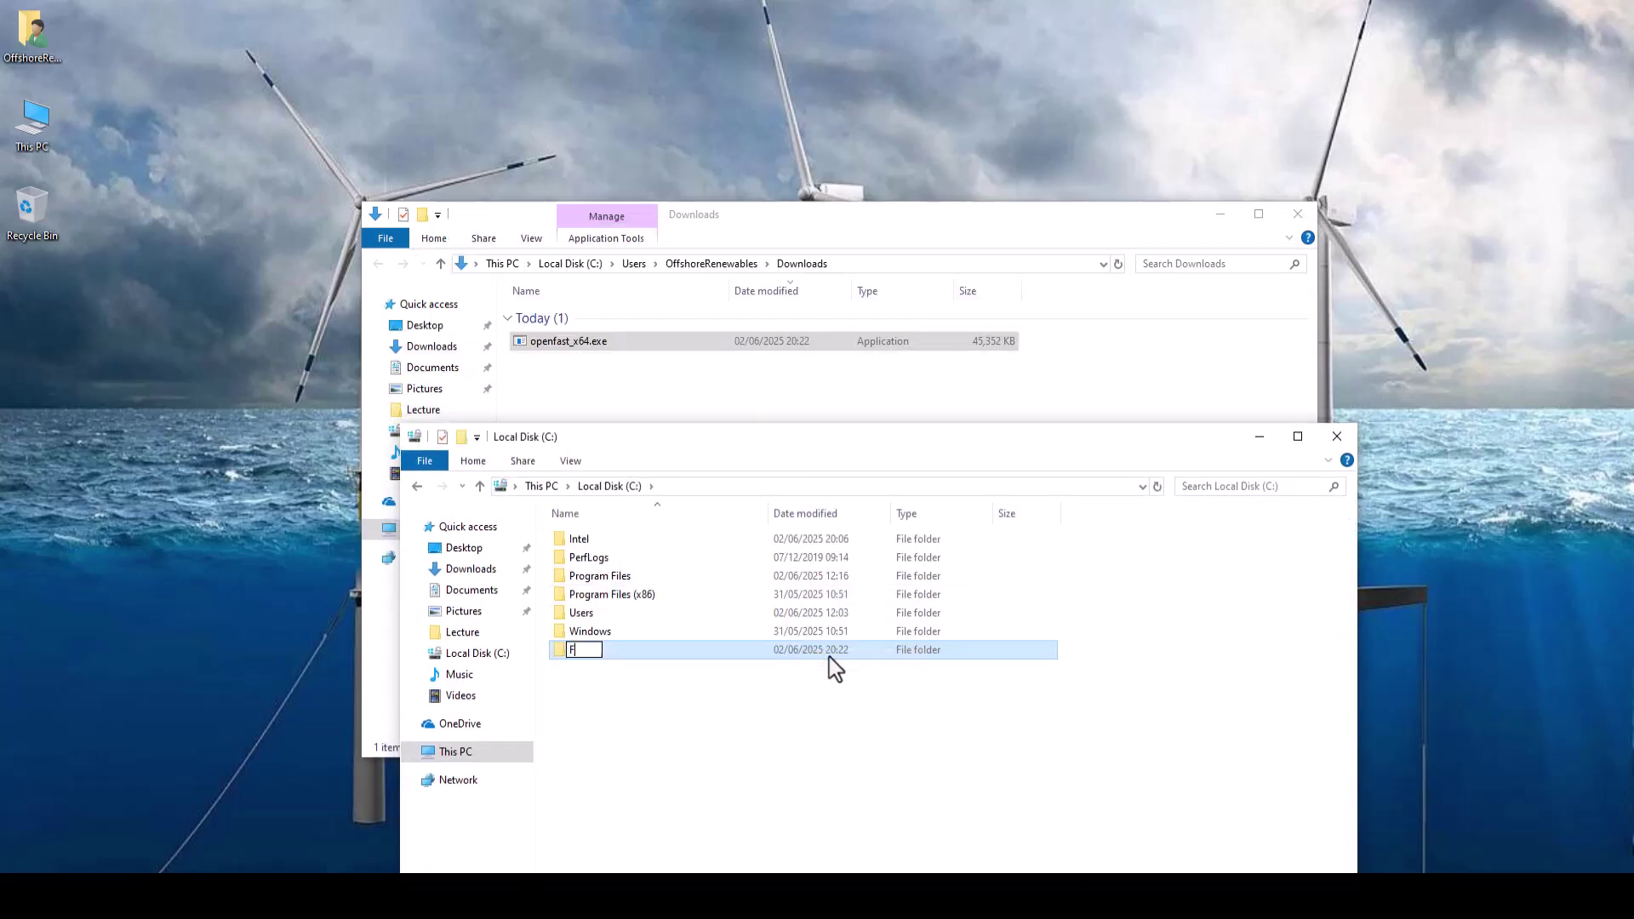
key("Return")
double_click(831, 657)
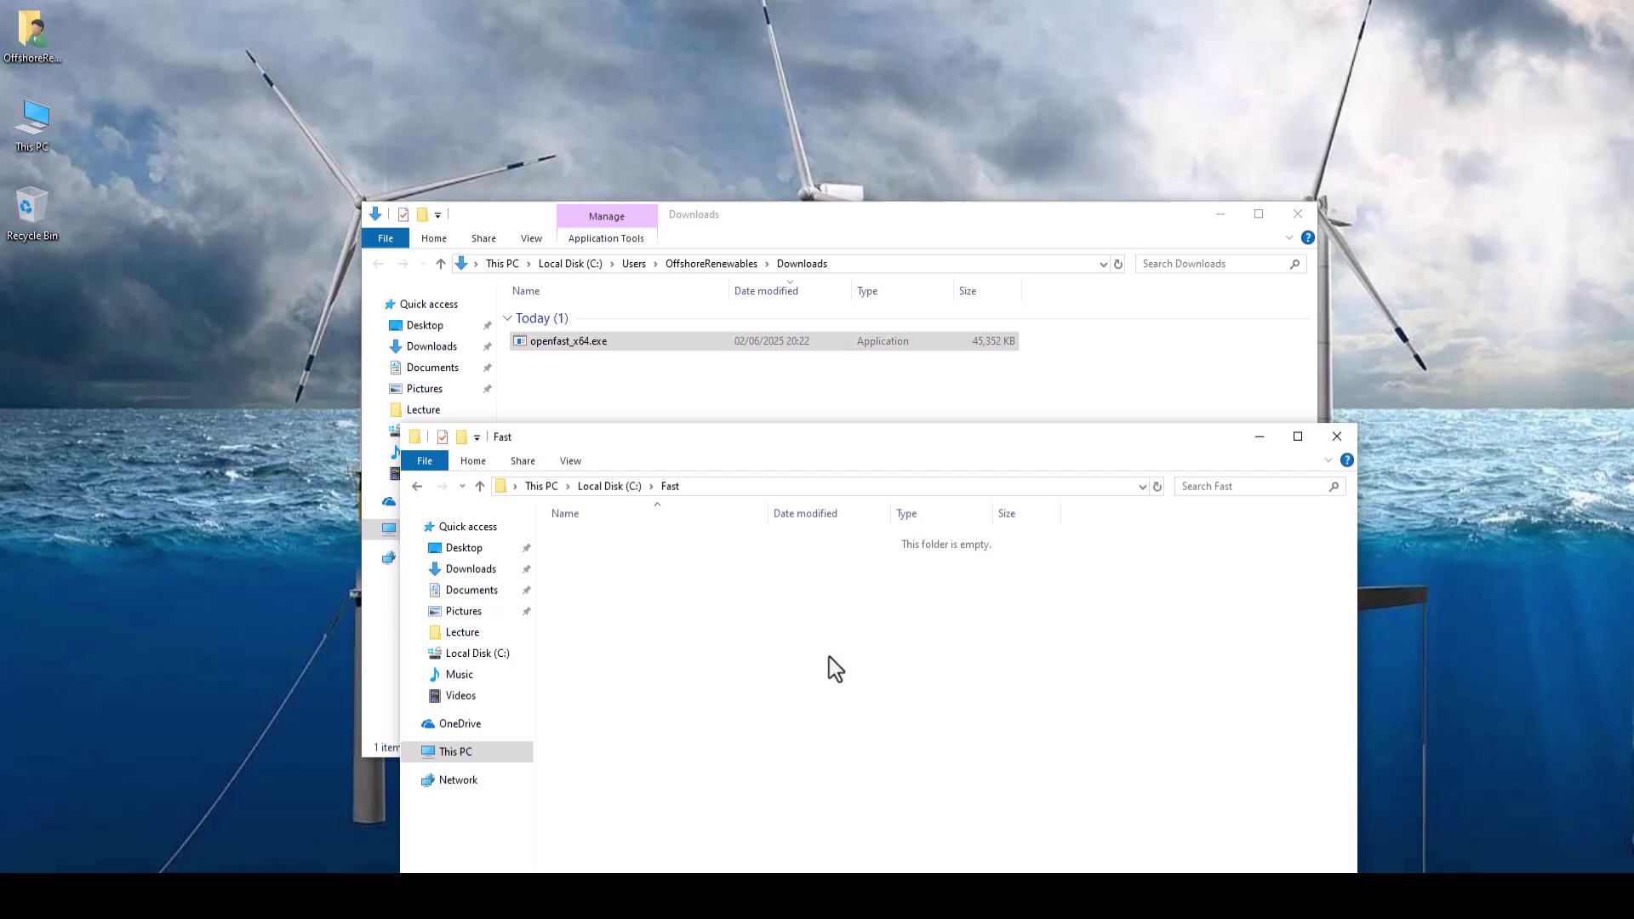
left_click_drag(573, 346, 665, 651)
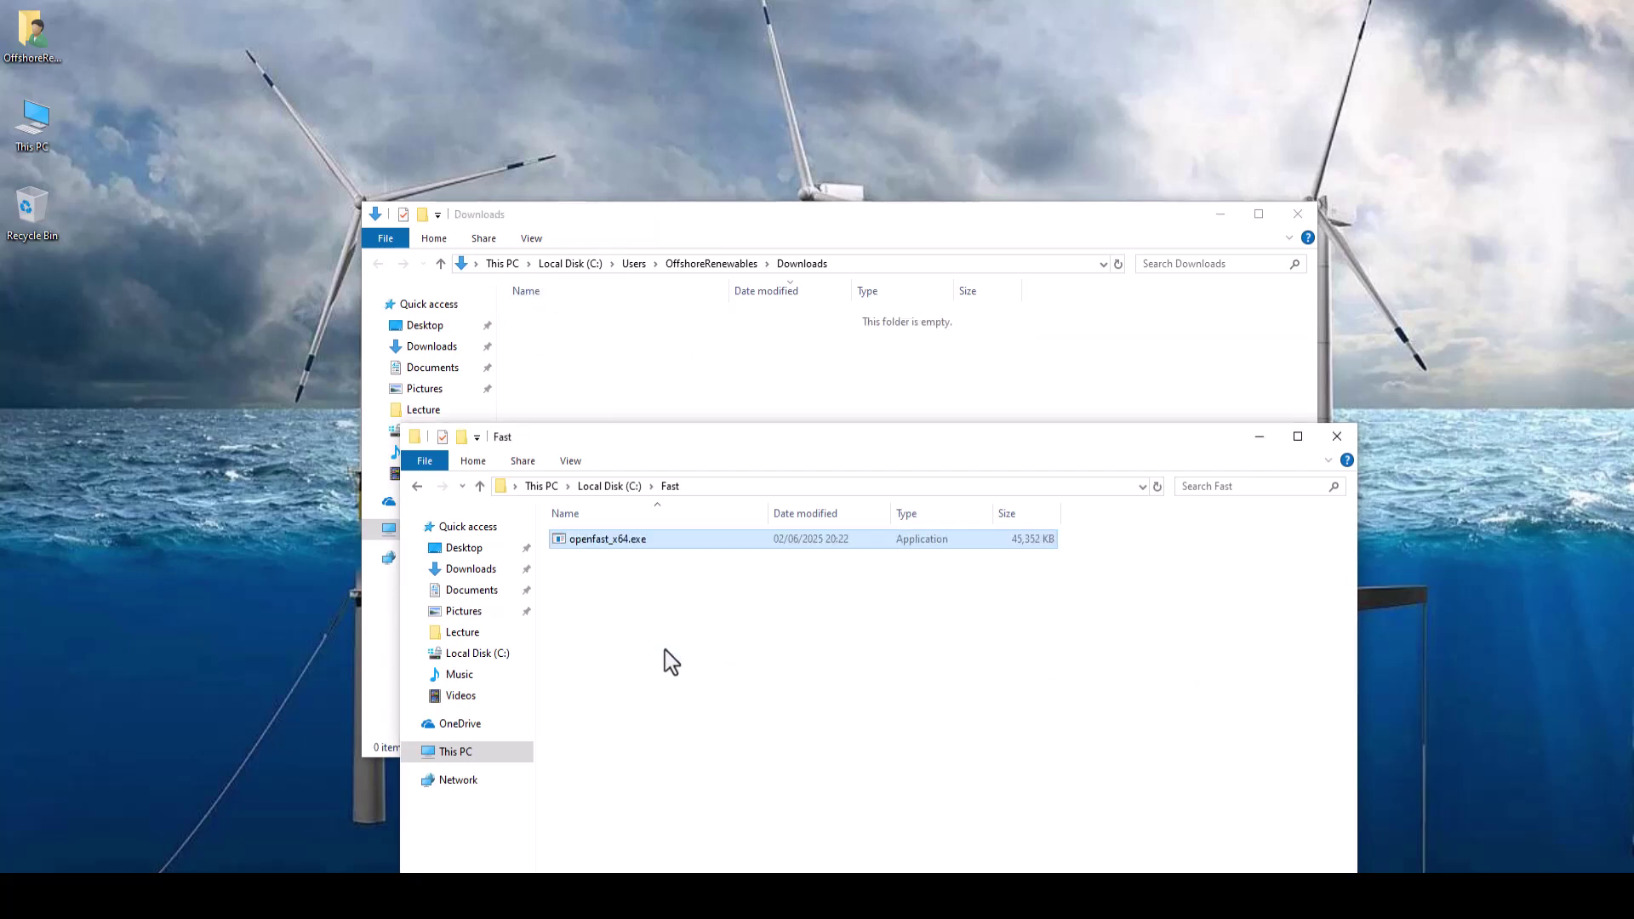
Close Downloads and place the Fast window, holding only openfast_x64.exe, on the right.
left_click(1310, 220)
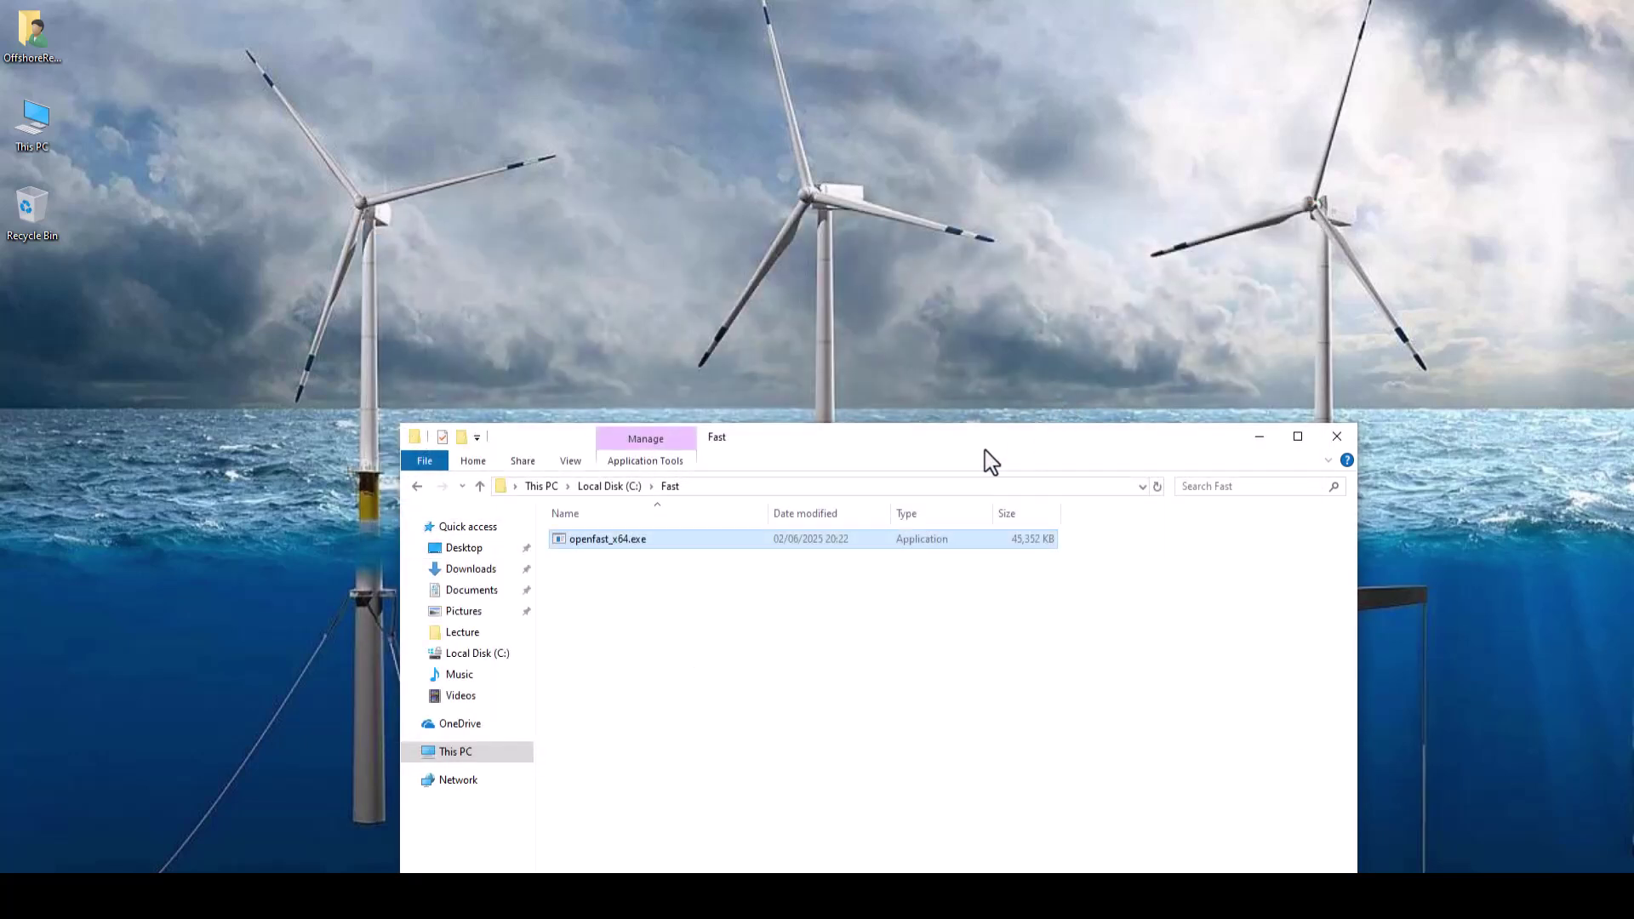
left_click_drag(984, 450, 1296, 256)
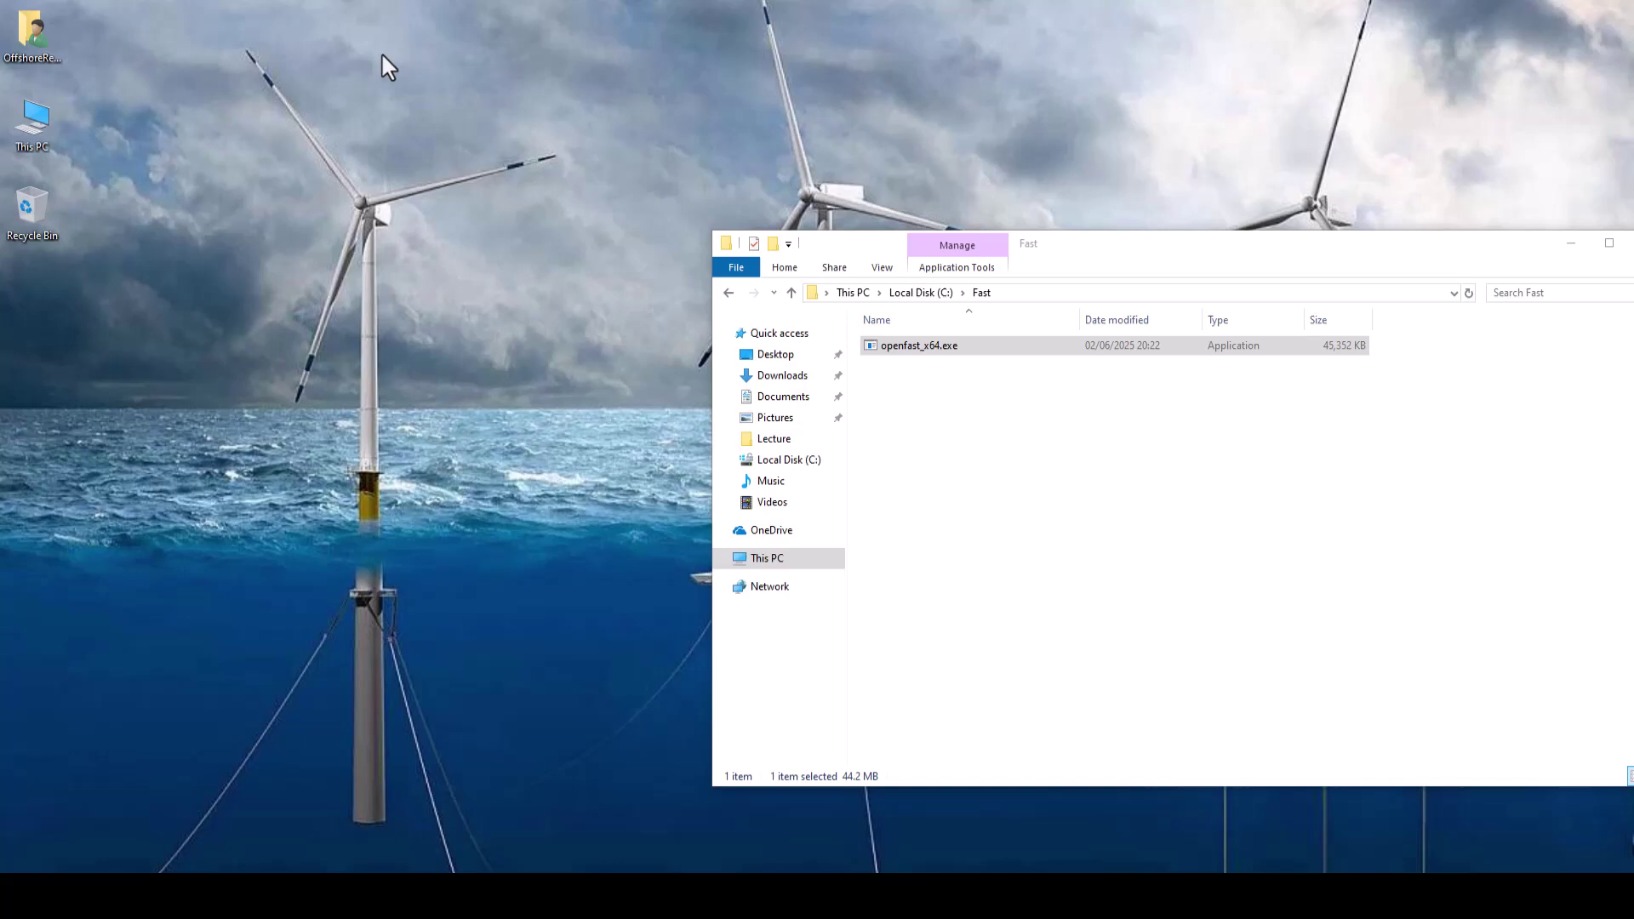
left_click(1233, 273)
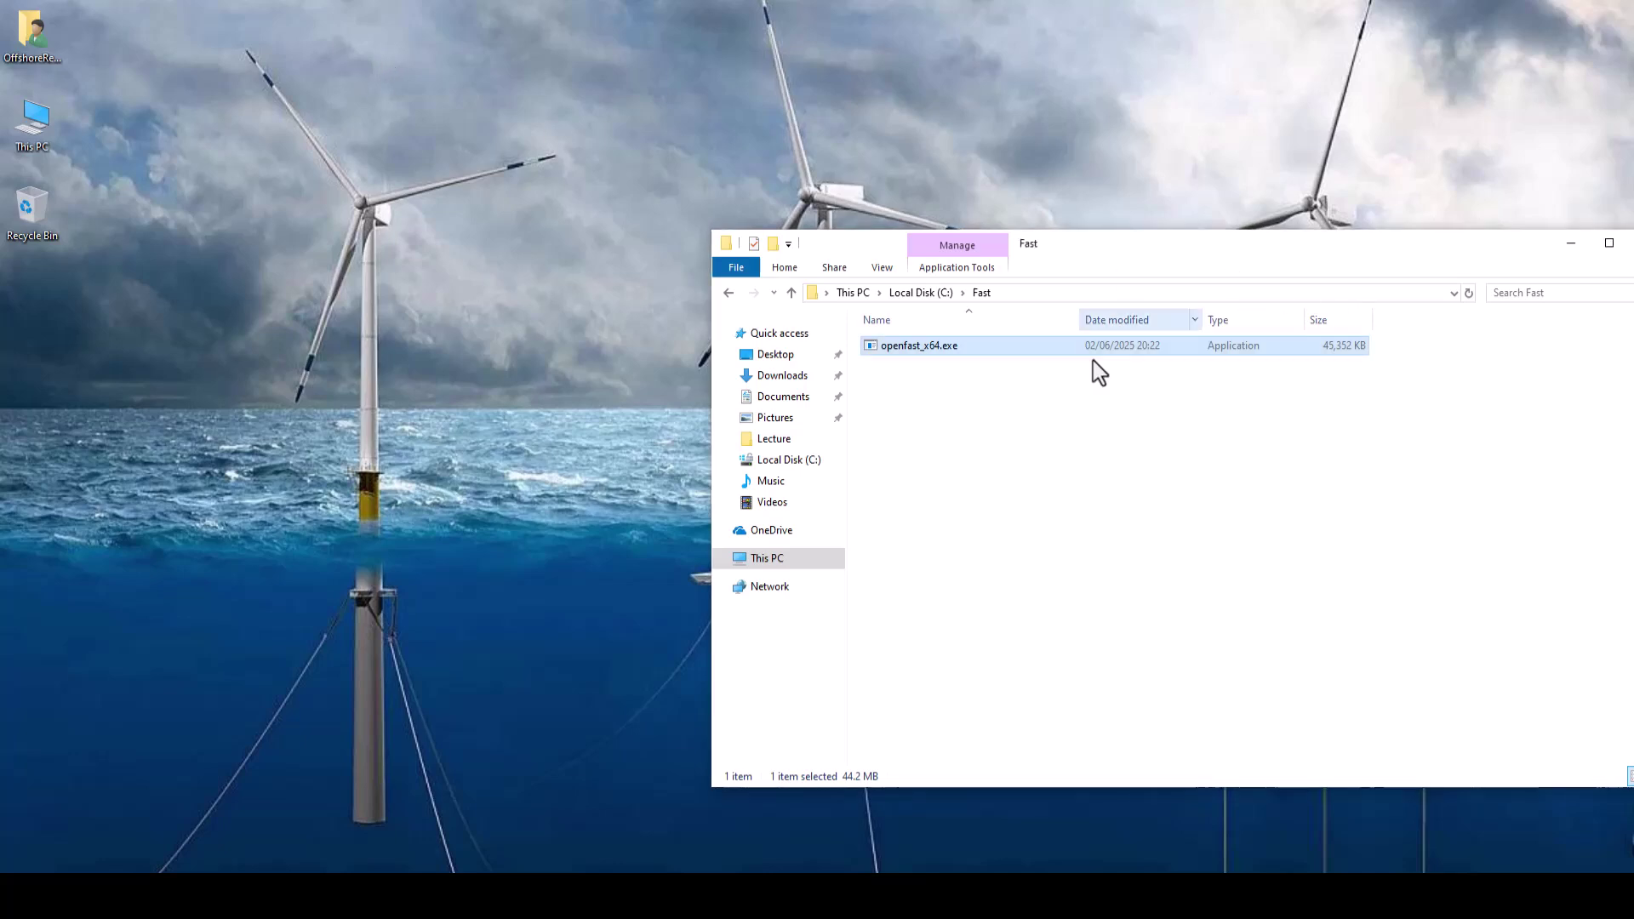
right_click(941, 356)
left_click(989, 393)
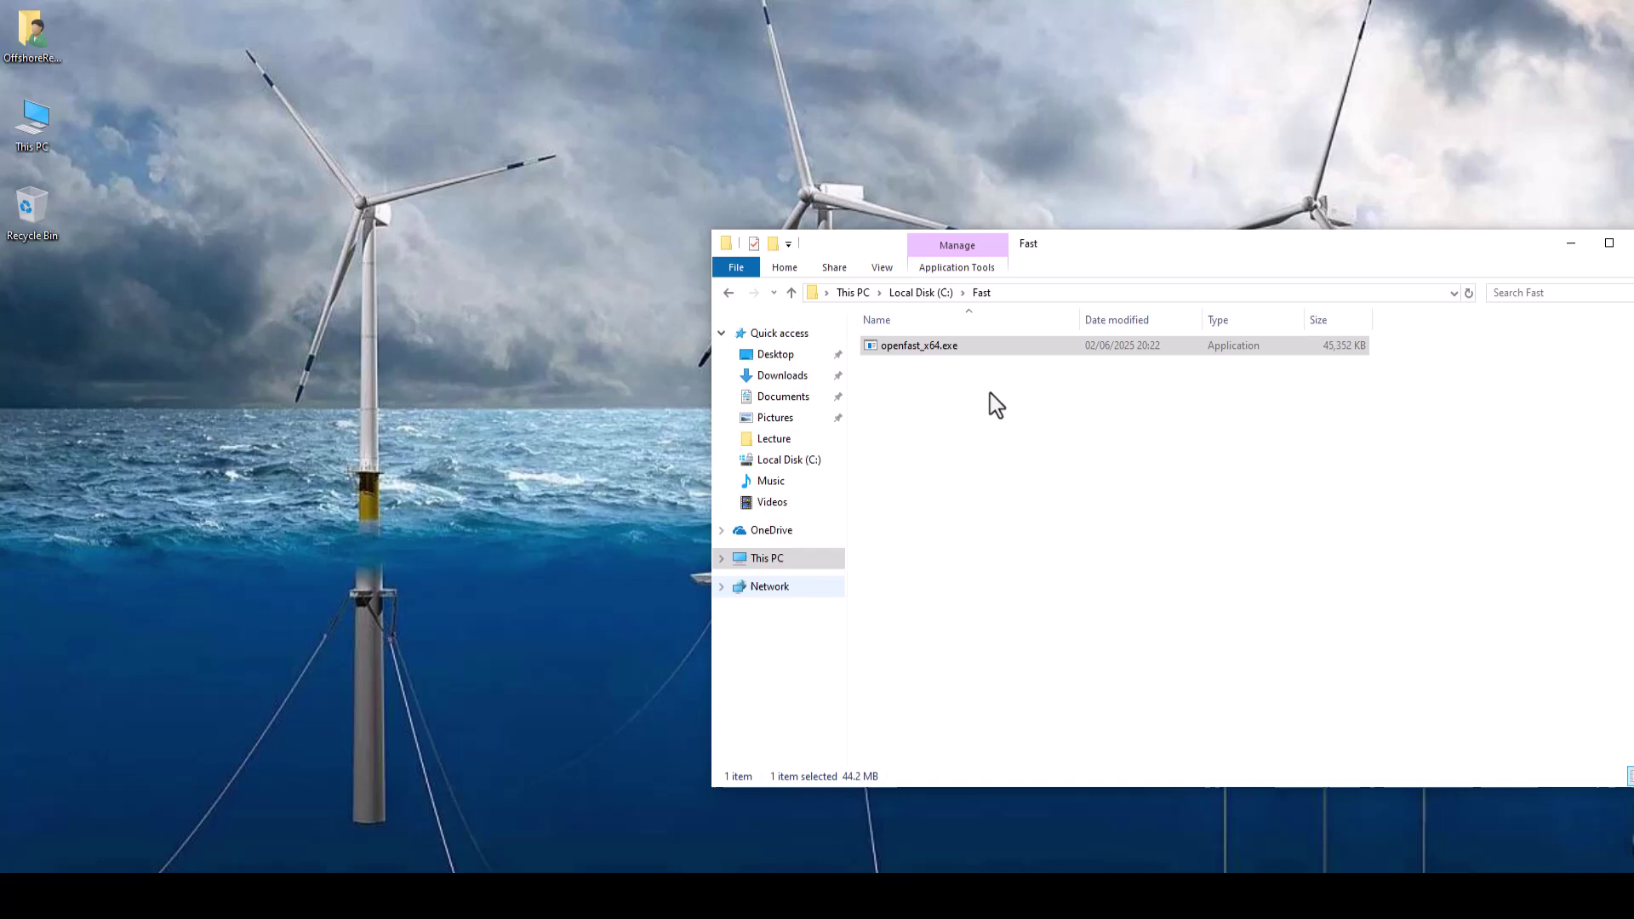
left_click(1049, 537)
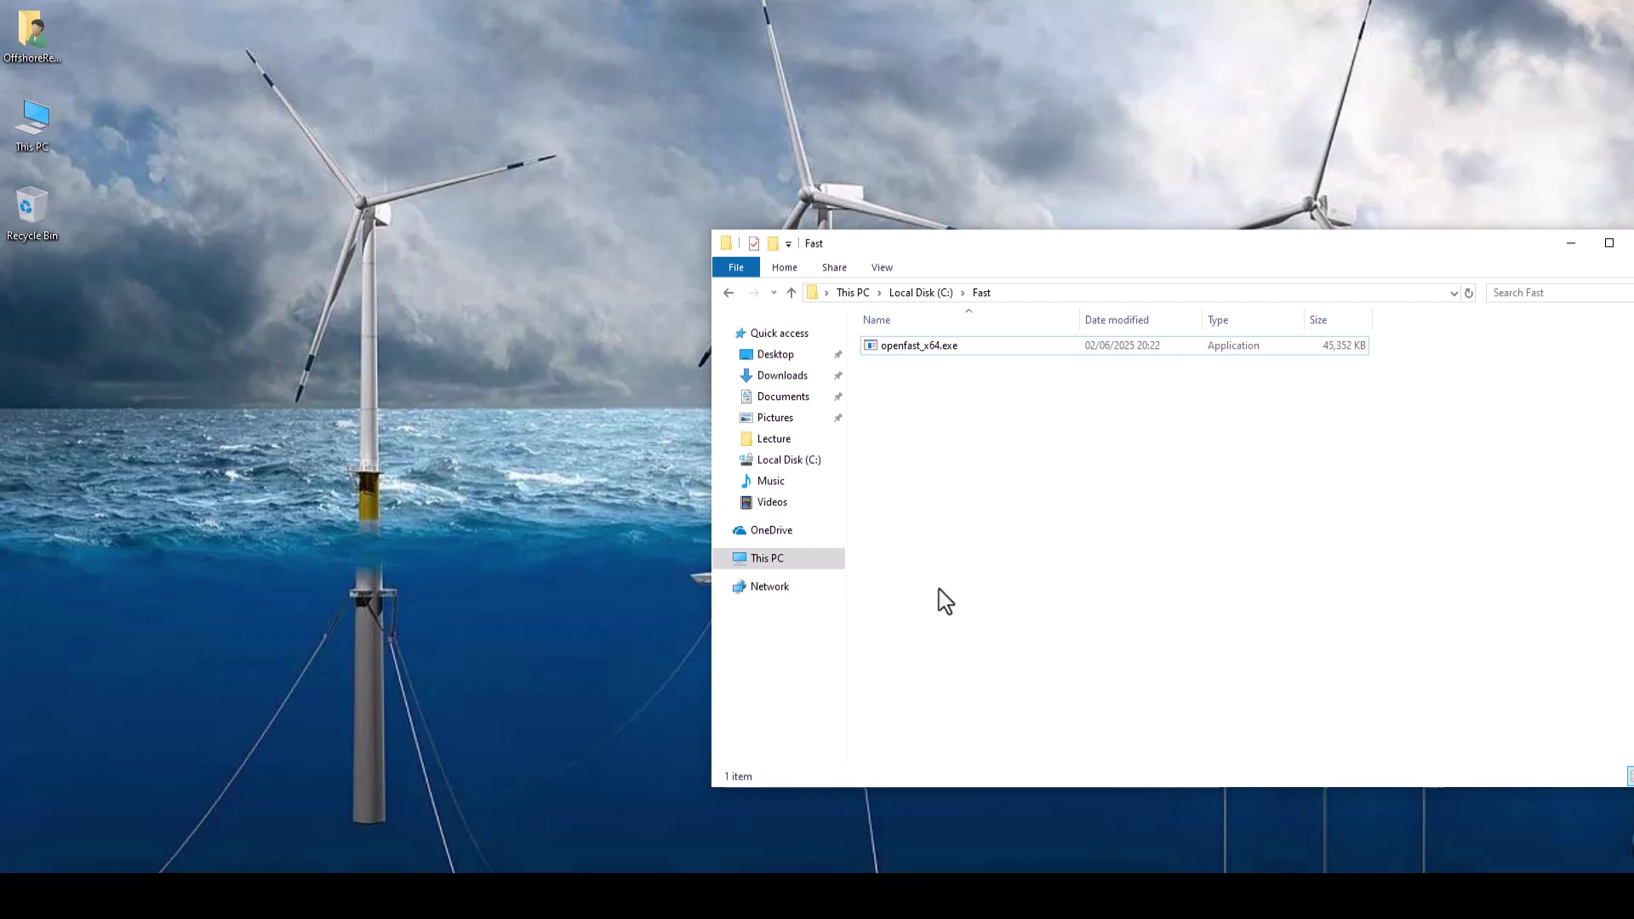
Launch PowerShell and run C:\Fast\openfast_x64.exe, showing the OpenFAST v4.0.4 banner.
key("super")
type("power")
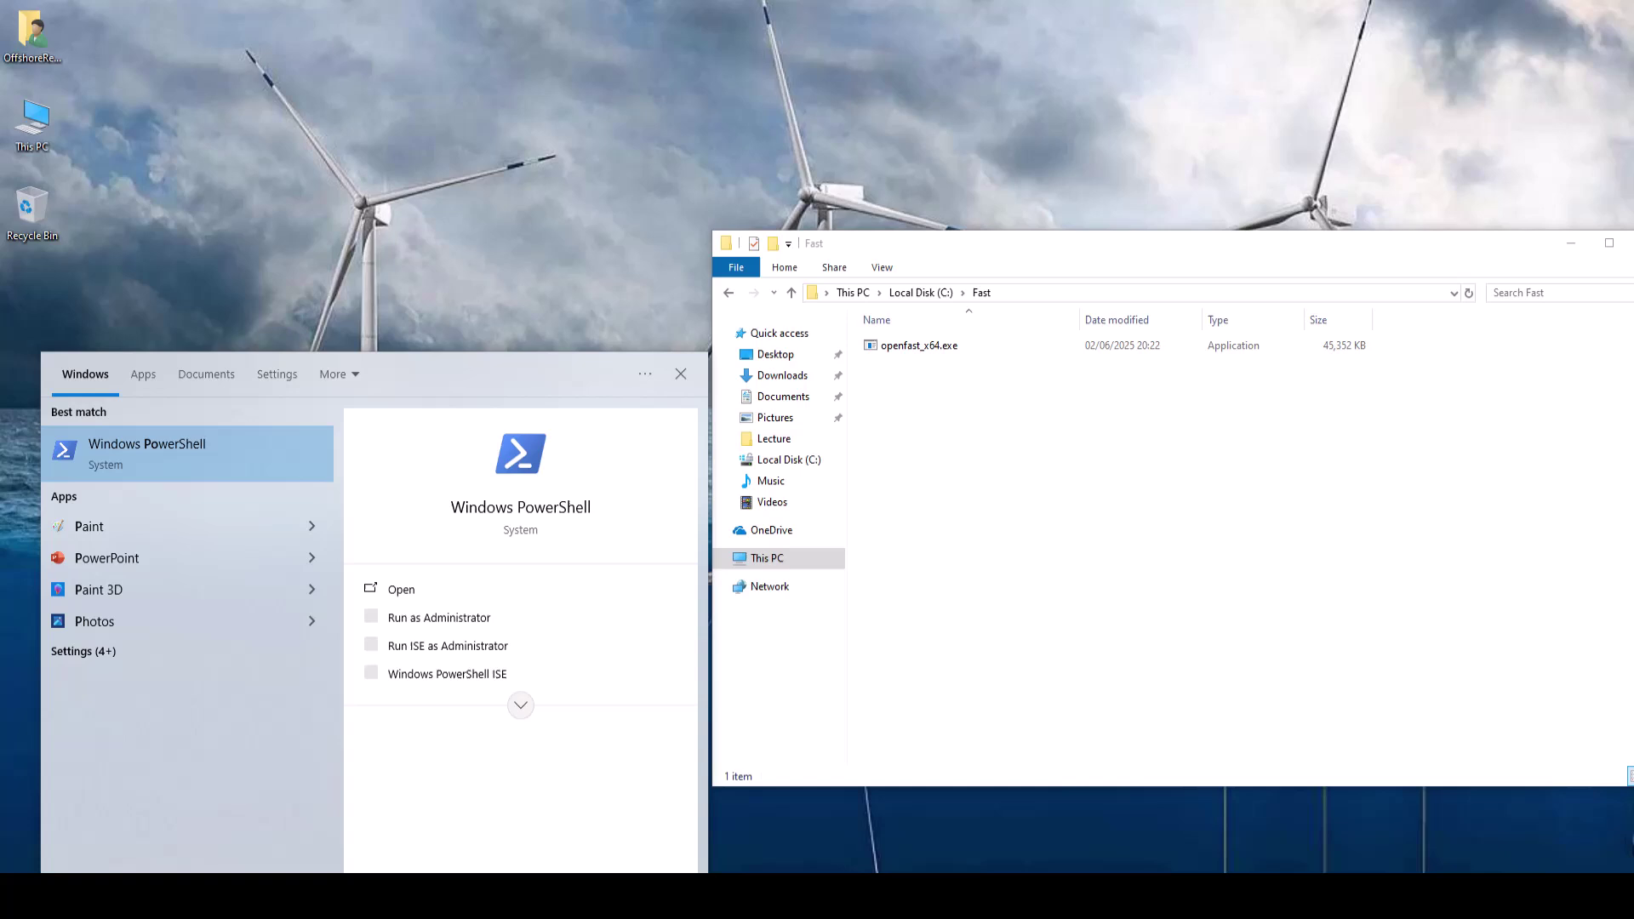
key("Return")
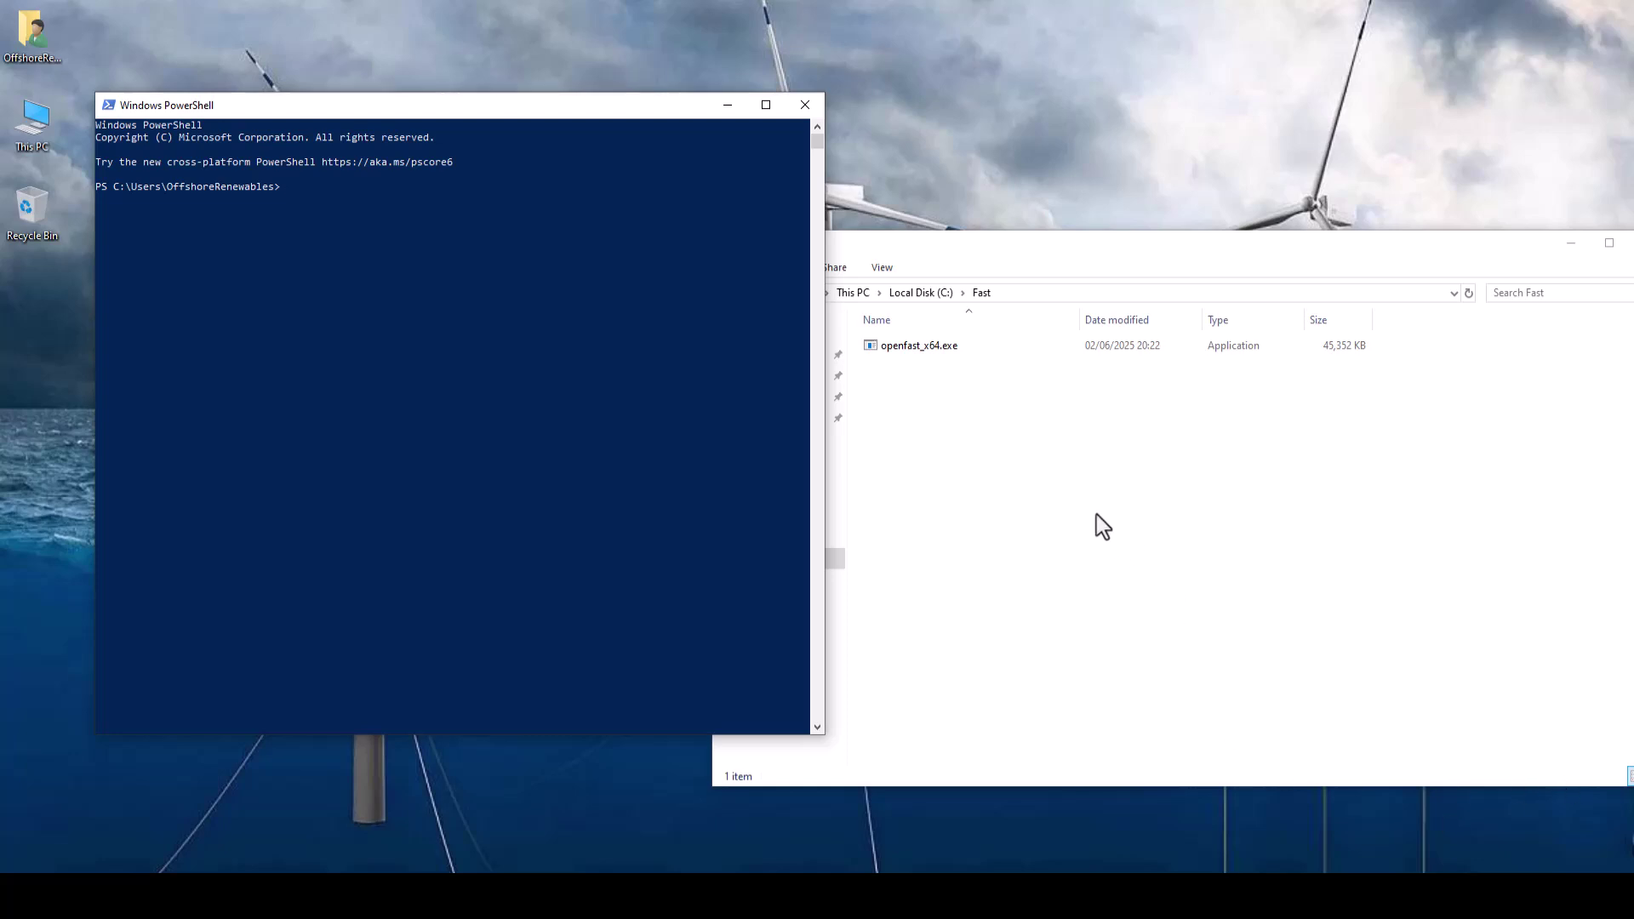
left_click_drag(940, 348, 390, 303)
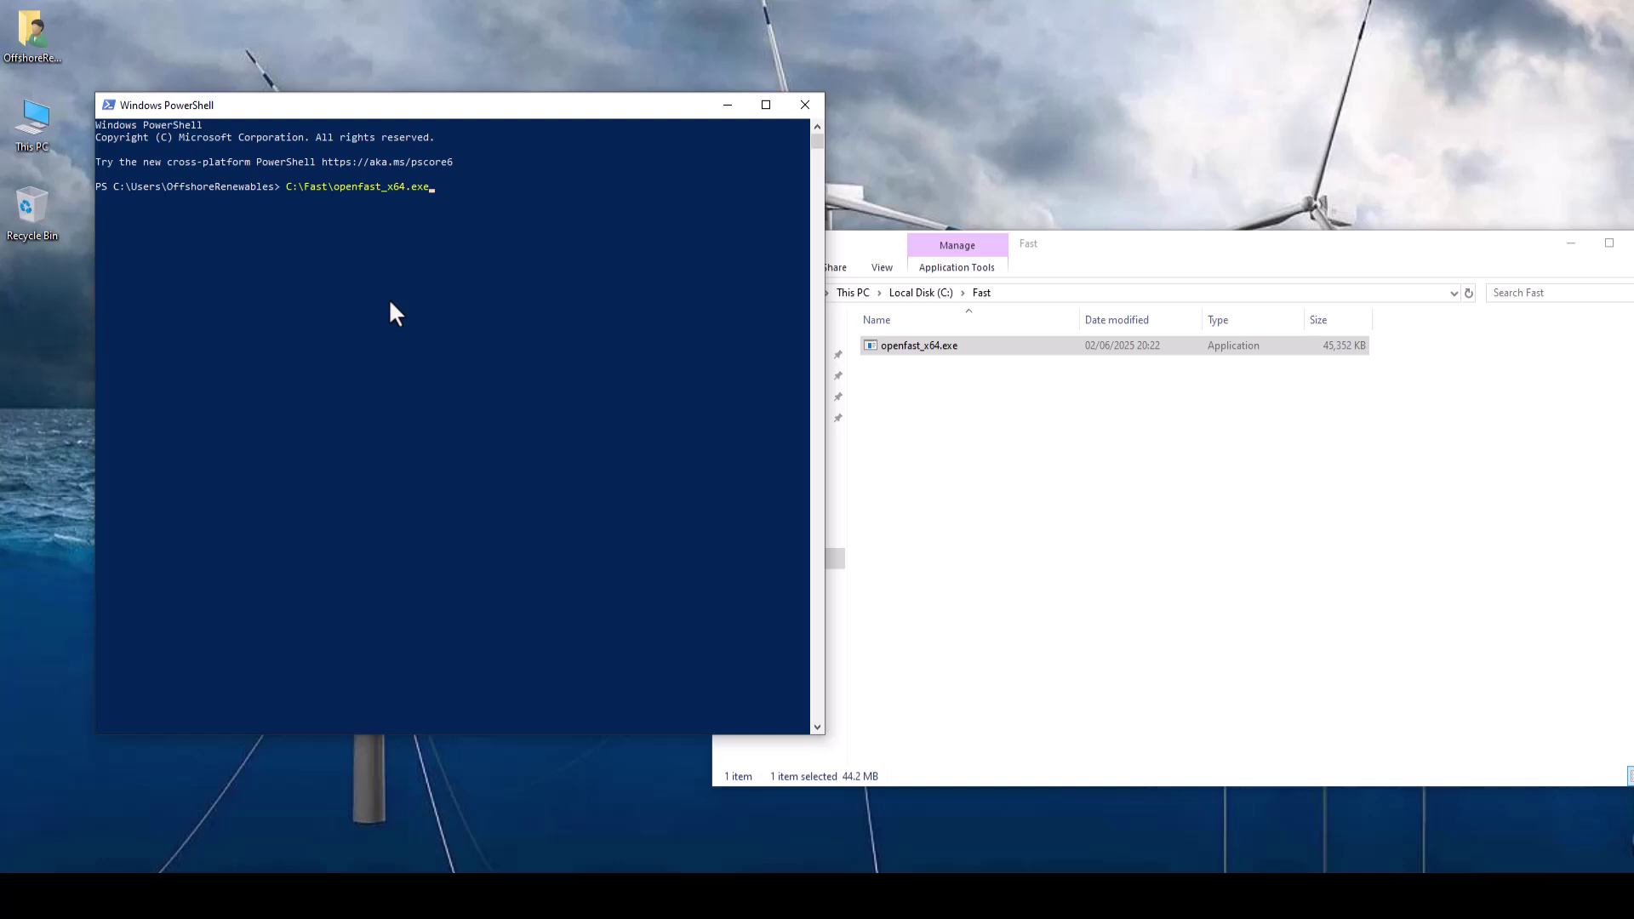
key("Return")
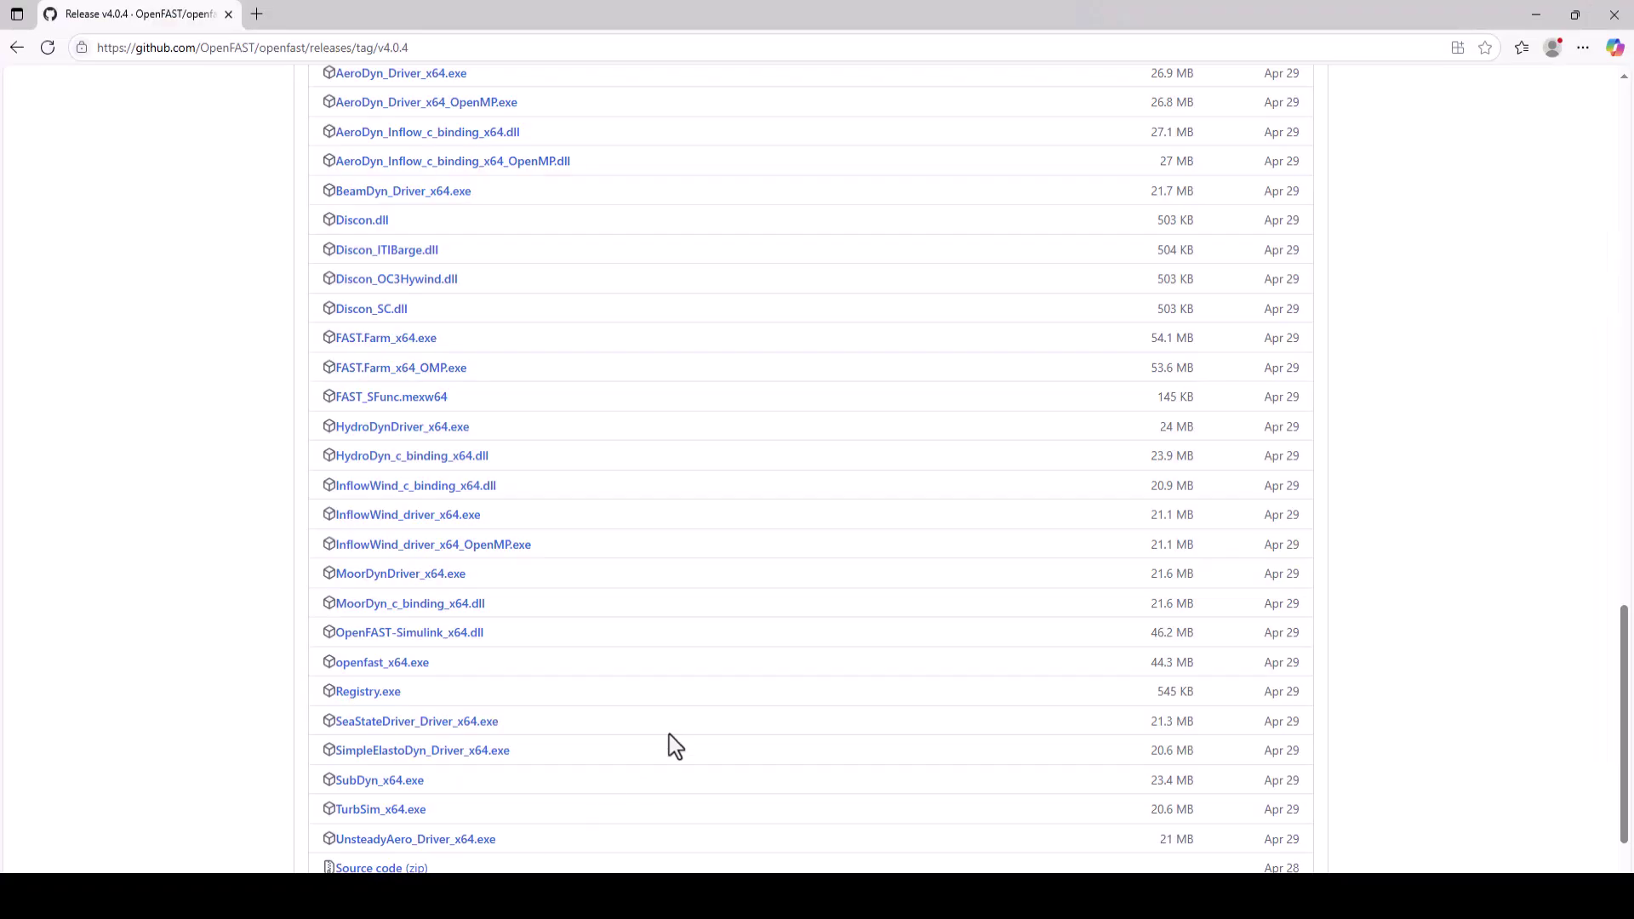
Download the OpenFAST r-test repository as r-test-main.zip and show it in Downloads.
scroll(669, 734, "up", 15)
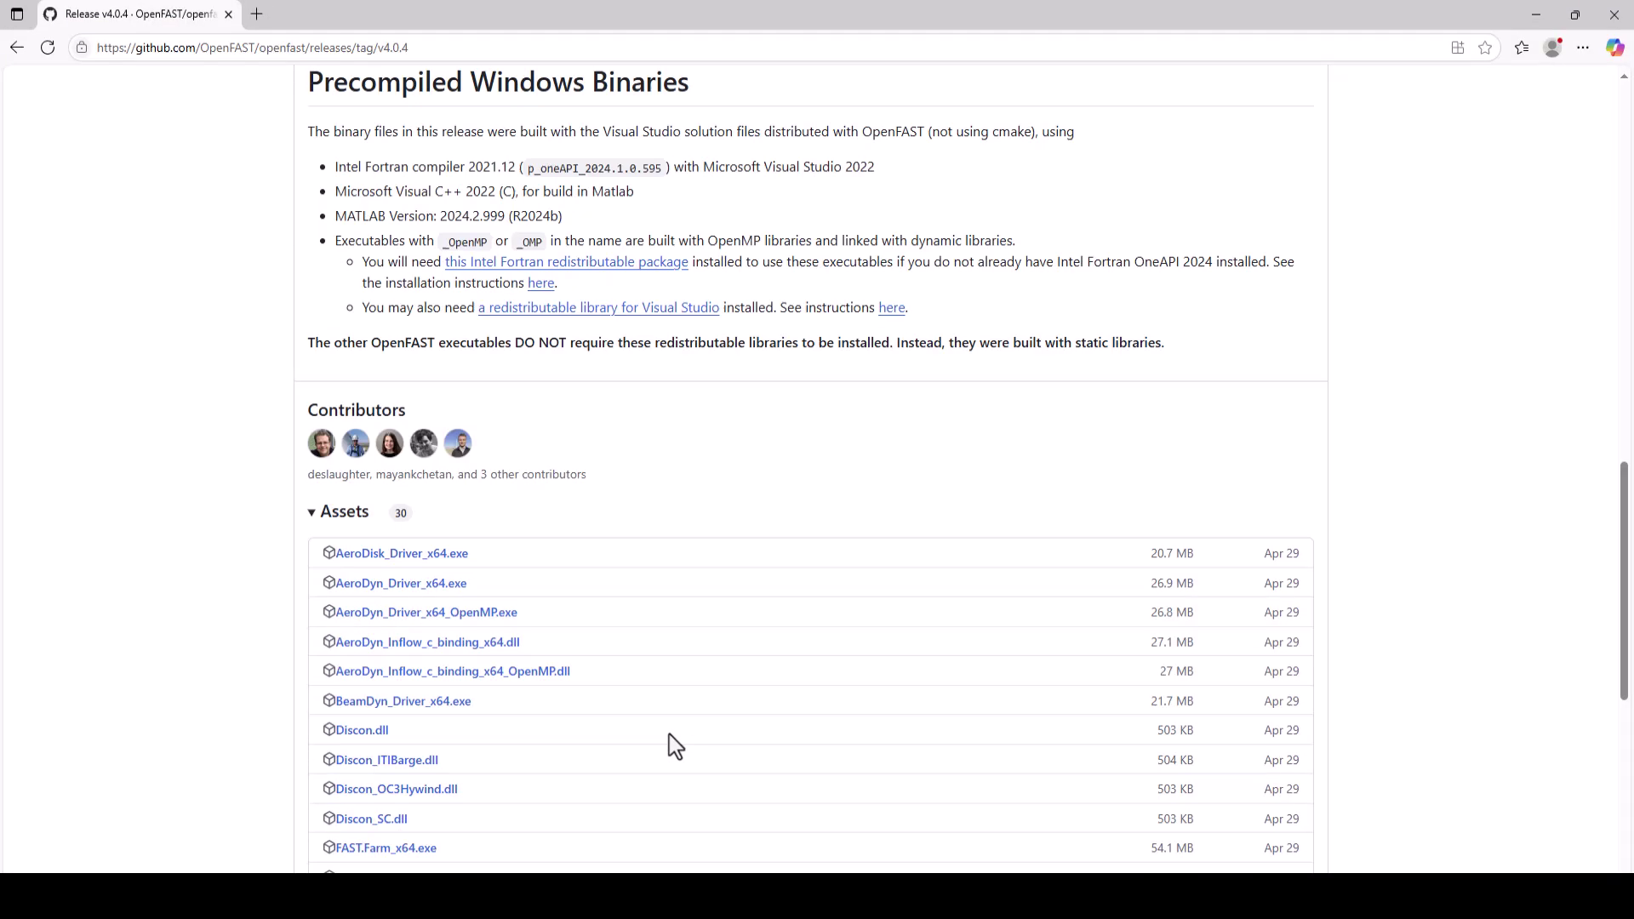
scroll(599, 638, "up", 5)
scroll(598, 638, "up", 2)
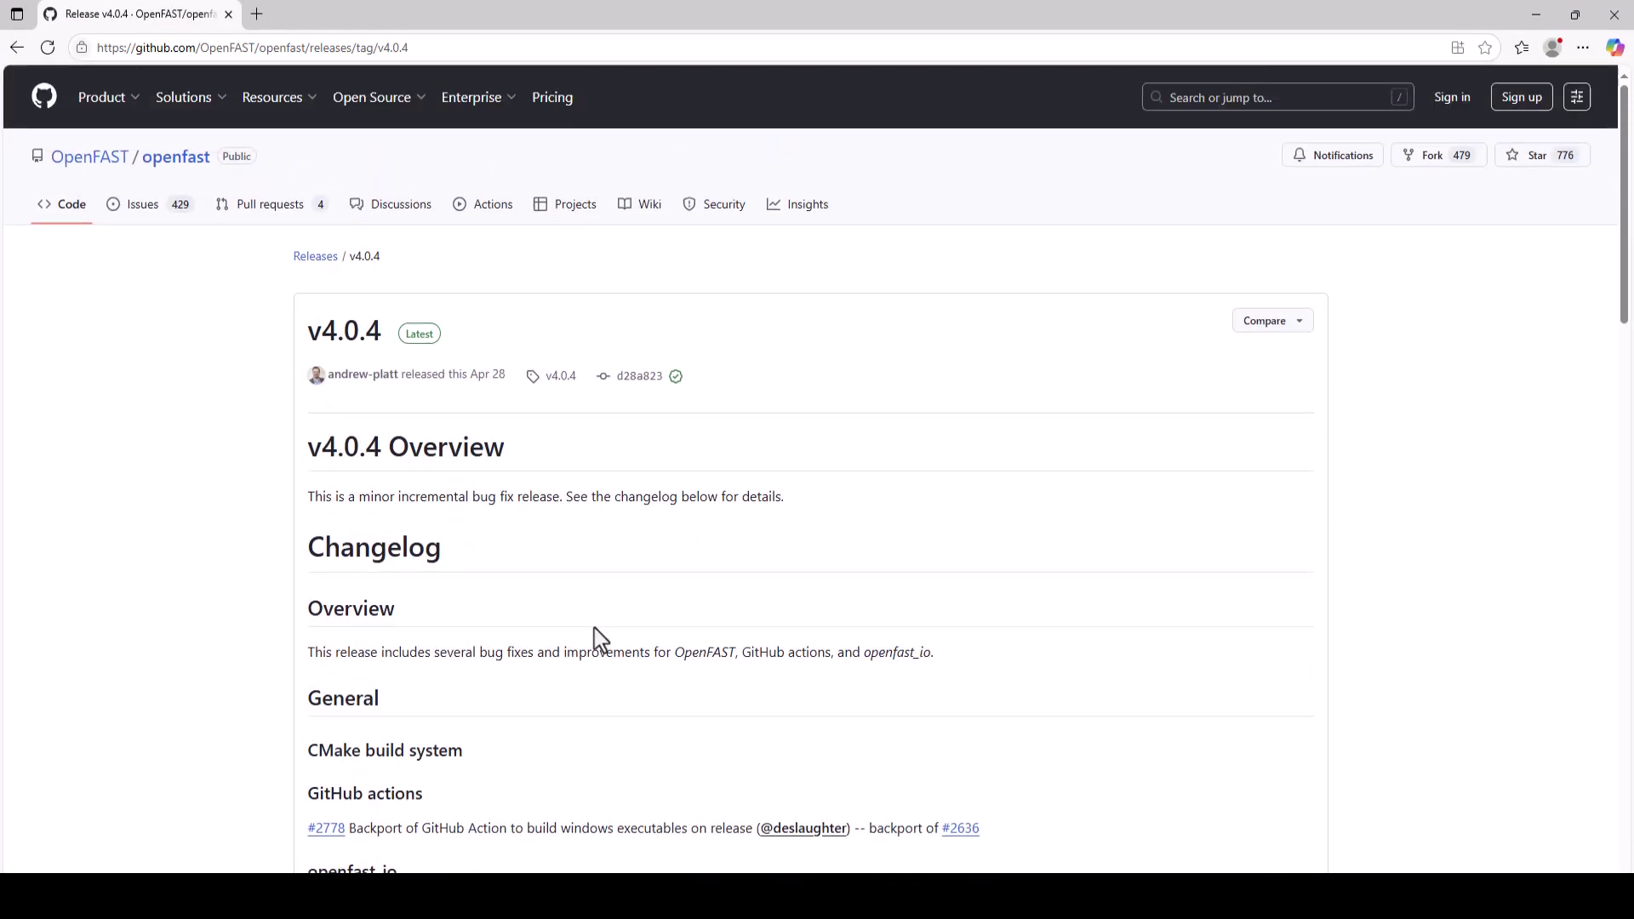
left_click(70, 158)
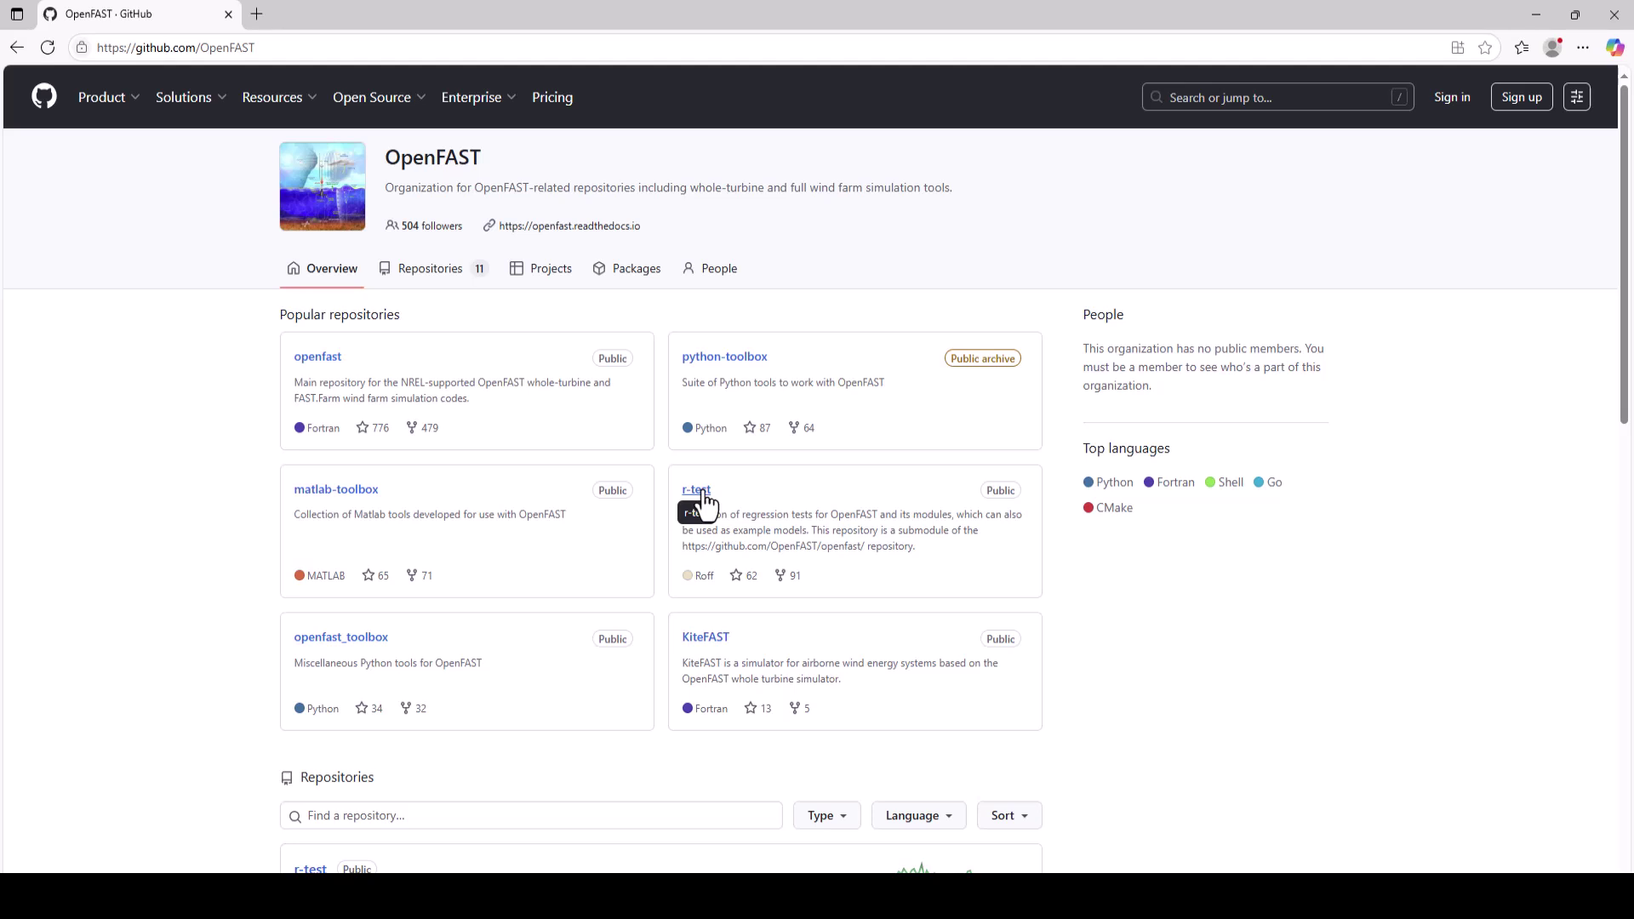
left_click(703, 497)
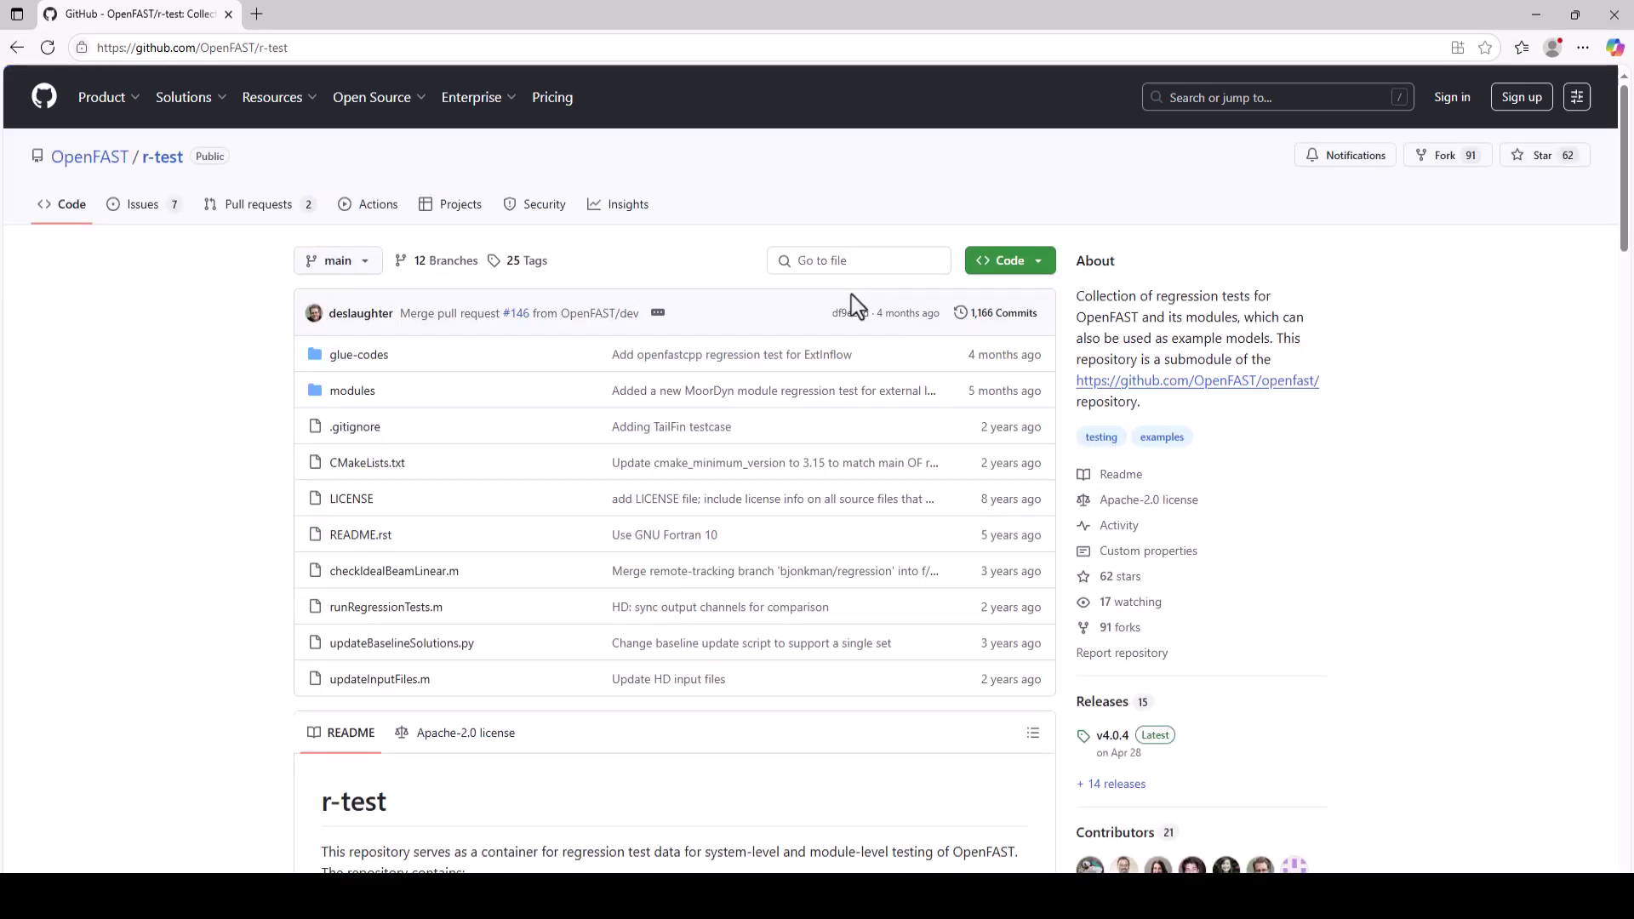
left_click(1038, 264)
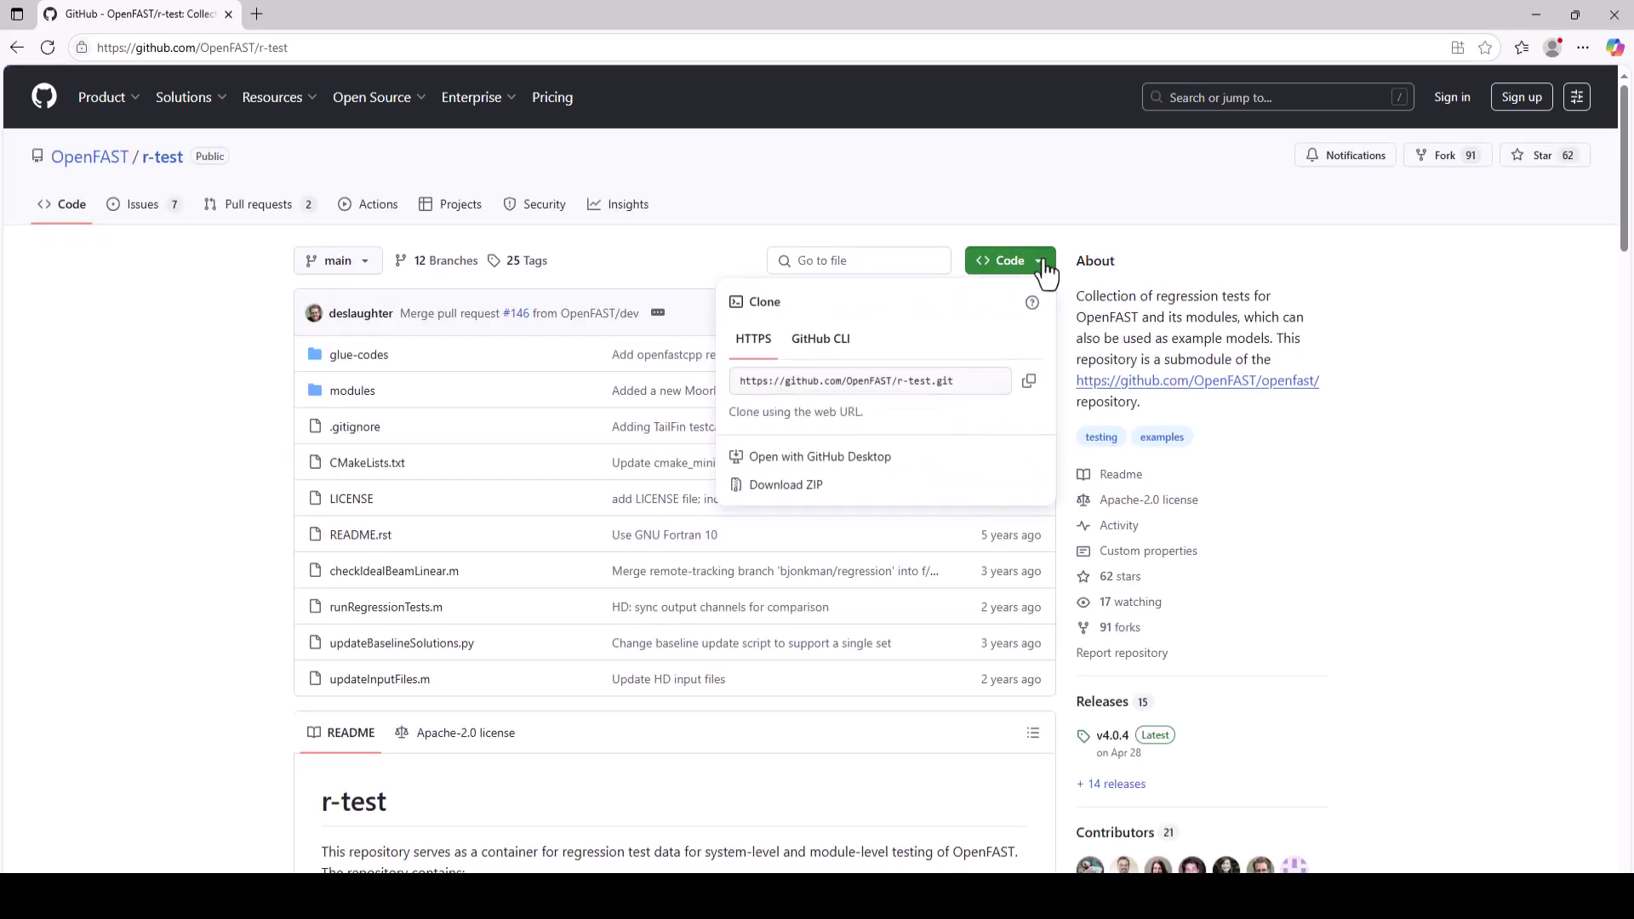
left_click(810, 489)
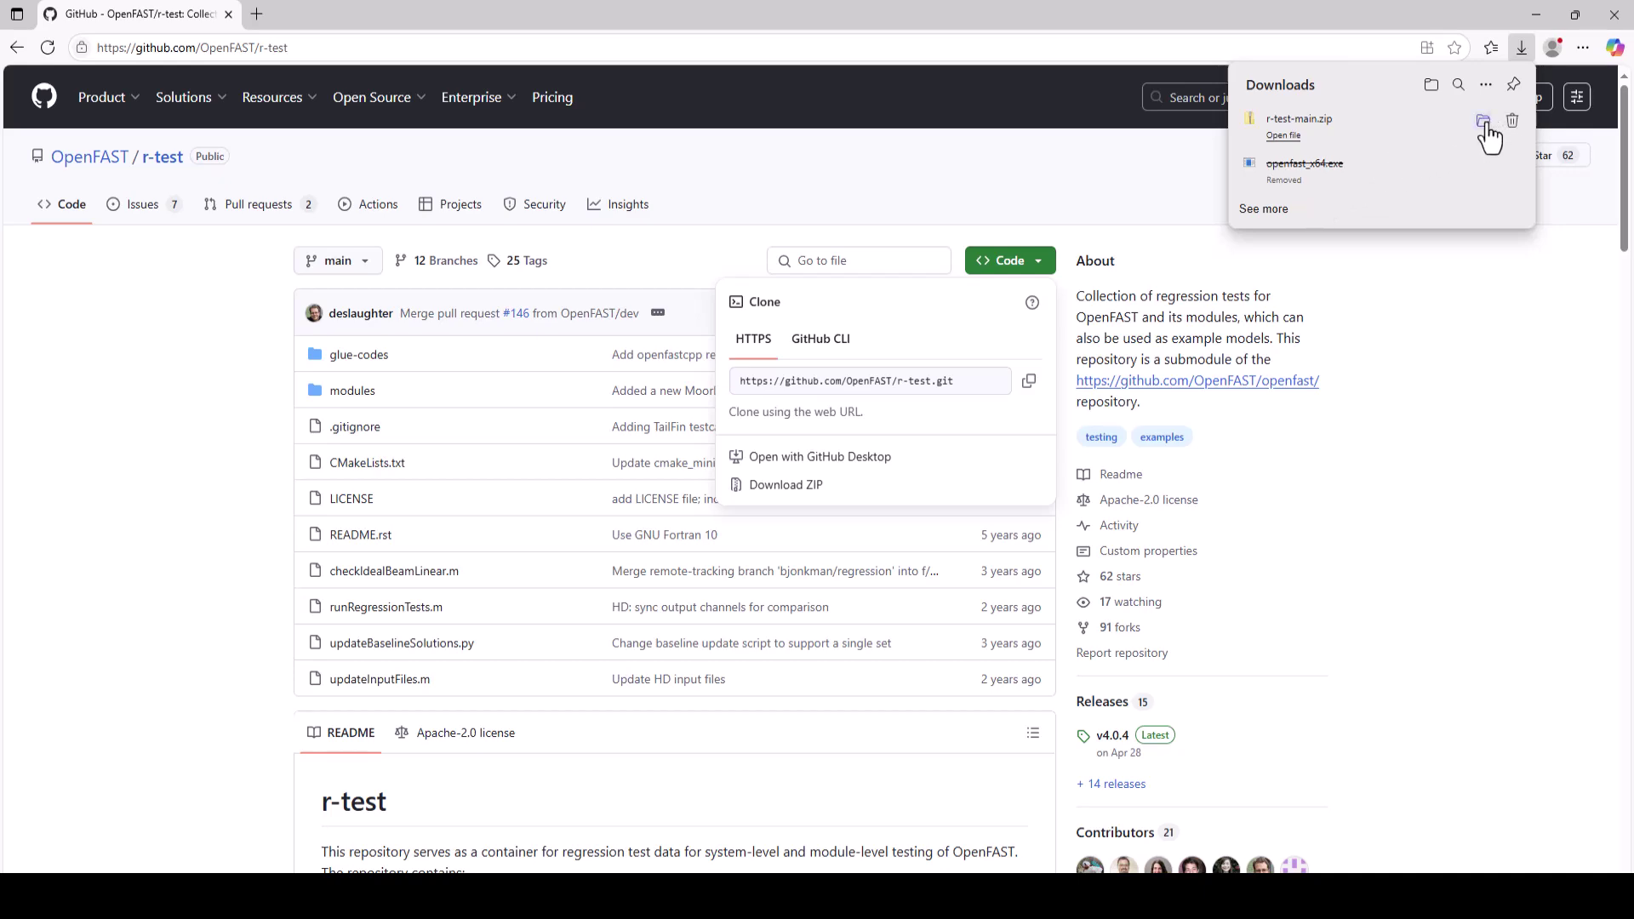
left_click(1483, 124)
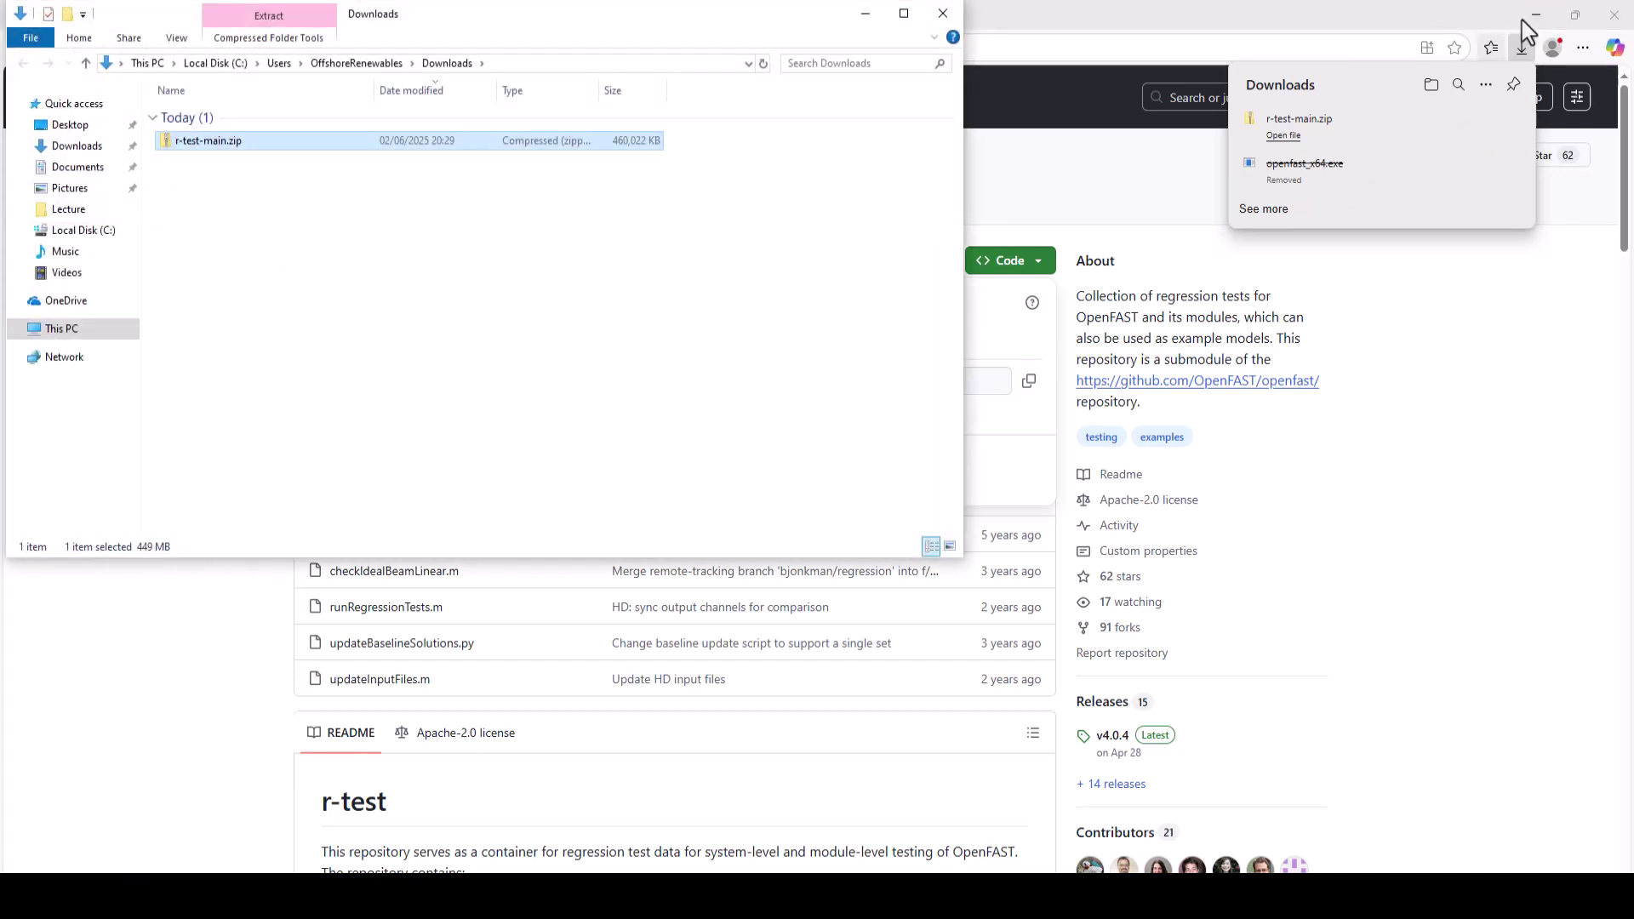
Minimize Edge, move the Downloads window aside, and close PowerShell.
left_click(1535, 16)
left_click_drag(527, 28, 1270, 381)
left_click(789, 110)
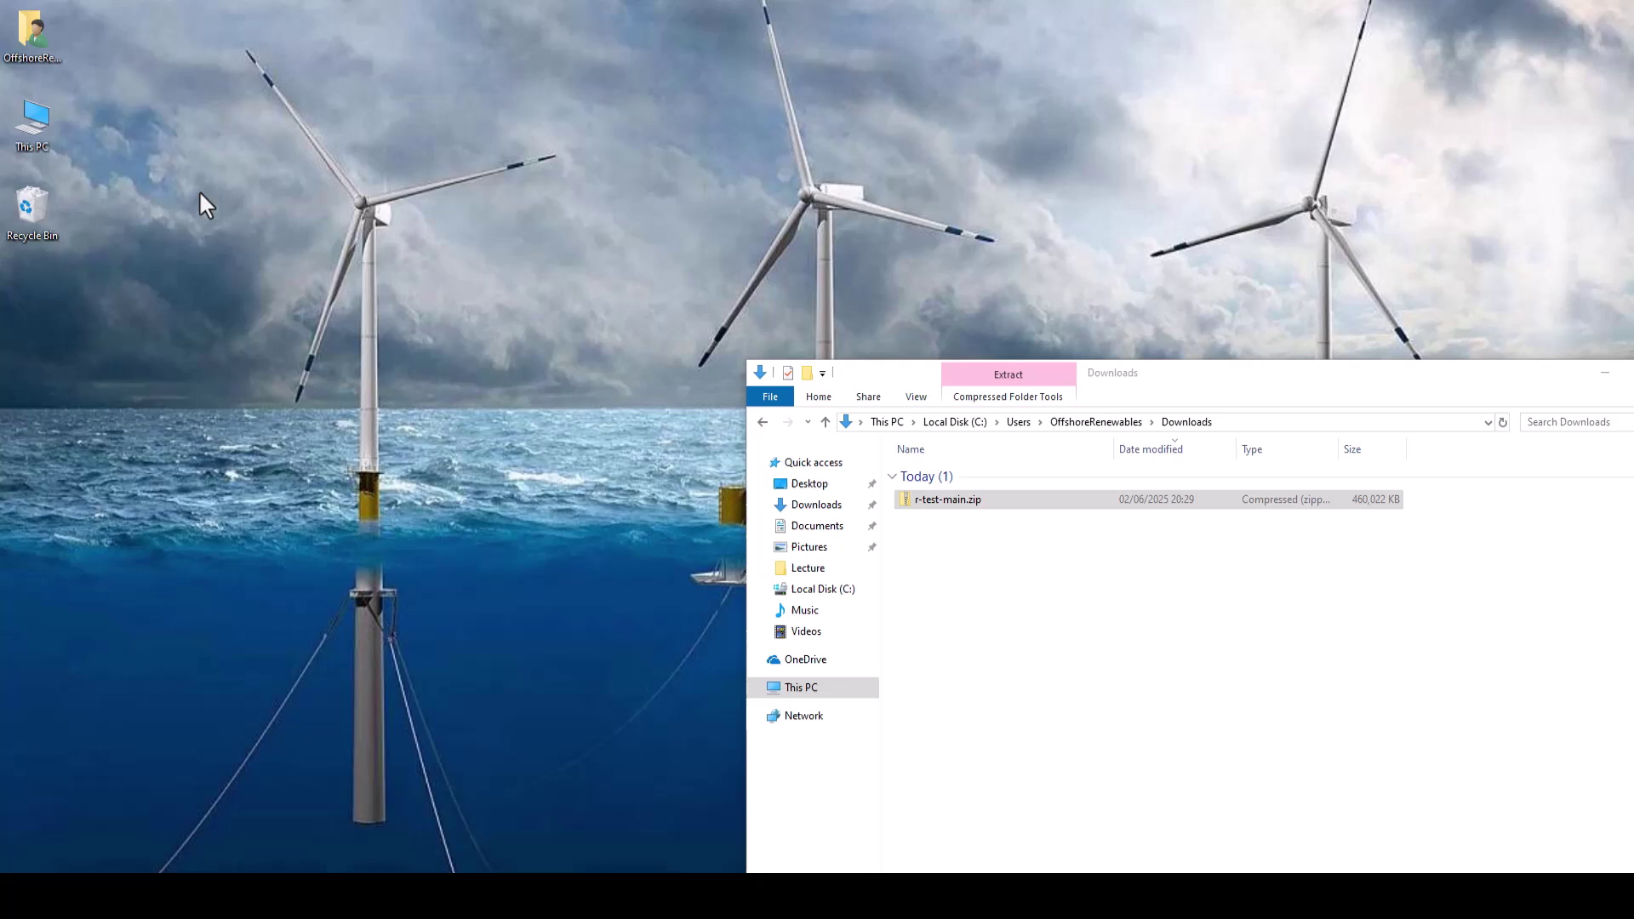
Browse r-test-main.zip to r-test-main > glue-codes, peek into openfast, and return to glue-codes.
left_click(954, 499)
double_click(953, 499)
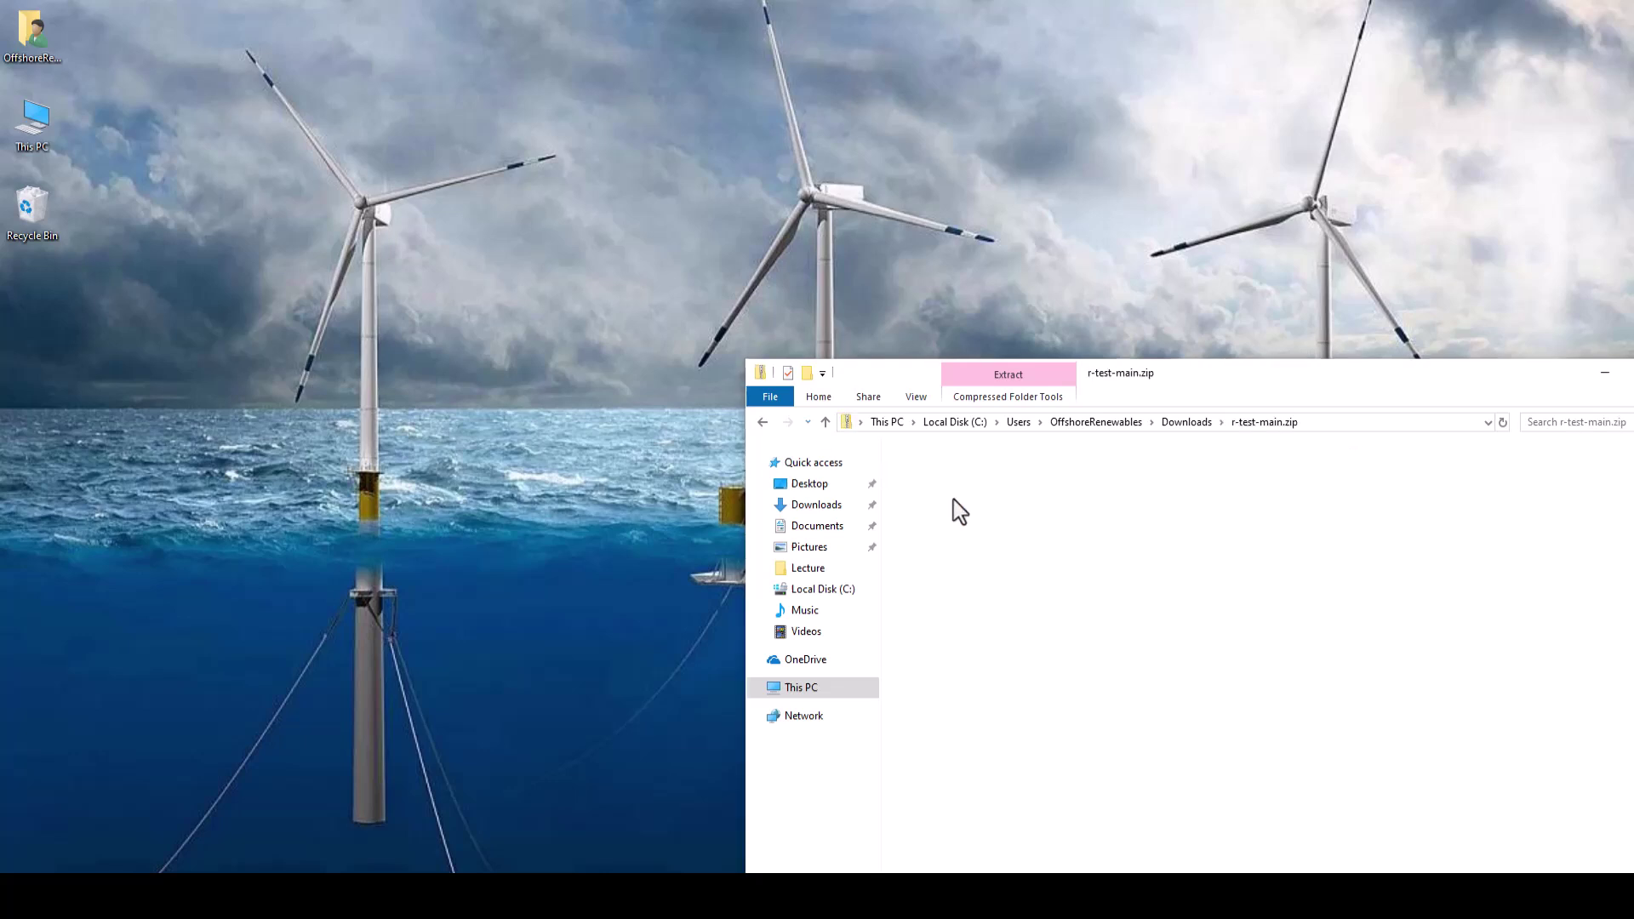
double_click(953, 482)
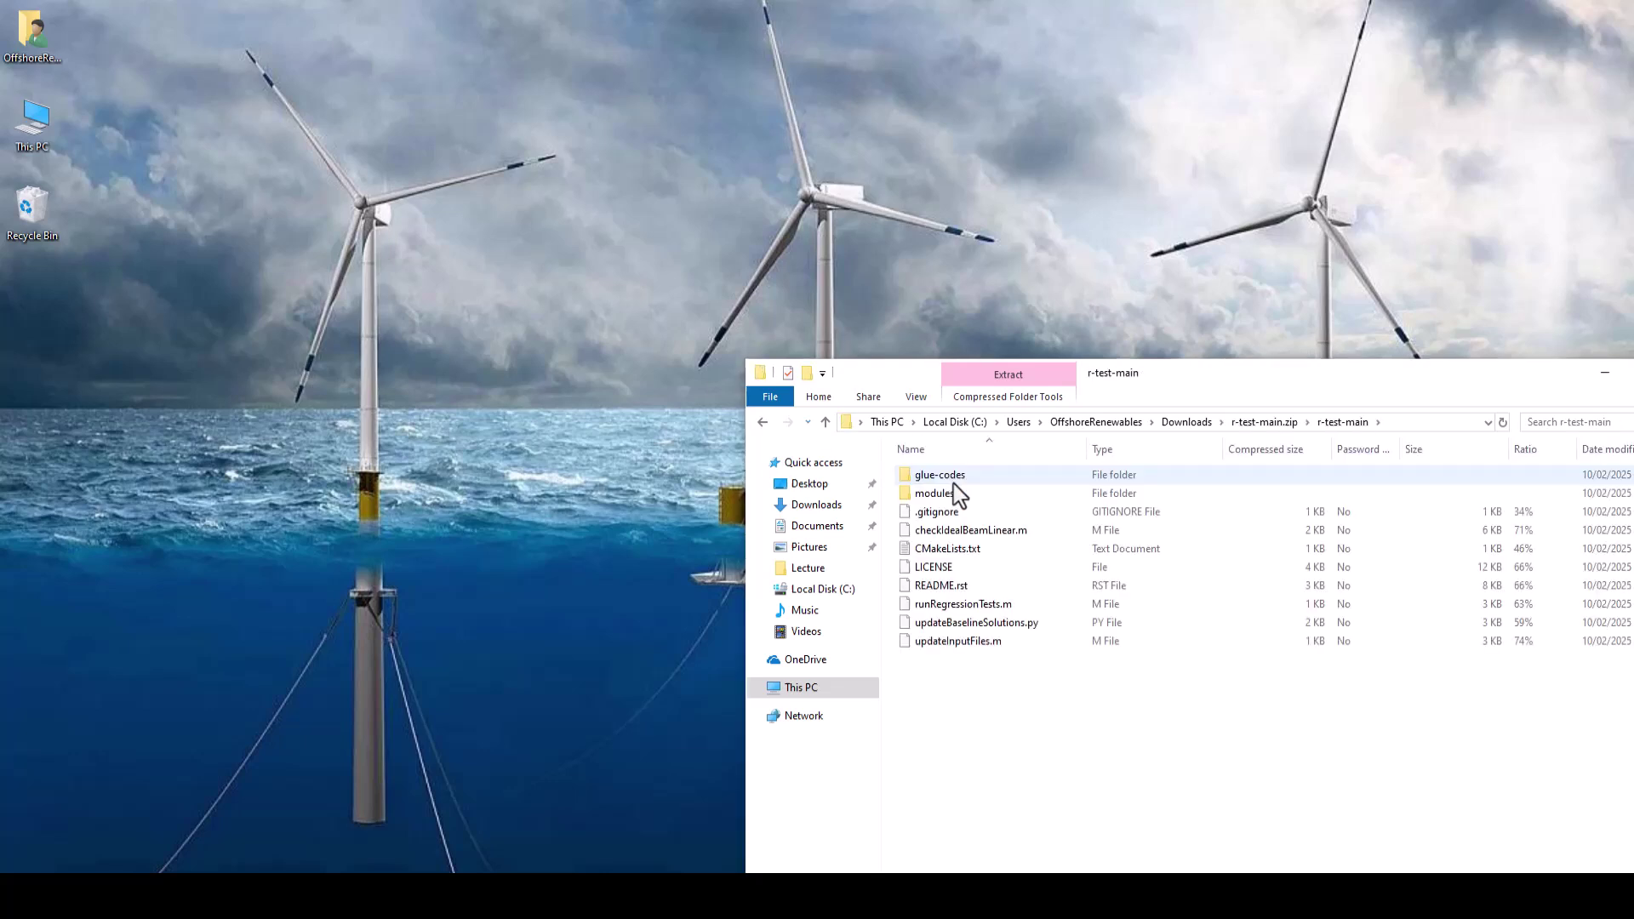
double_click(954, 479)
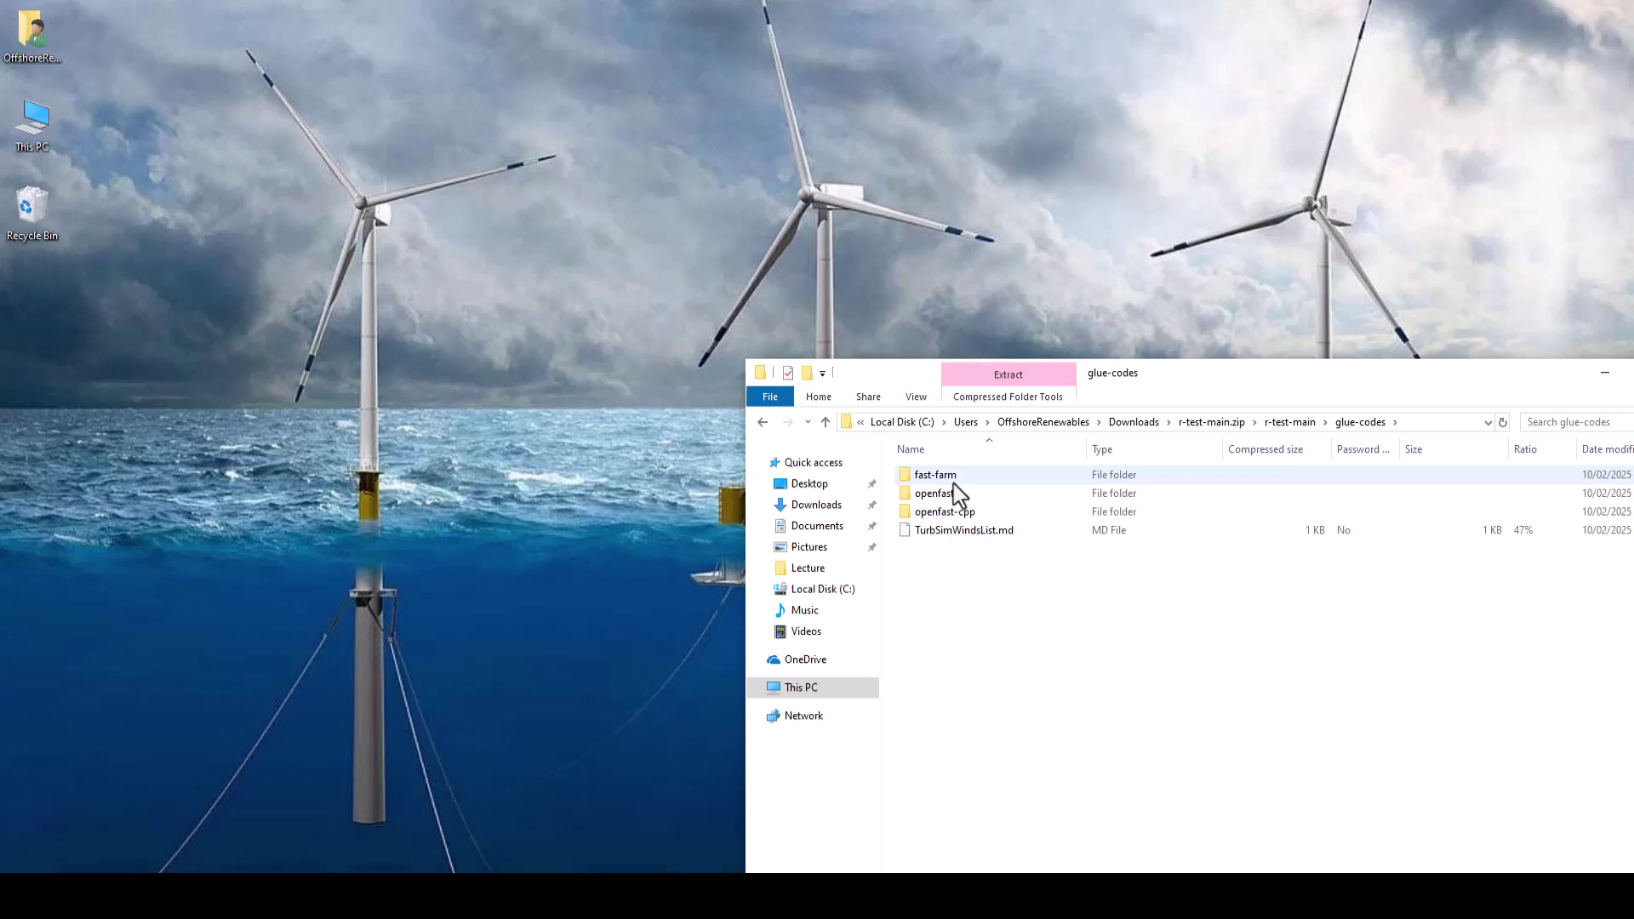
double_click(959, 499)
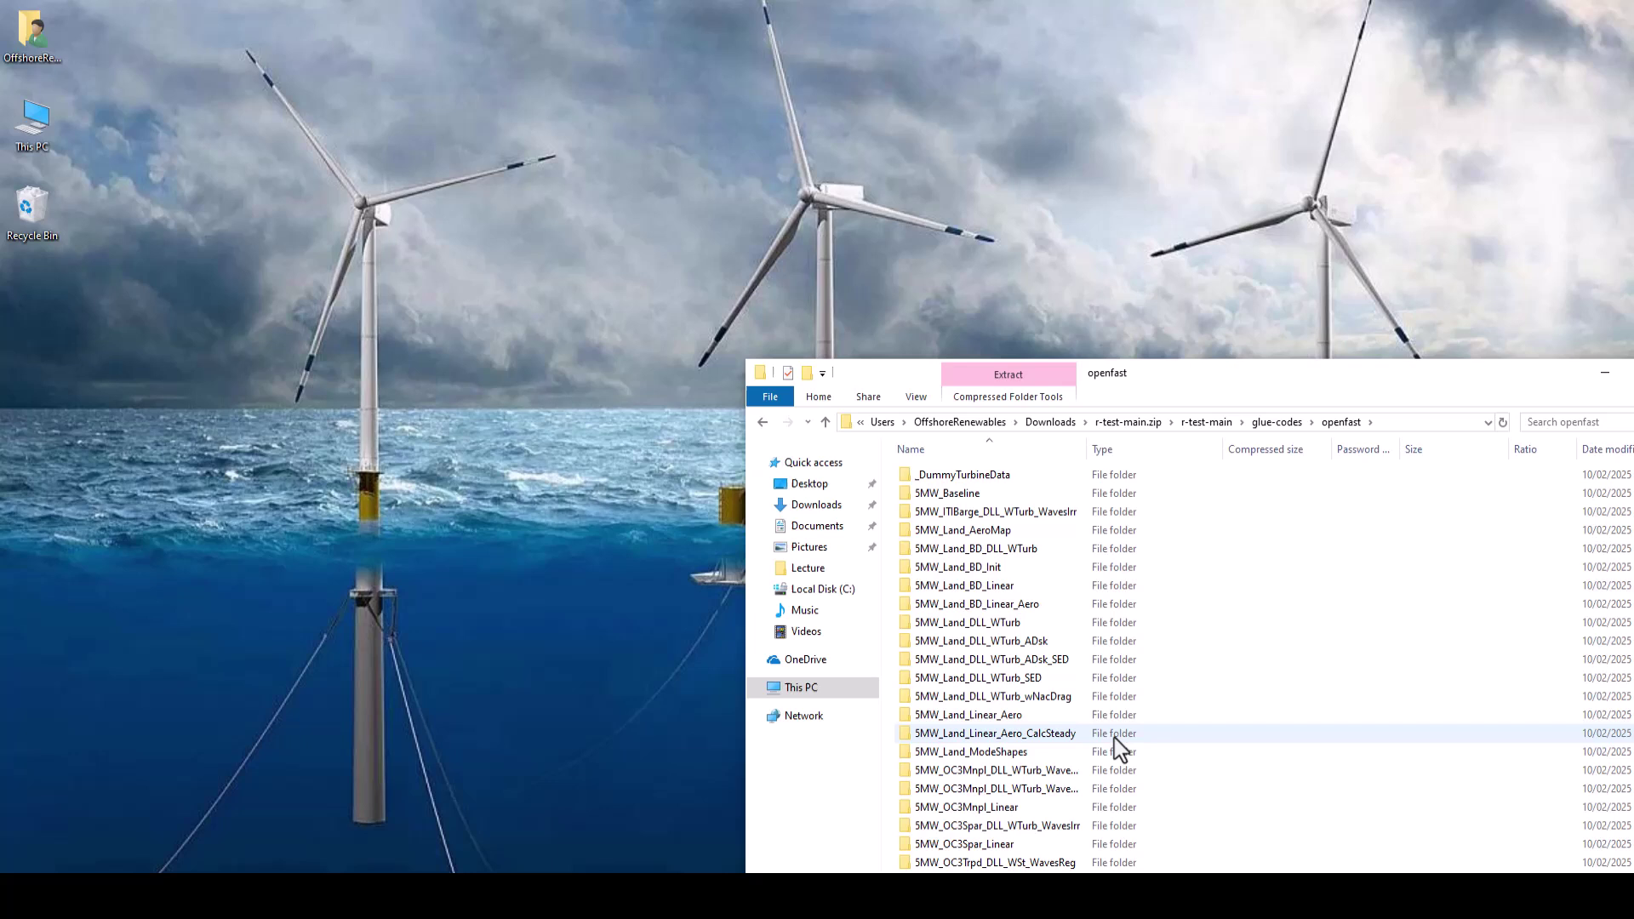
left_click(1268, 424)
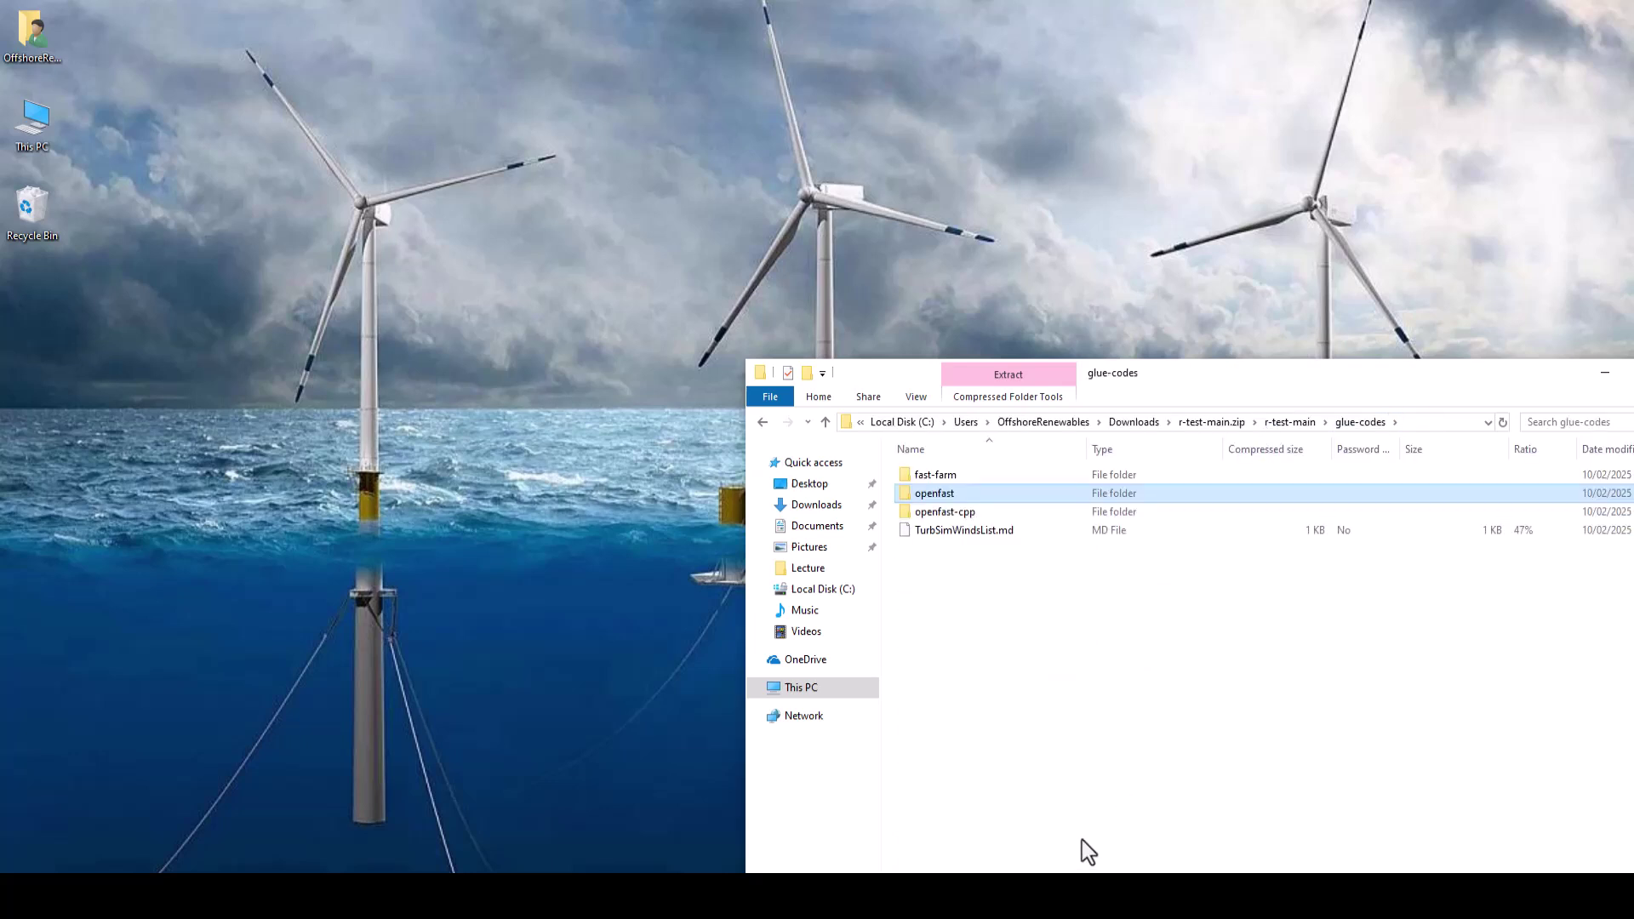
Open C:\Fast in a new This PC window.
double_click(21, 134)
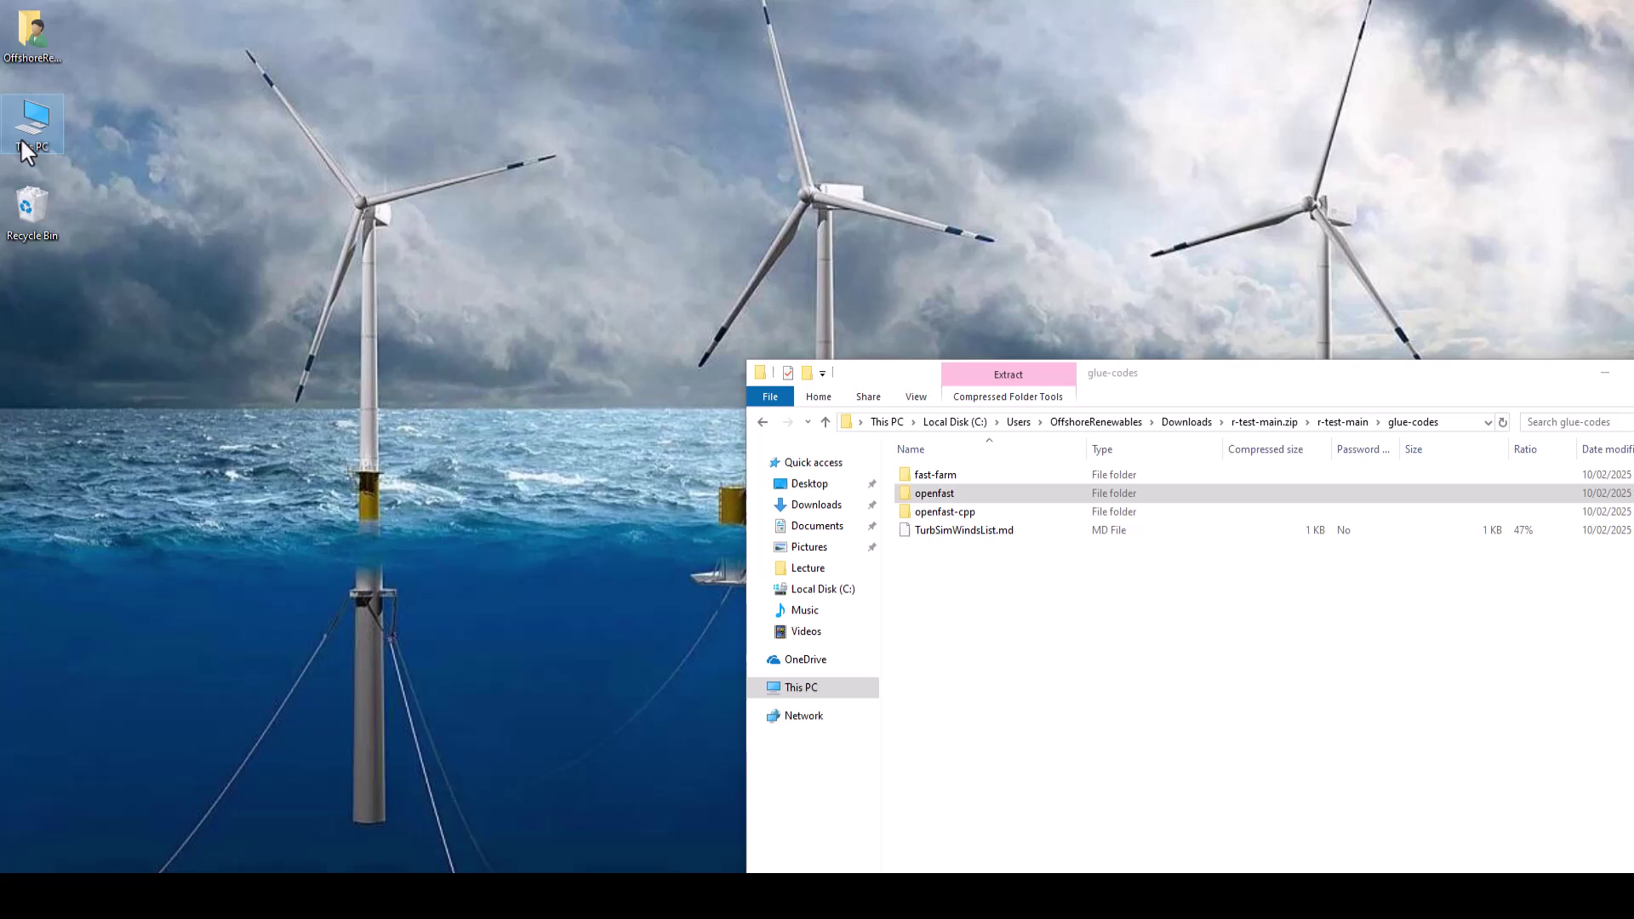
double_click(601, 519)
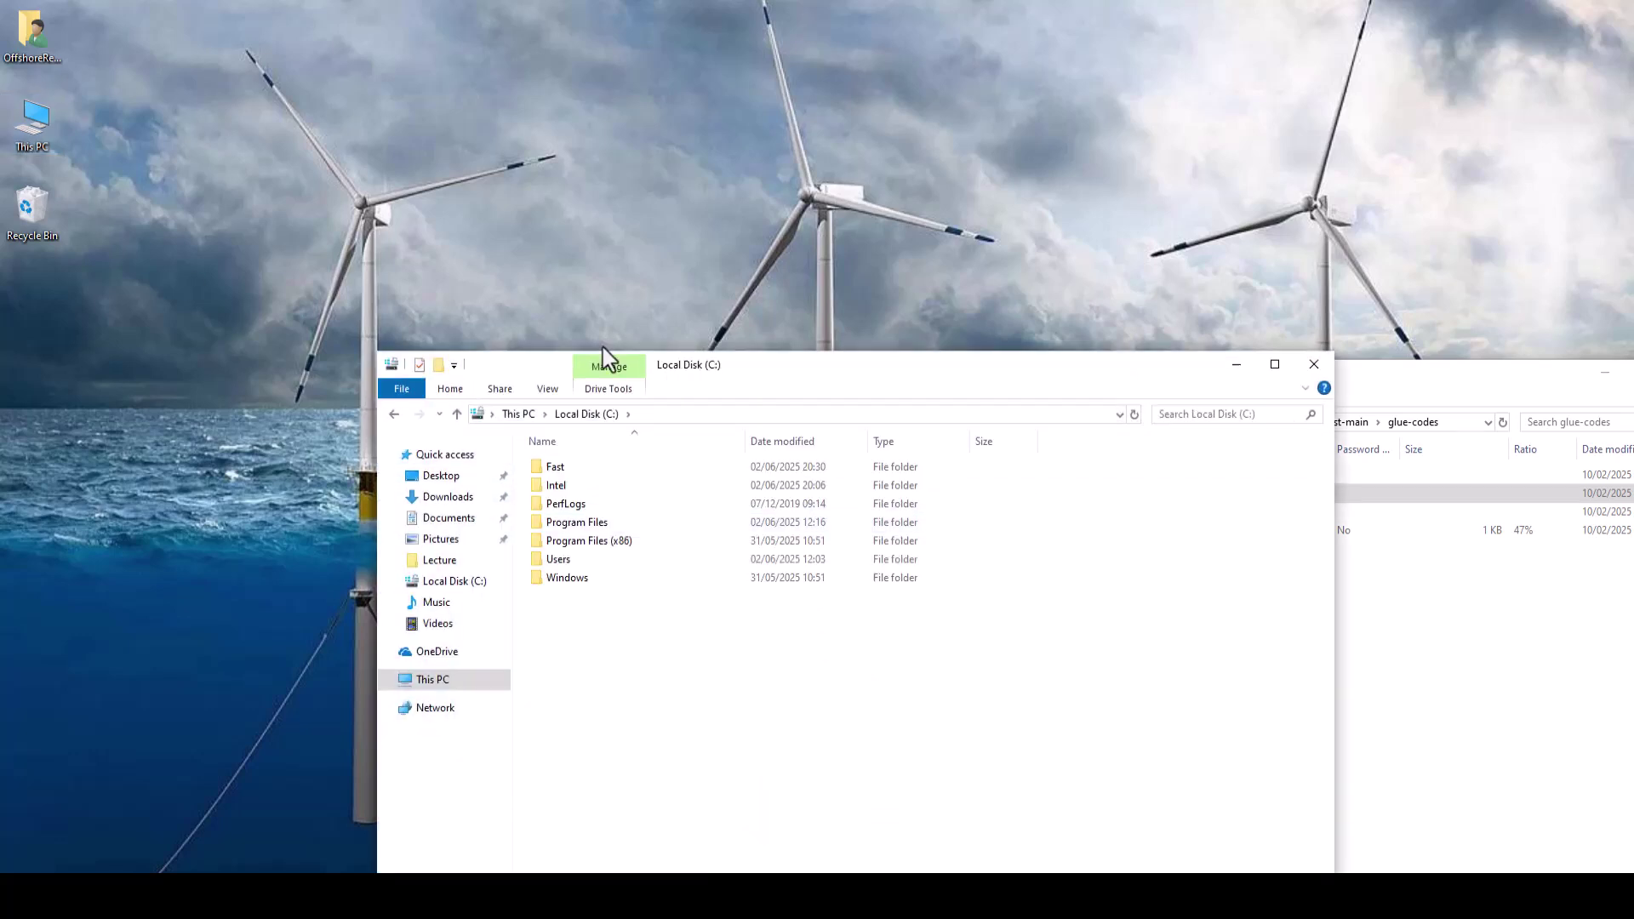
left_click_drag(613, 364, 392, 276)
left_click(347, 381)
double_click(347, 381)
Copy the openfast folder from glue-codes into Fast and rename it CertTest.
left_click(1057, 579)
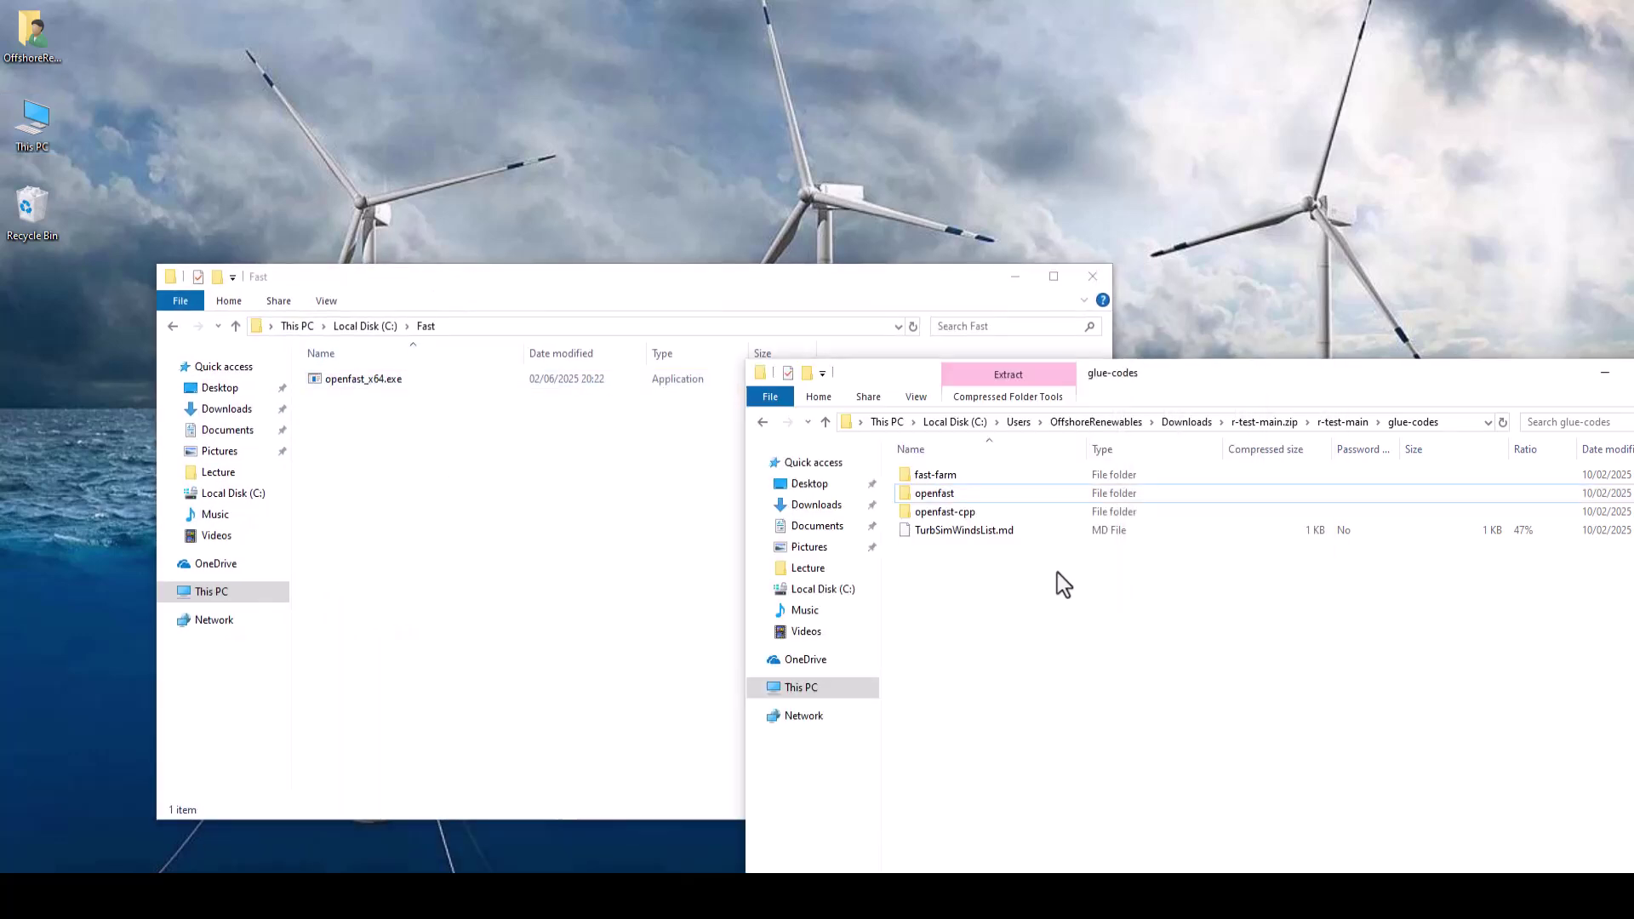
left_click_drag(923, 500, 490, 526)
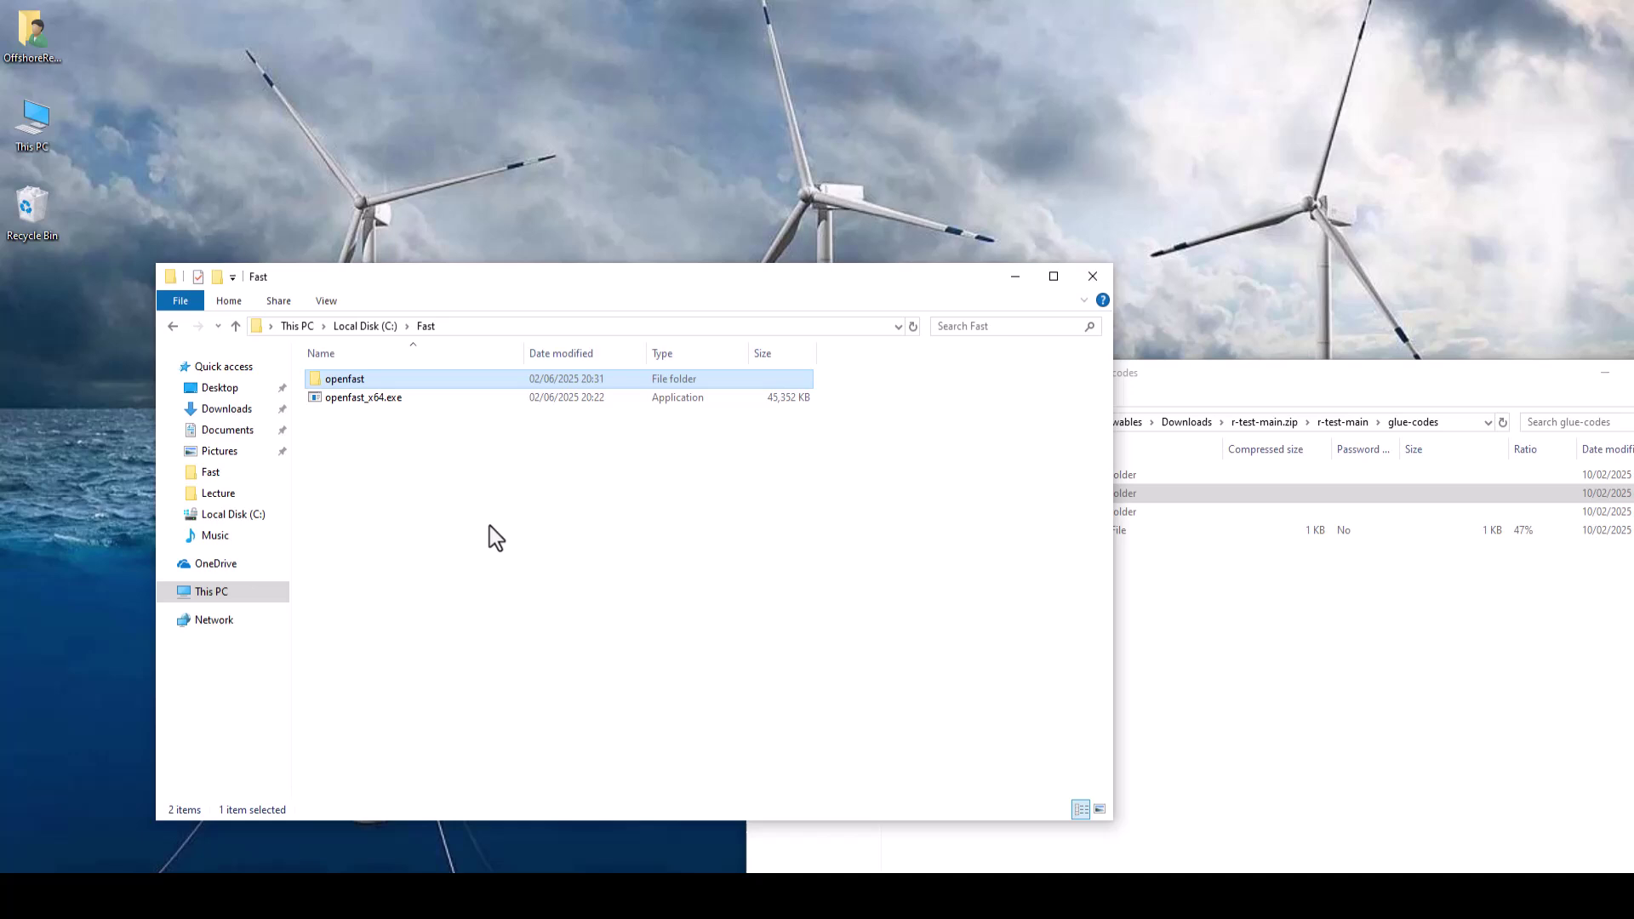
key("F2")
type("CertTest")
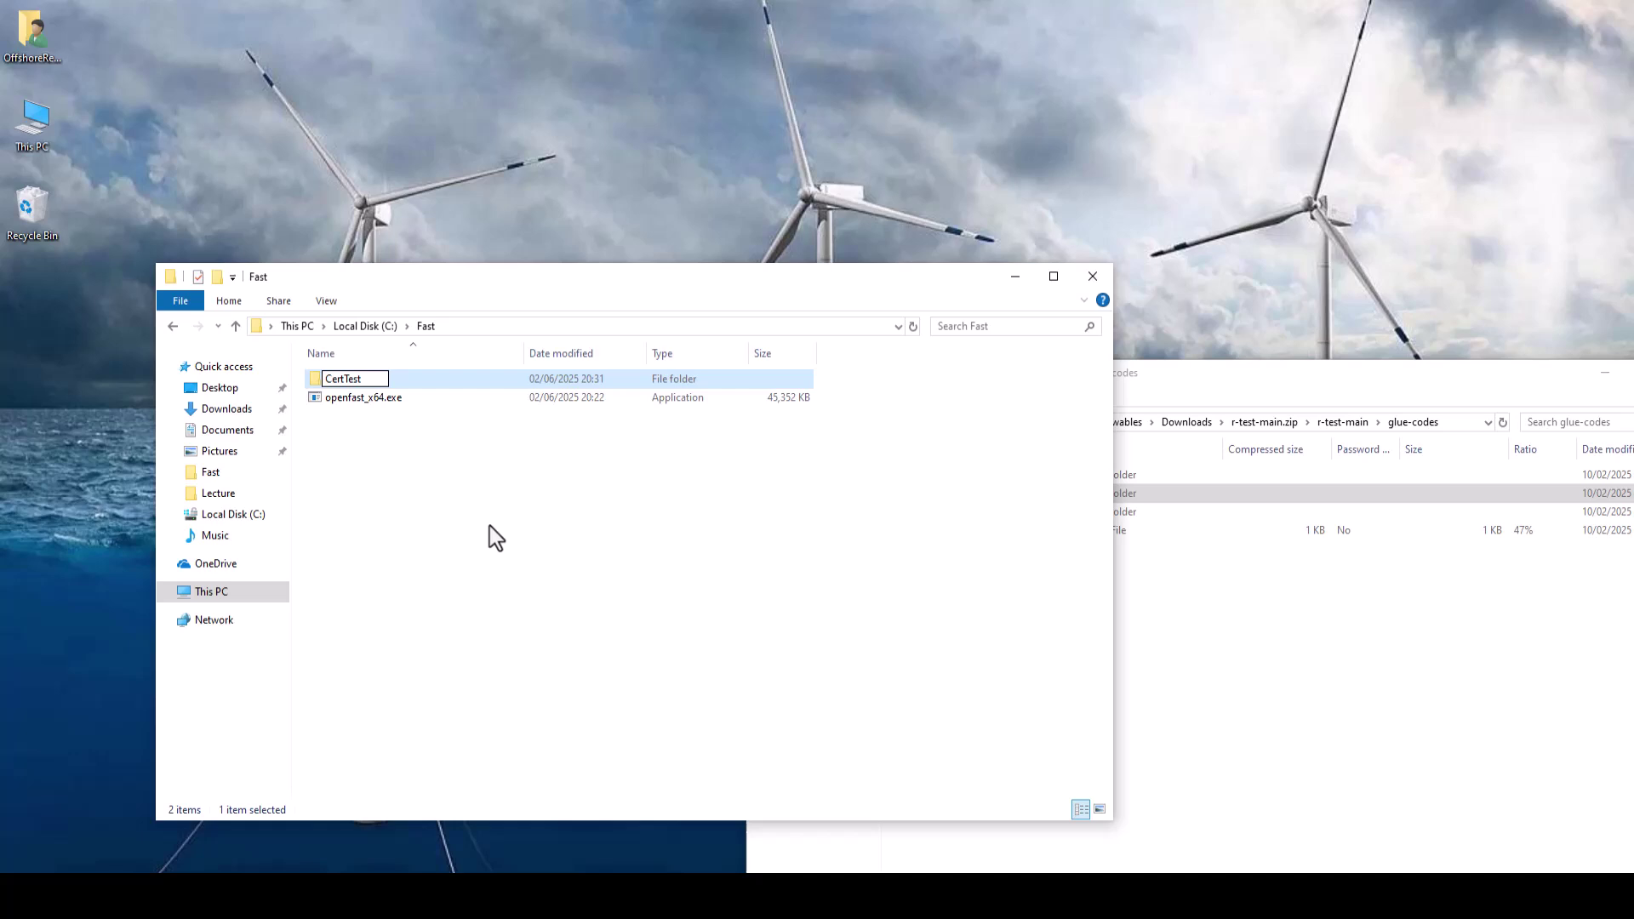
key("Return")
Close the glue-codes window and reposition the Fast window near the centre.
left_click(1391, 375)
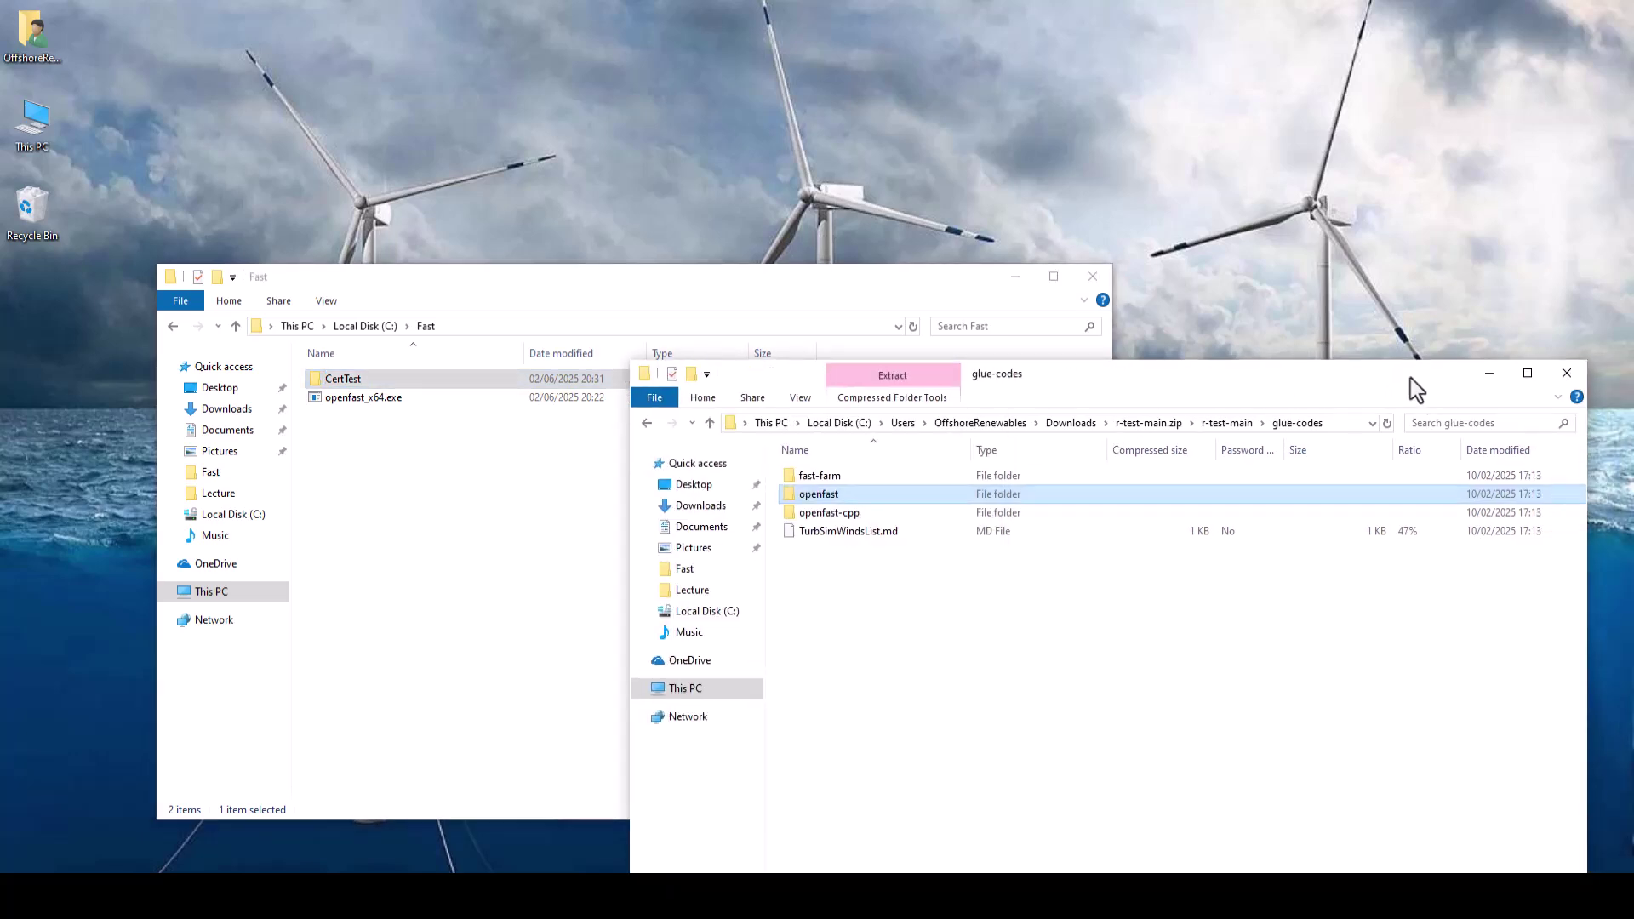
left_click(1573, 381)
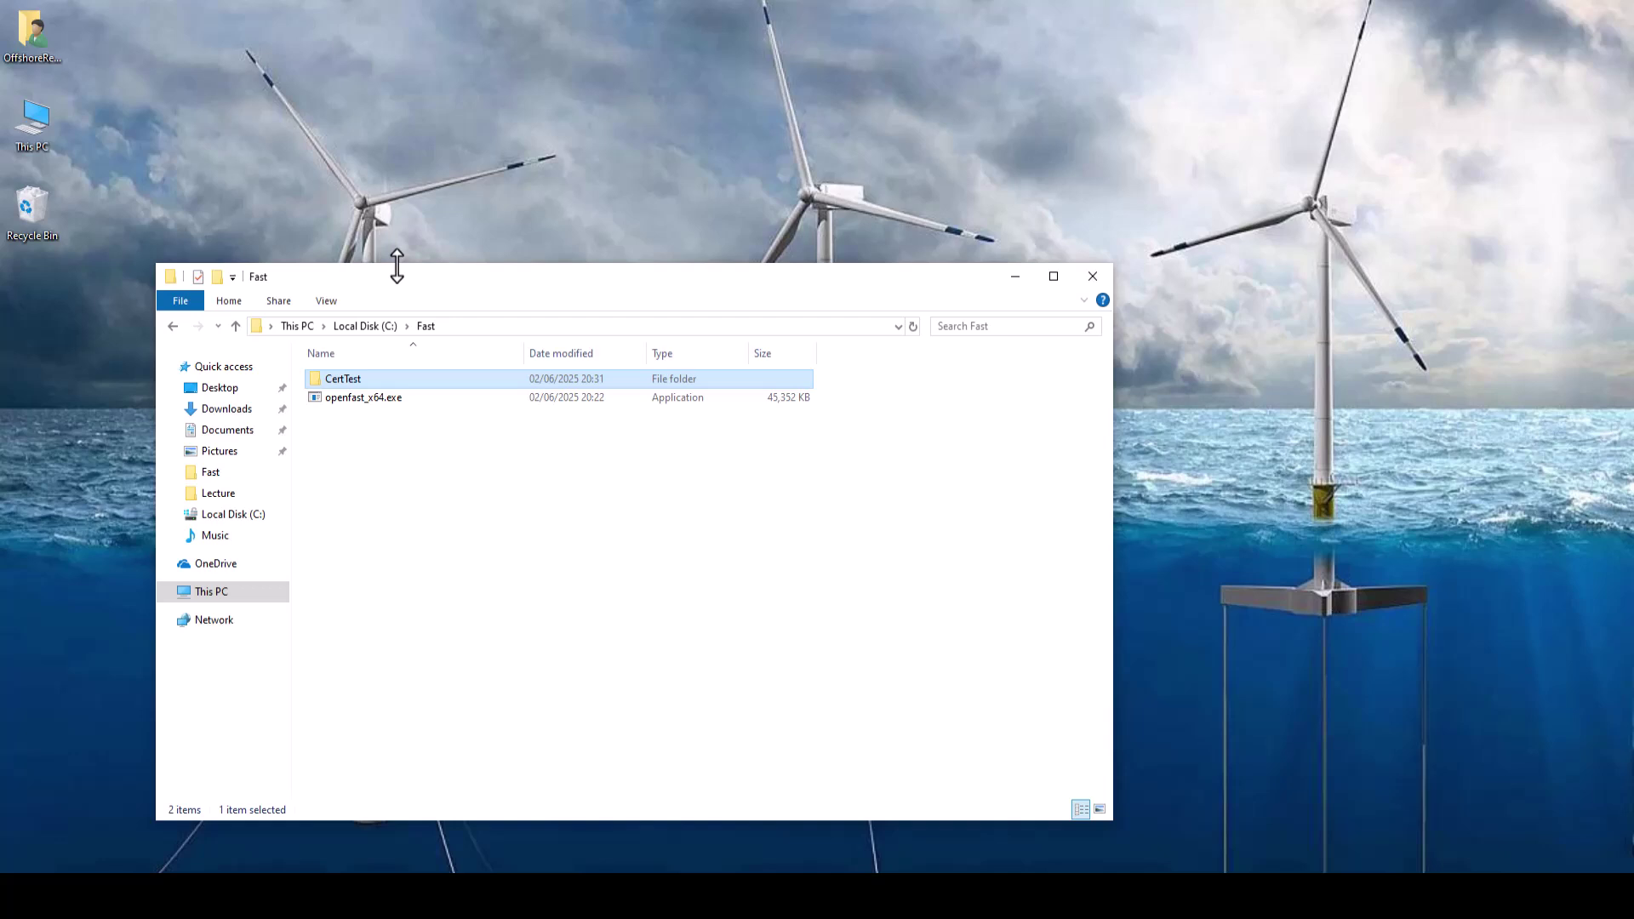
left_click_drag(445, 260, 700, 148)
left_click(622, 351)
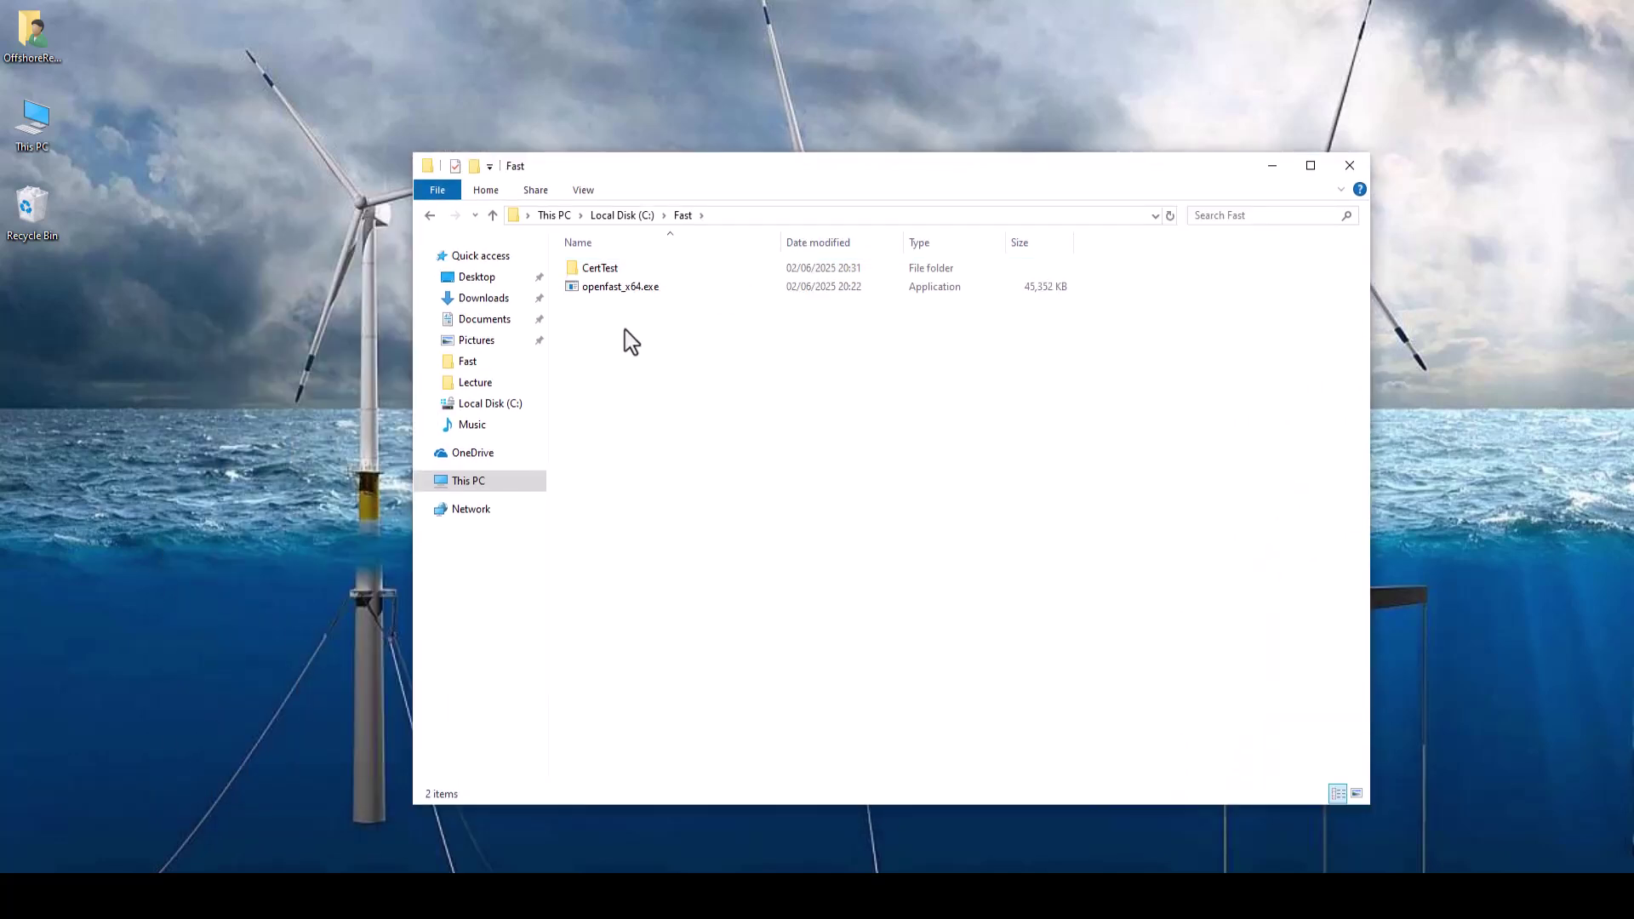
Open CertTest > 5MW_OC4Jckt_ExtPtfm and select its 5MW_OC4Jckt_ExtPtfm.fst file.
left_click(615, 271)
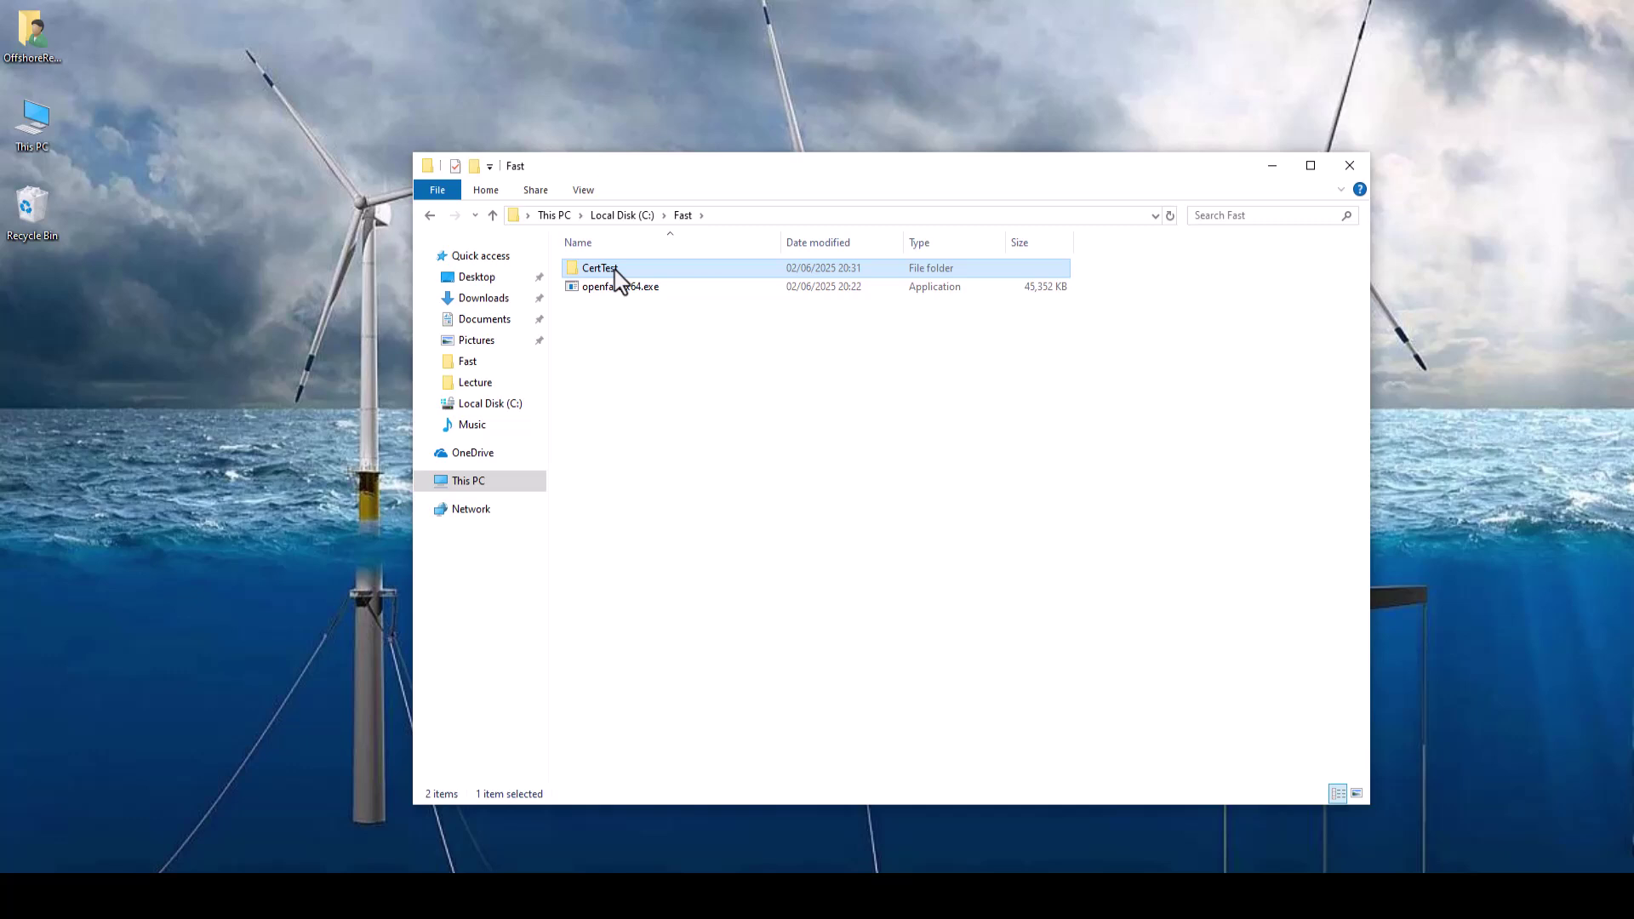
double_click(617, 274)
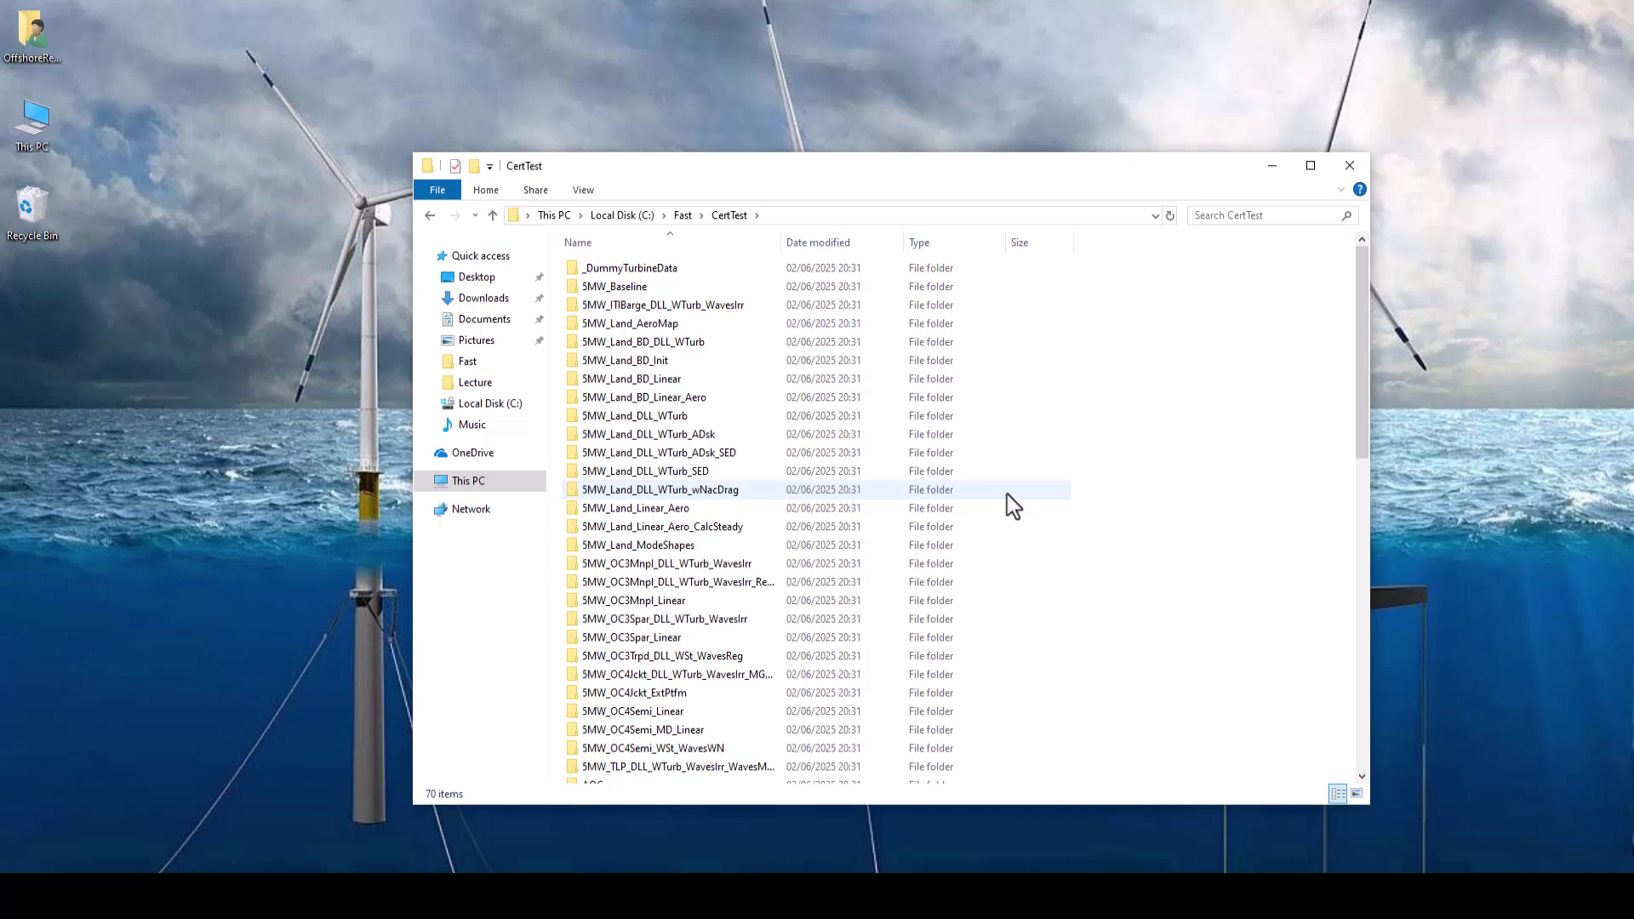
left_click(681, 697)
double_click(681, 697)
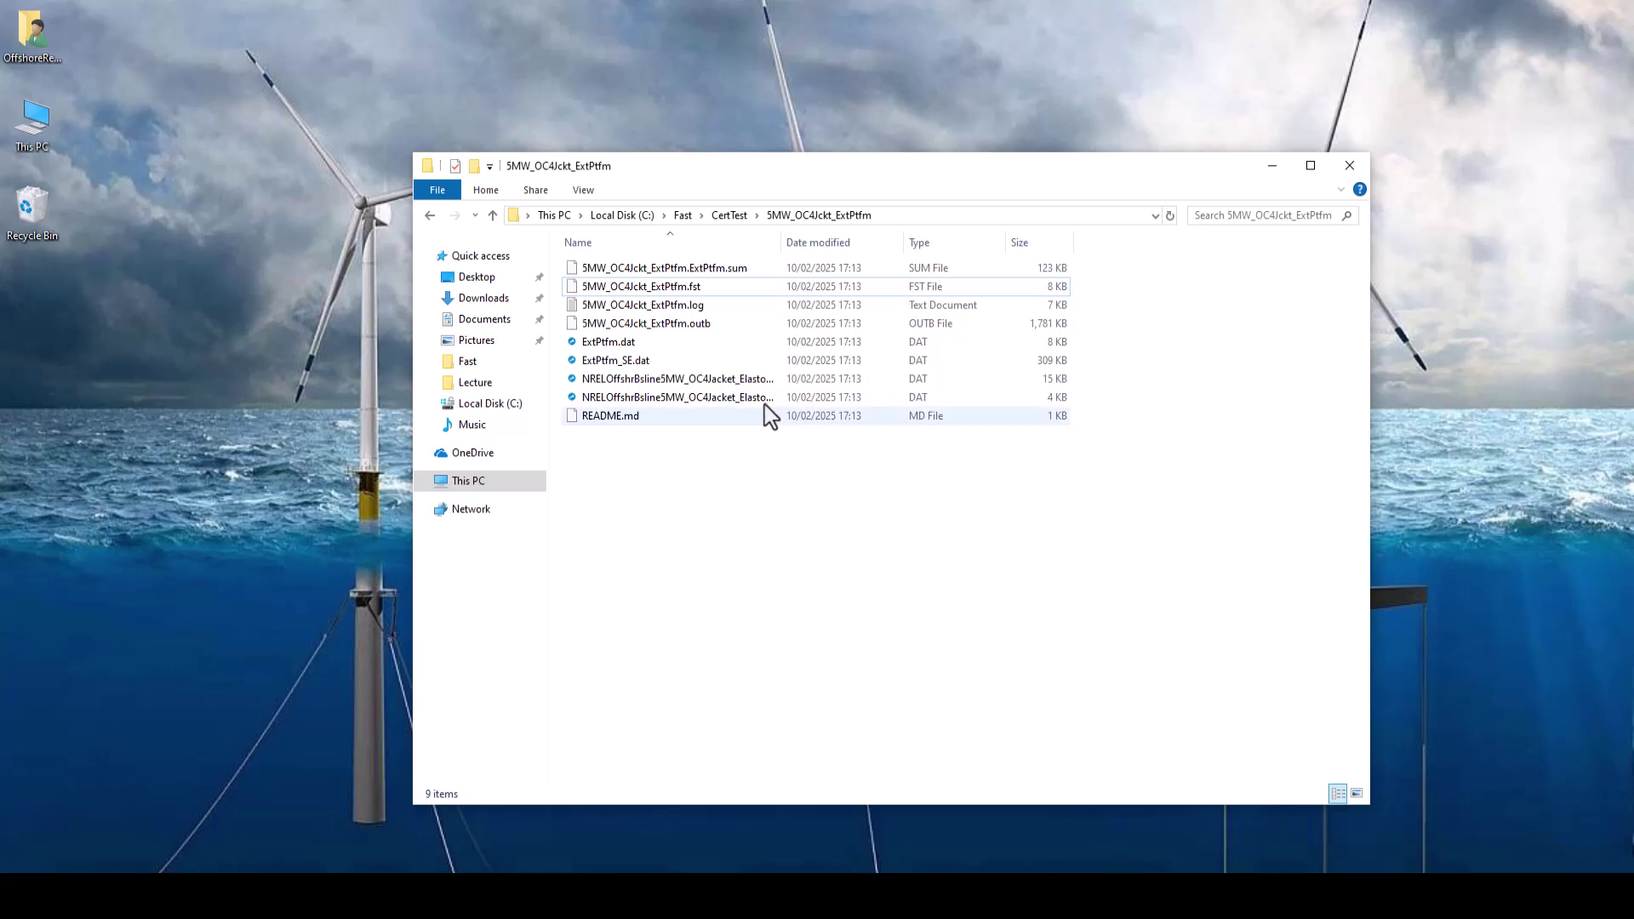
left_click(688, 289)
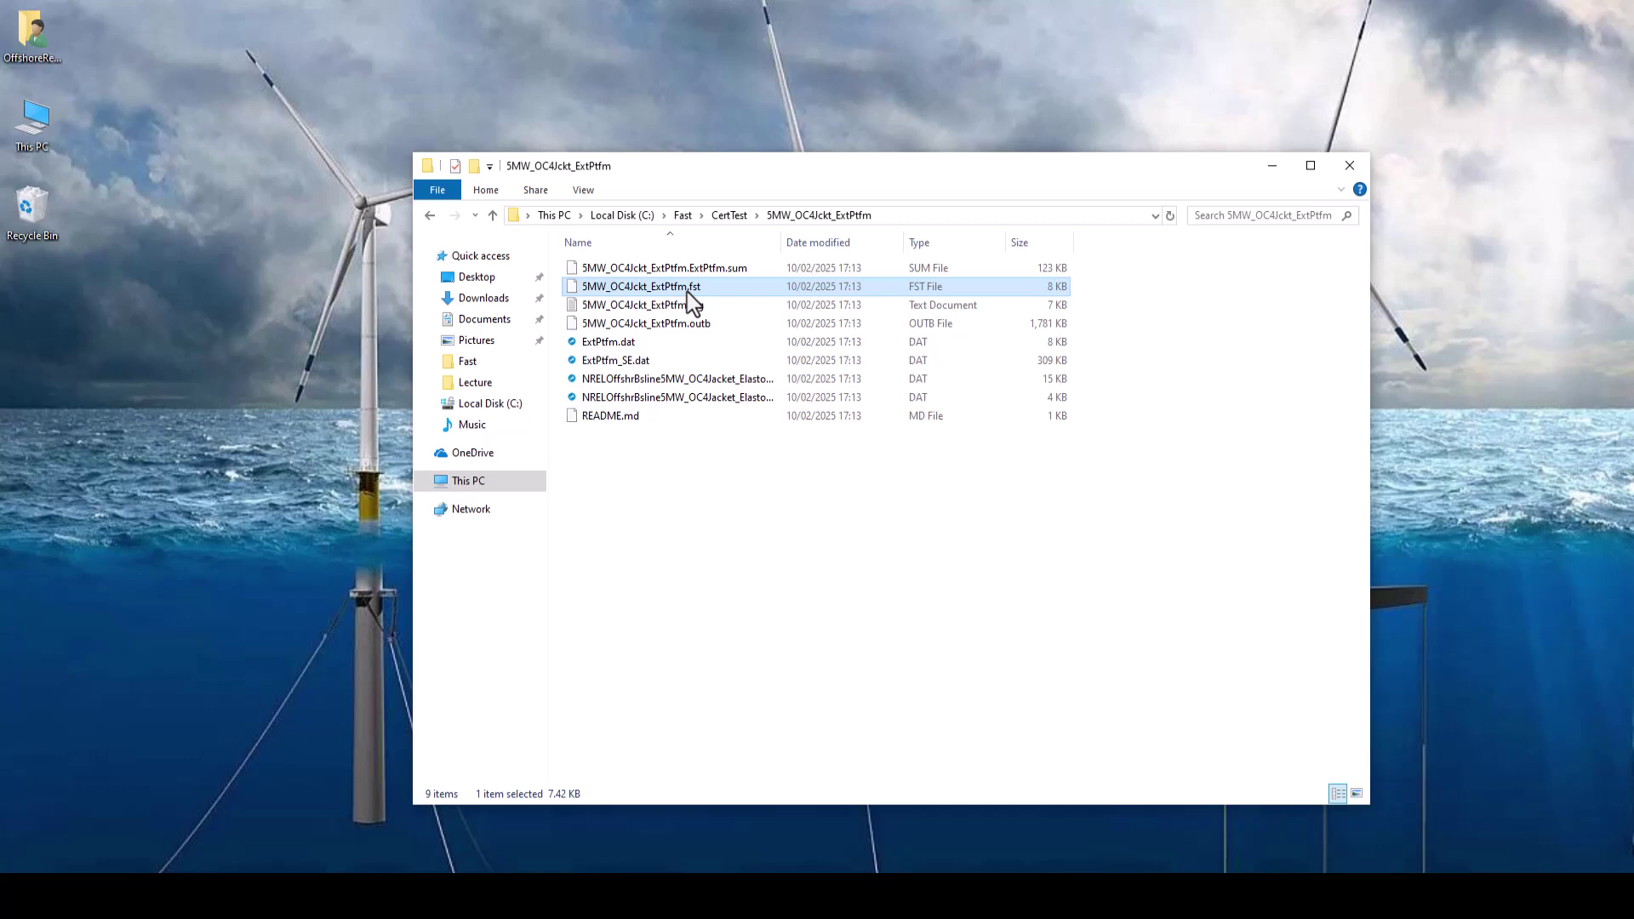
Open 5MW_OC4Jckt_ExtPtfm.fst in Notepad++ and scroll down to its OUTPUT section.
right_click(693, 302)
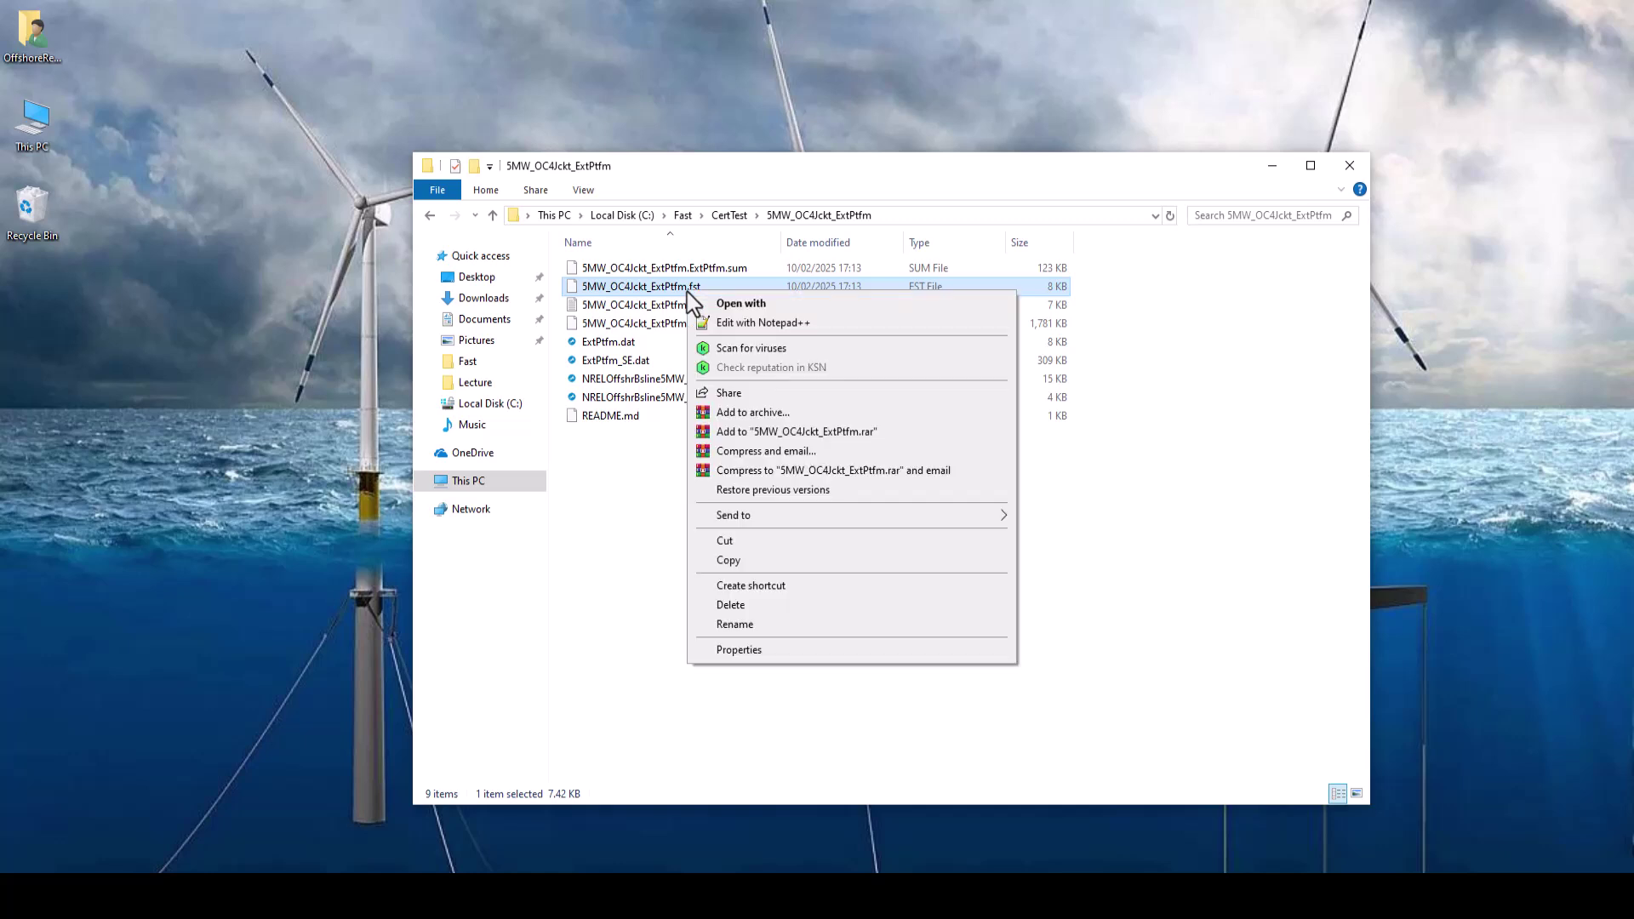
left_click(727, 324)
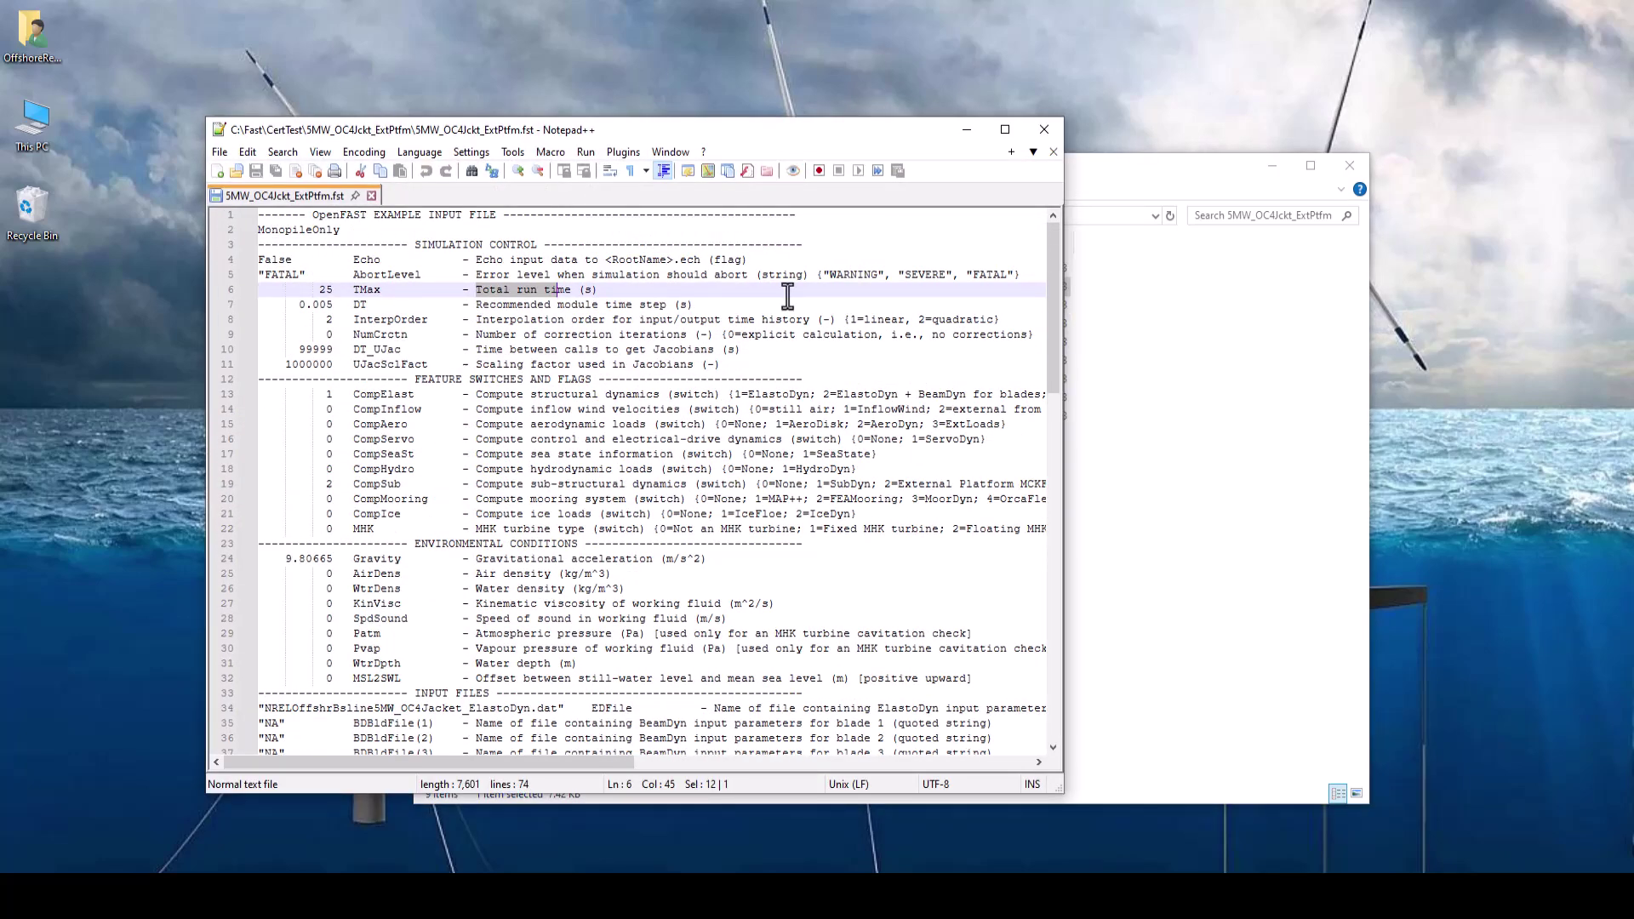
left_click(796, 247)
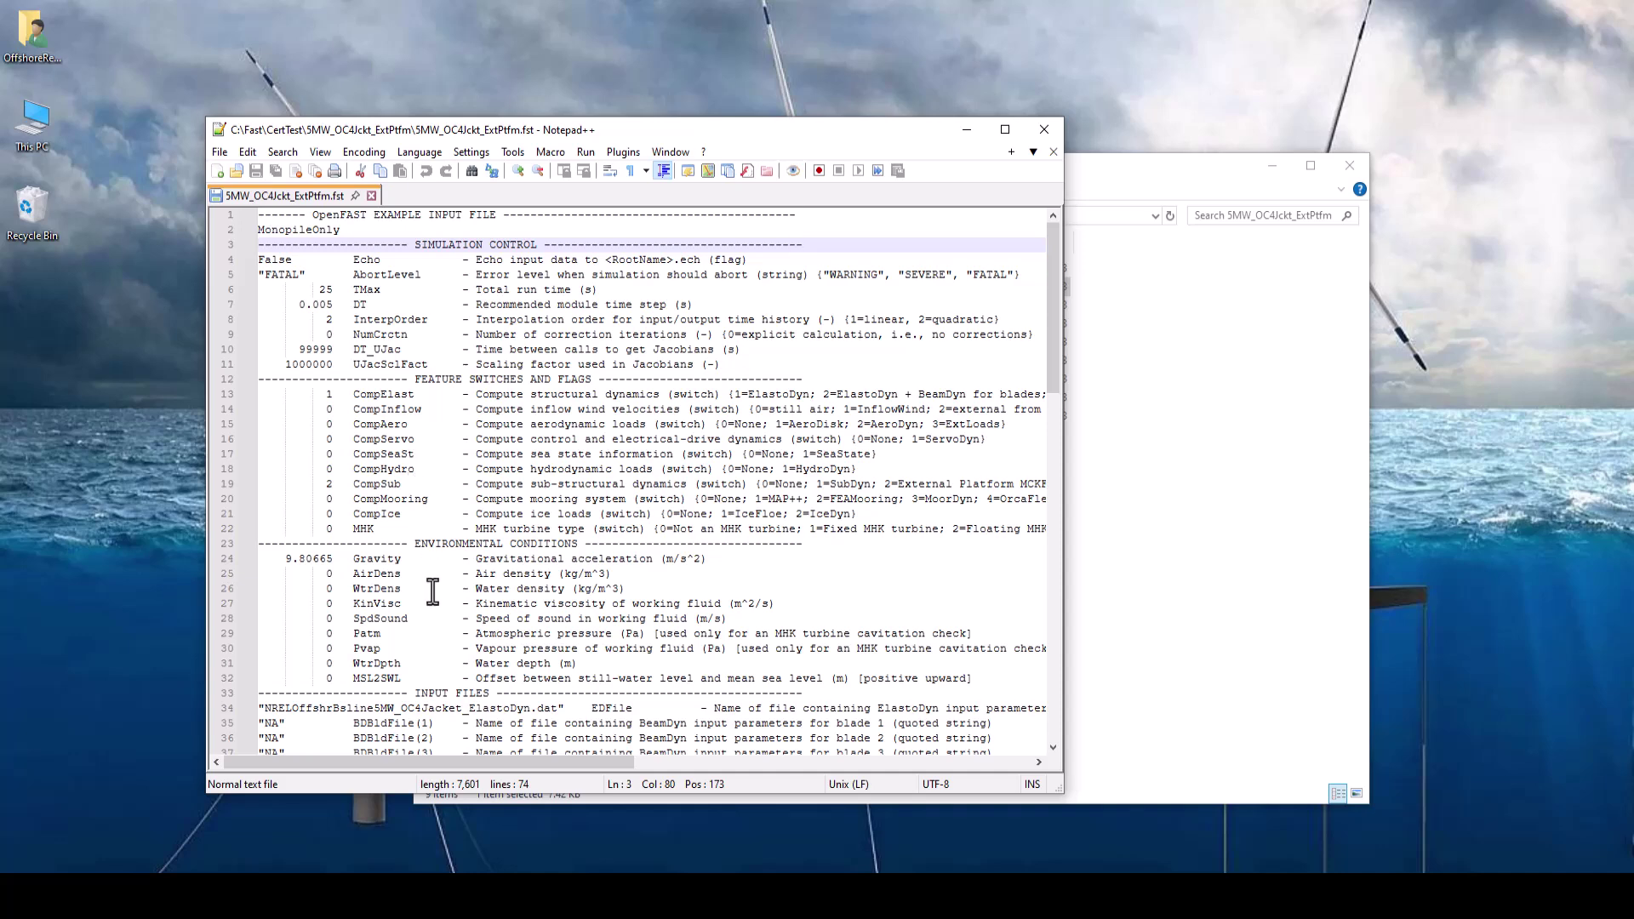
scroll(433, 591, "down", 3)
scroll(432, 591, "down", 4)
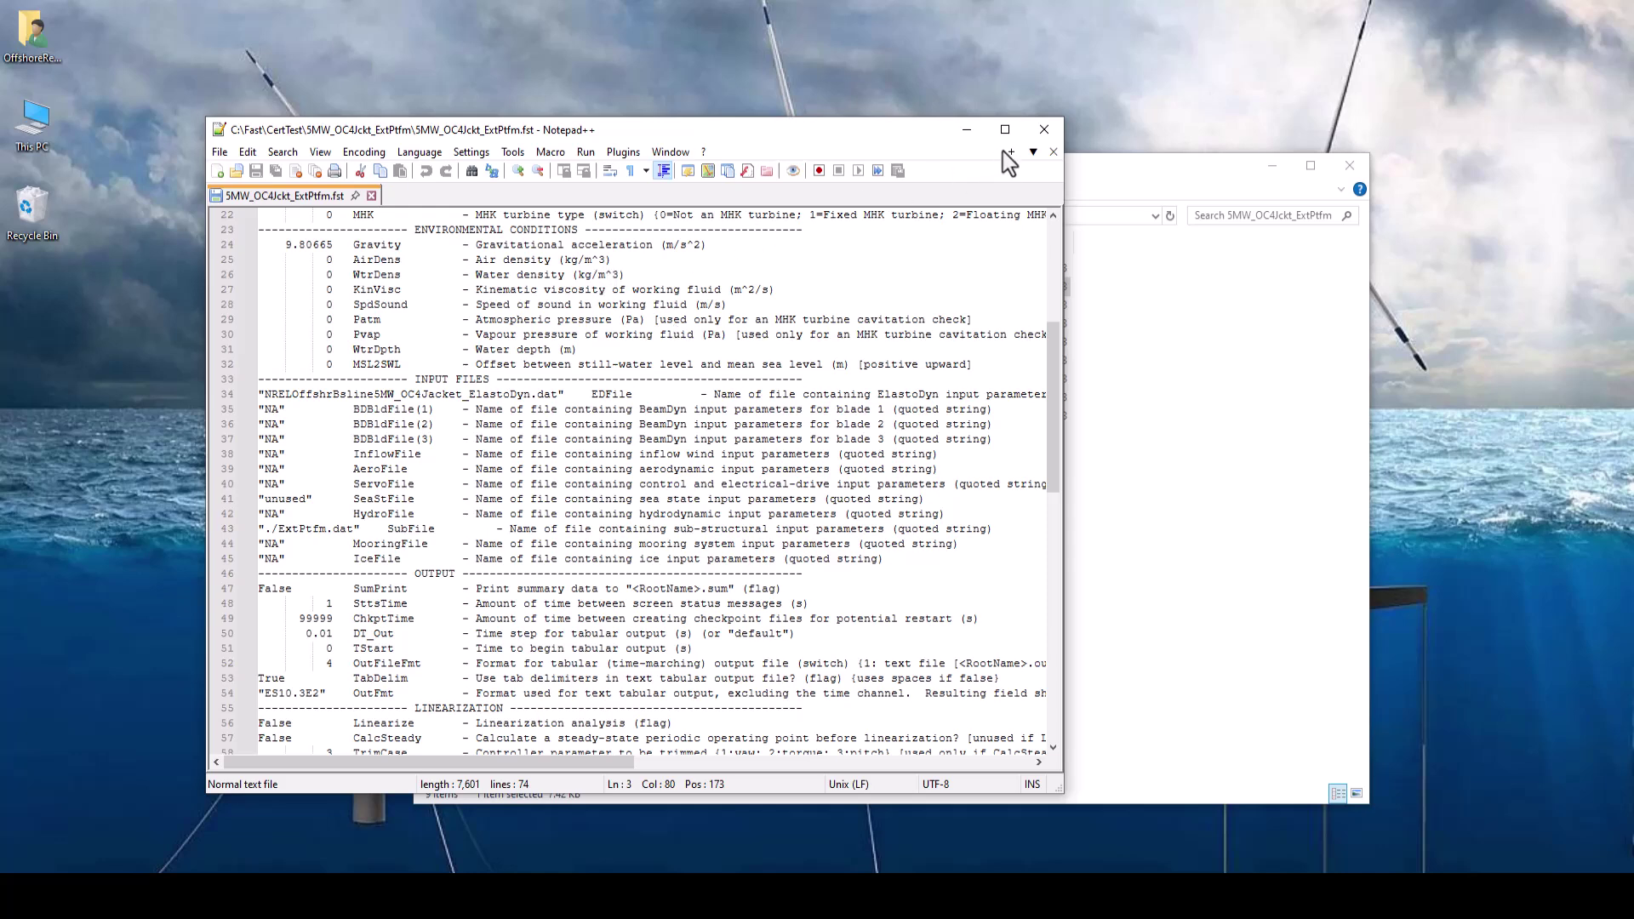
Close Notepad++, open C:\Fast beside the test case folder, and select openfast_x64.exe.
left_click(1044, 130)
left_click_drag(803, 177, 855, 173)
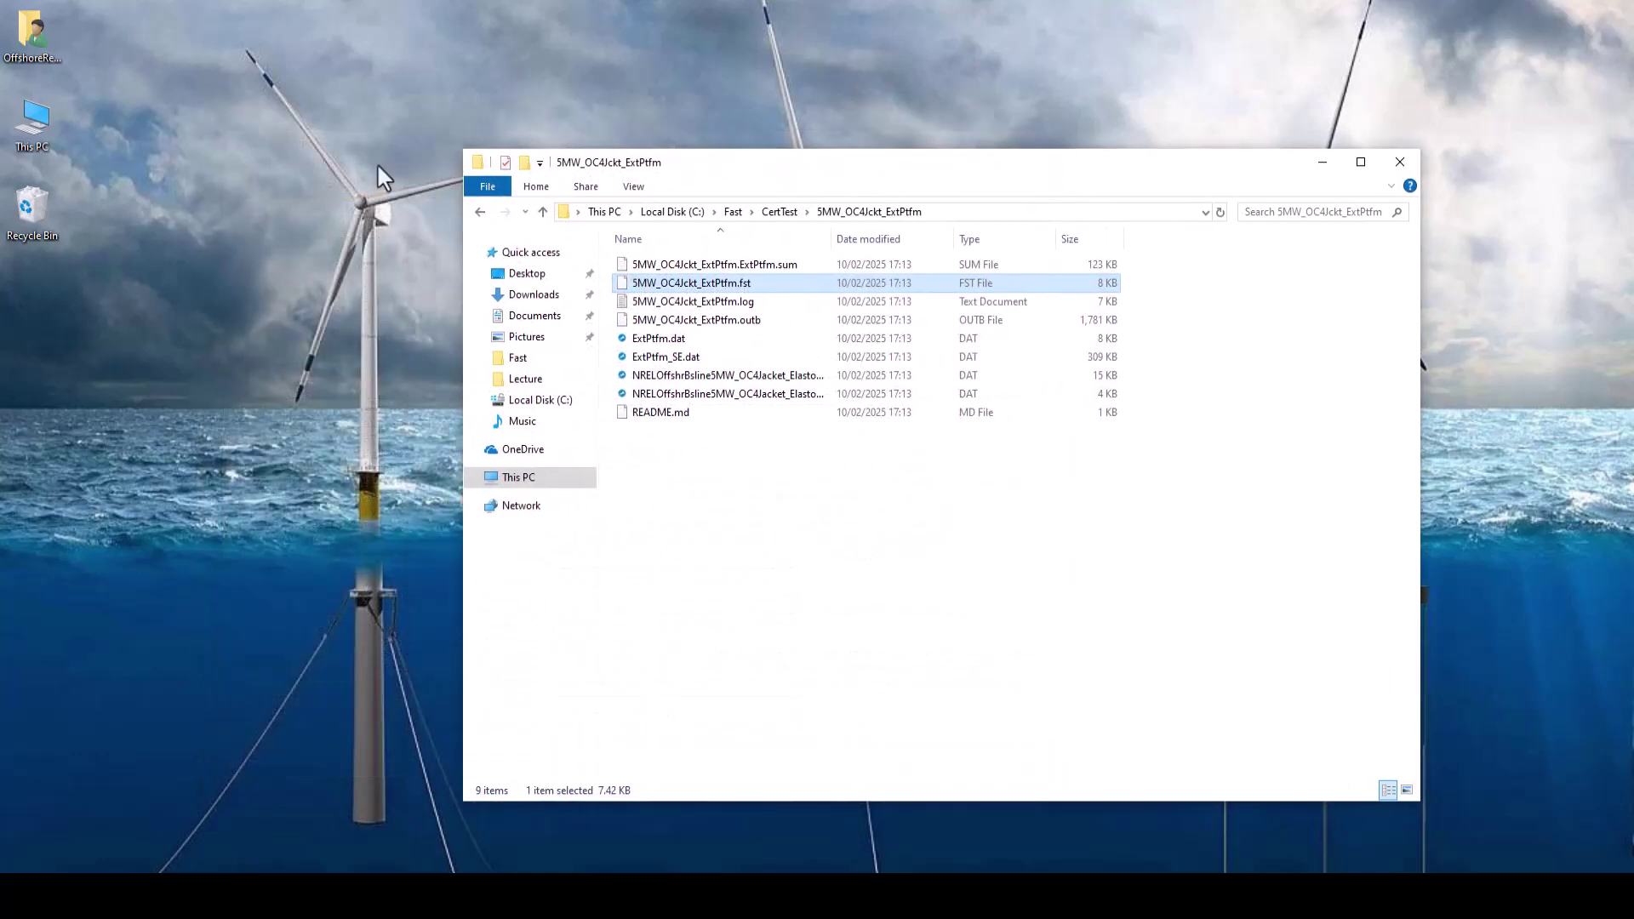
double_click(58, 128)
double_click(700, 332)
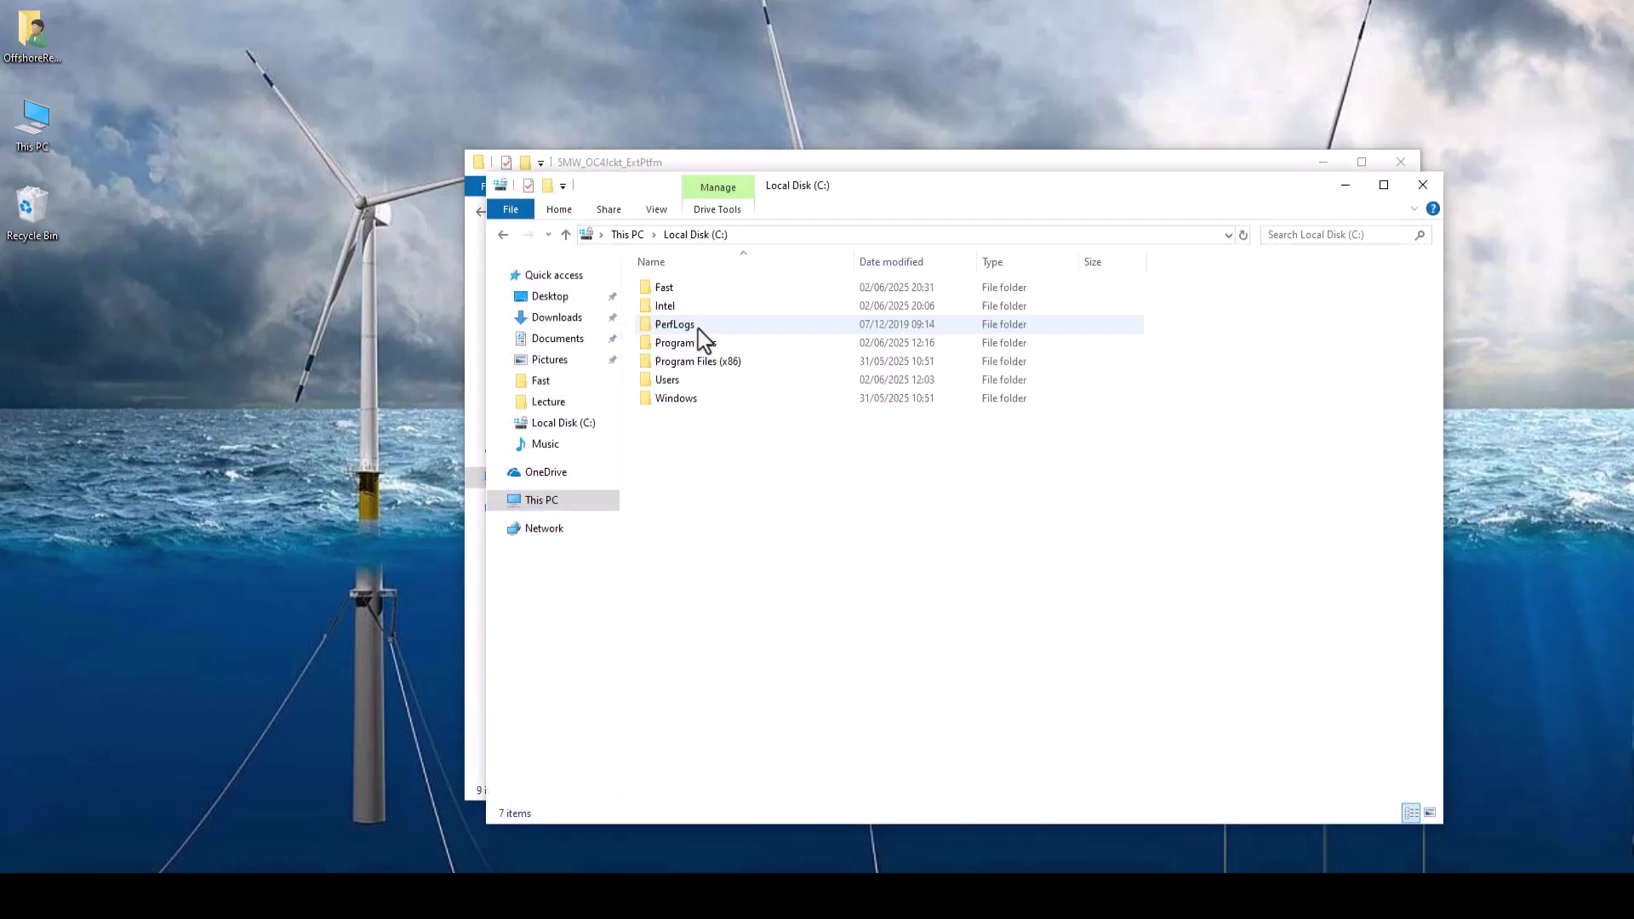
left_click_drag(839, 193, 394, 251)
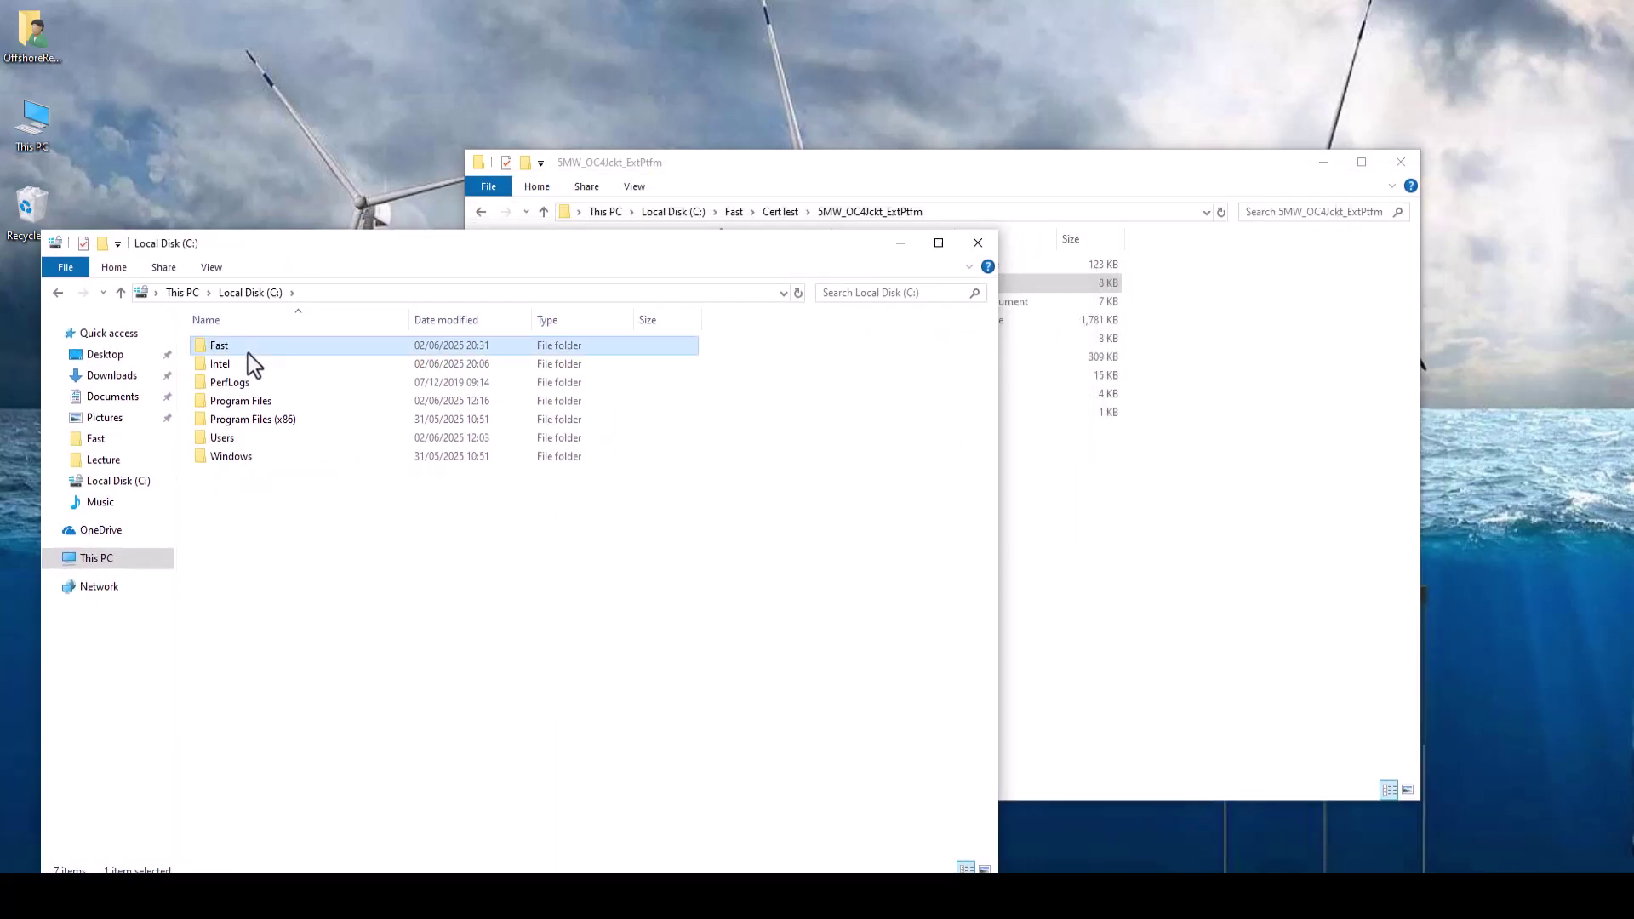
double_click(246, 345)
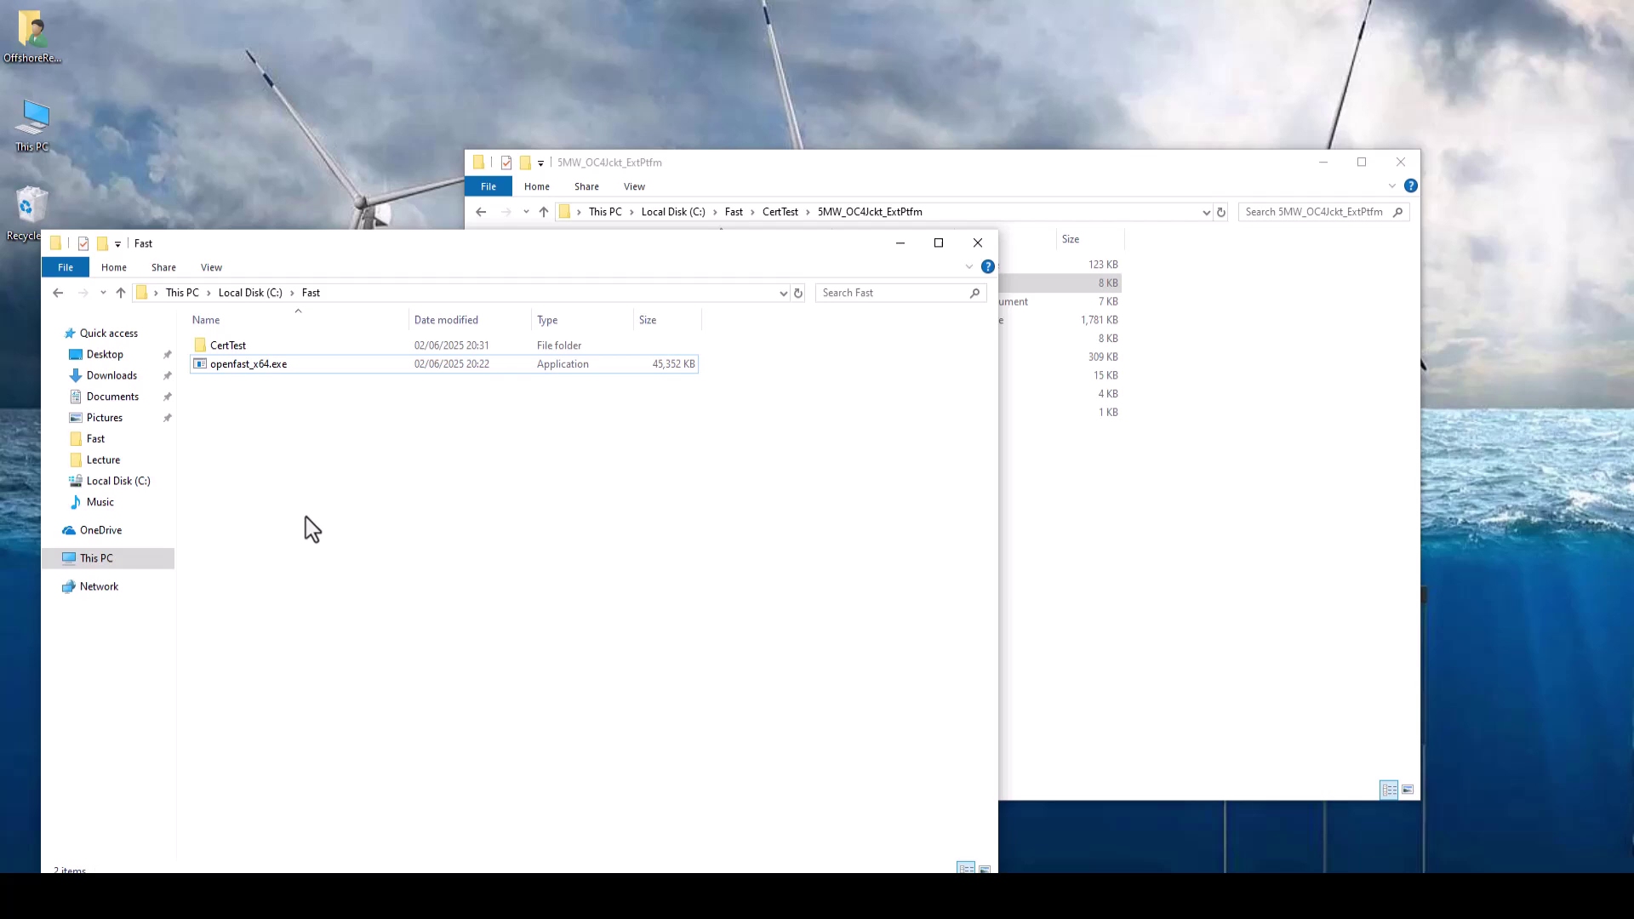
left_click(1011, 158)
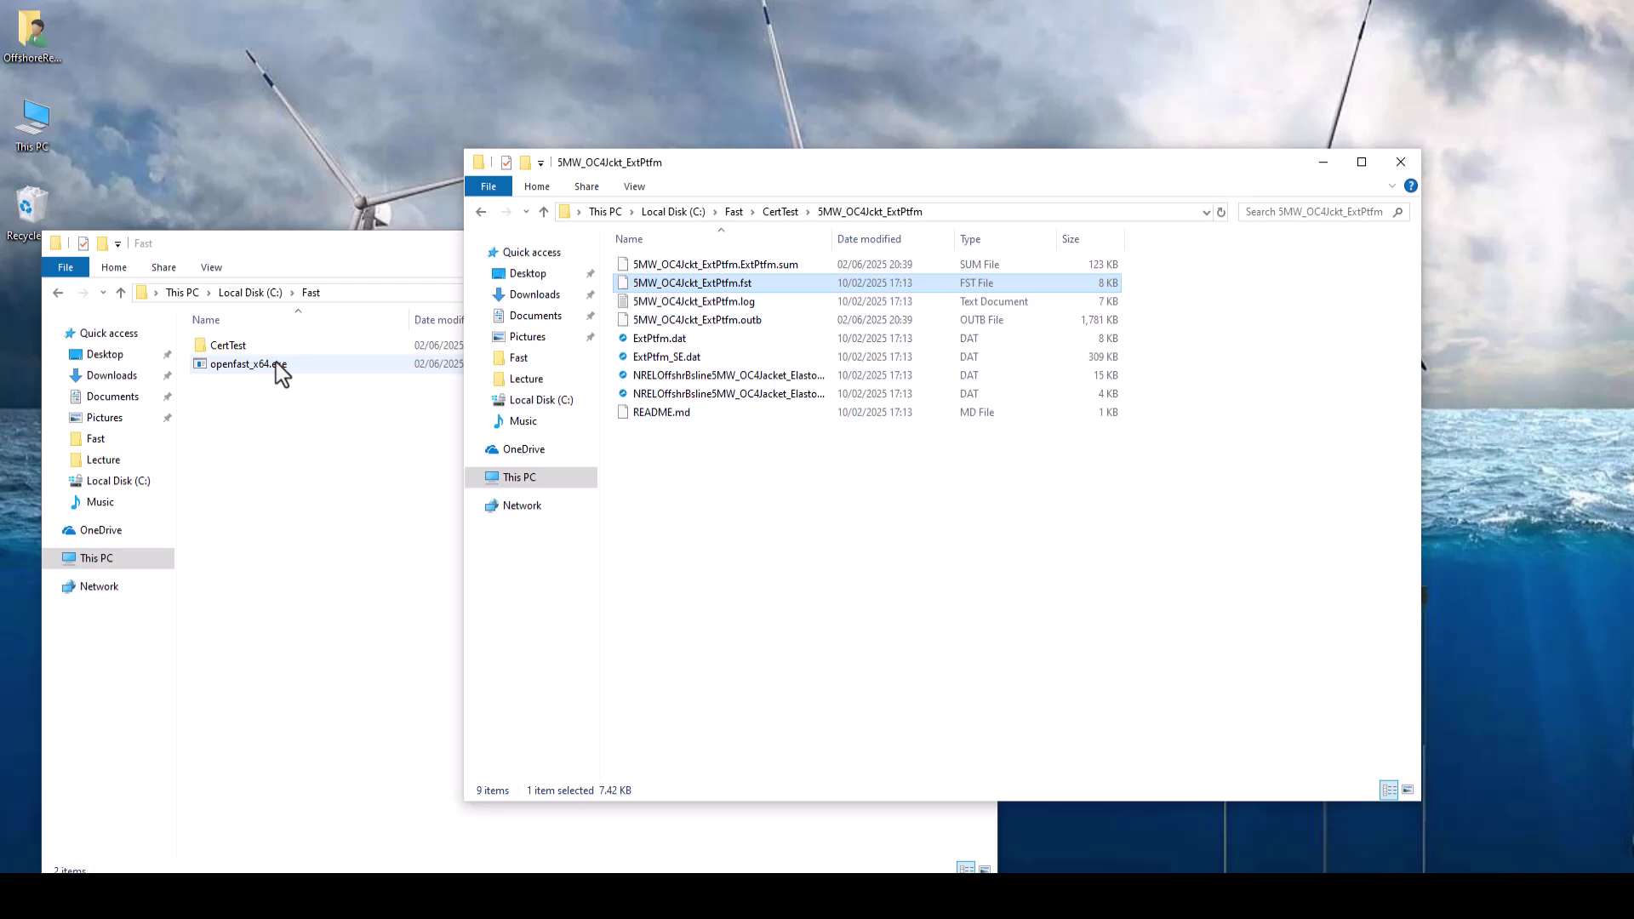
left_click_drag(742, 286, 257, 367)
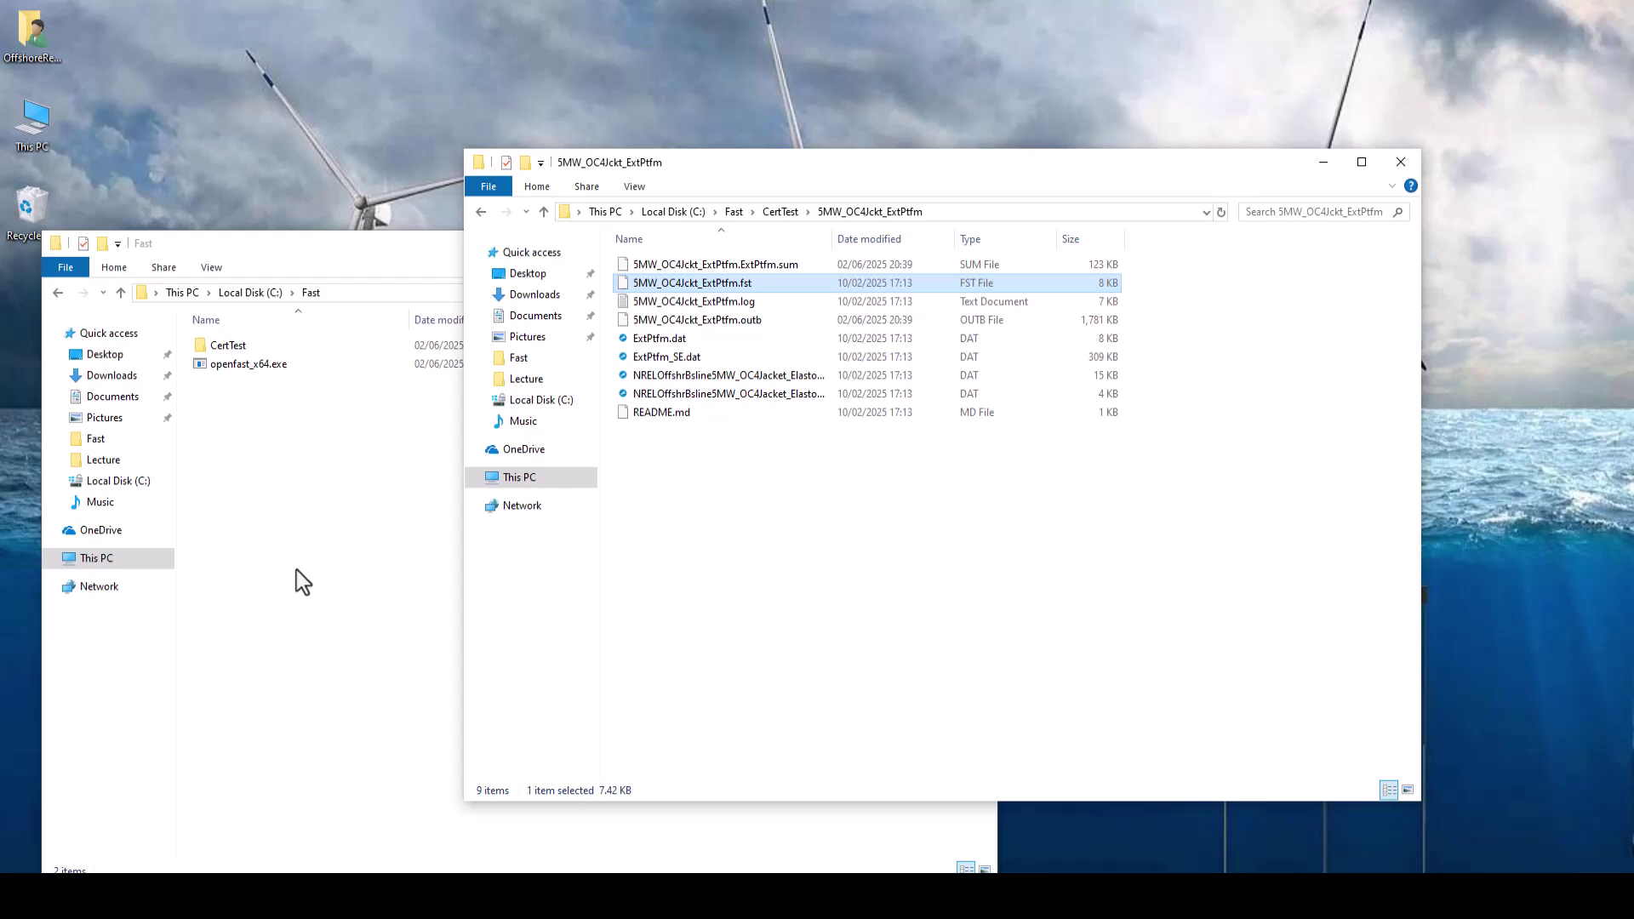
left_click(249, 363)
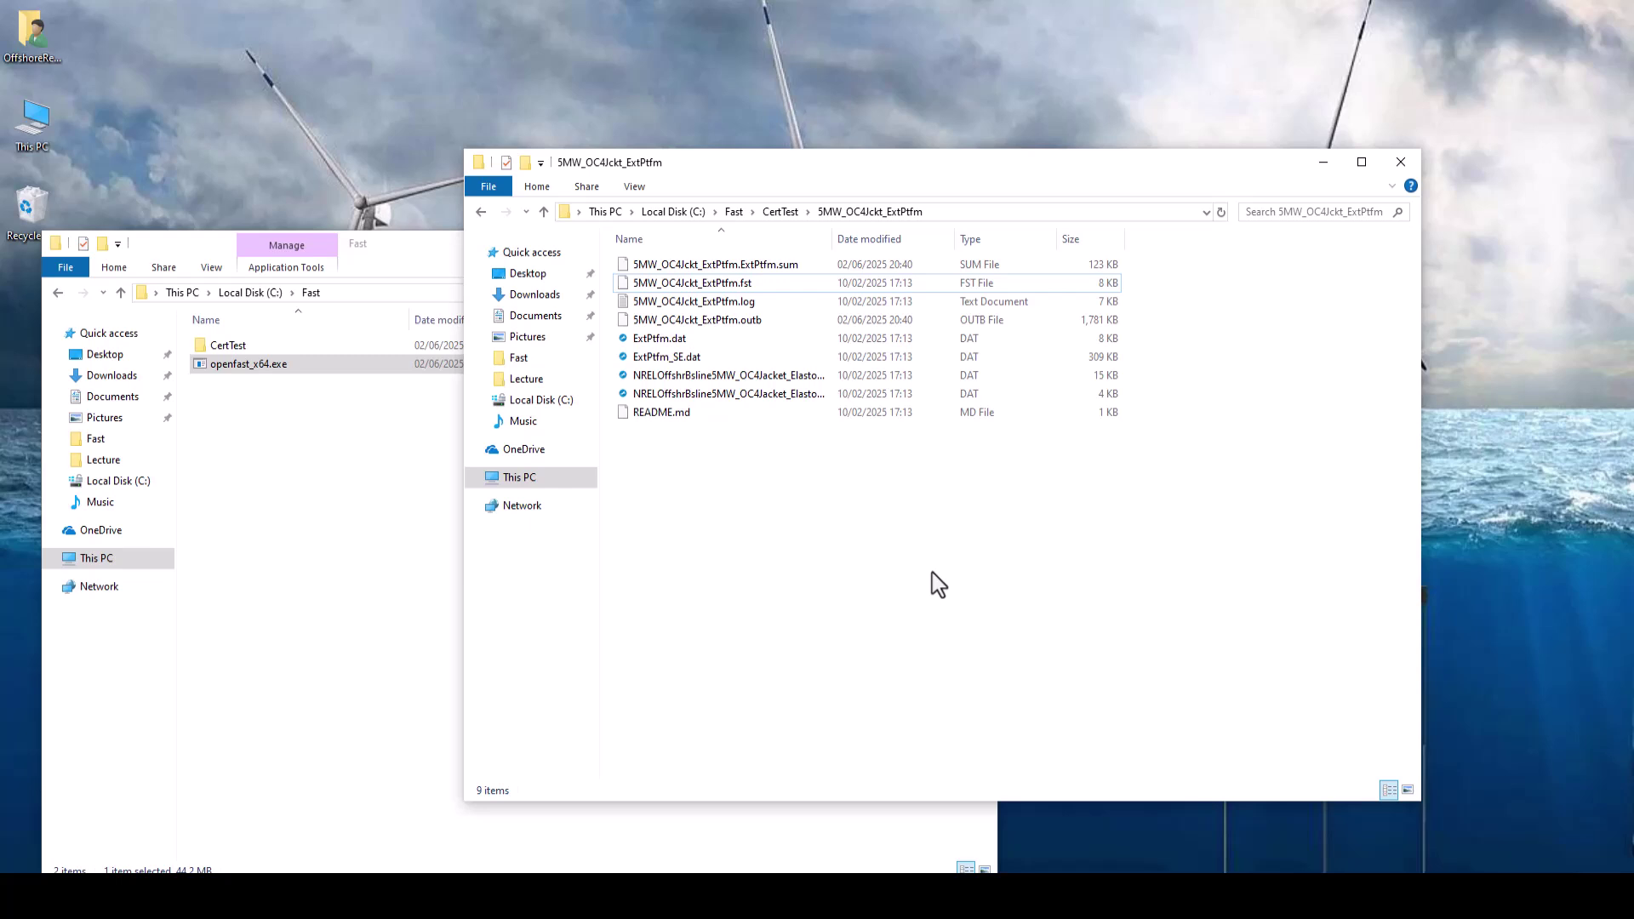
Launch Windows PowerShell from search and position it beside the Fast folder.
key("super")
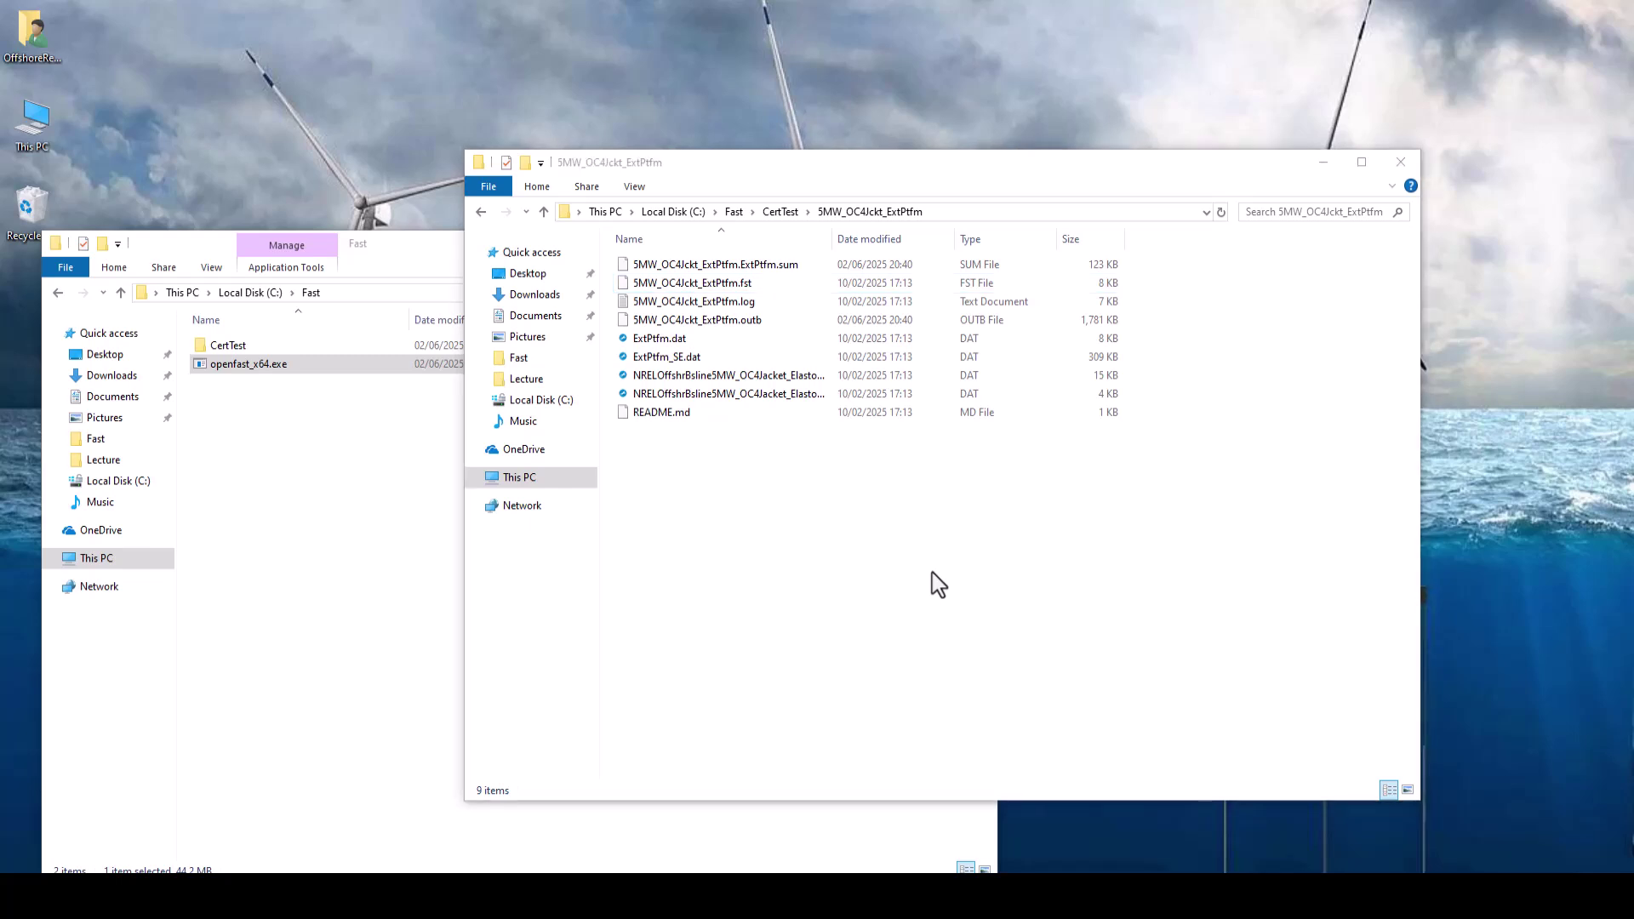
type("power")
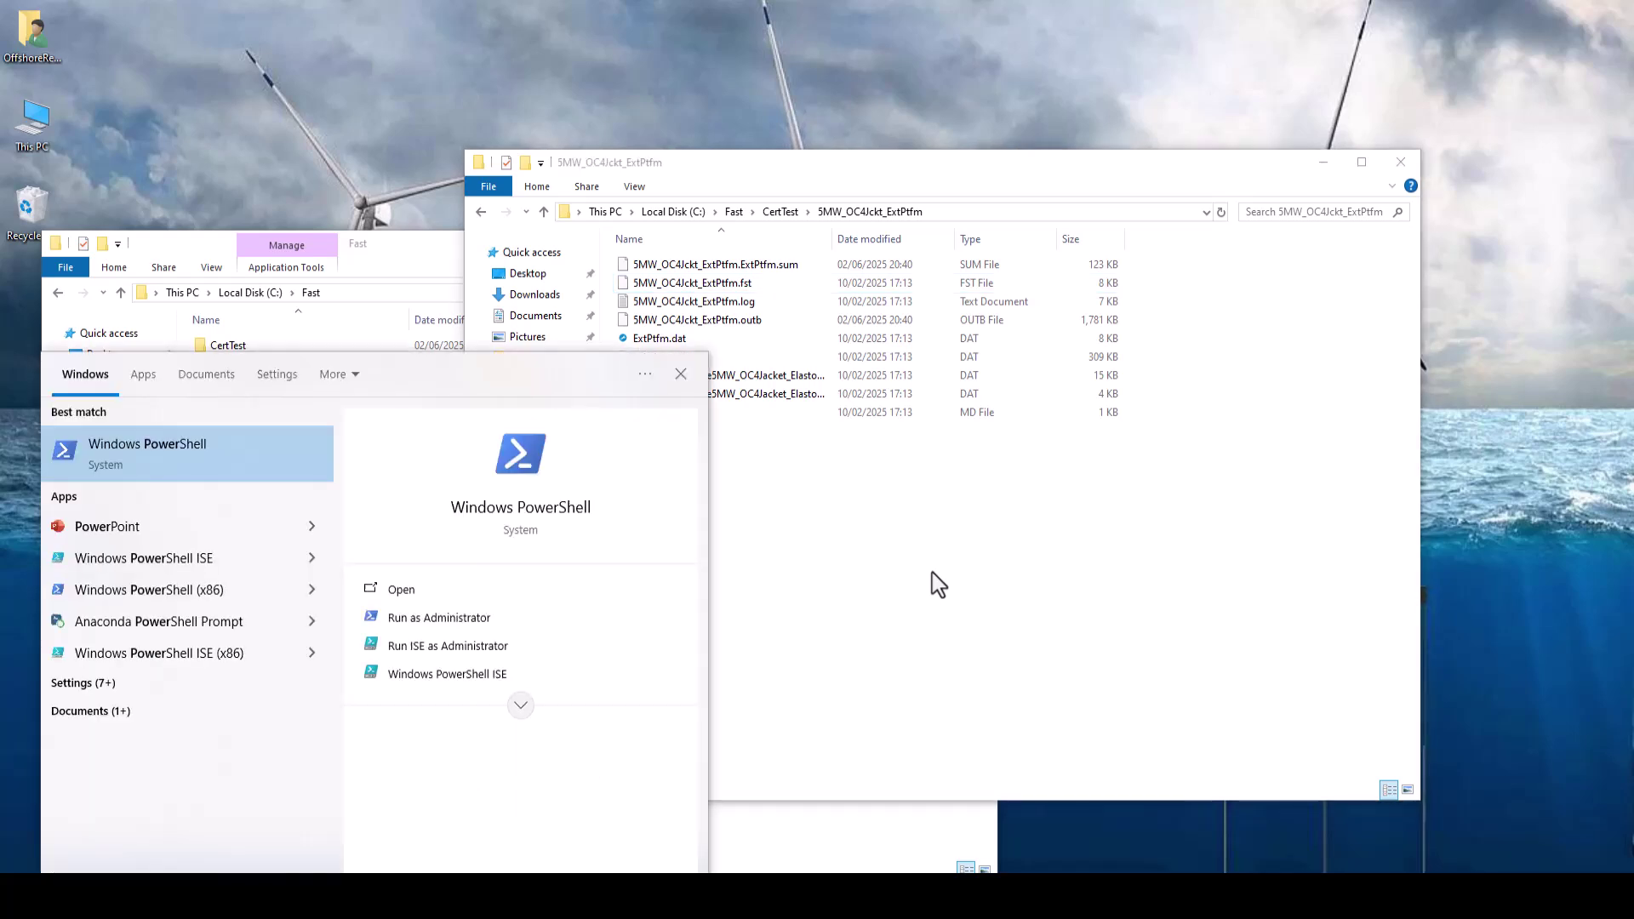
key("Return")
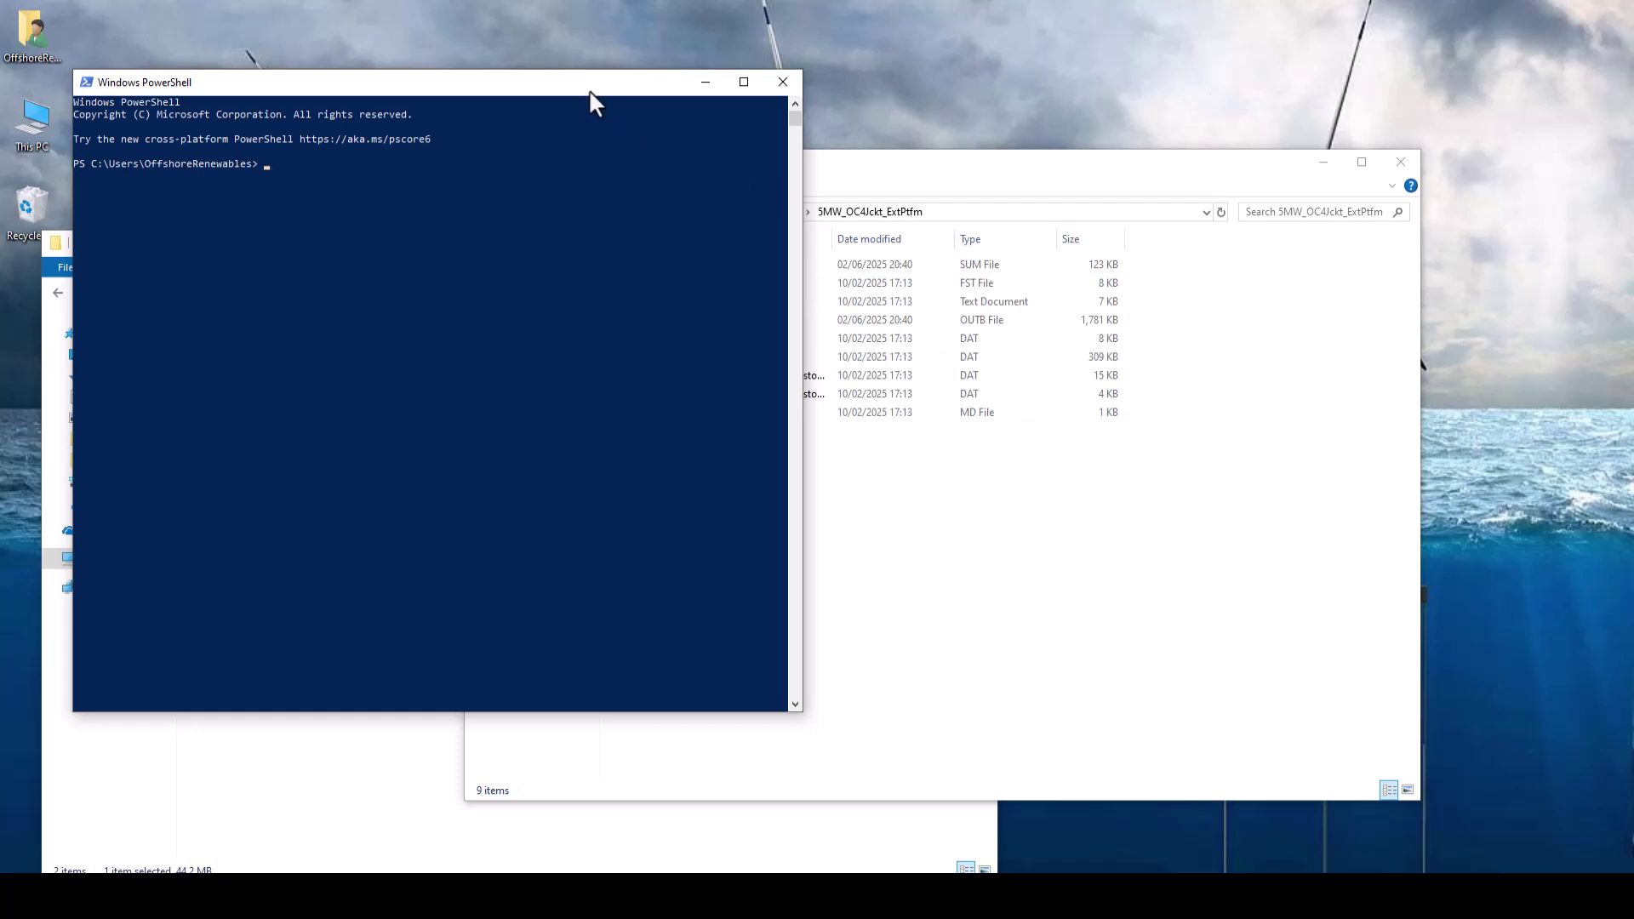
left_click_drag(589, 89, 604, 237)
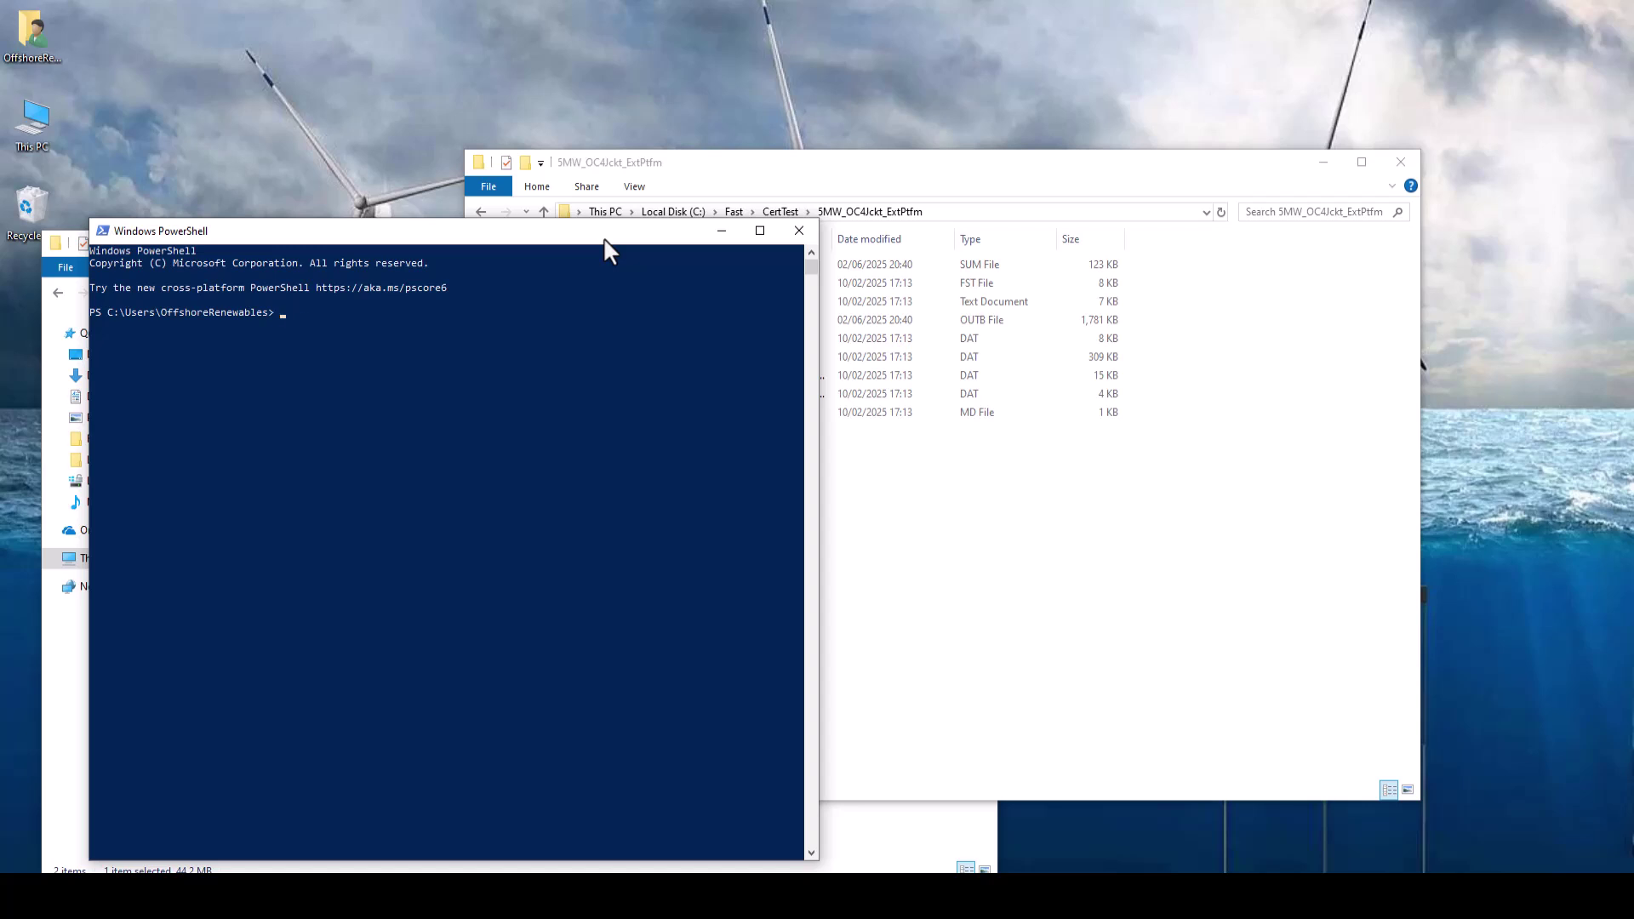
left_click_drag(603, 237, 849, 308)
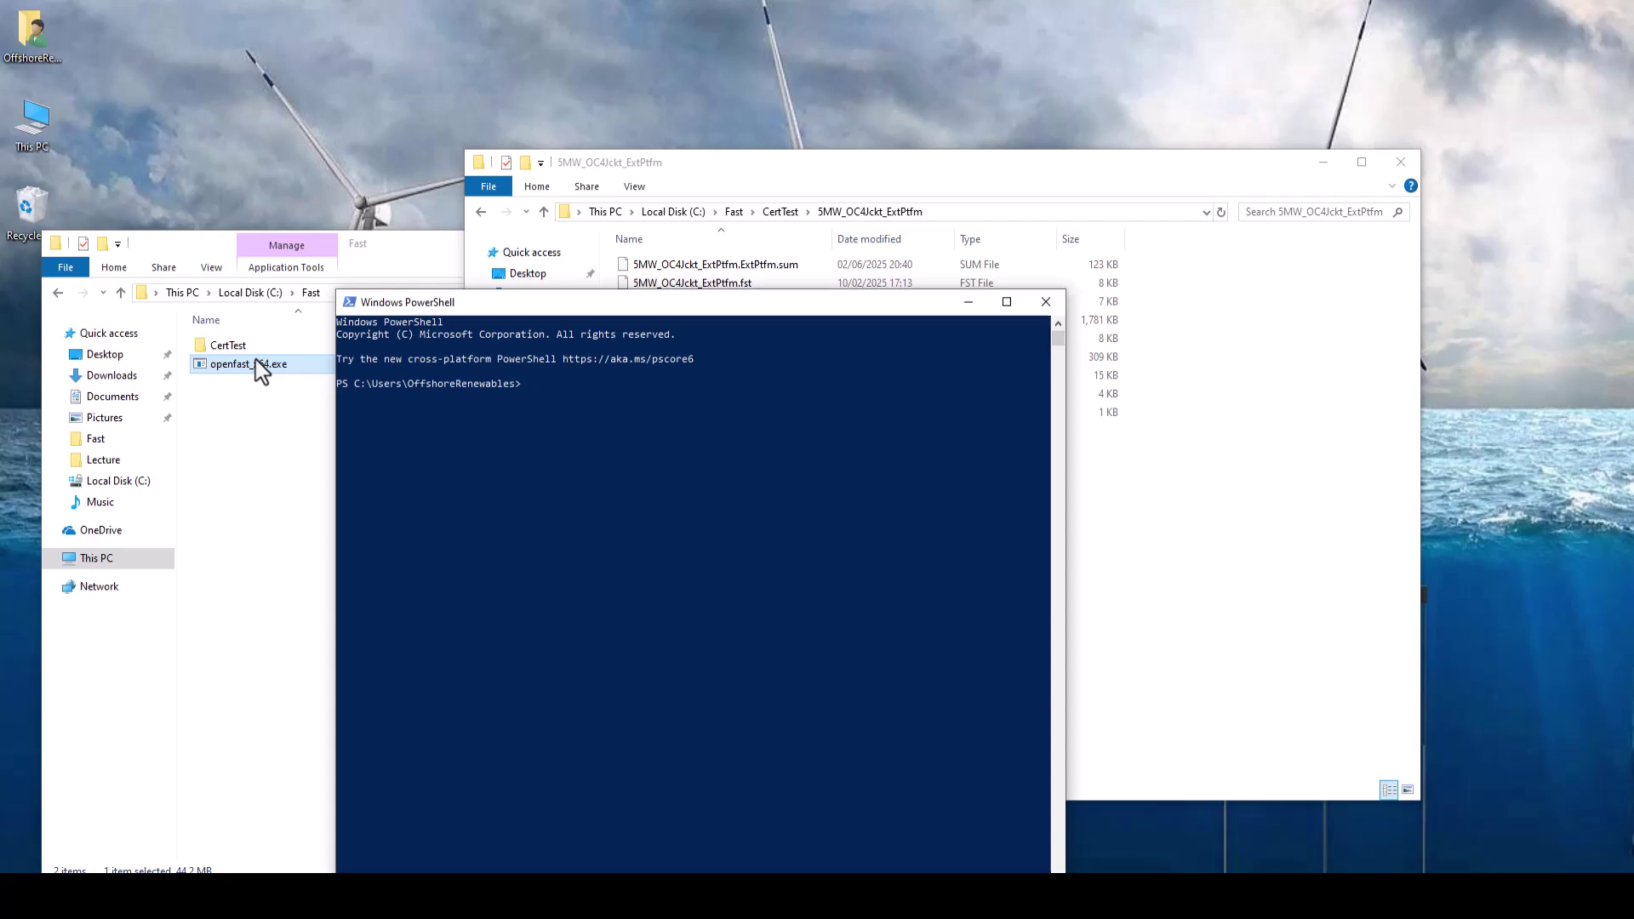
Drag openfast_x64.exe and the 5MW_OC4Jckt_ExtPtfm.fst file in to build the command's paths.
left_click_drag(259, 370, 556, 413)
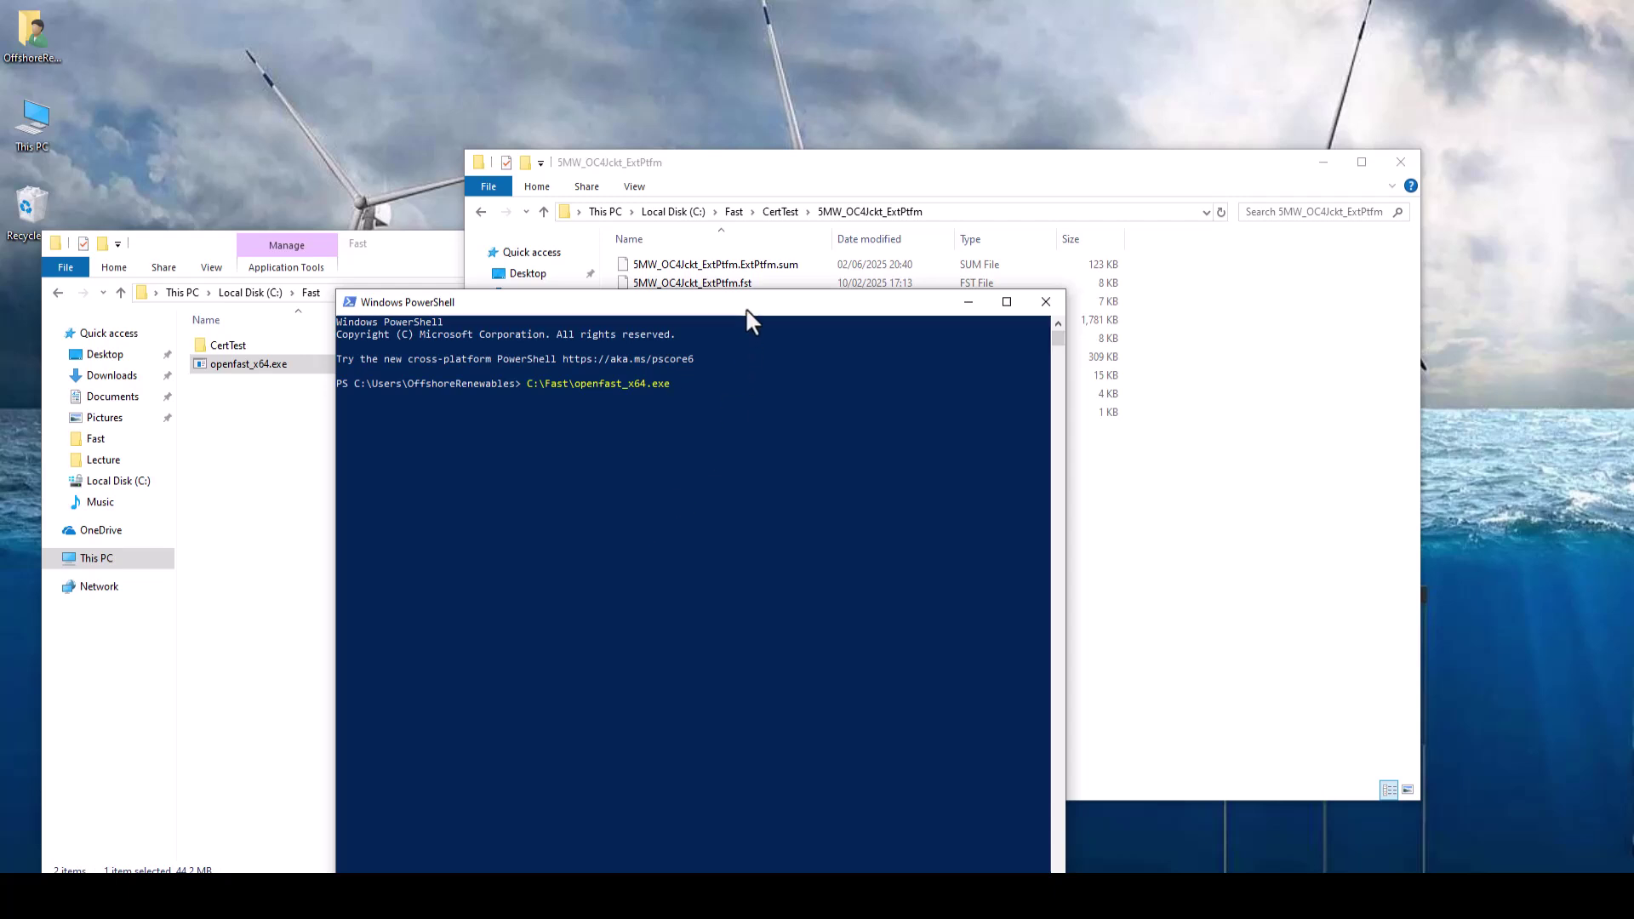
left_click_drag(748, 310, 575, 300)
left_click(772, 177)
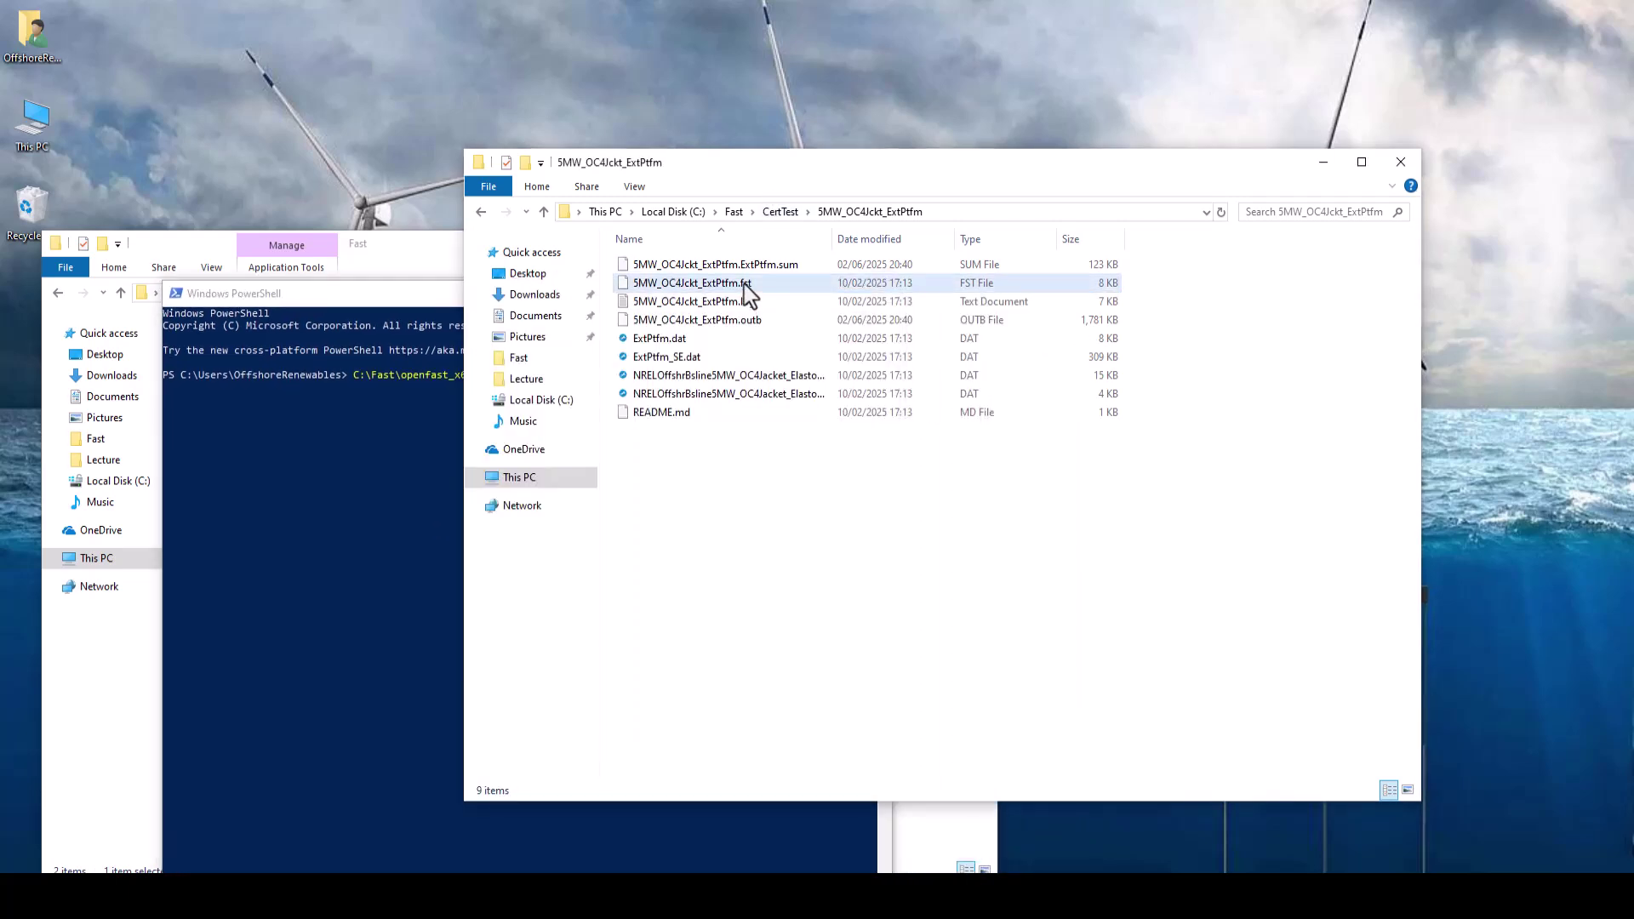
left_click_drag(746, 291, 417, 454)
left_click(427, 299)
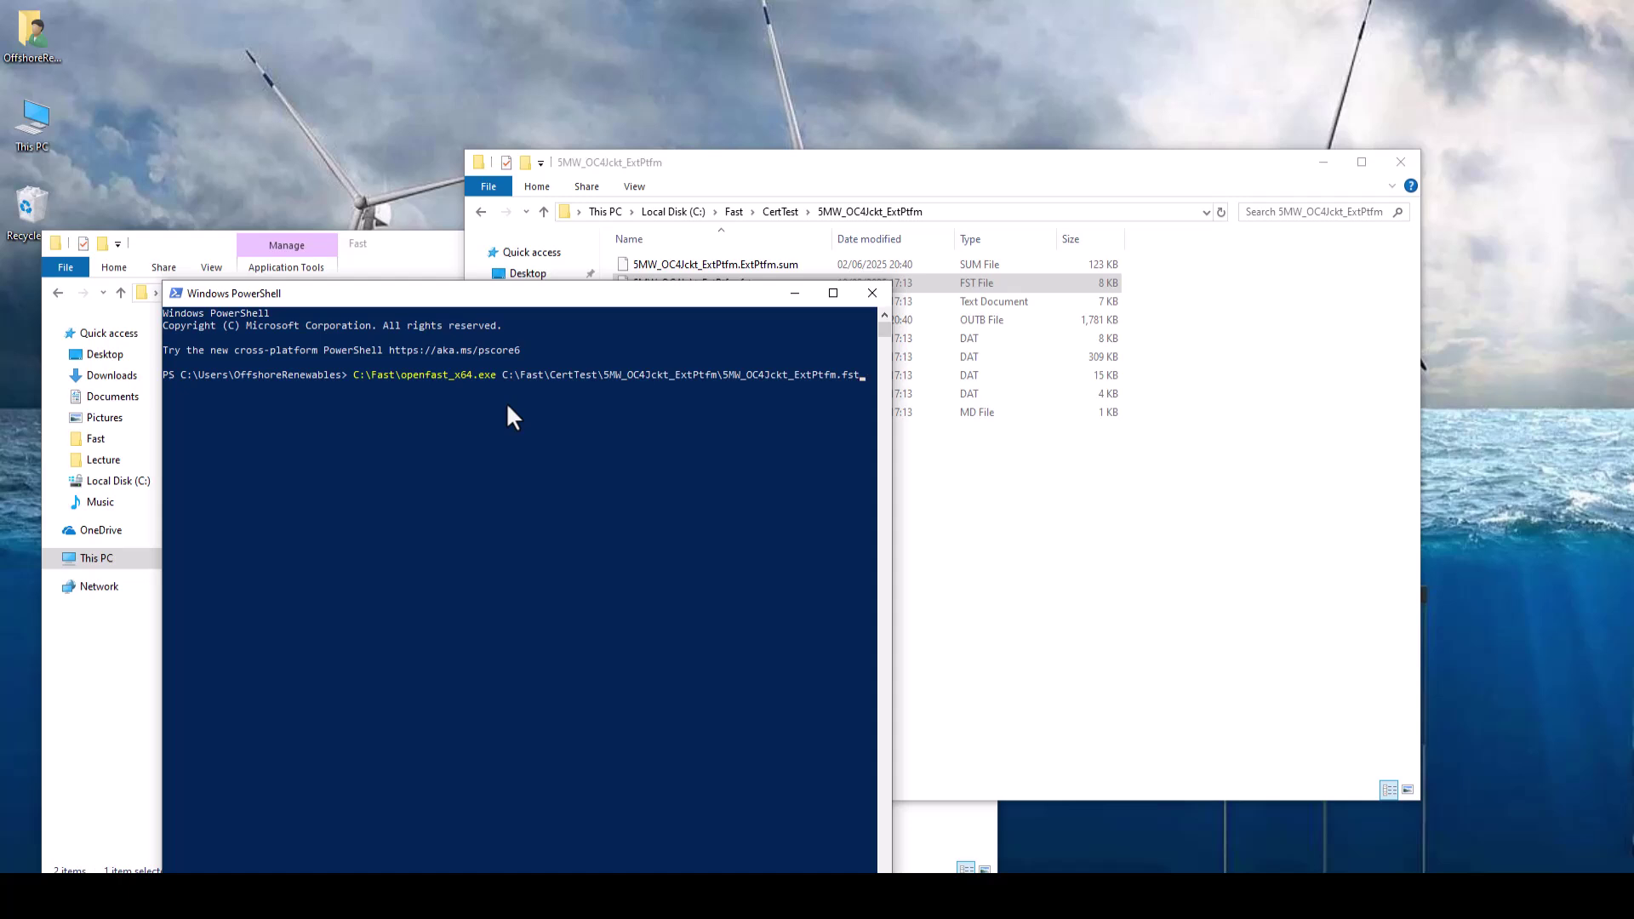
Run openfast_x64.exe on 5MW_OC4Jckt_ExtPtfm.fst until 'OpenFAST terminated normally' appears.
key("Return")
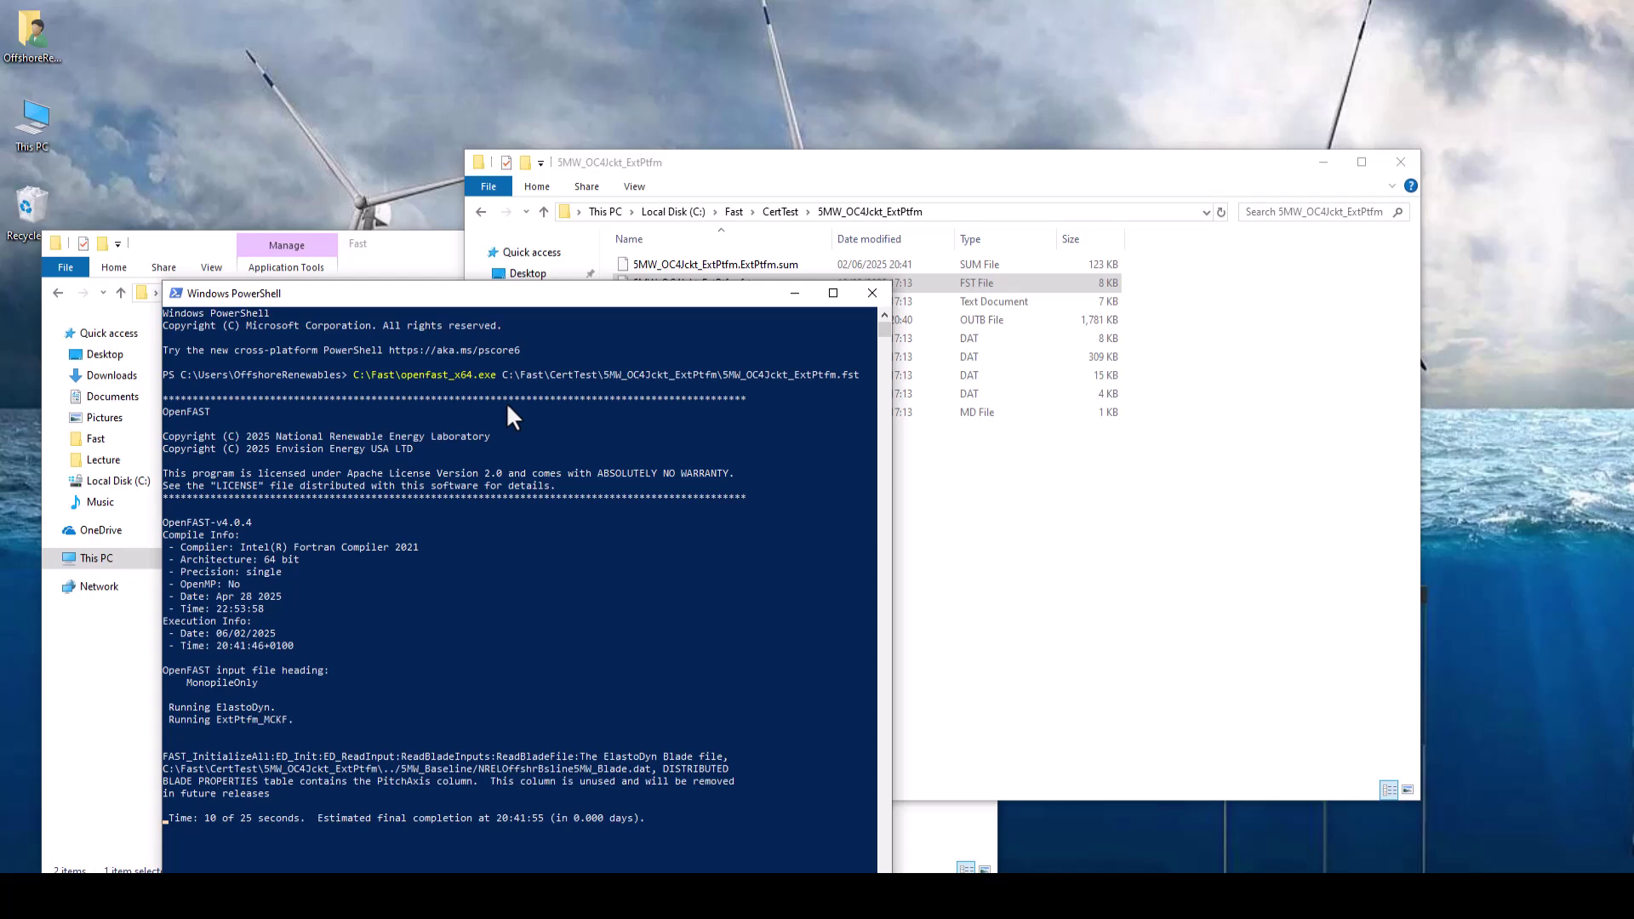
left_click_drag(511, 296, 744, 135)
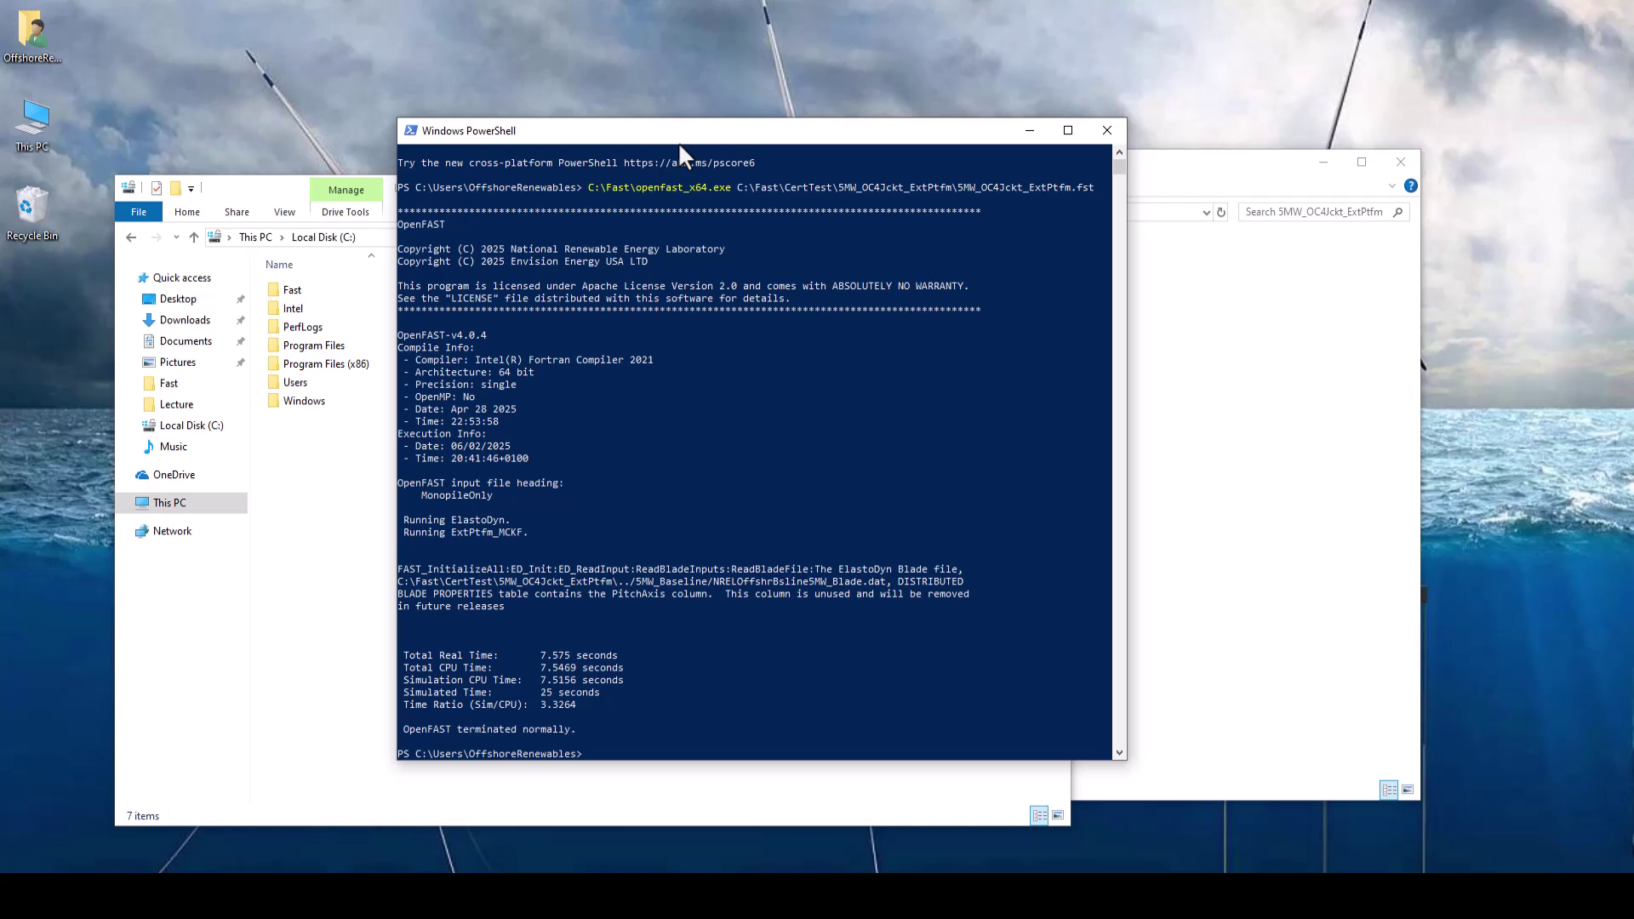
Create a new folder named Batch on Local Disk (C:).
right_click(339, 493)
mouse_move(443, 678)
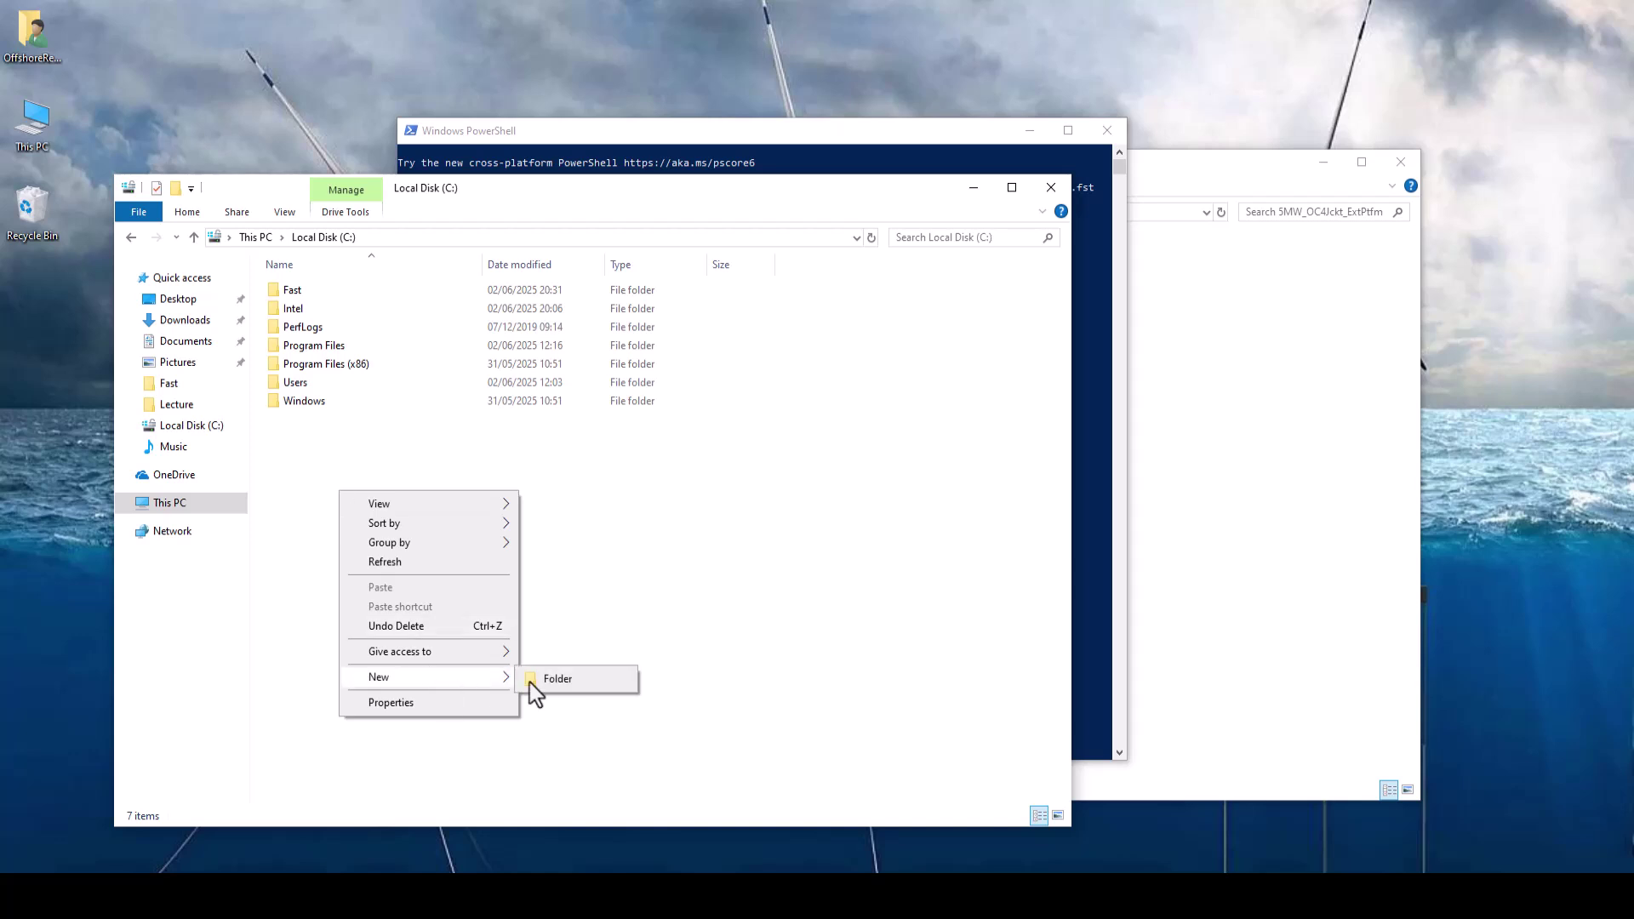
left_click(544, 682)
type("B")
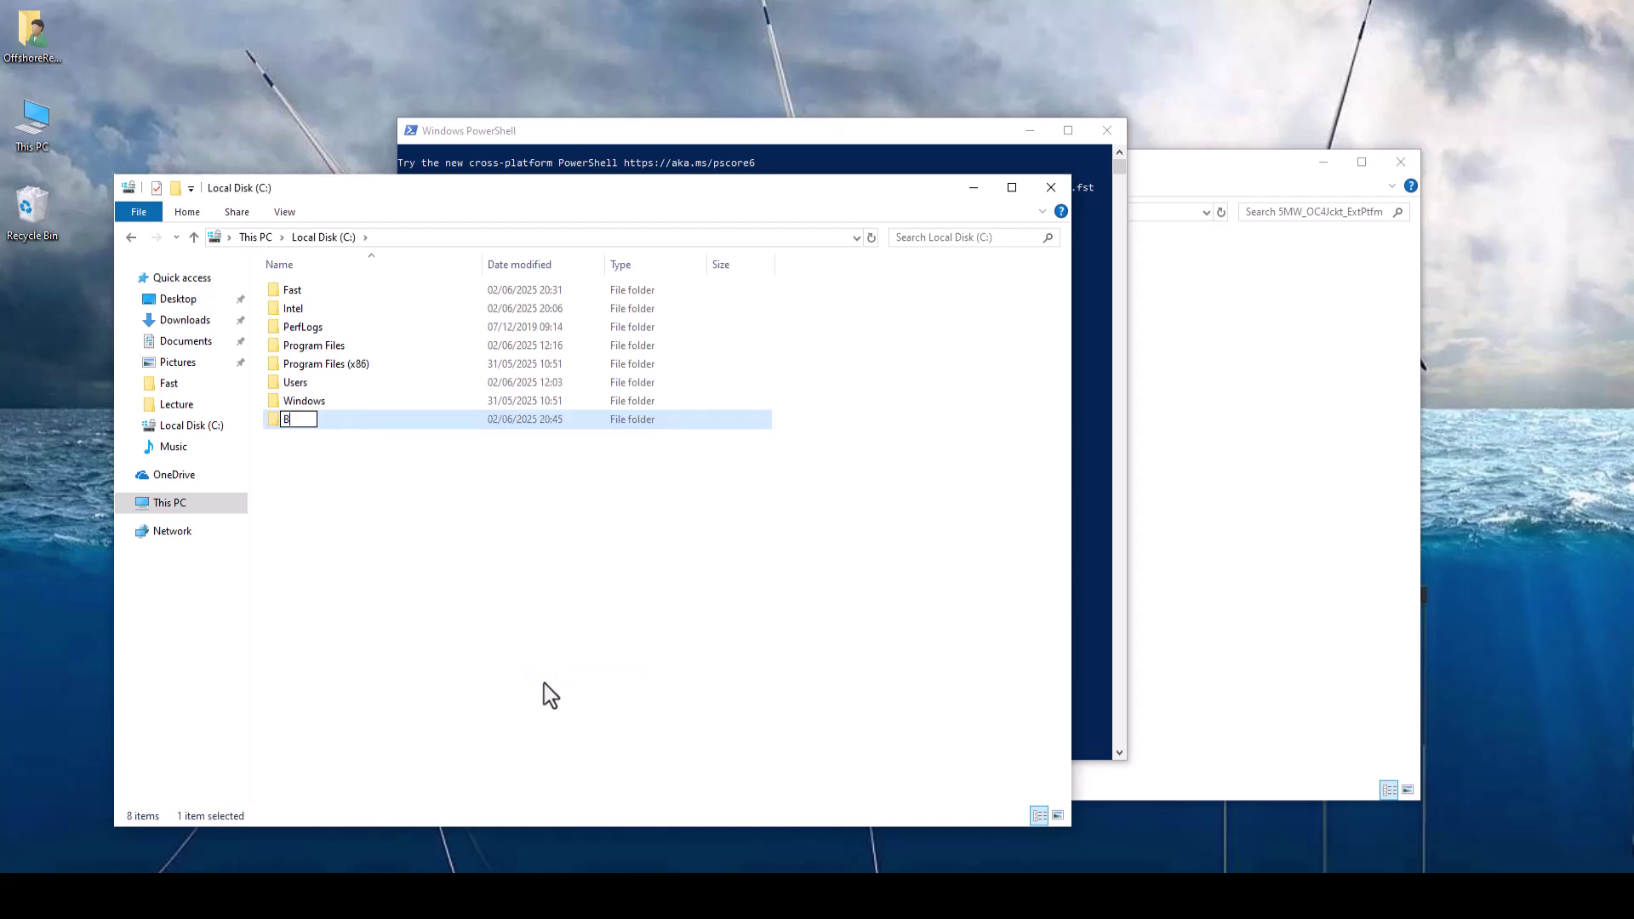
type("atch")
key("Return")
key("Return")
Create an empty text document fast.txt inside Batch and open it in Notepad.
right_click(422, 417)
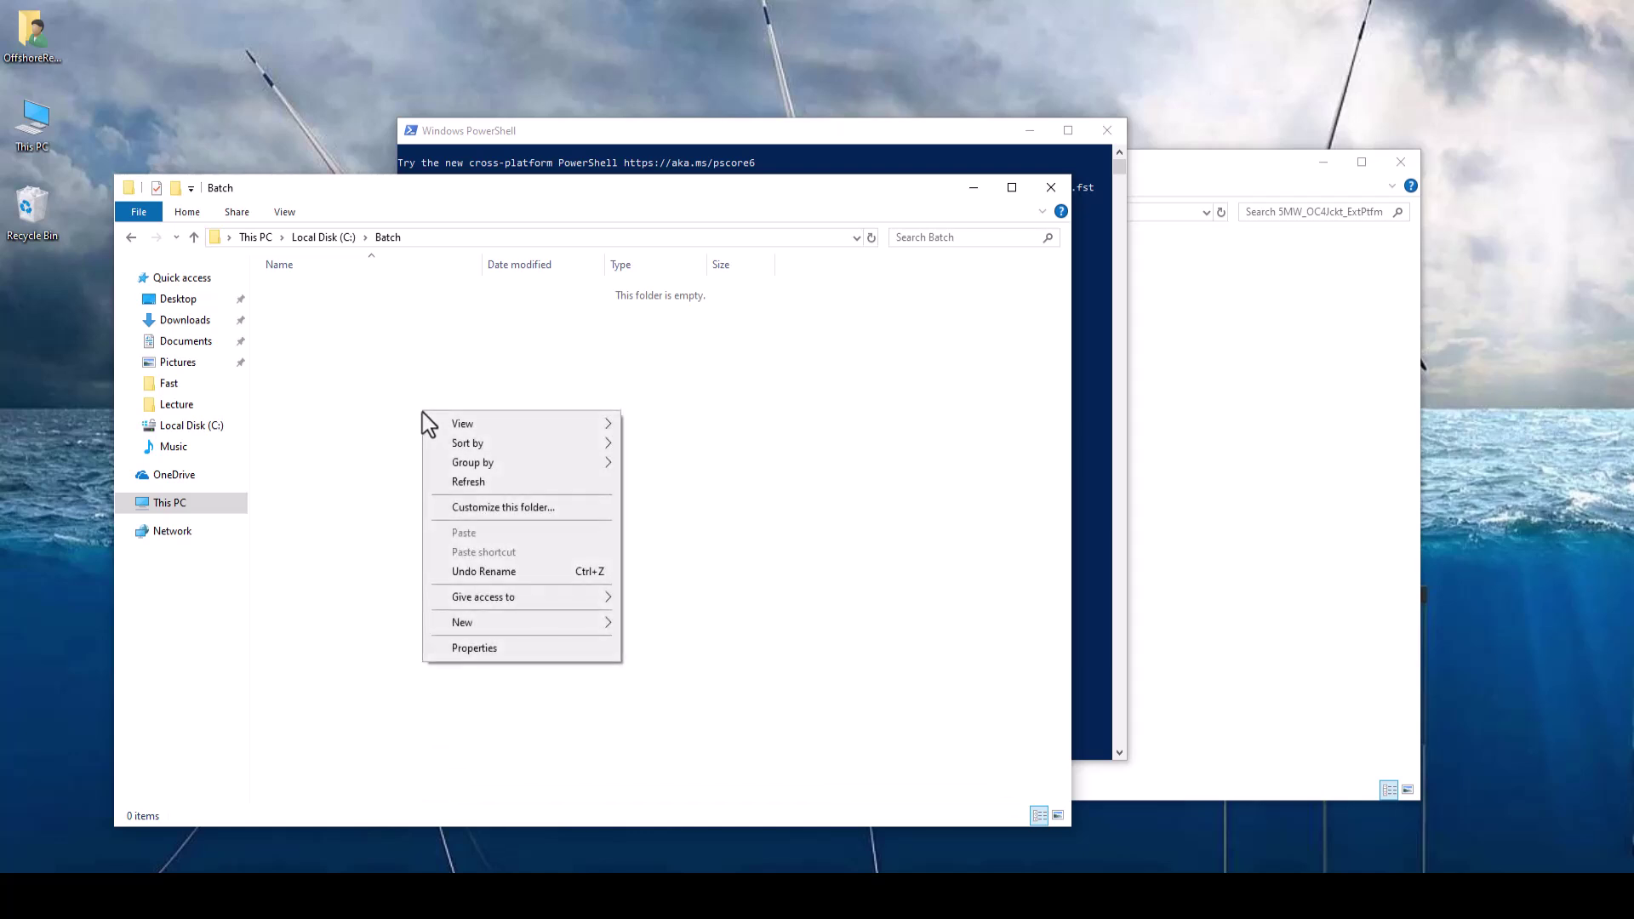
mouse_move(529, 621)
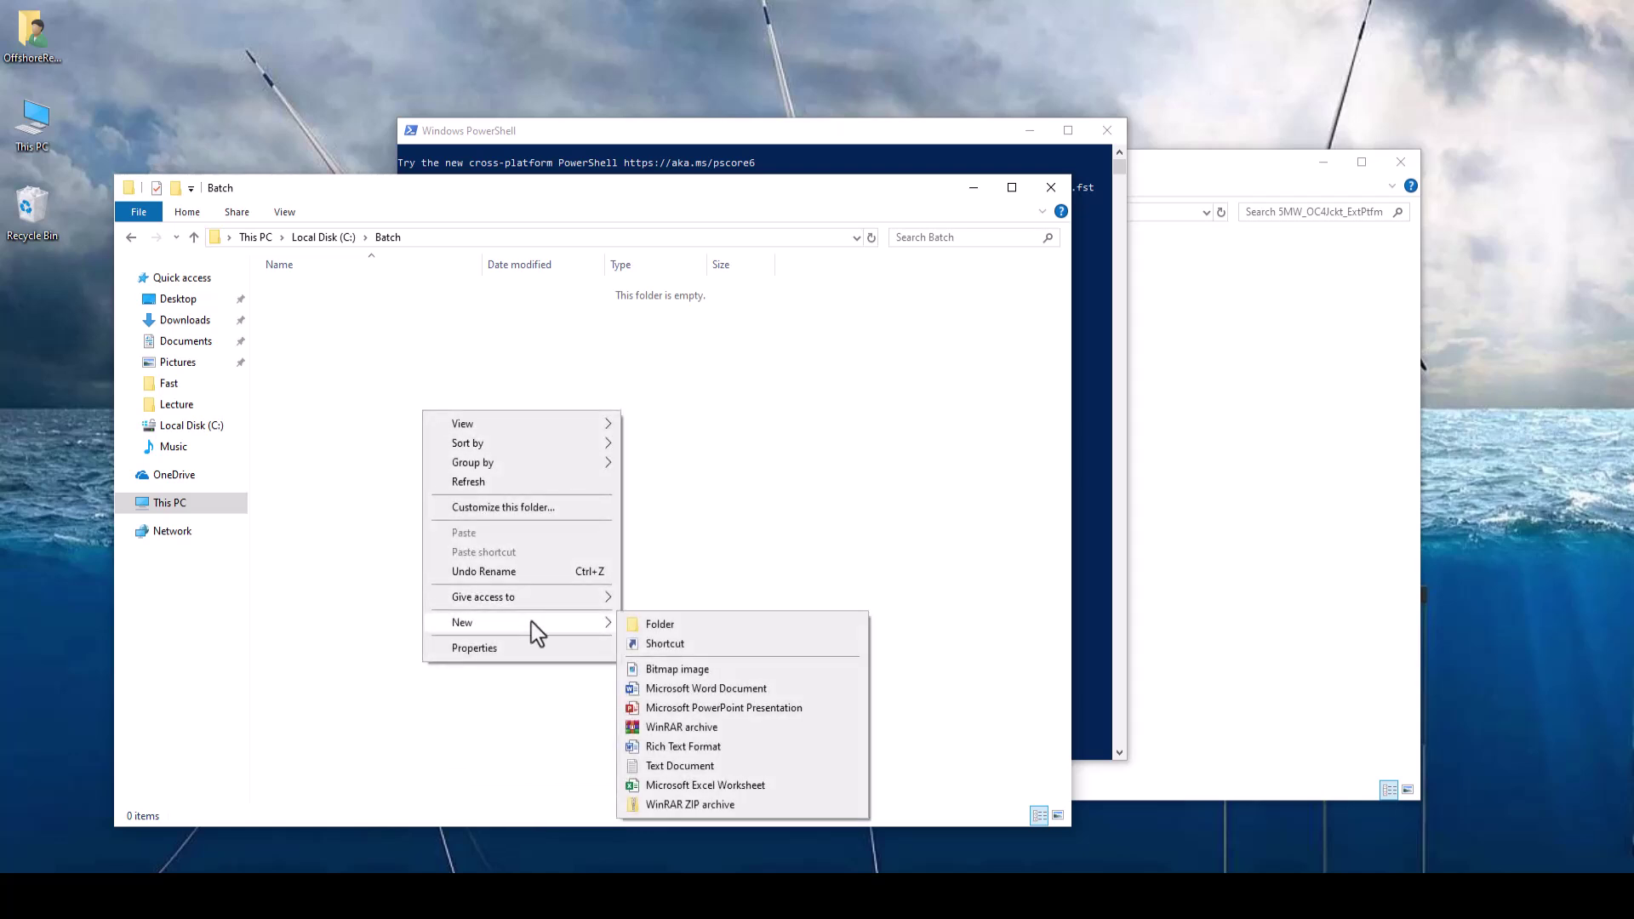
left_click(720, 765)
type("fa")
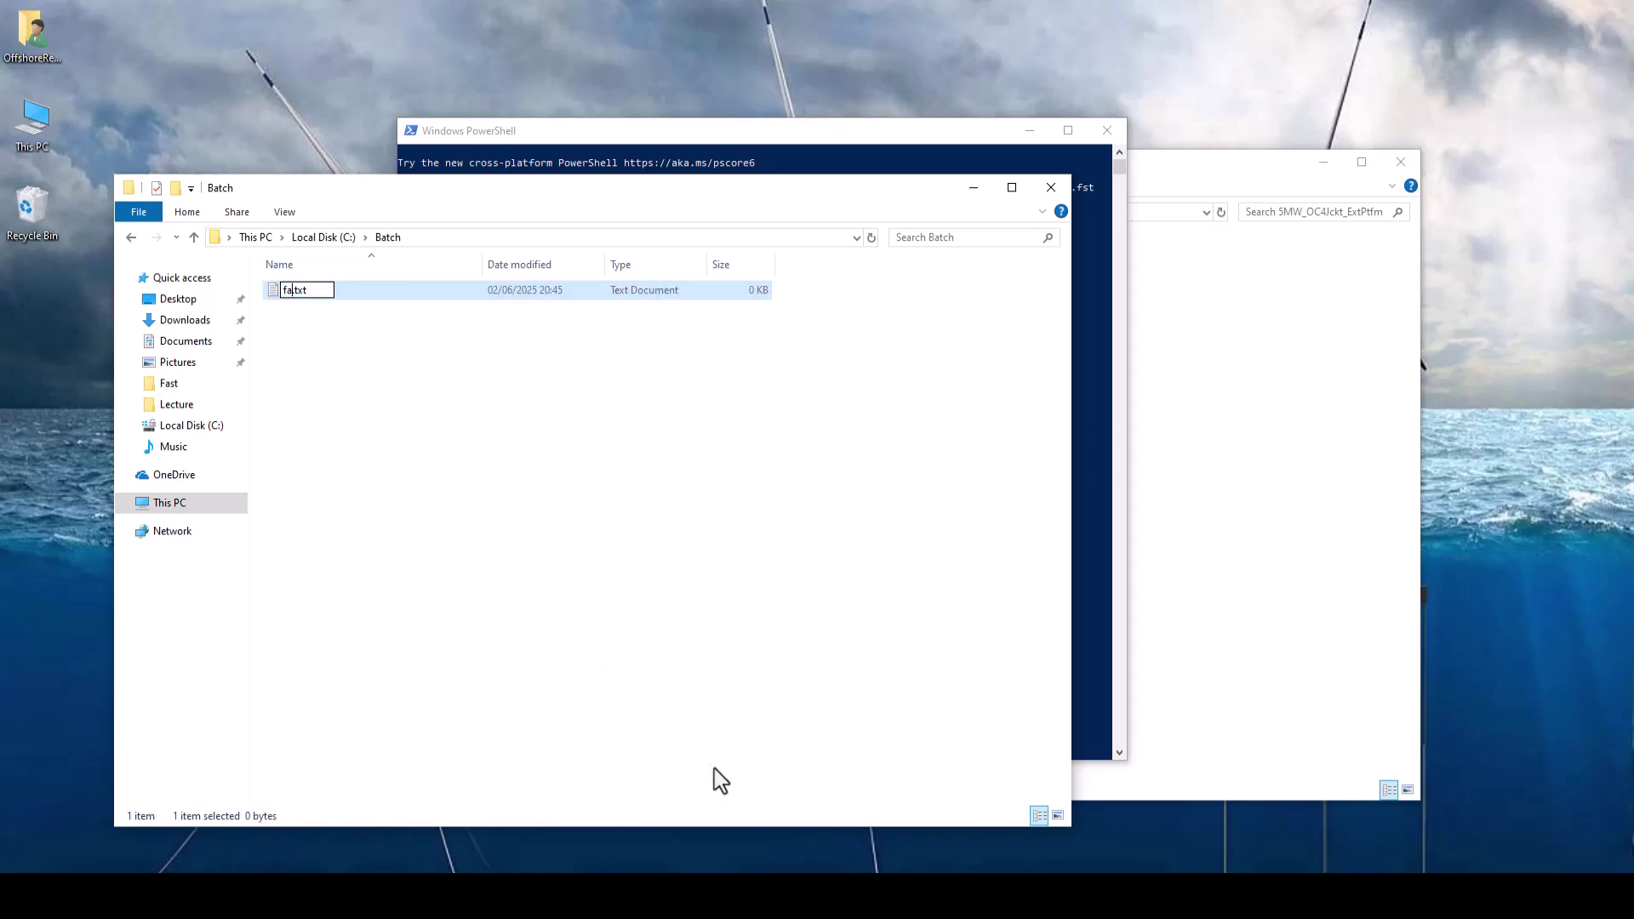
type("st")
key("Return")
left_click(333, 304)
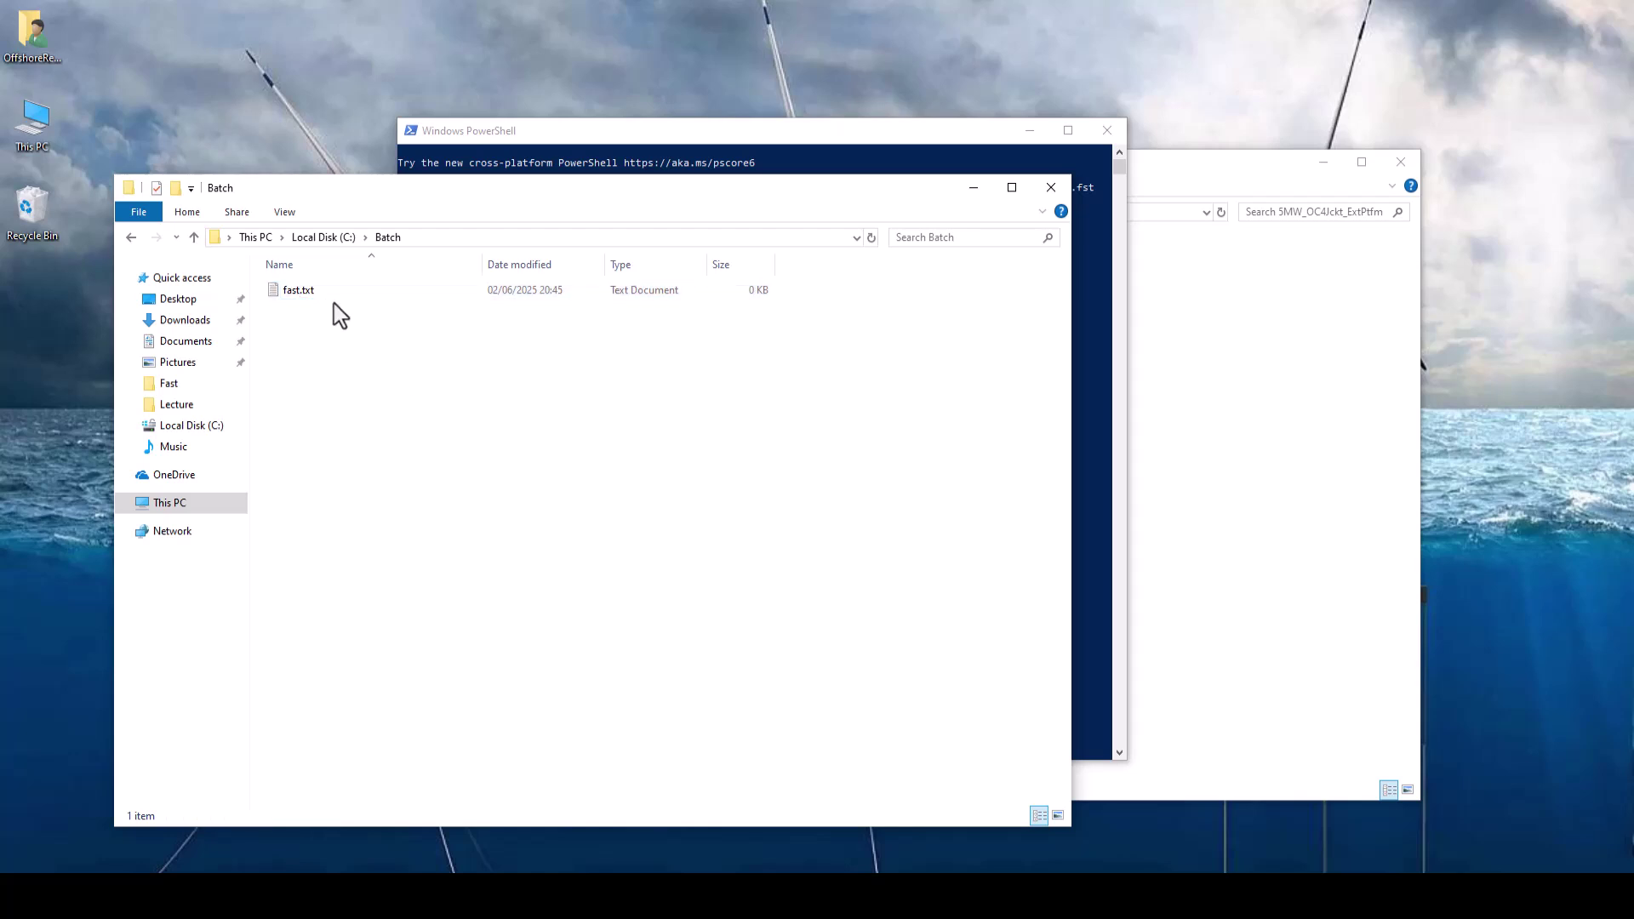
double_click(327, 293)
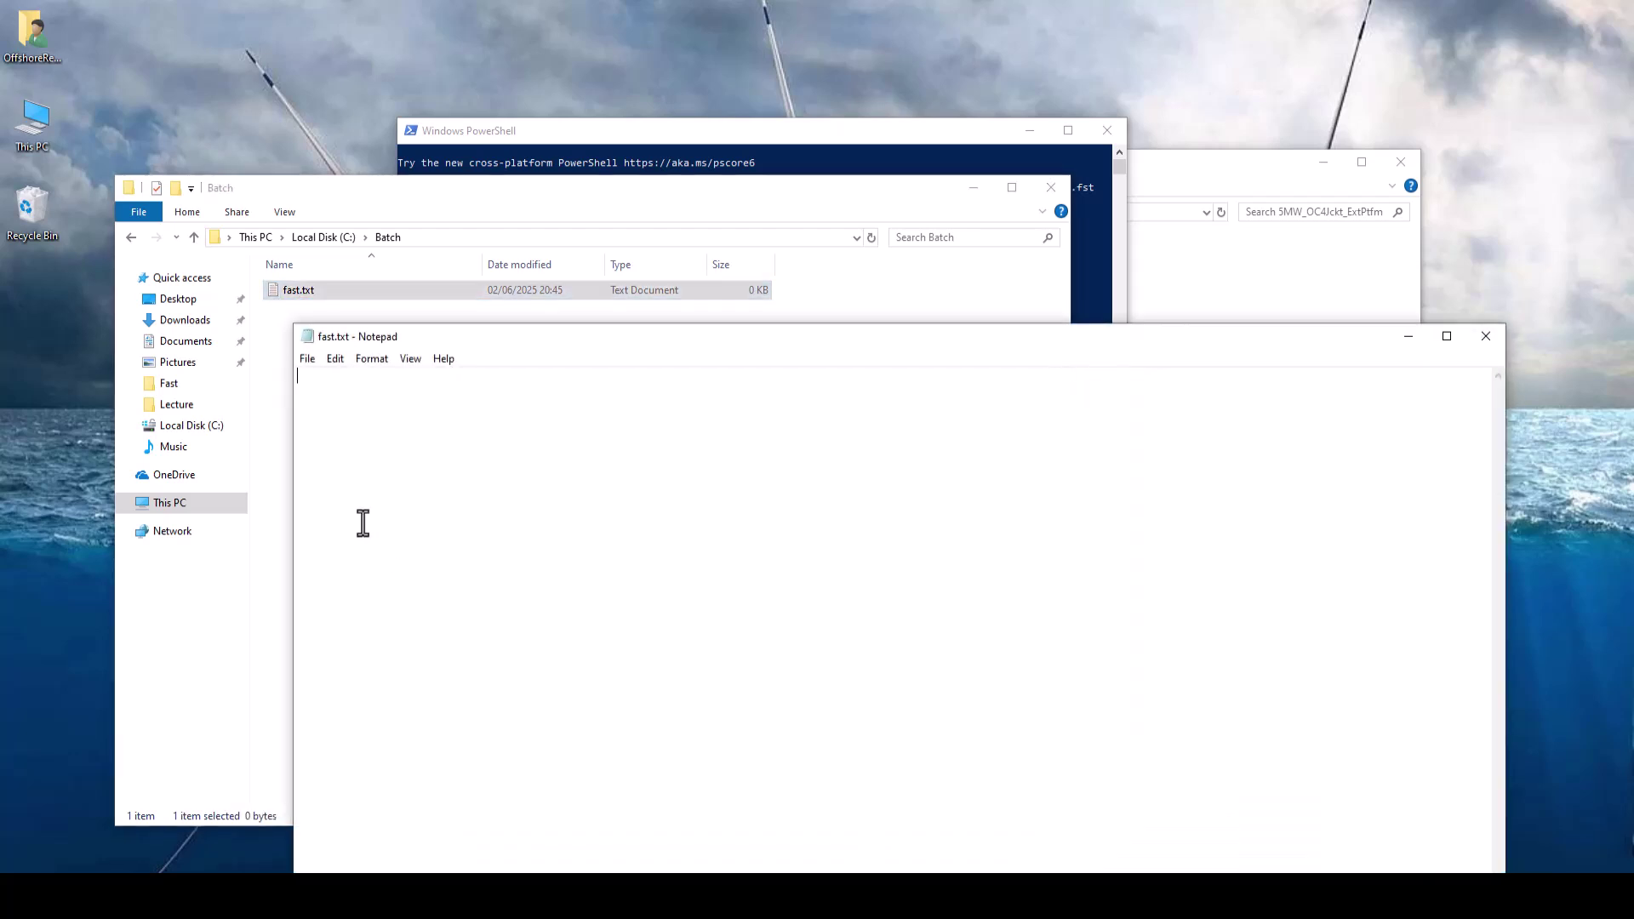
Copy the full path of C:\Fast\openfast_x64.exe.
double_click(29, 133)
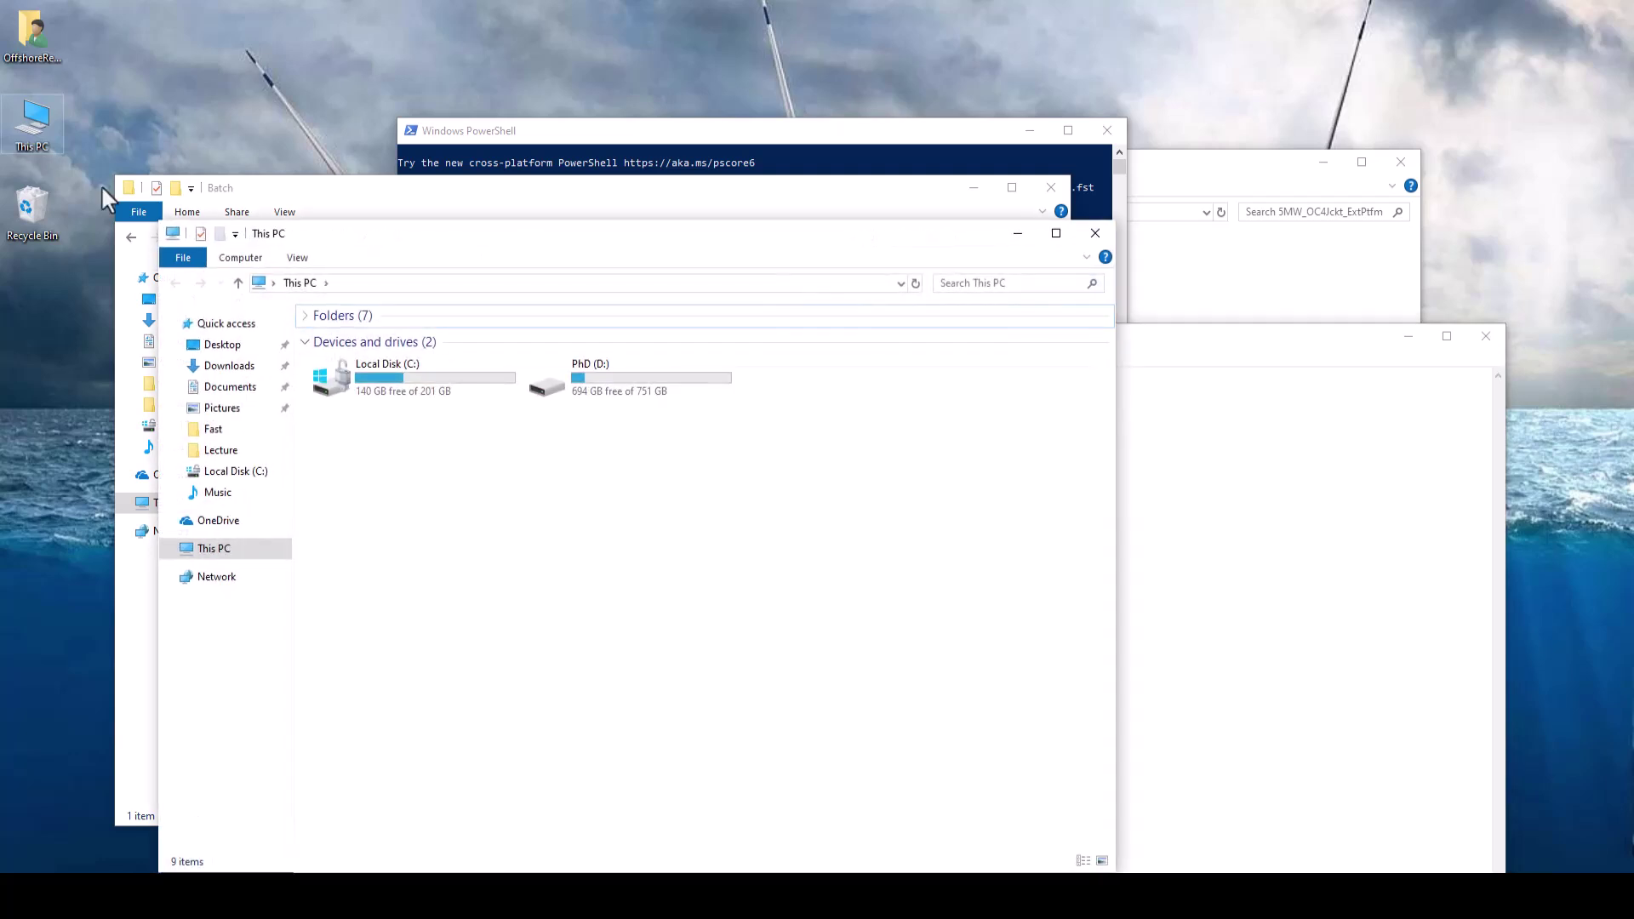
double_click(428, 392)
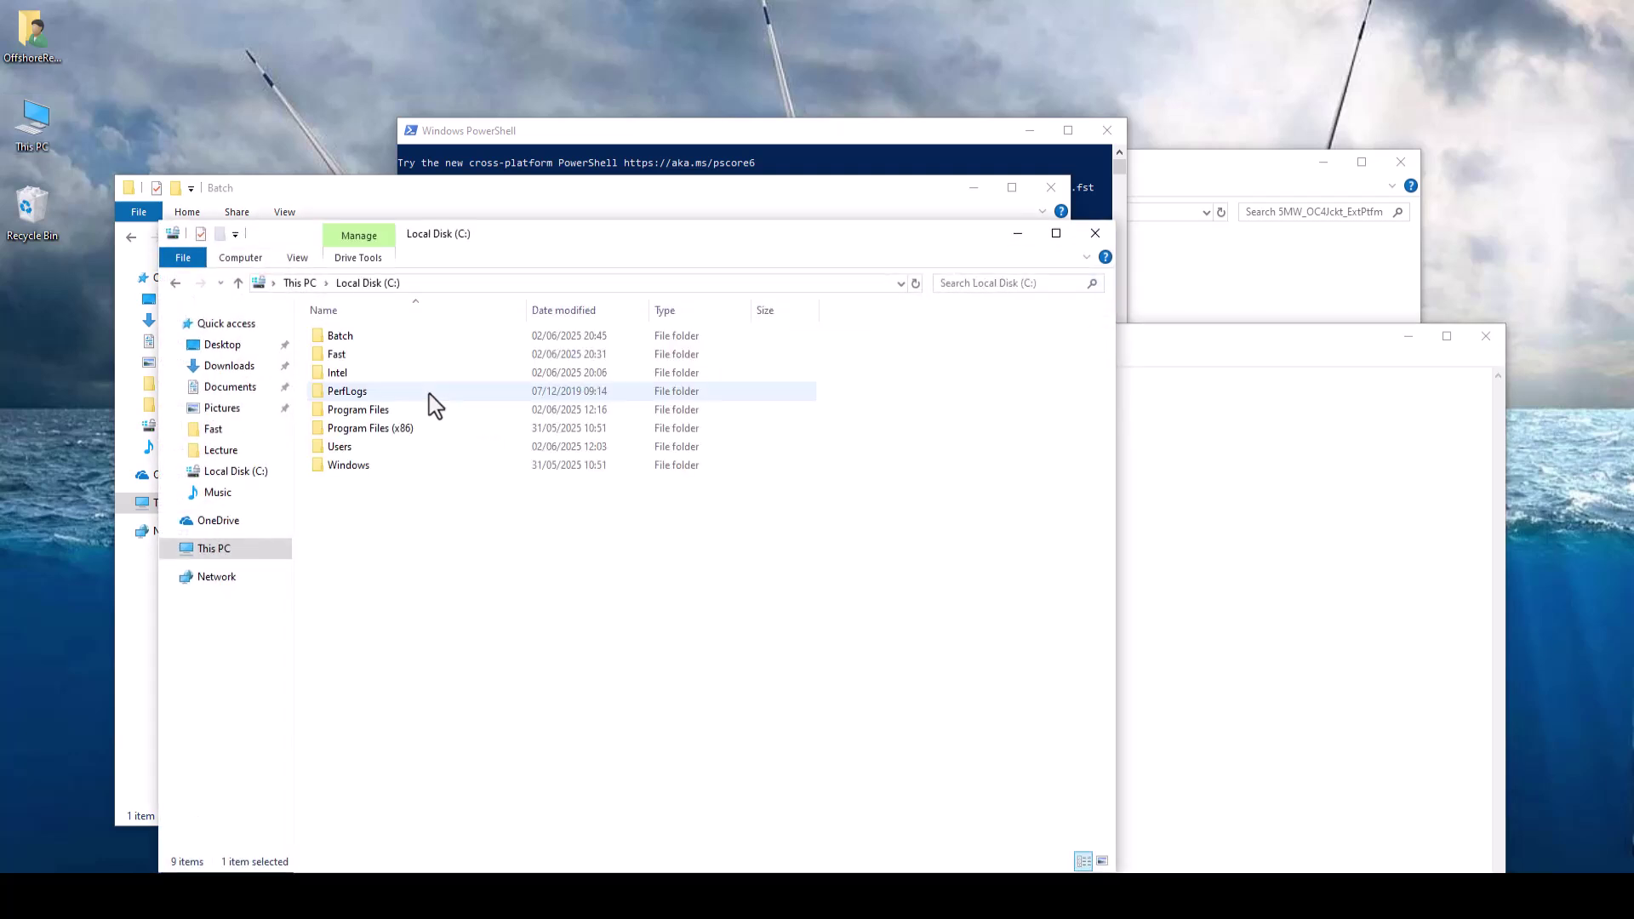
double_click(374, 356)
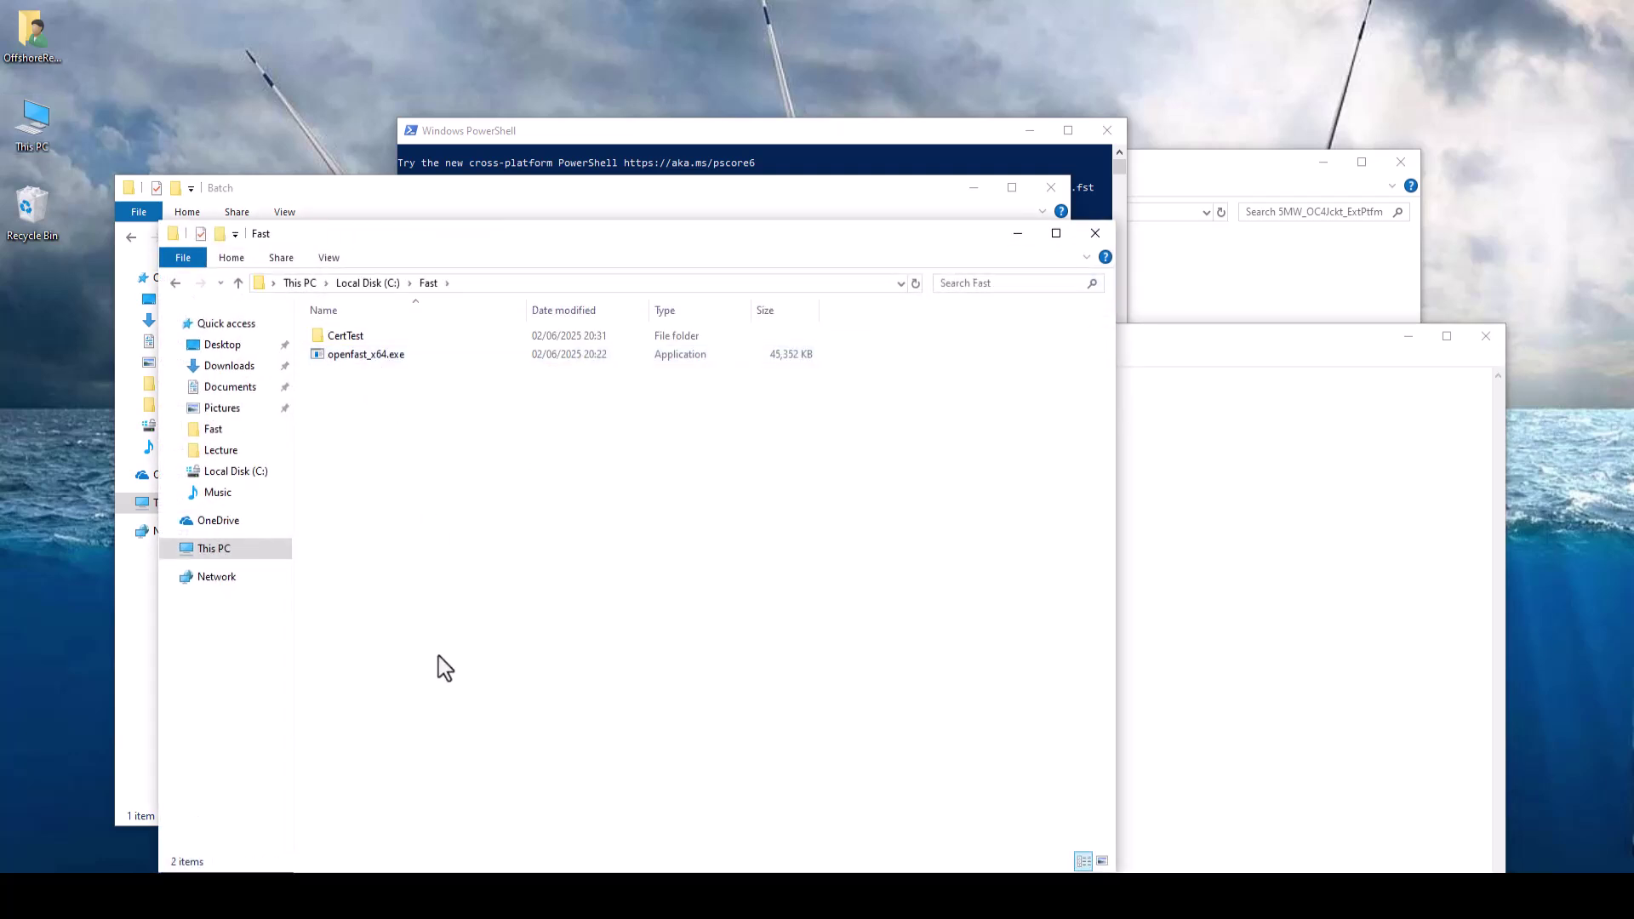
right_click(370, 356)
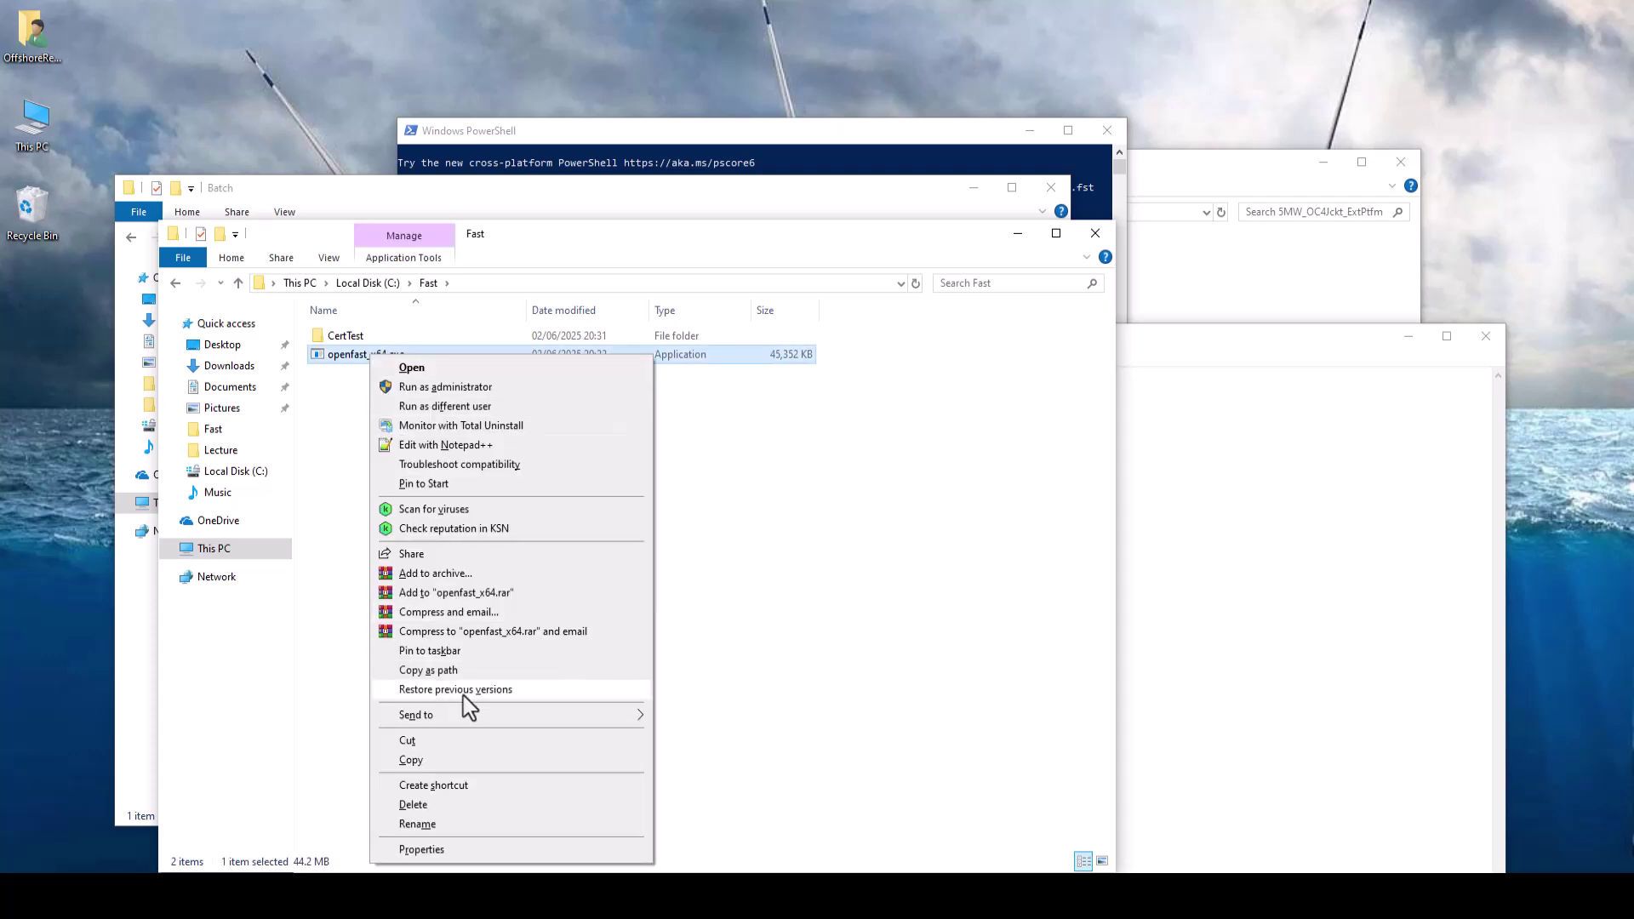
left_click(418, 670)
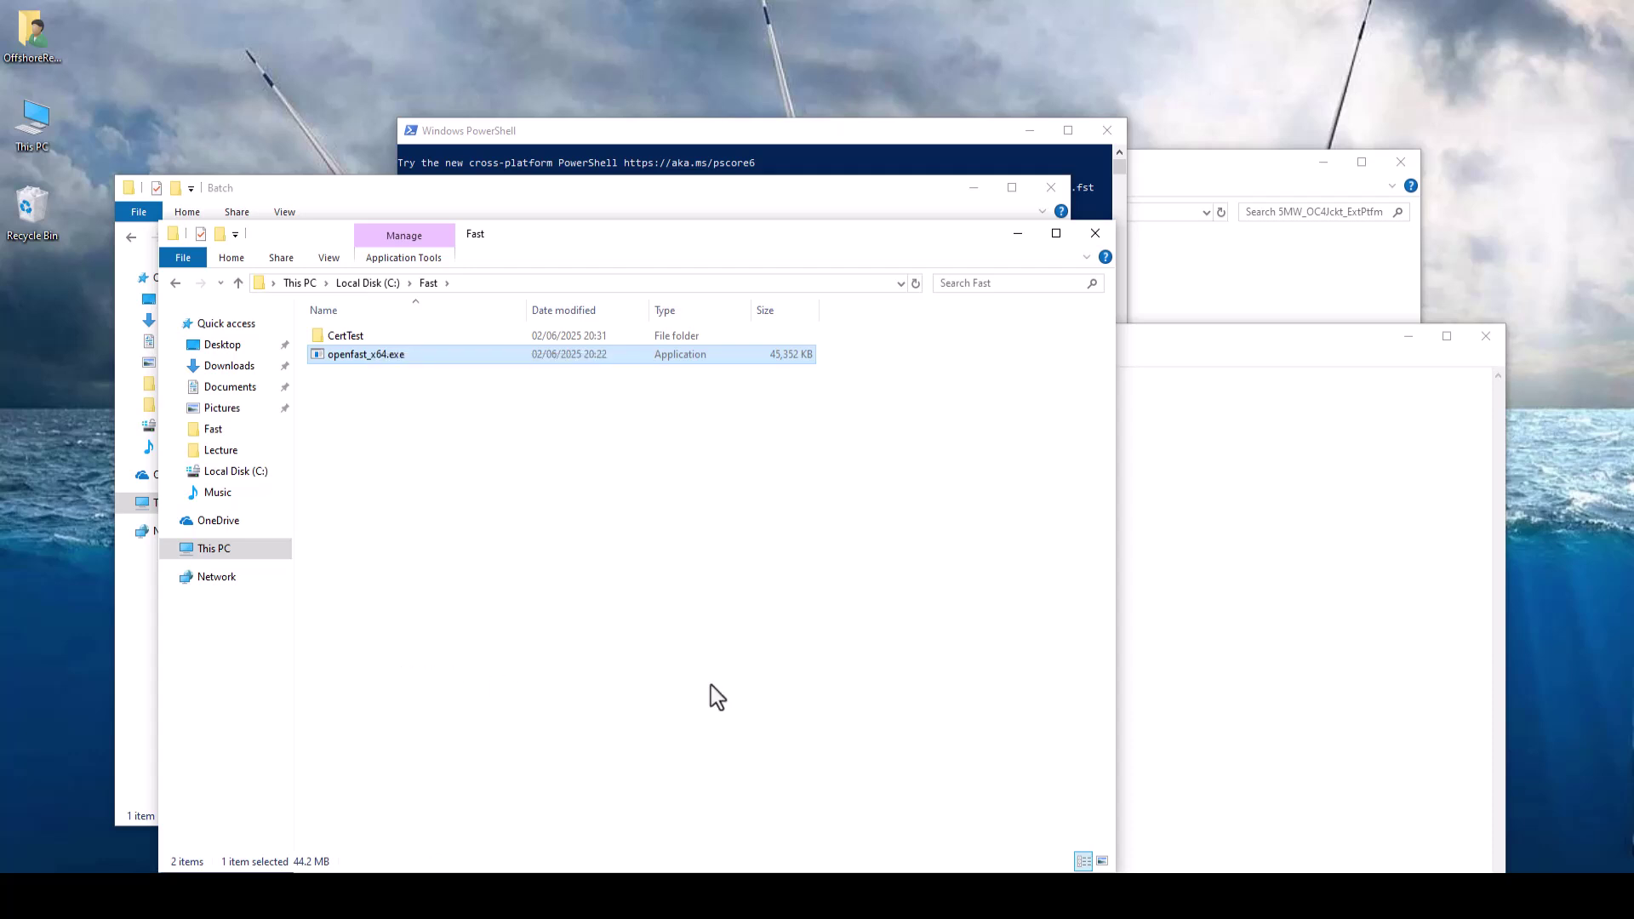
Write the line C:\Fast\openfast_x64.exe %* into fast.txt and save it on closing.
left_click(1284, 536)
key("ctrl+v")
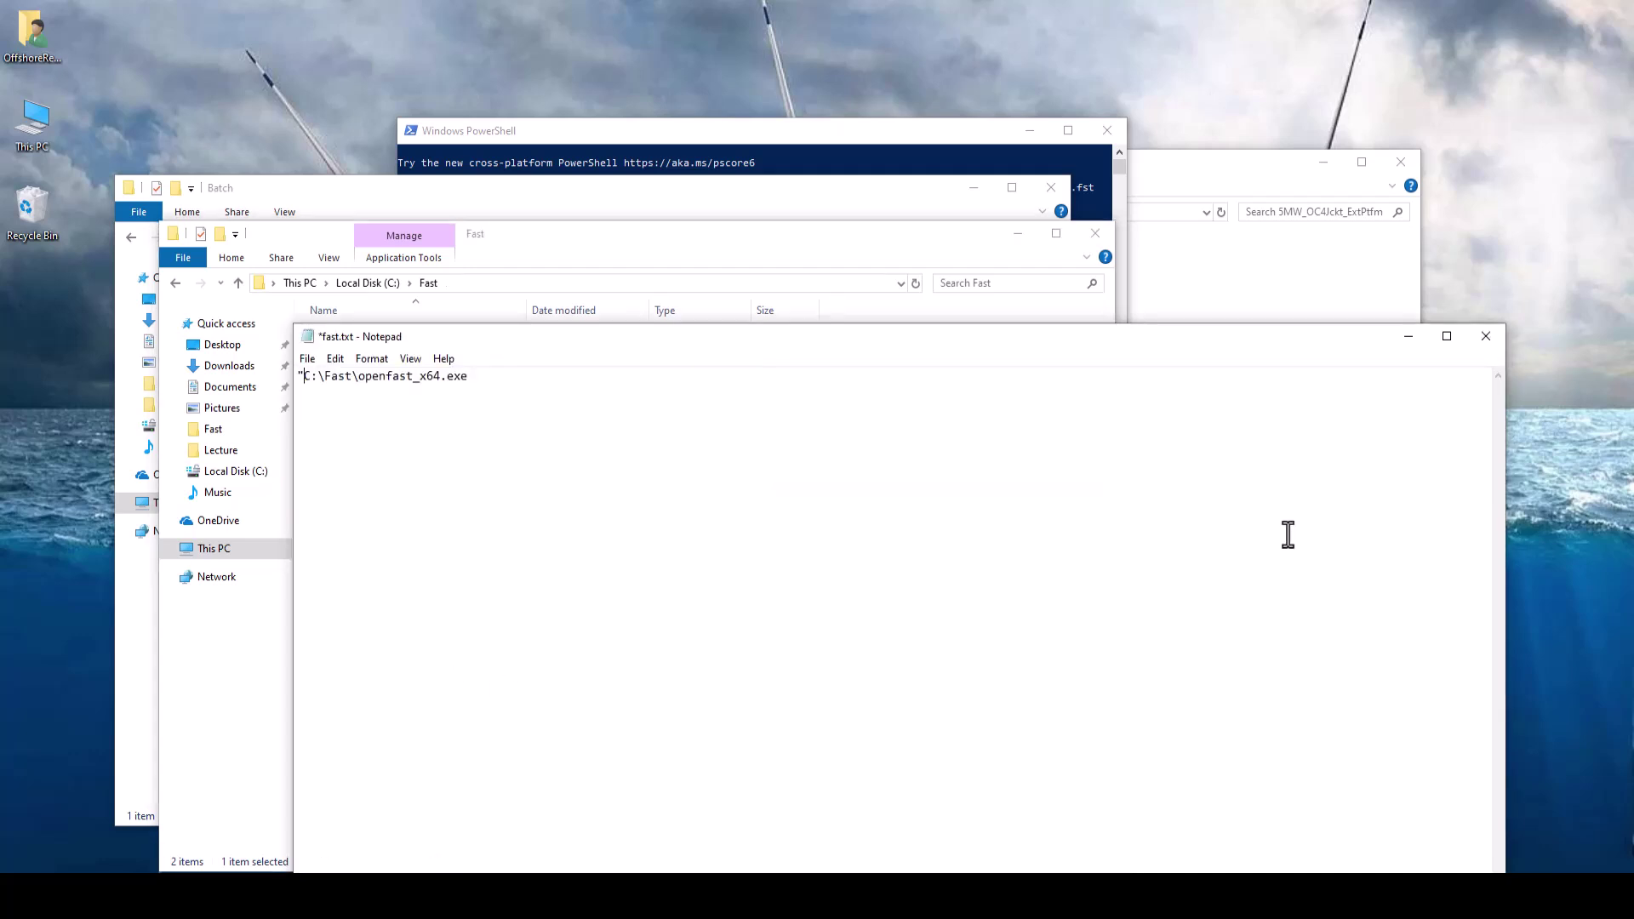
key("Home")
key("Delete")
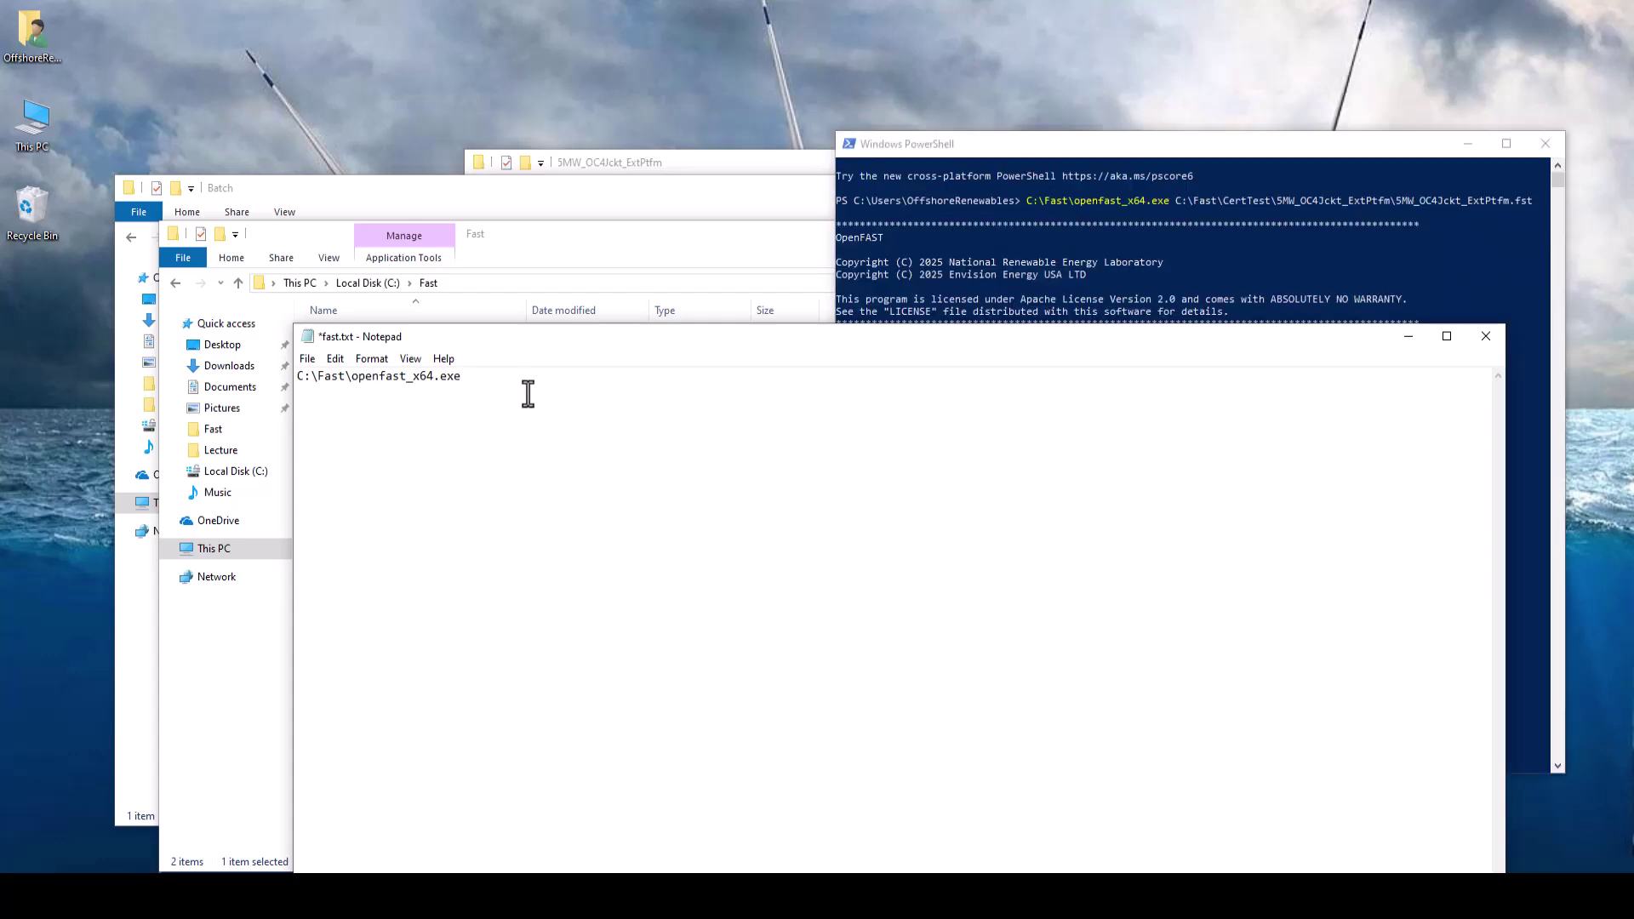
type("%*")
left_click(1485, 338)
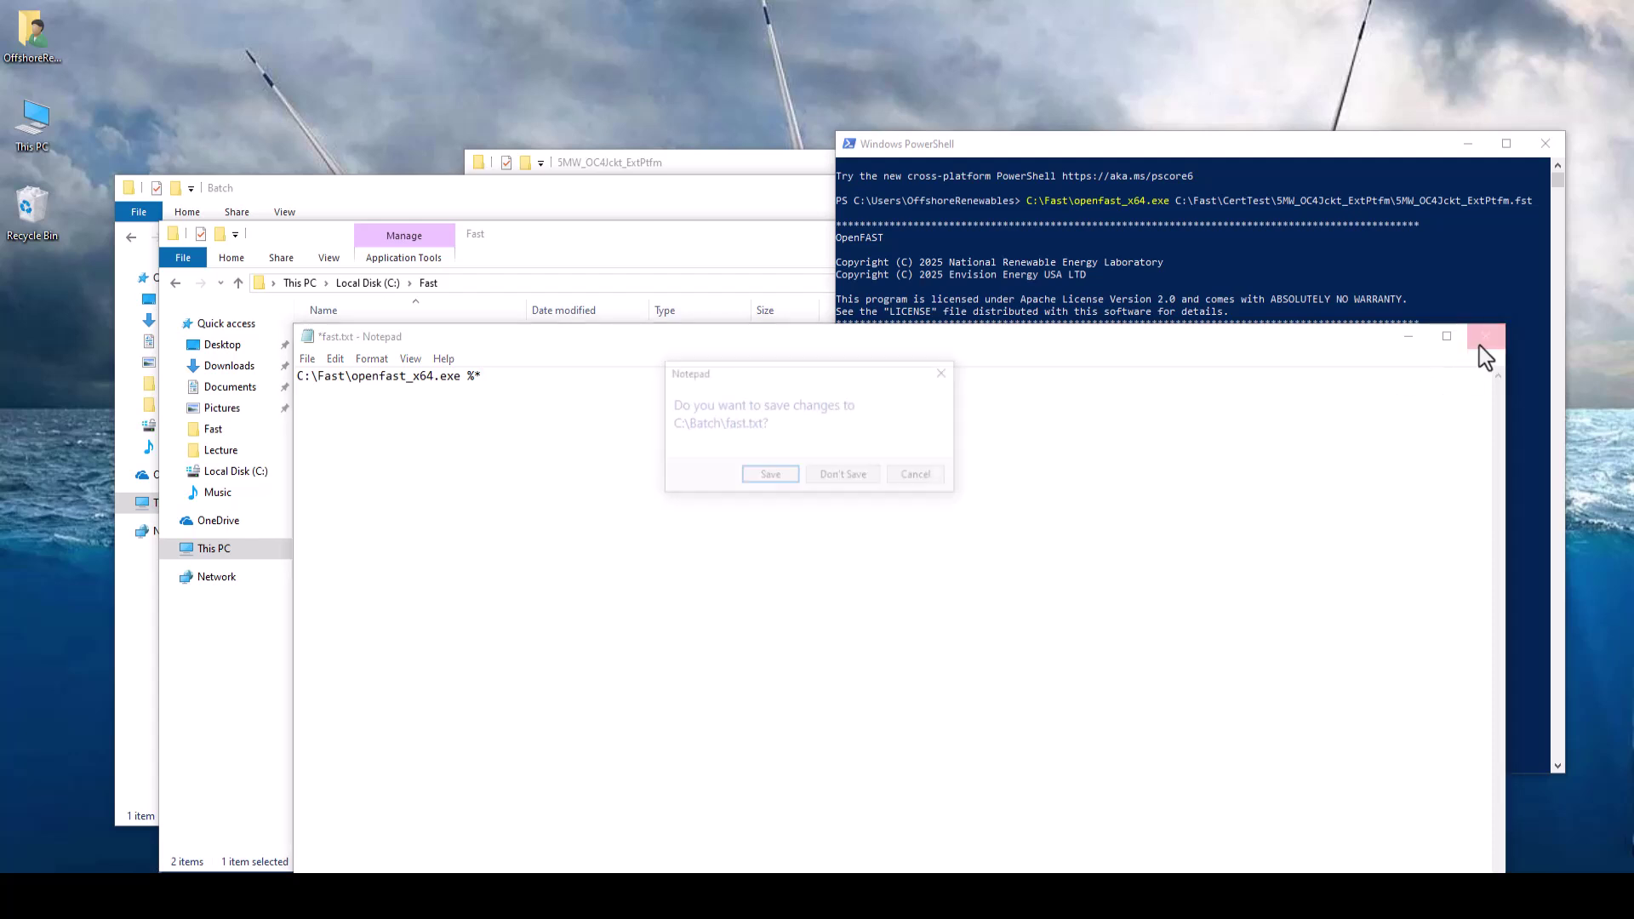
left_click(770, 476)
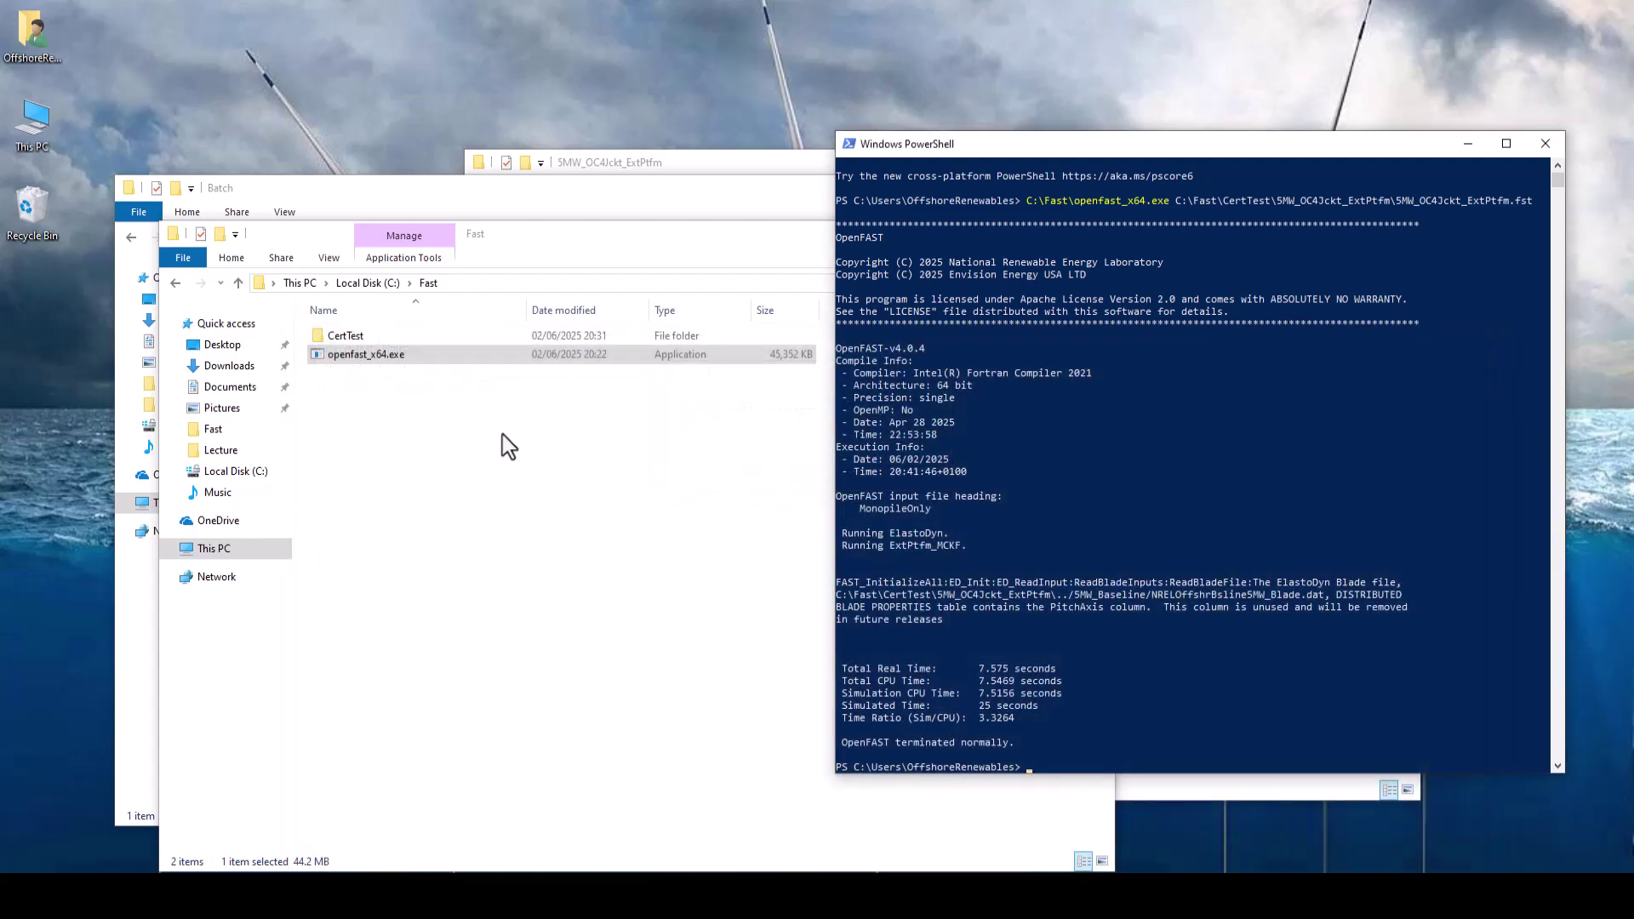
Rename fast.txt to fast.bat by replacing the txt extension with bat.
left_click(671, 206)
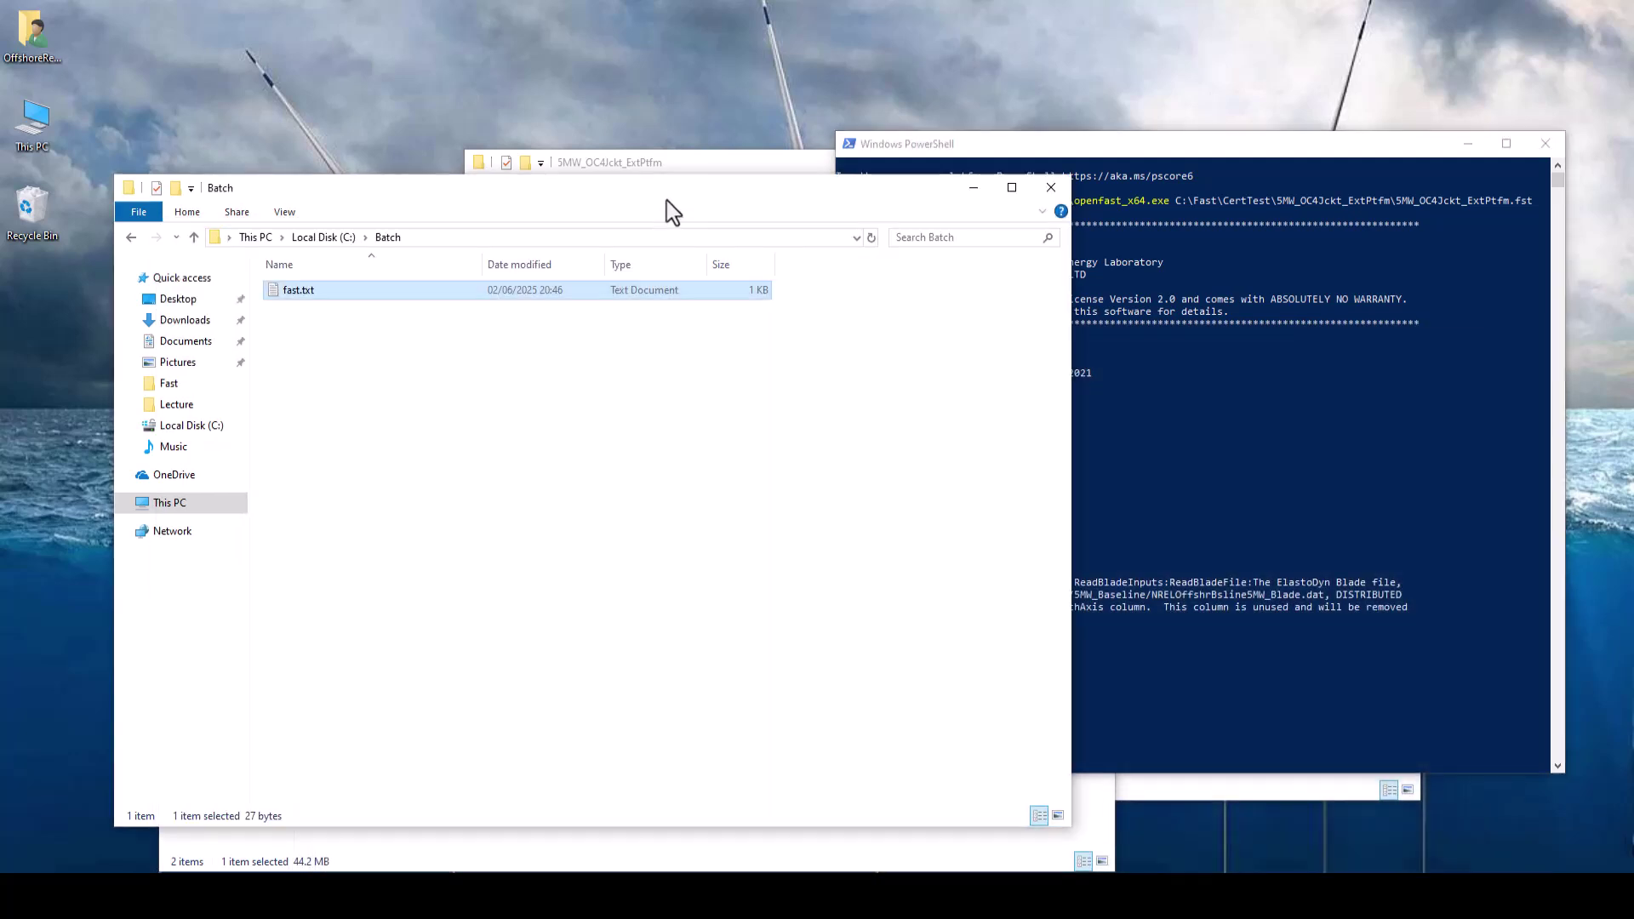
right_click(359, 287)
left_click(396, 697)
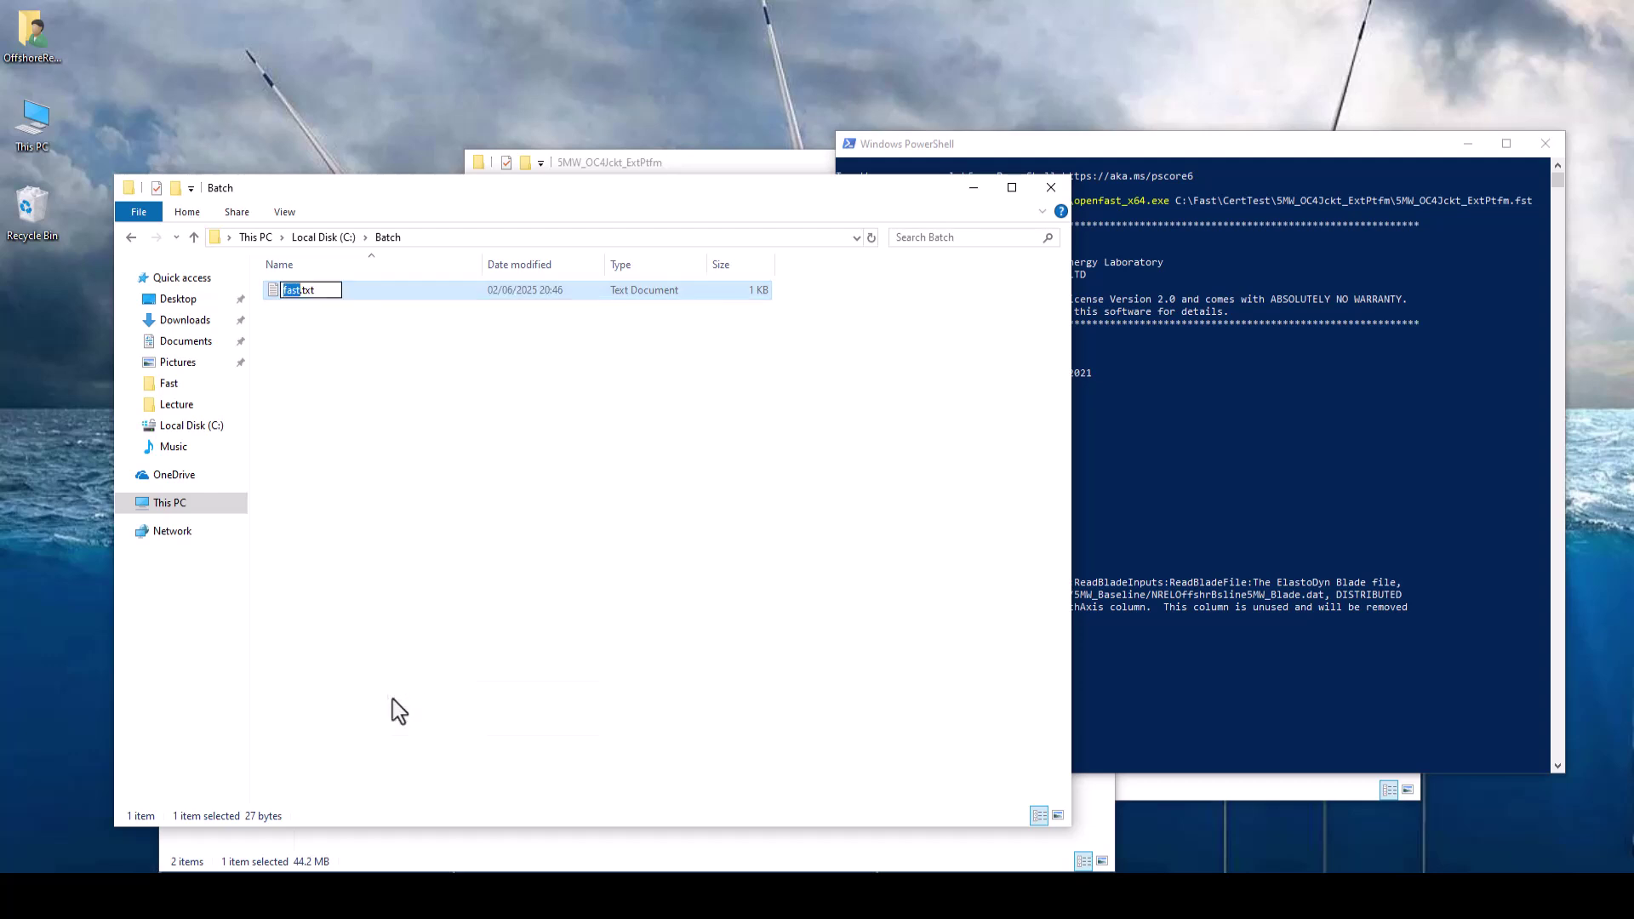
key("End")
key("BackSpace")
key("BackSpace")
key("BackSpace")
type("bat")
key("Return")
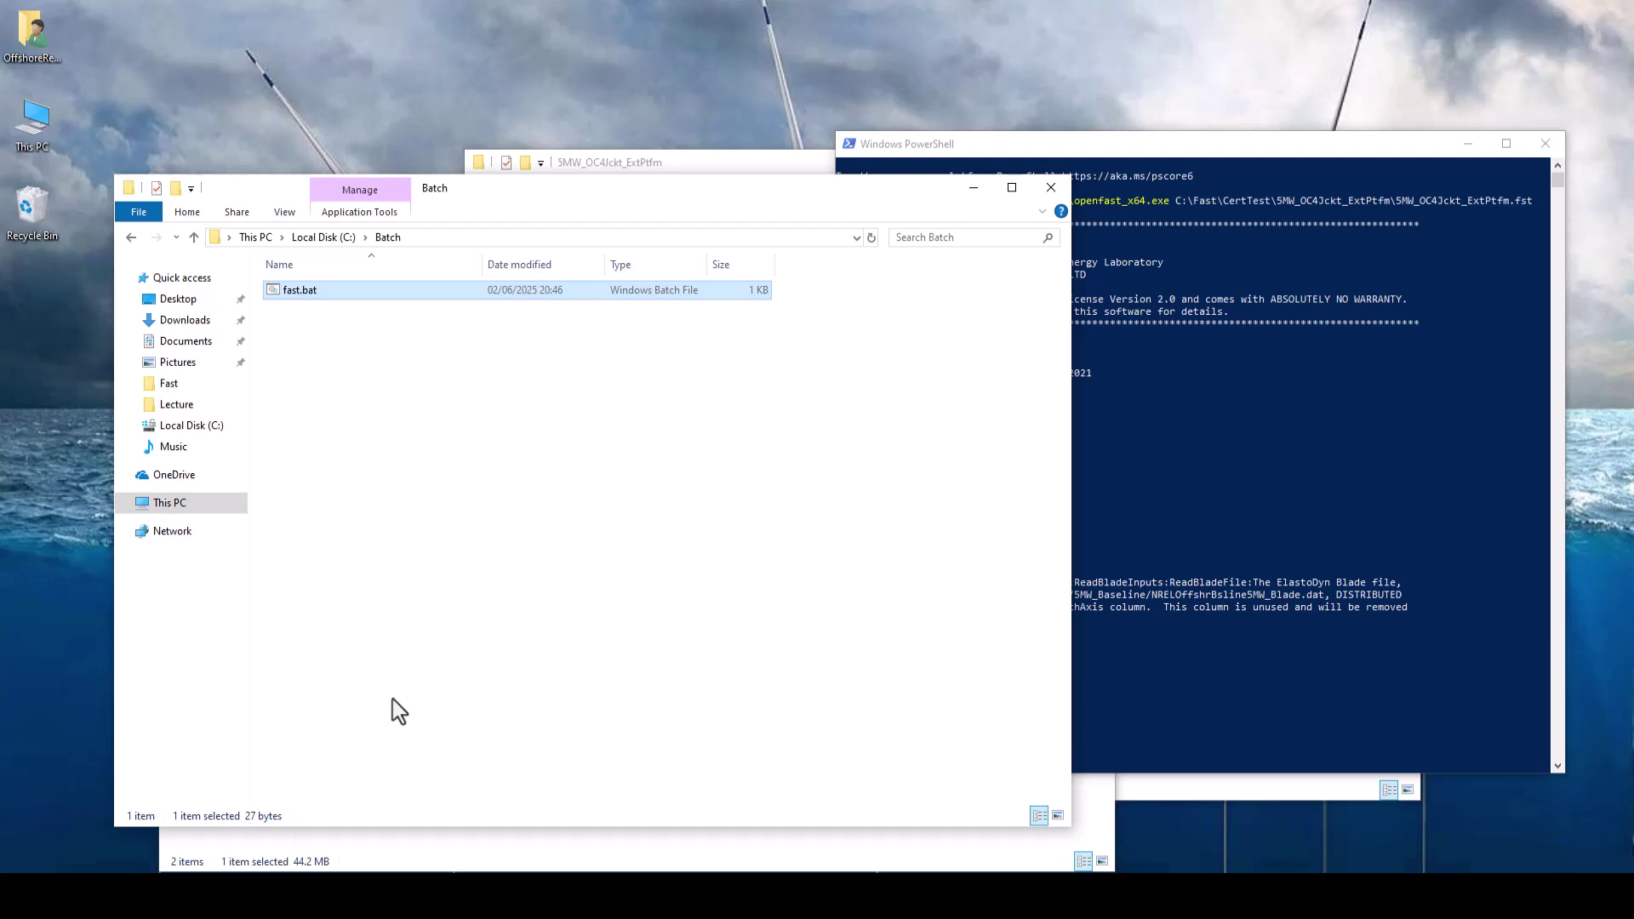
Open Environment Variables, edit the system Path variable, and start a new entry.
double_click(38, 115)
right_click(548, 631)
left_click(600, 815)
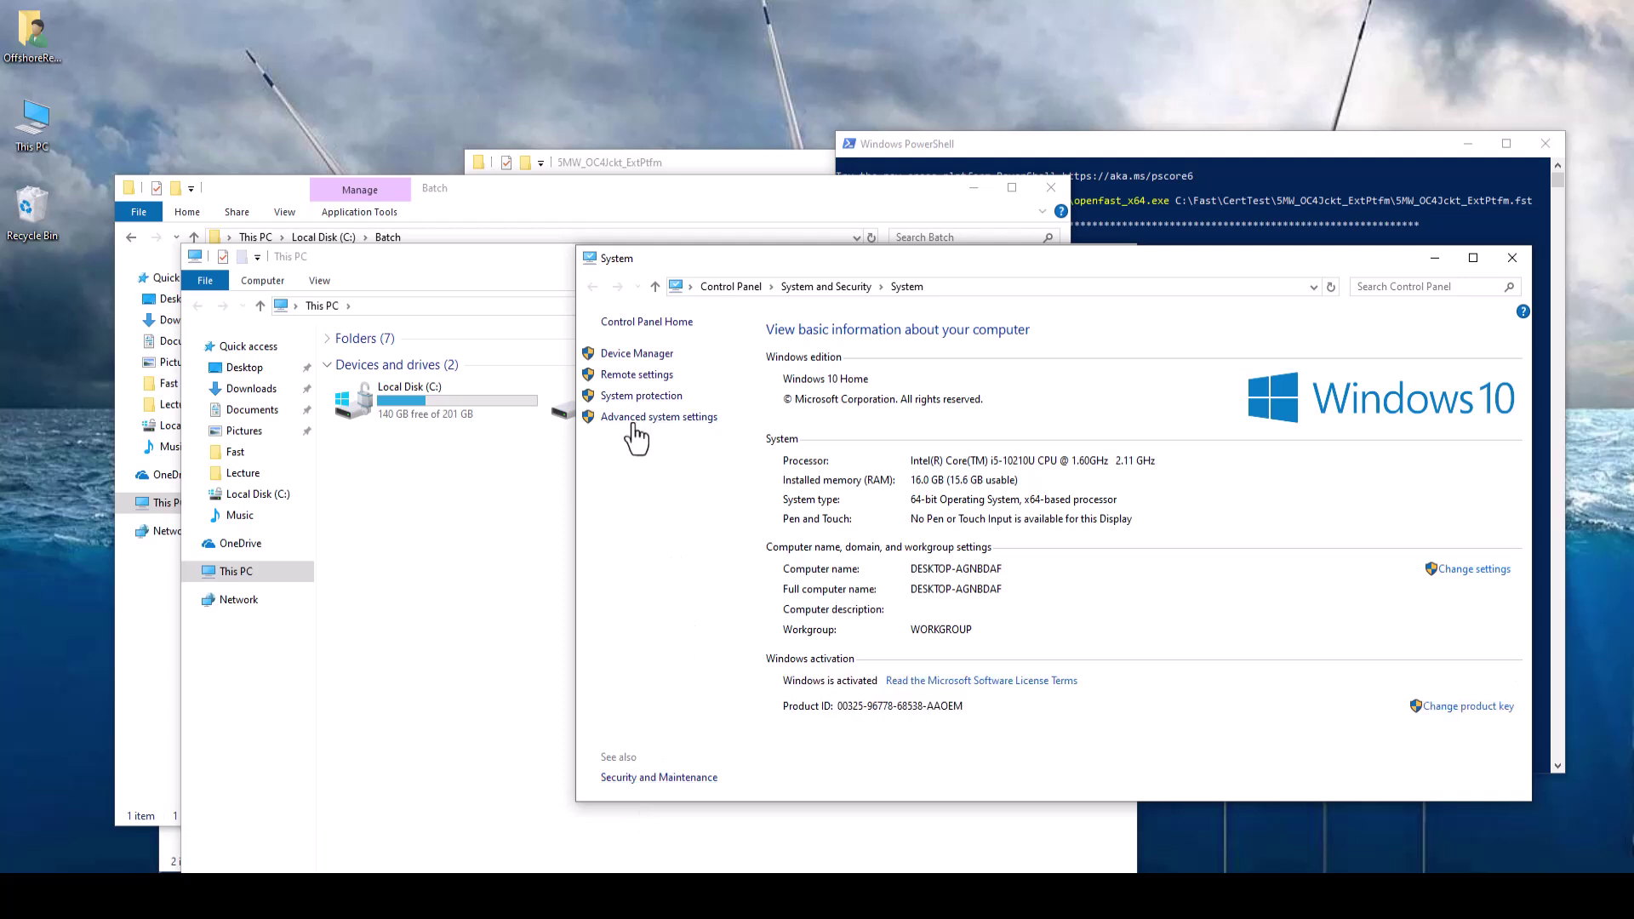
left_click(634, 421)
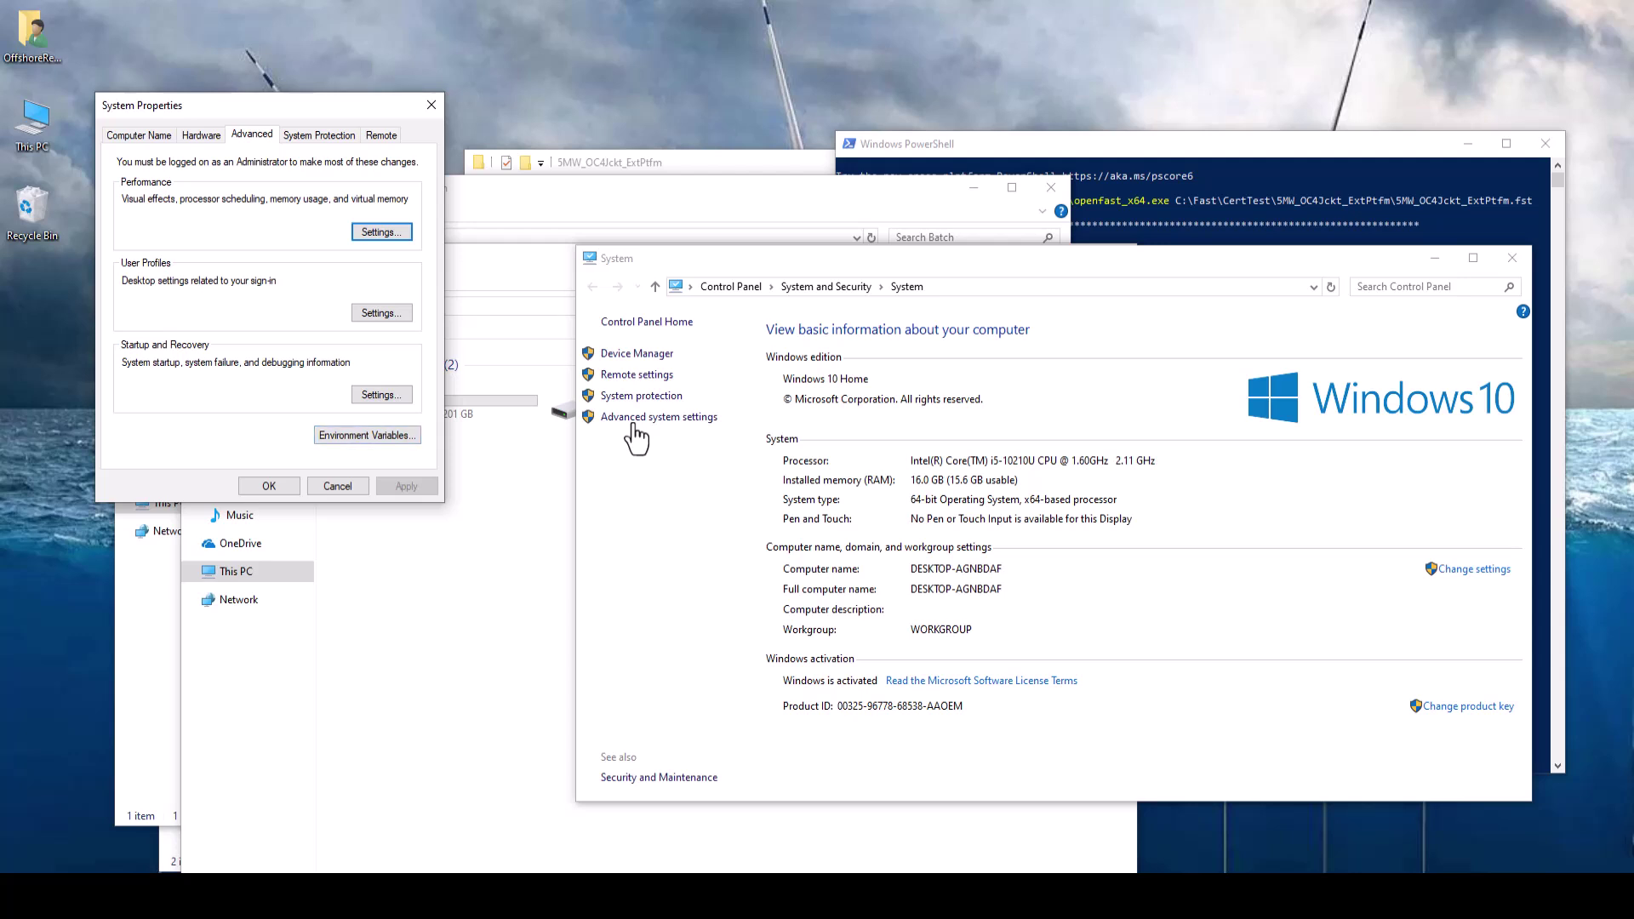
key("alt+n")
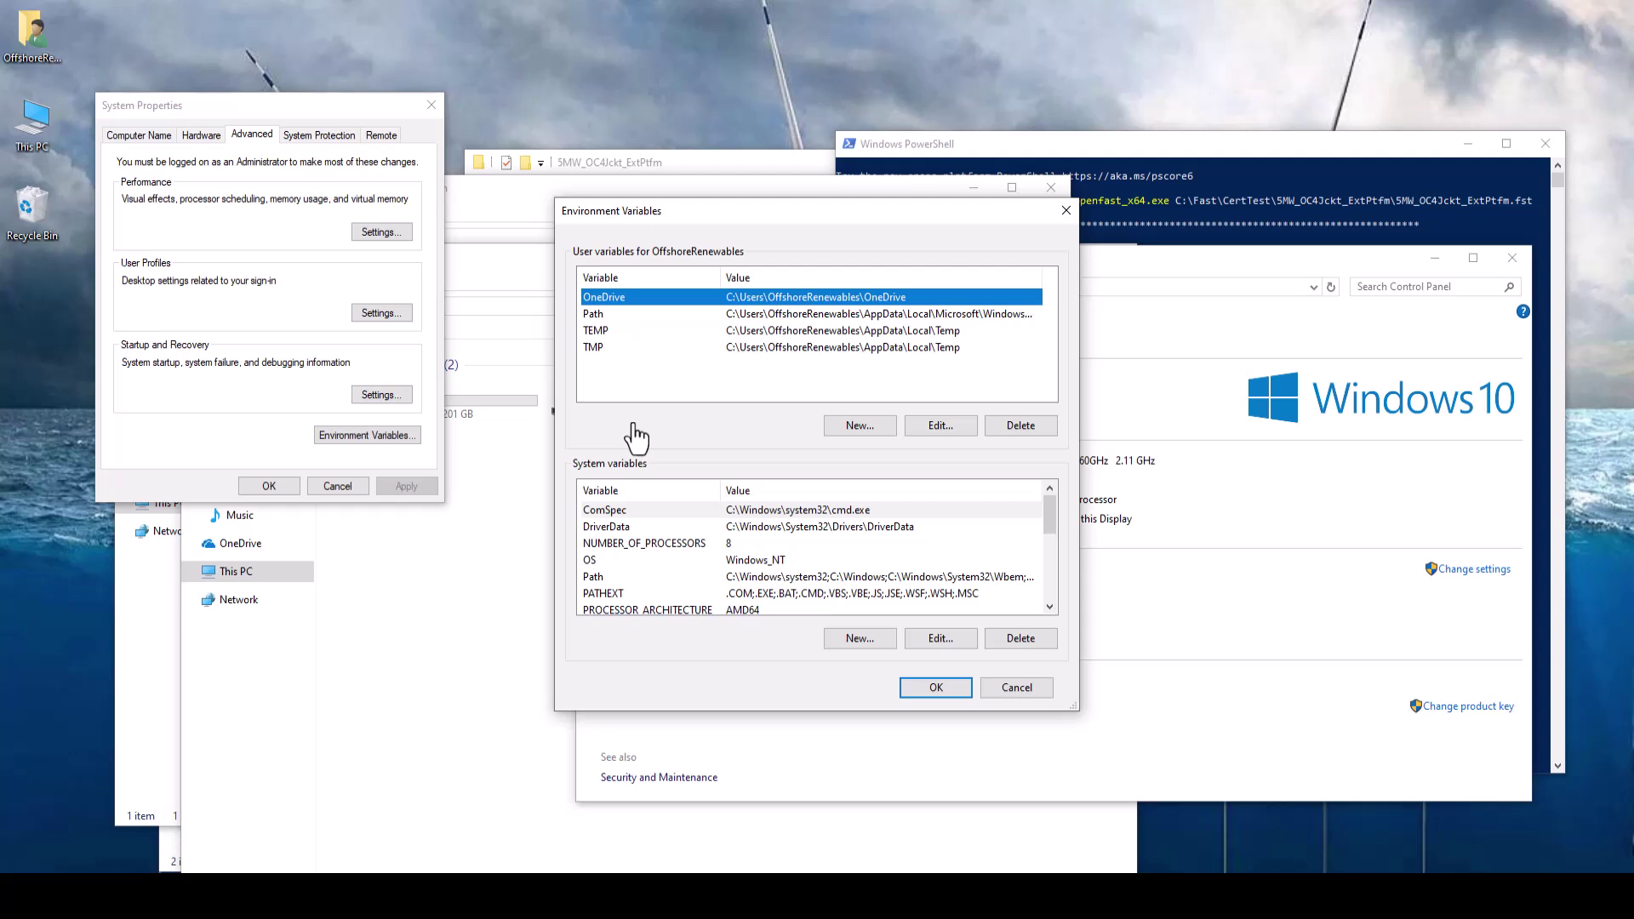
key("alt+s")
key("p")
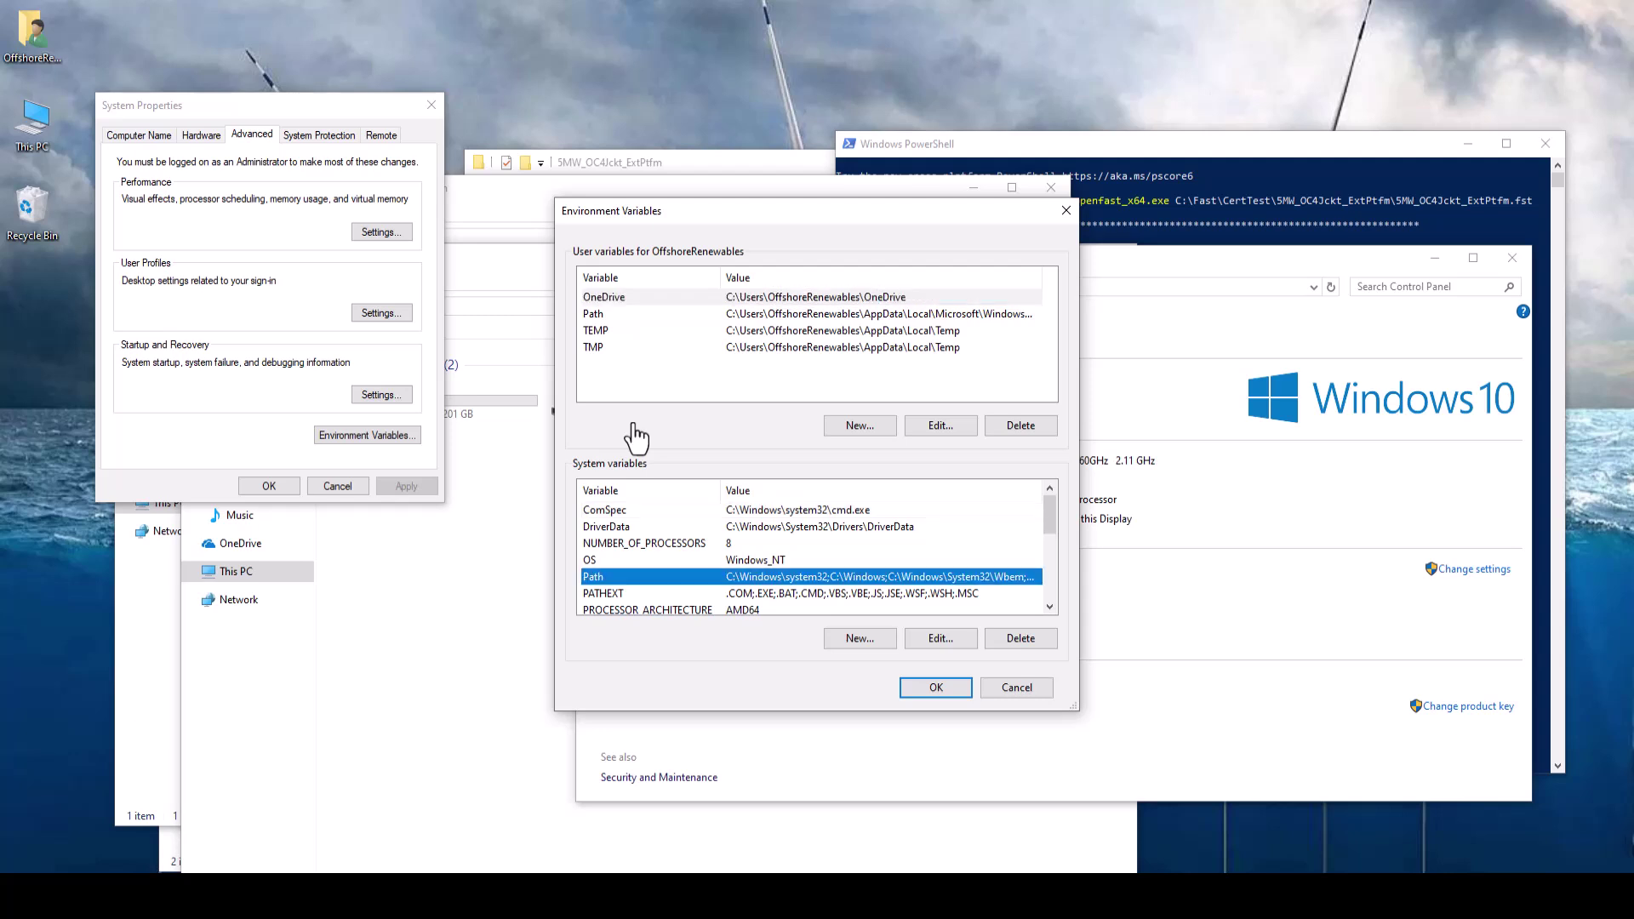
key("alt+i")
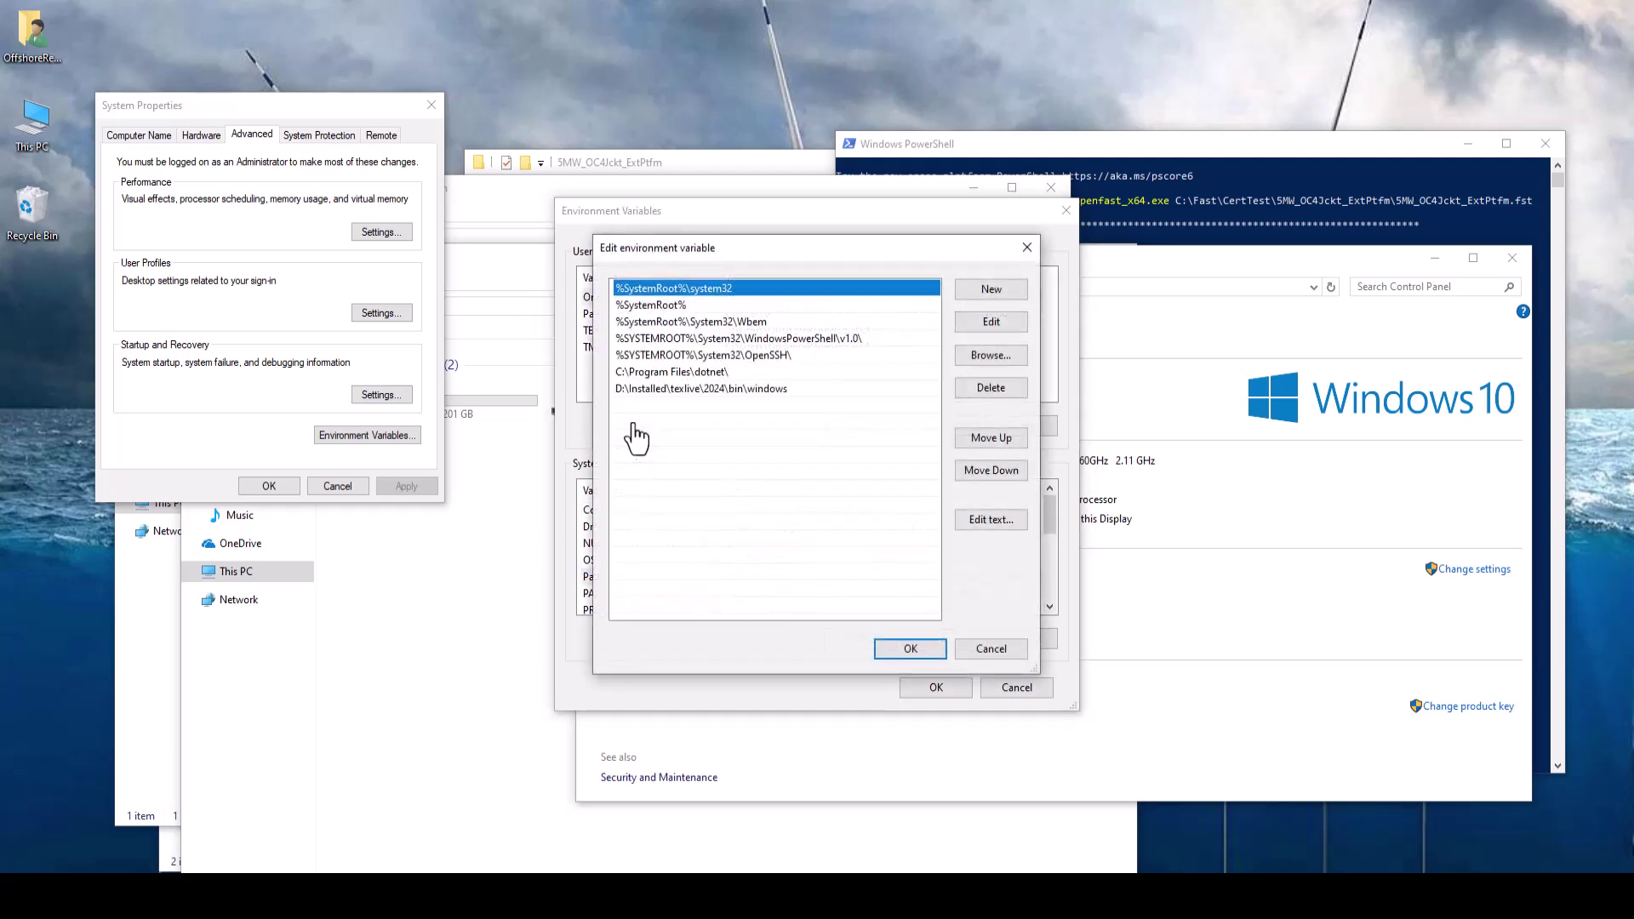
key("alt+n")
Copy the C:\Batch folder path, paste it as the new Path entry, and confirm both dialogs.
key("super+e")
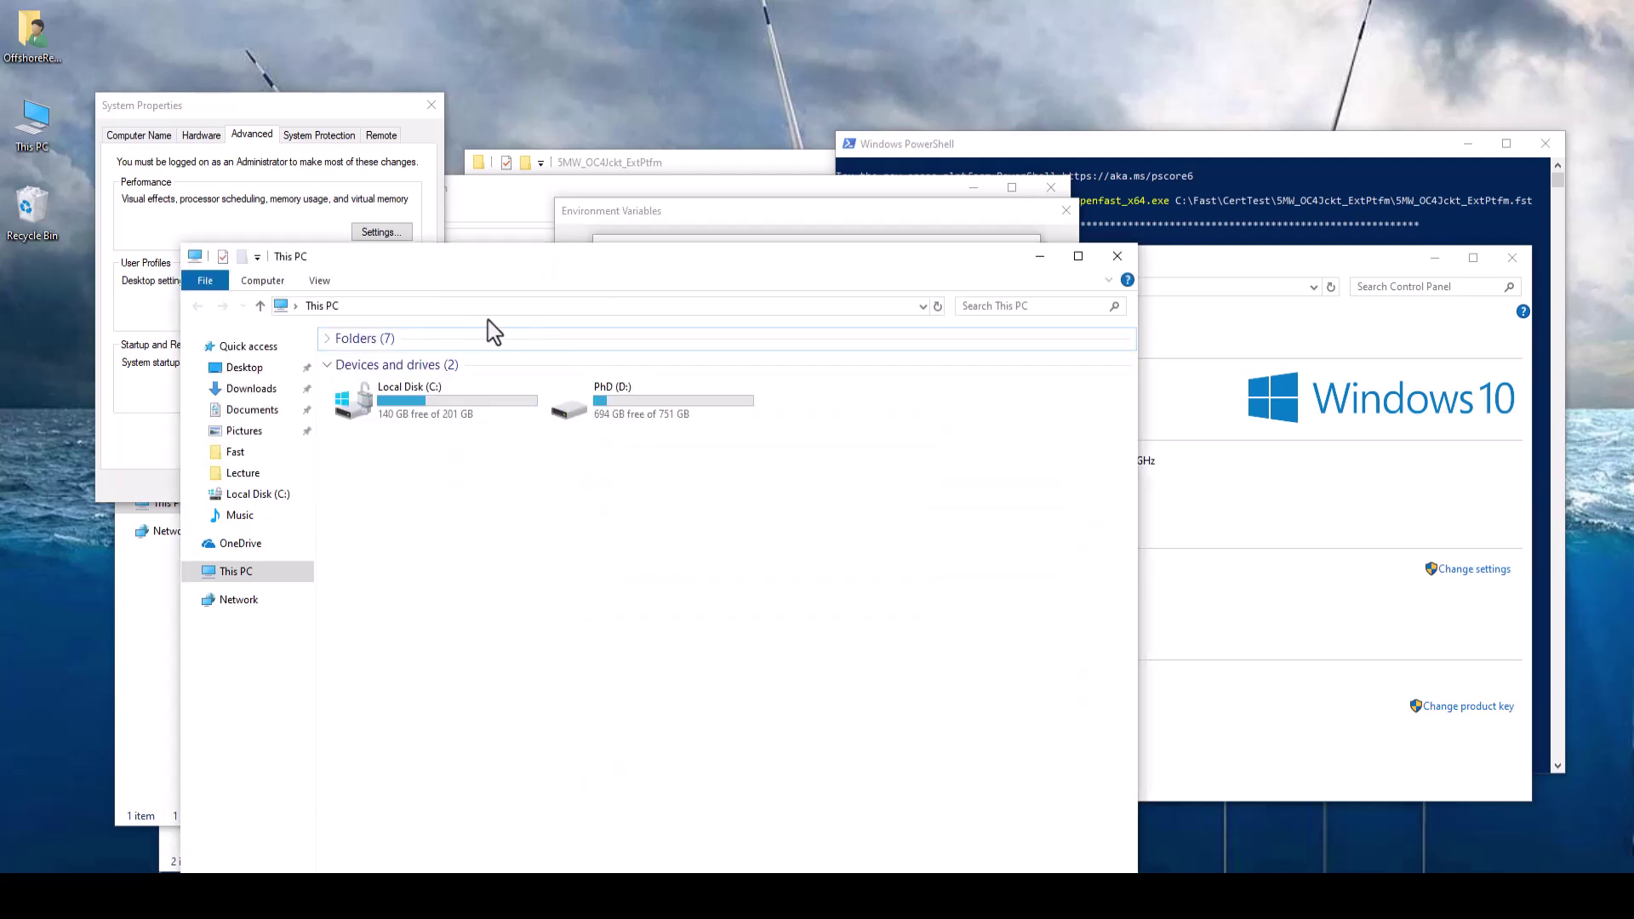
double_click(457, 419)
double_click(401, 358)
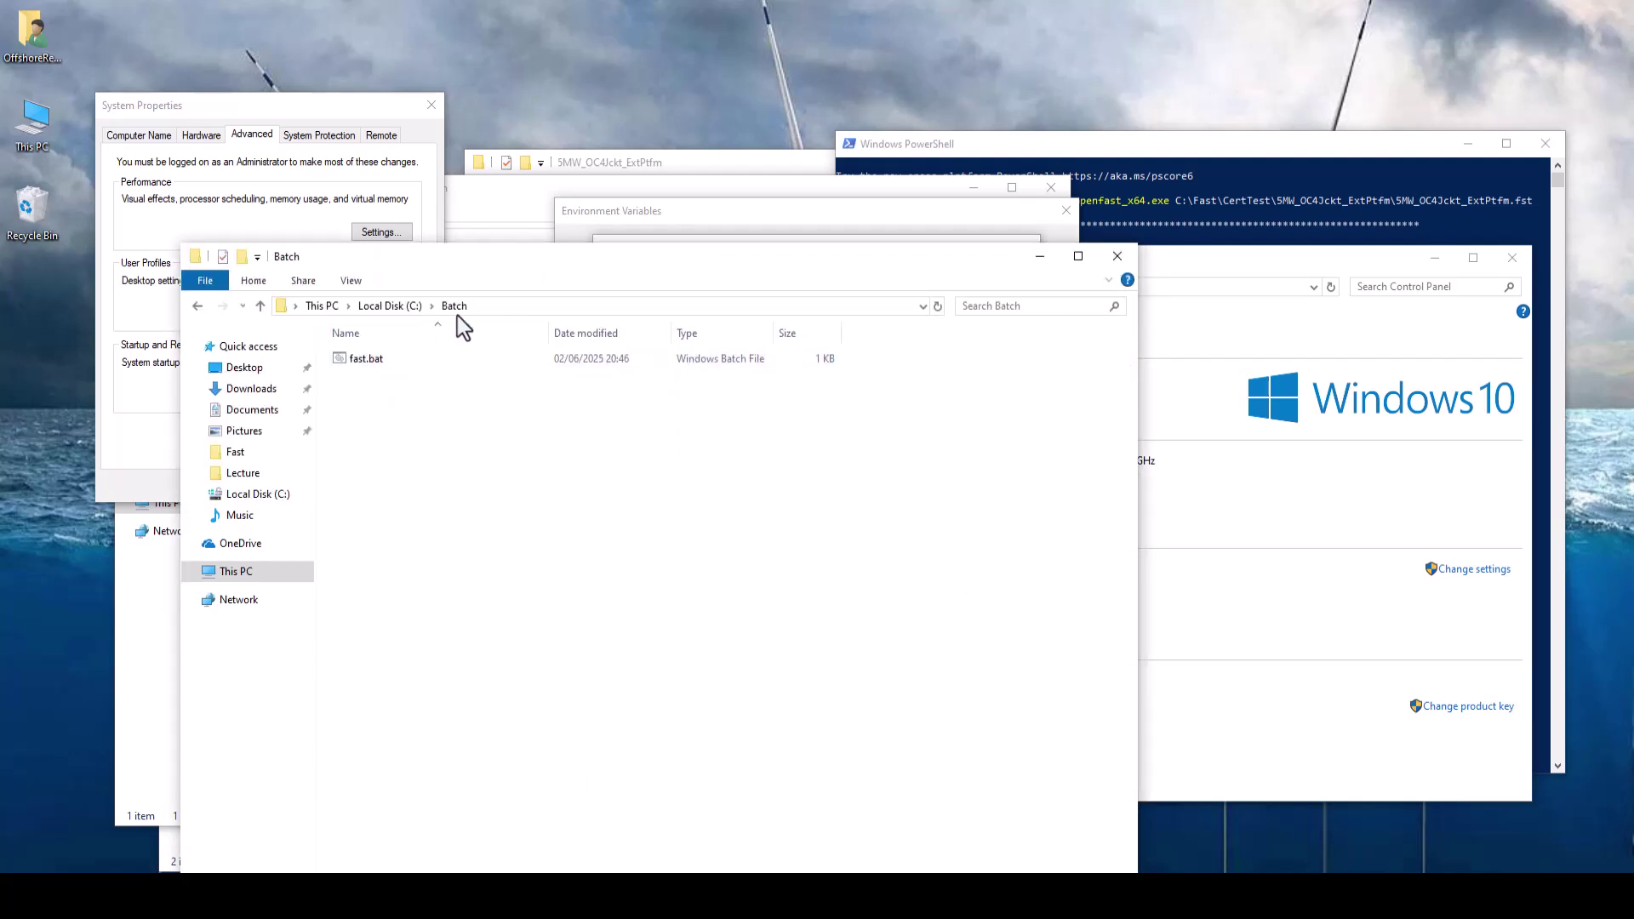
left_click(494, 310)
key("ctrl+c")
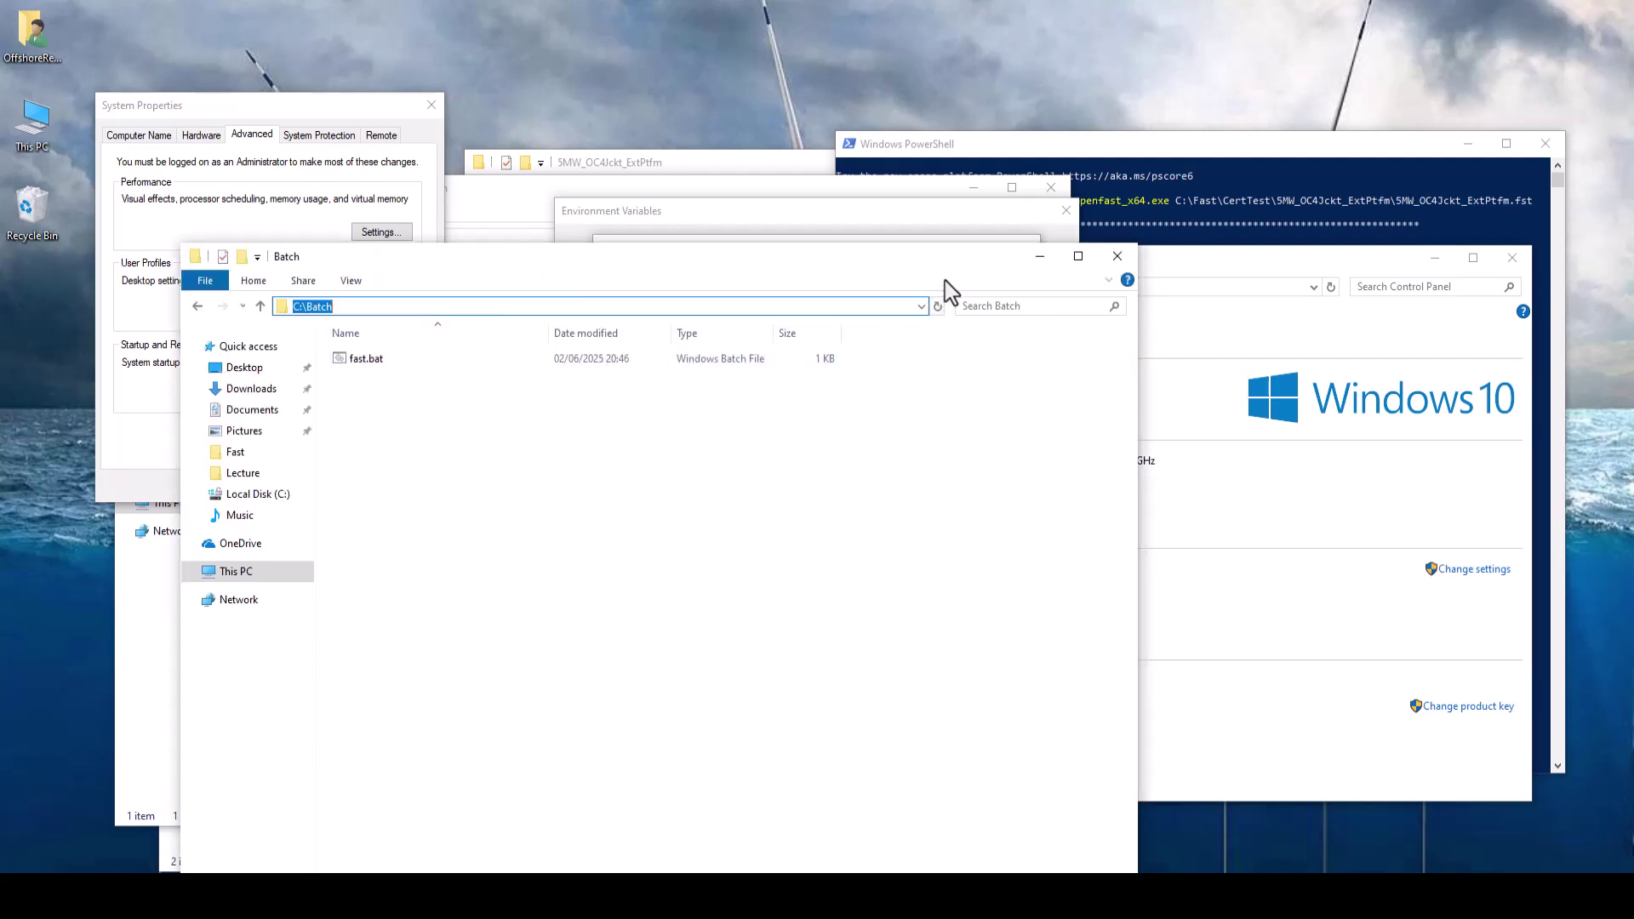
left_click(943, 238)
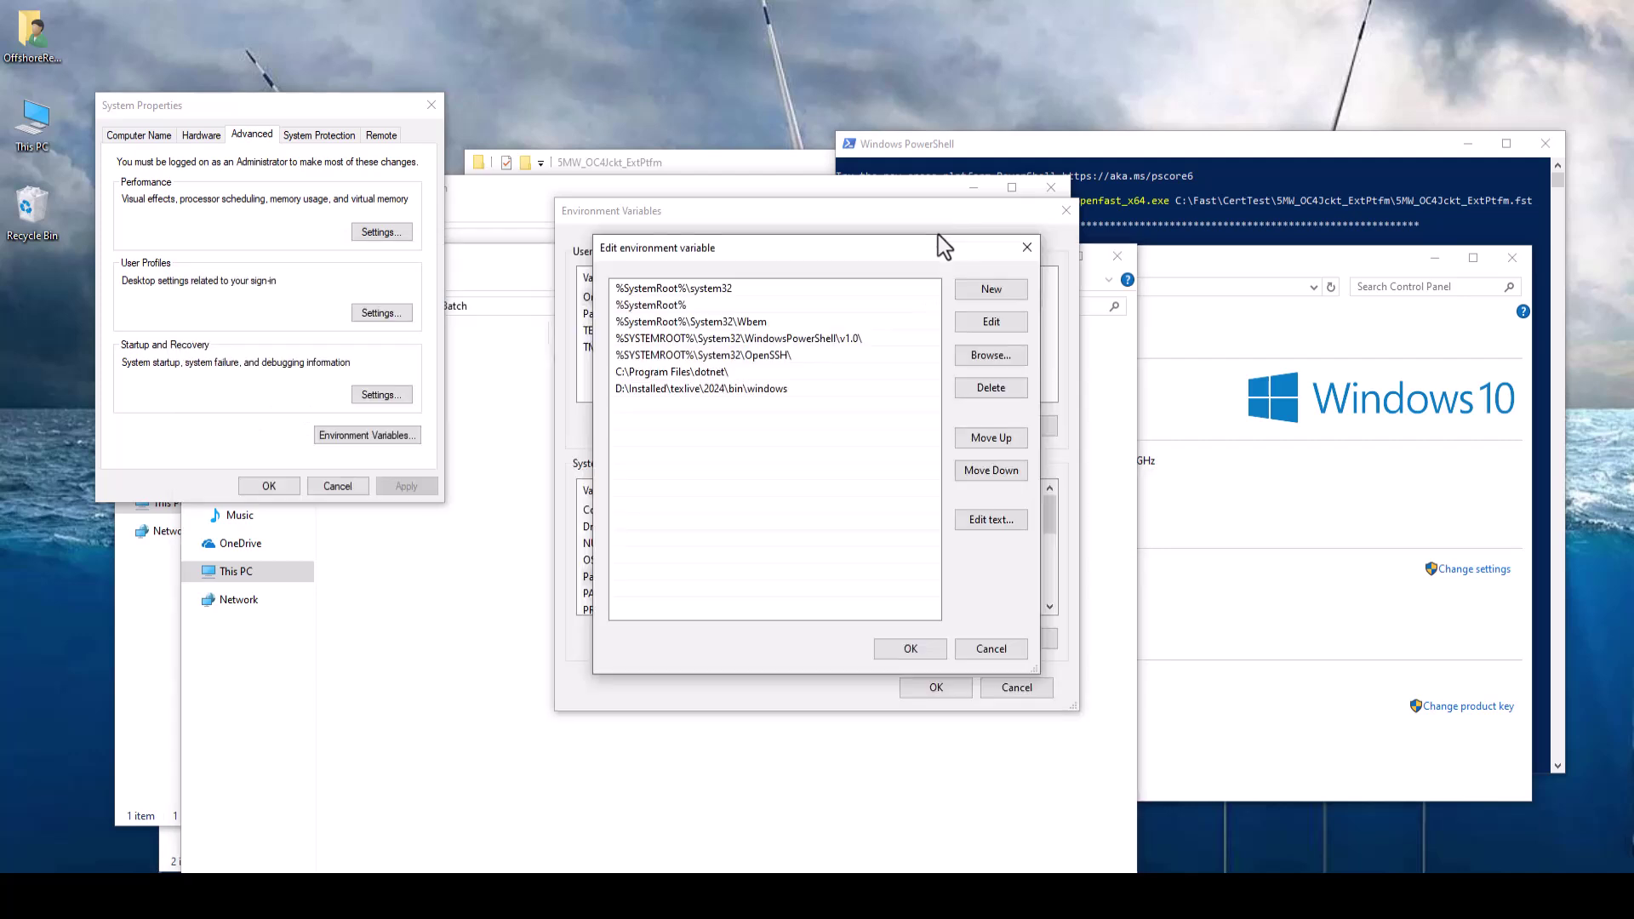
key("alt+n")
key("ctrl+v")
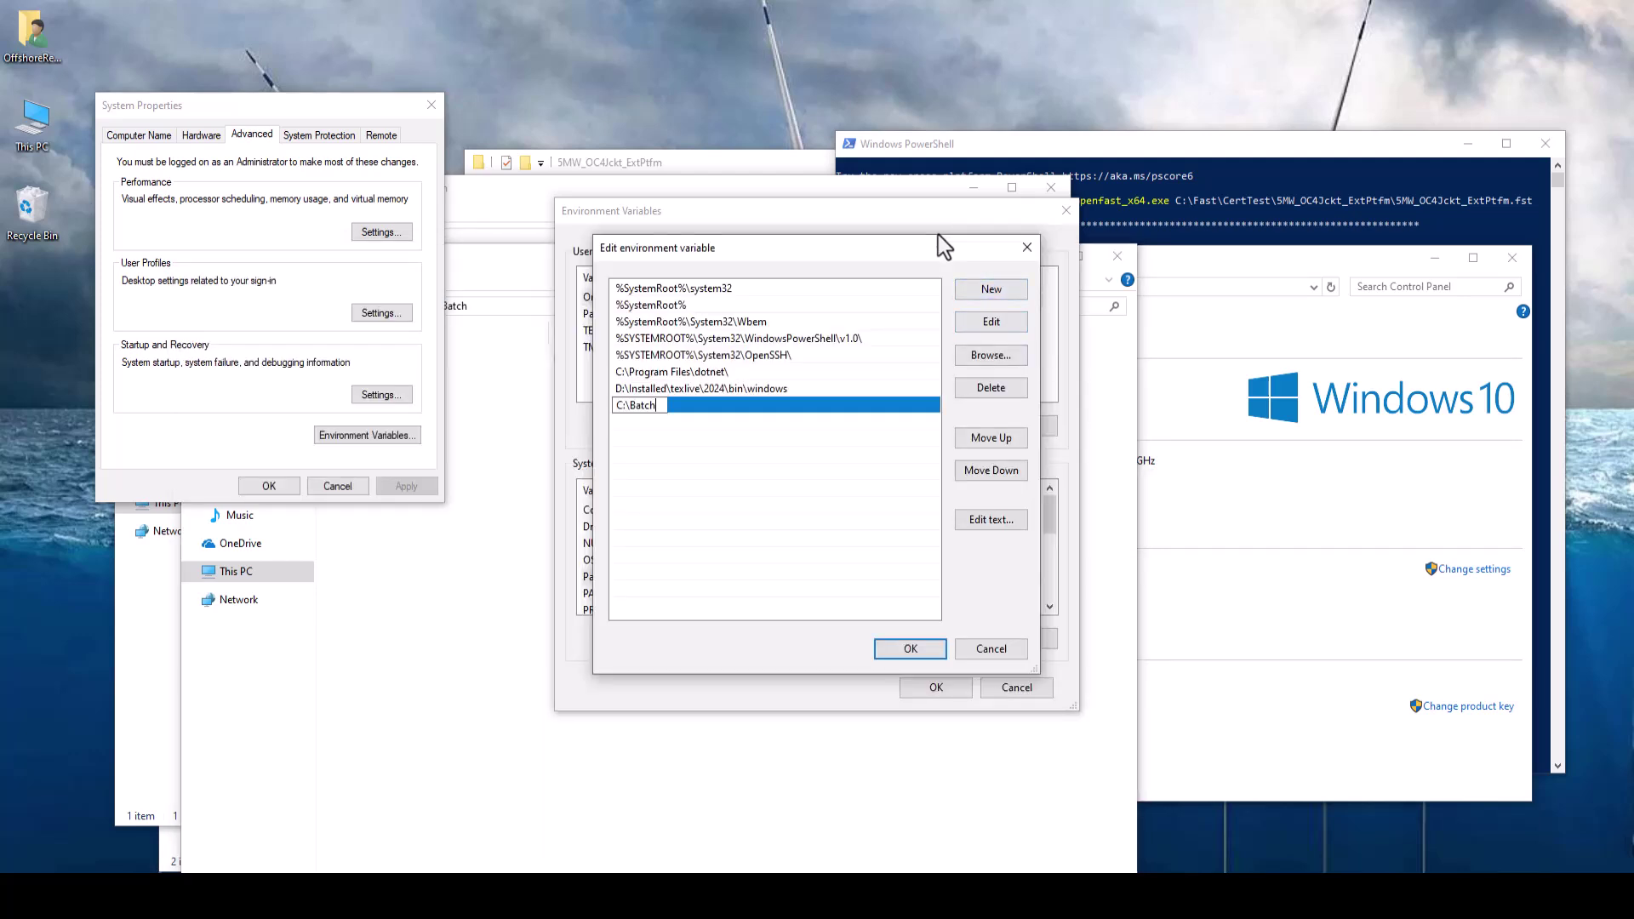
key("Return")
key("Return")
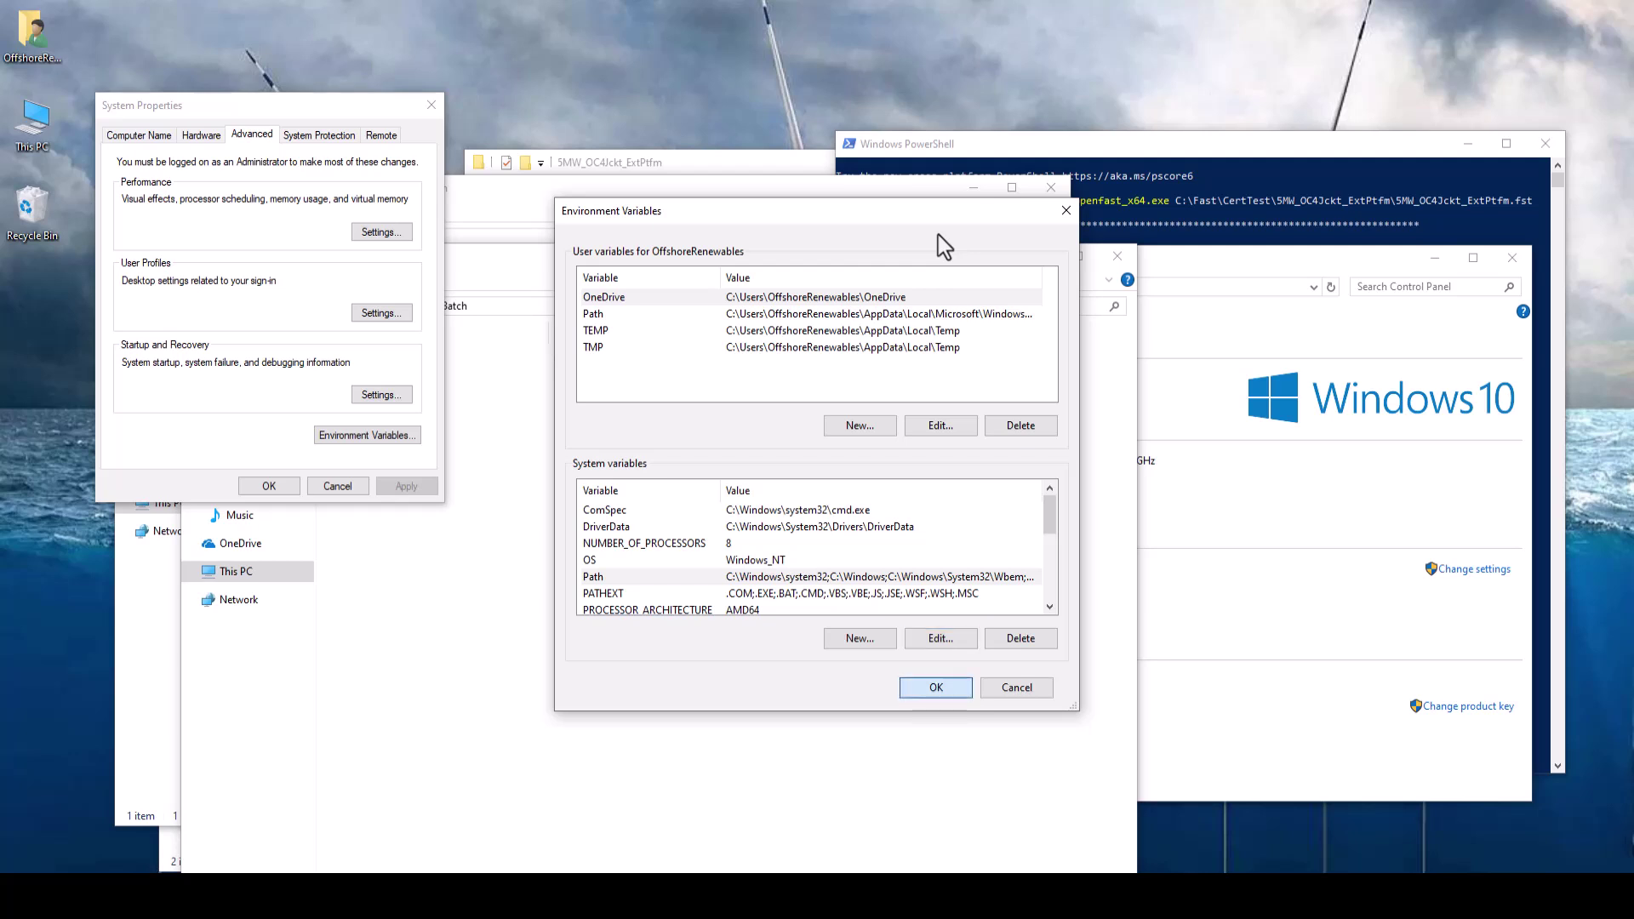
key("Return")
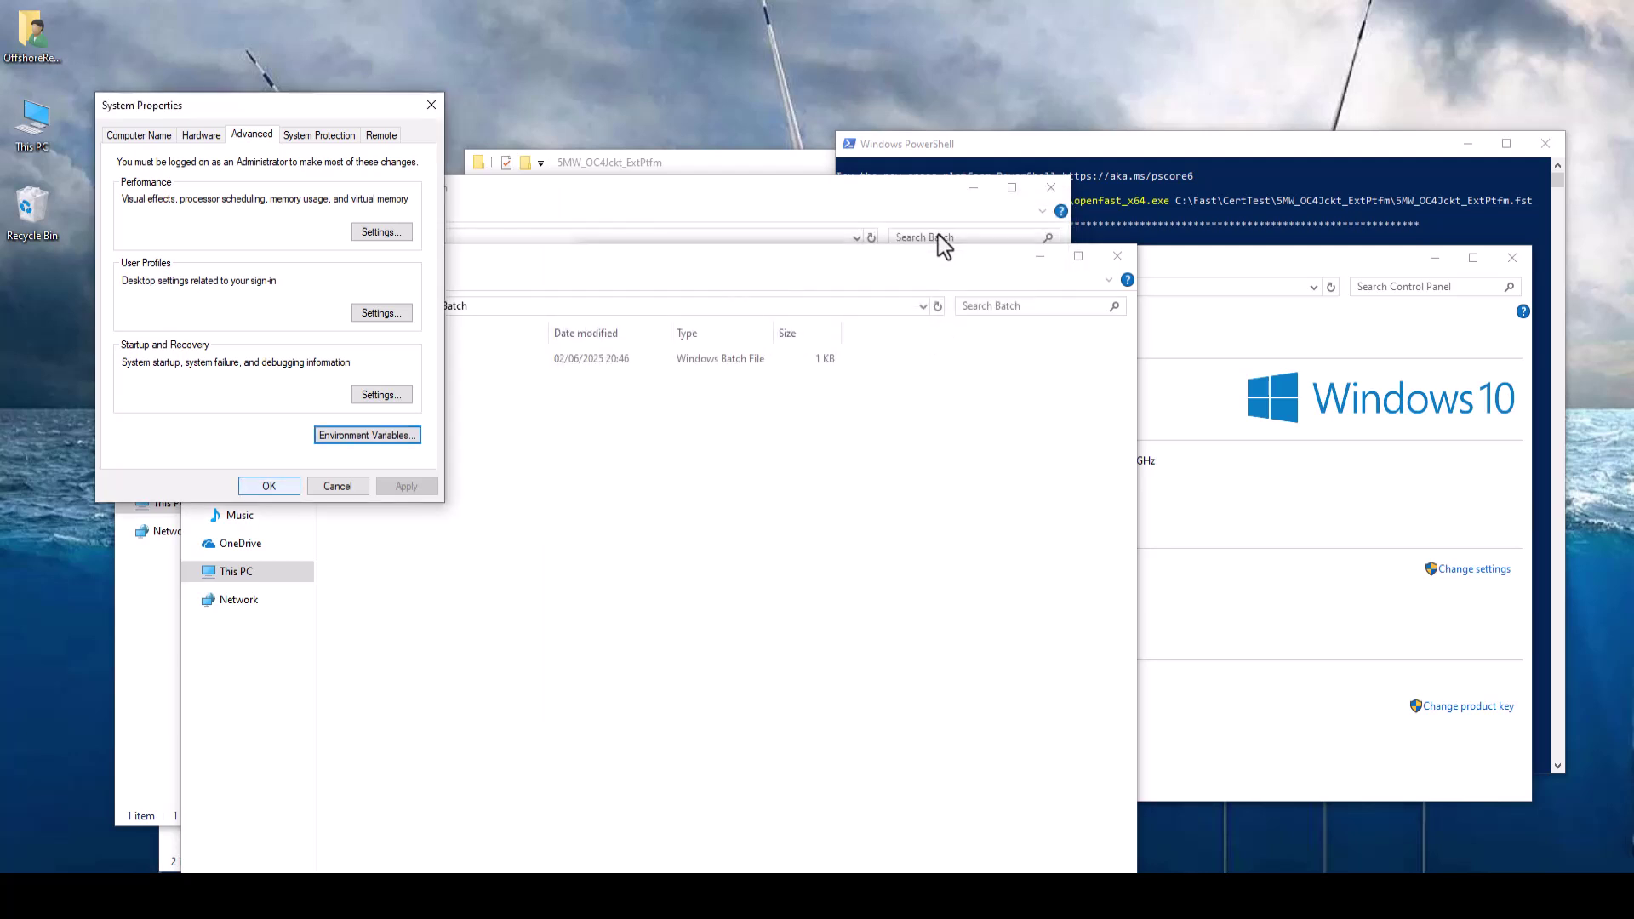
key("Return")
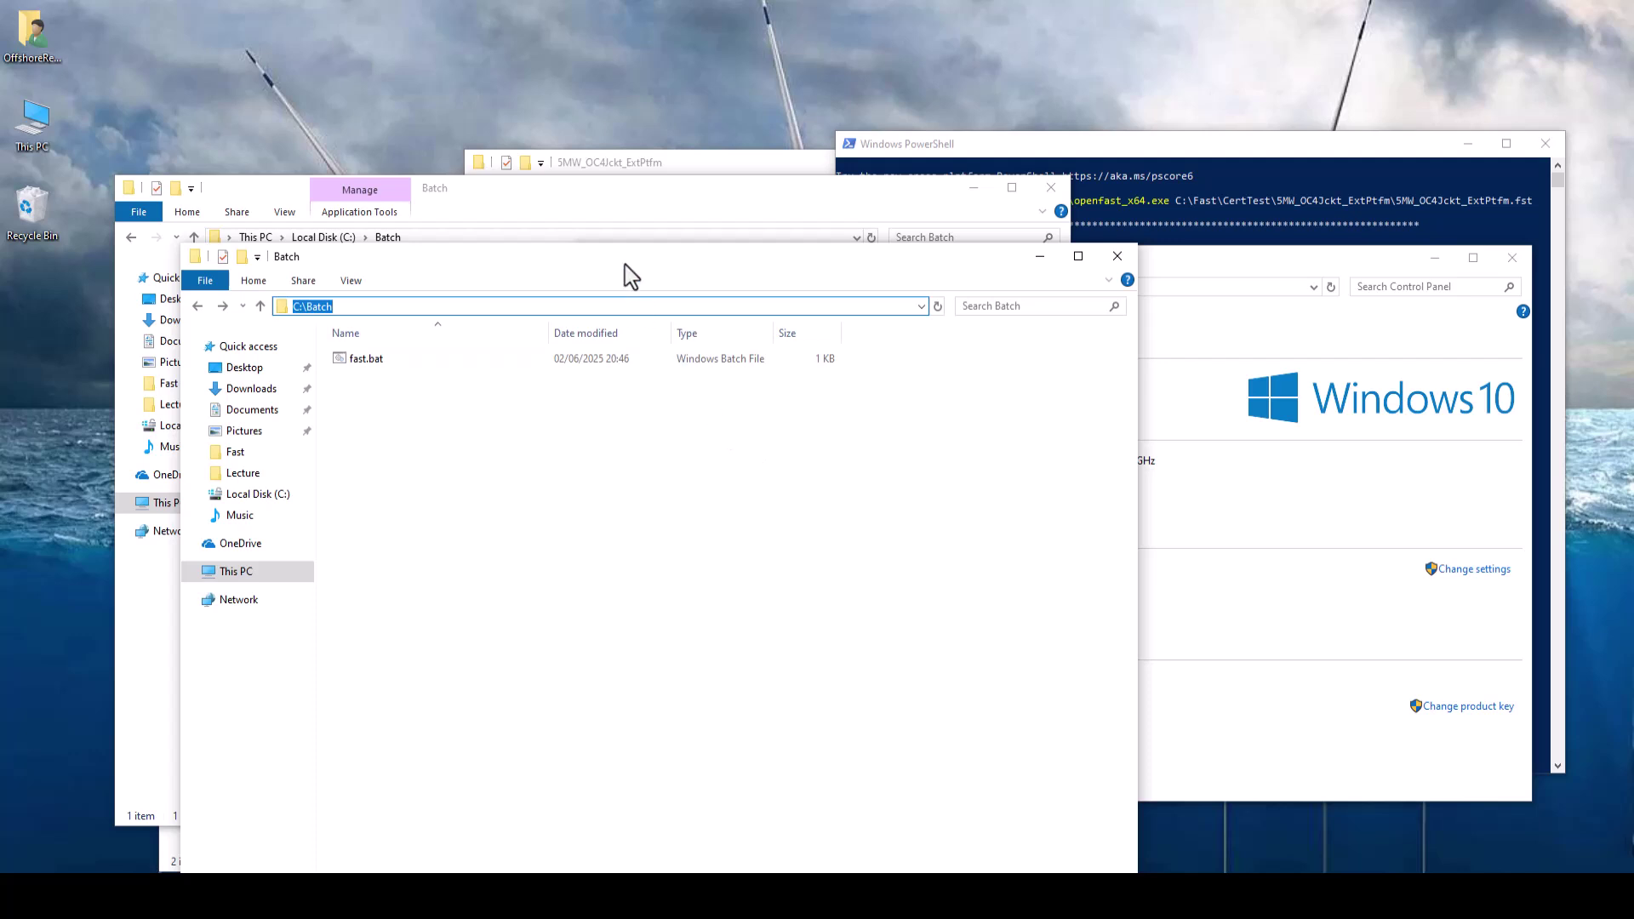
Close the old PowerShell window and move the 5MW_OC4Jckt_ExtPtfm folder window into view.
left_click_drag(624, 265, 579, 262)
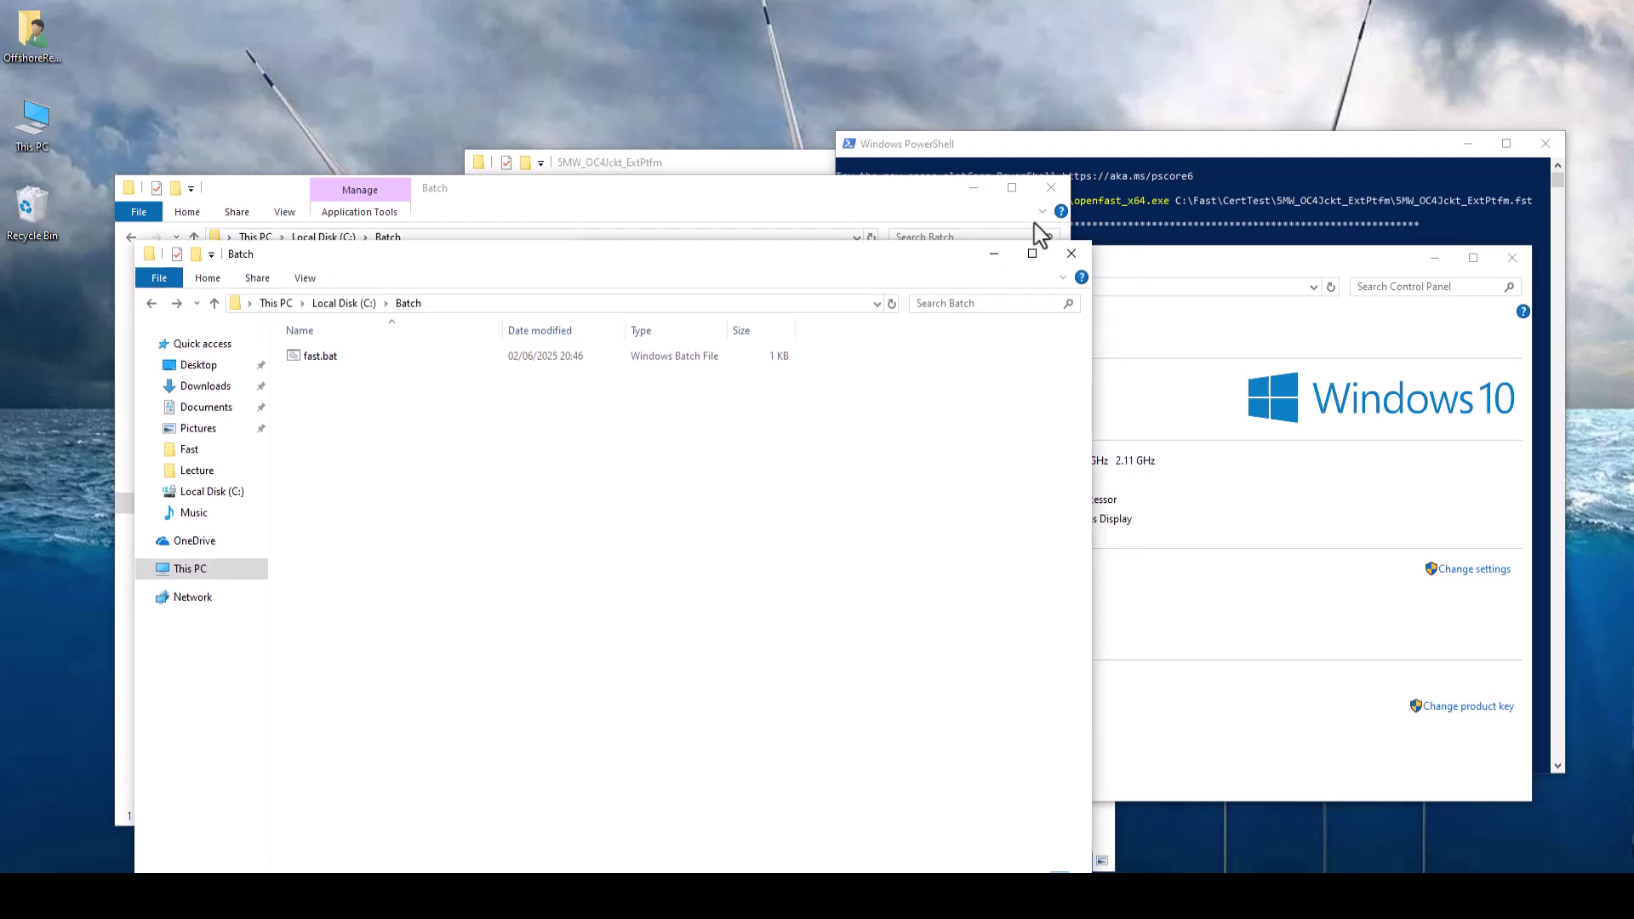
left_click(1134, 163)
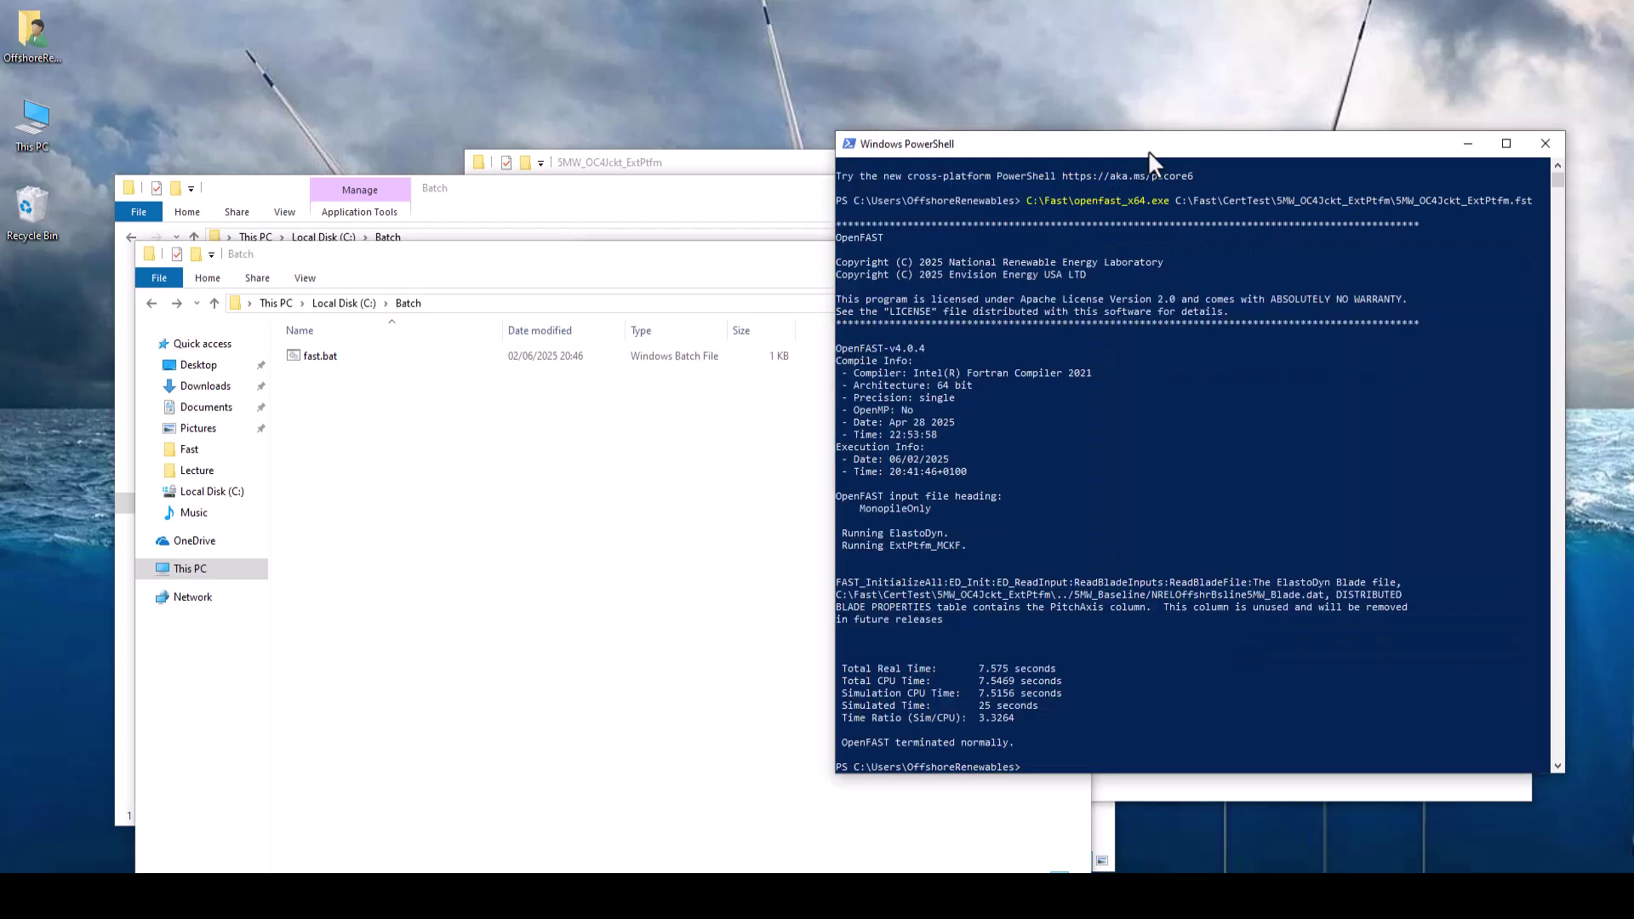
left_click(1545, 143)
left_click(832, 169)
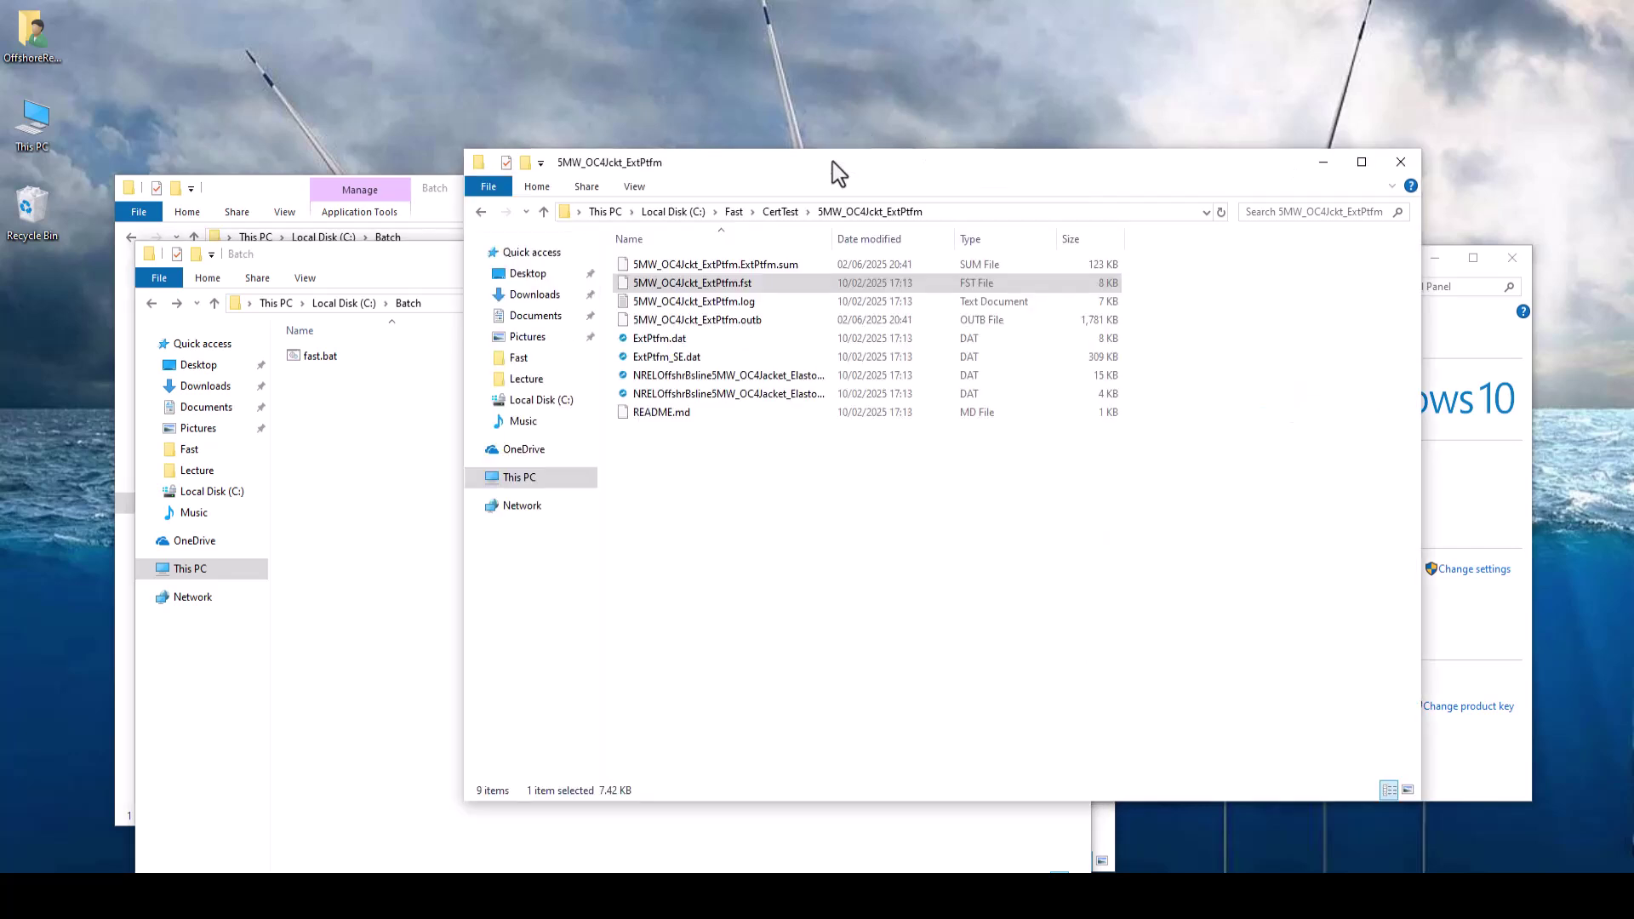
left_click_drag(832, 168, 927, 164)
left_click(977, 560)
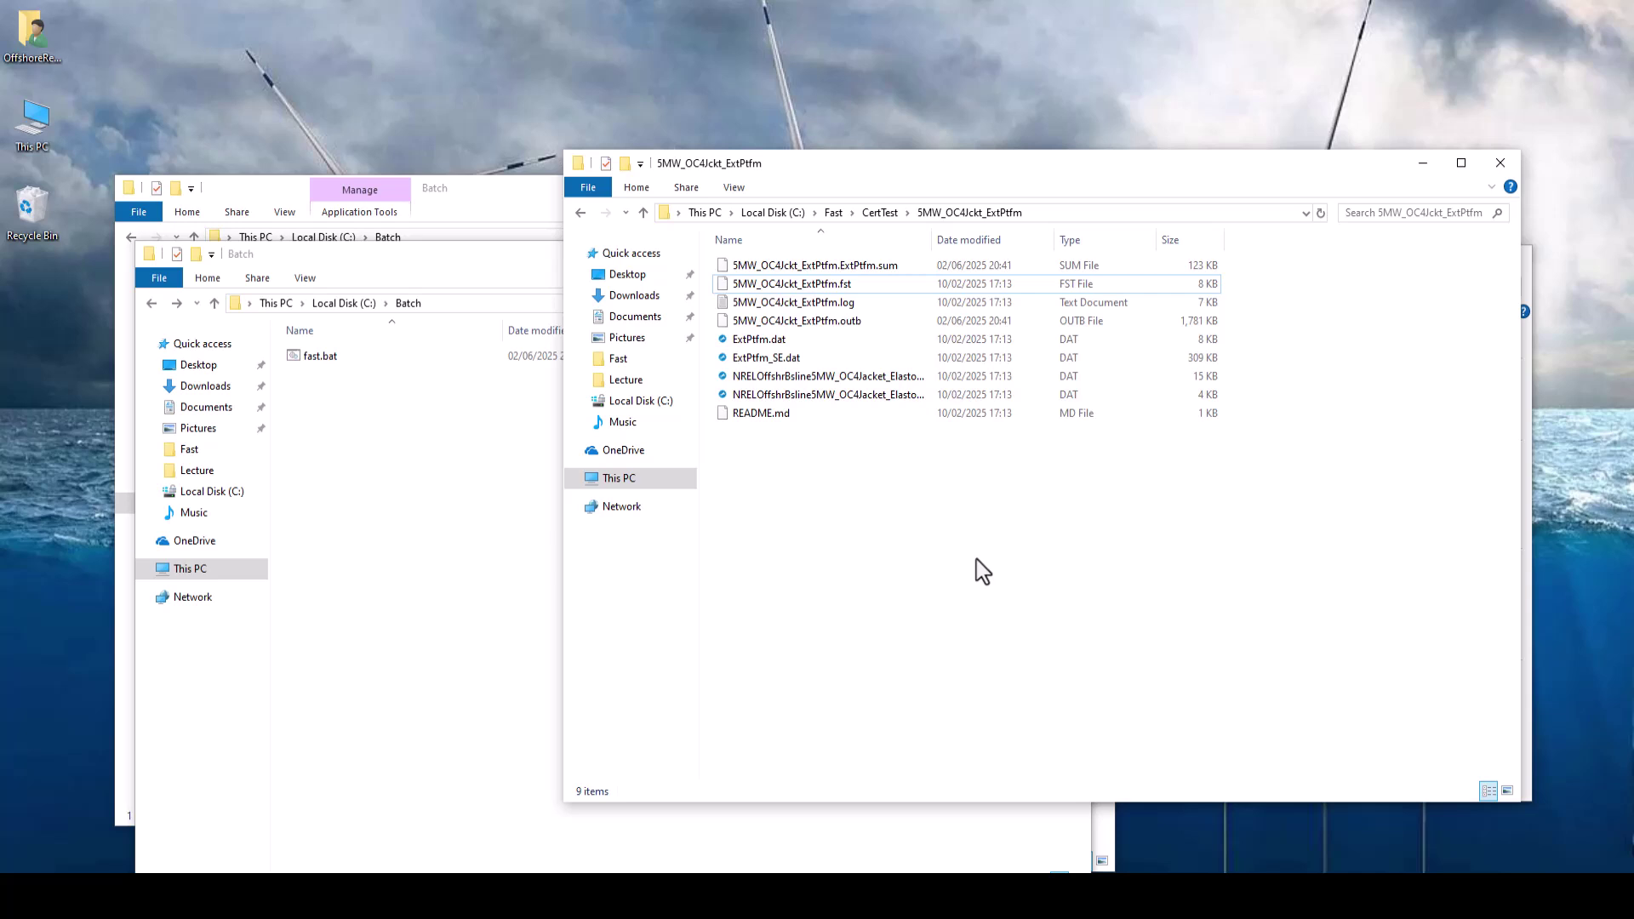
In a new PowerShell, run fast on the 5MW_OC4Jckt_ExtPtfm.fst path until it terminates normally.
key("super")
type("power")
key("Return")
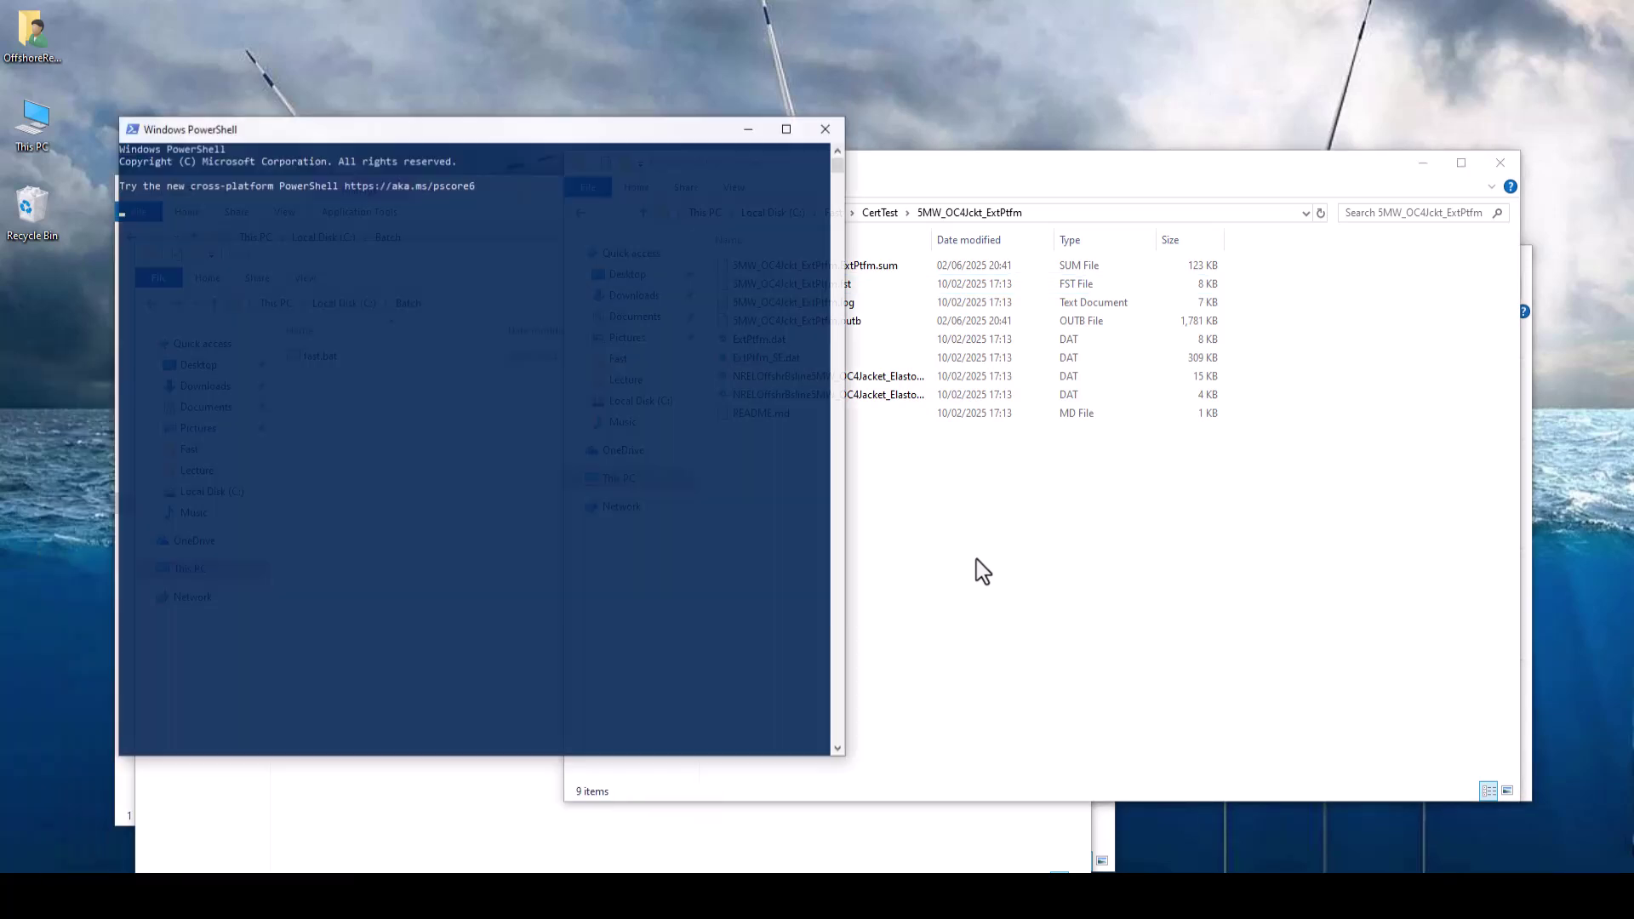
type("fast")
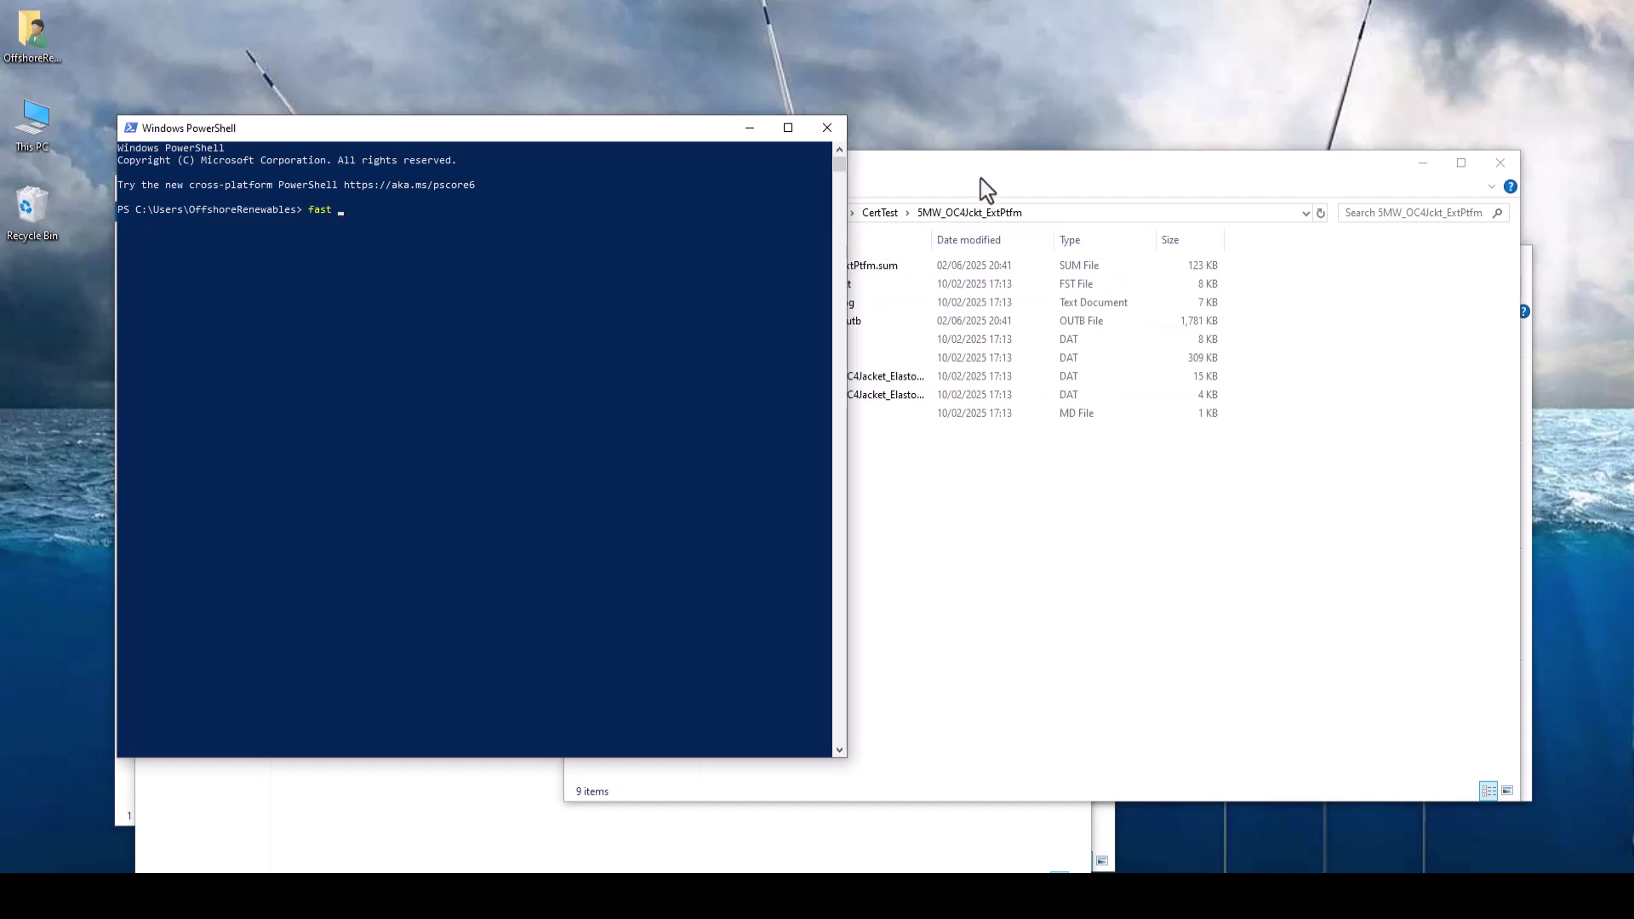
left_click_drag(980, 177, 1087, 193)
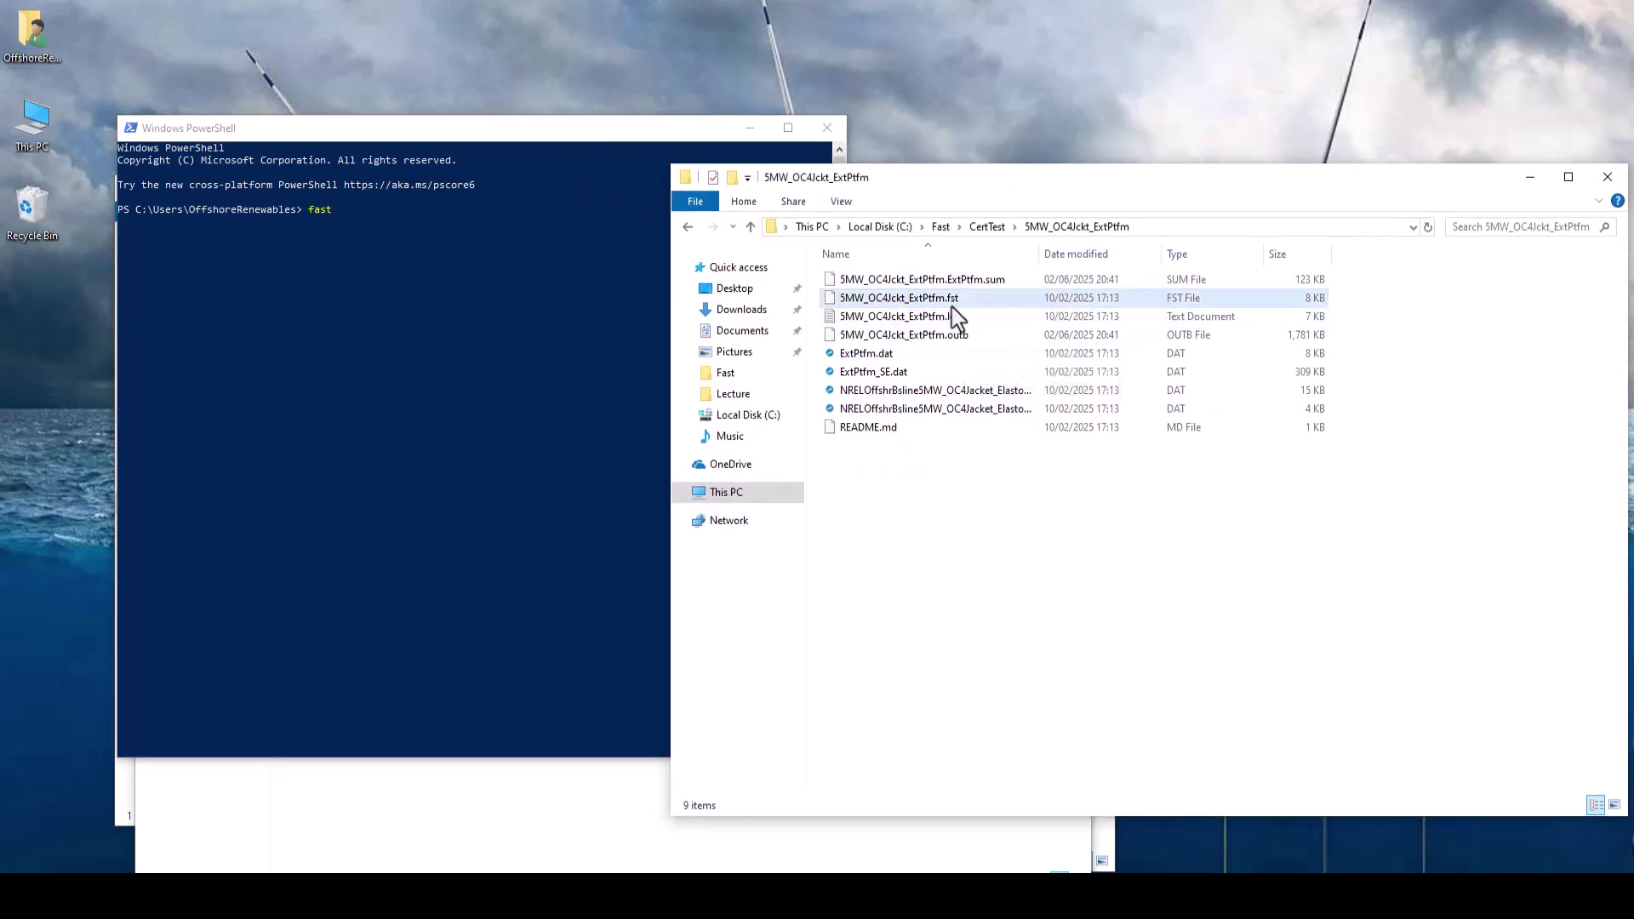
left_click_drag(952, 305, 480, 273)
left_click(579, 133)
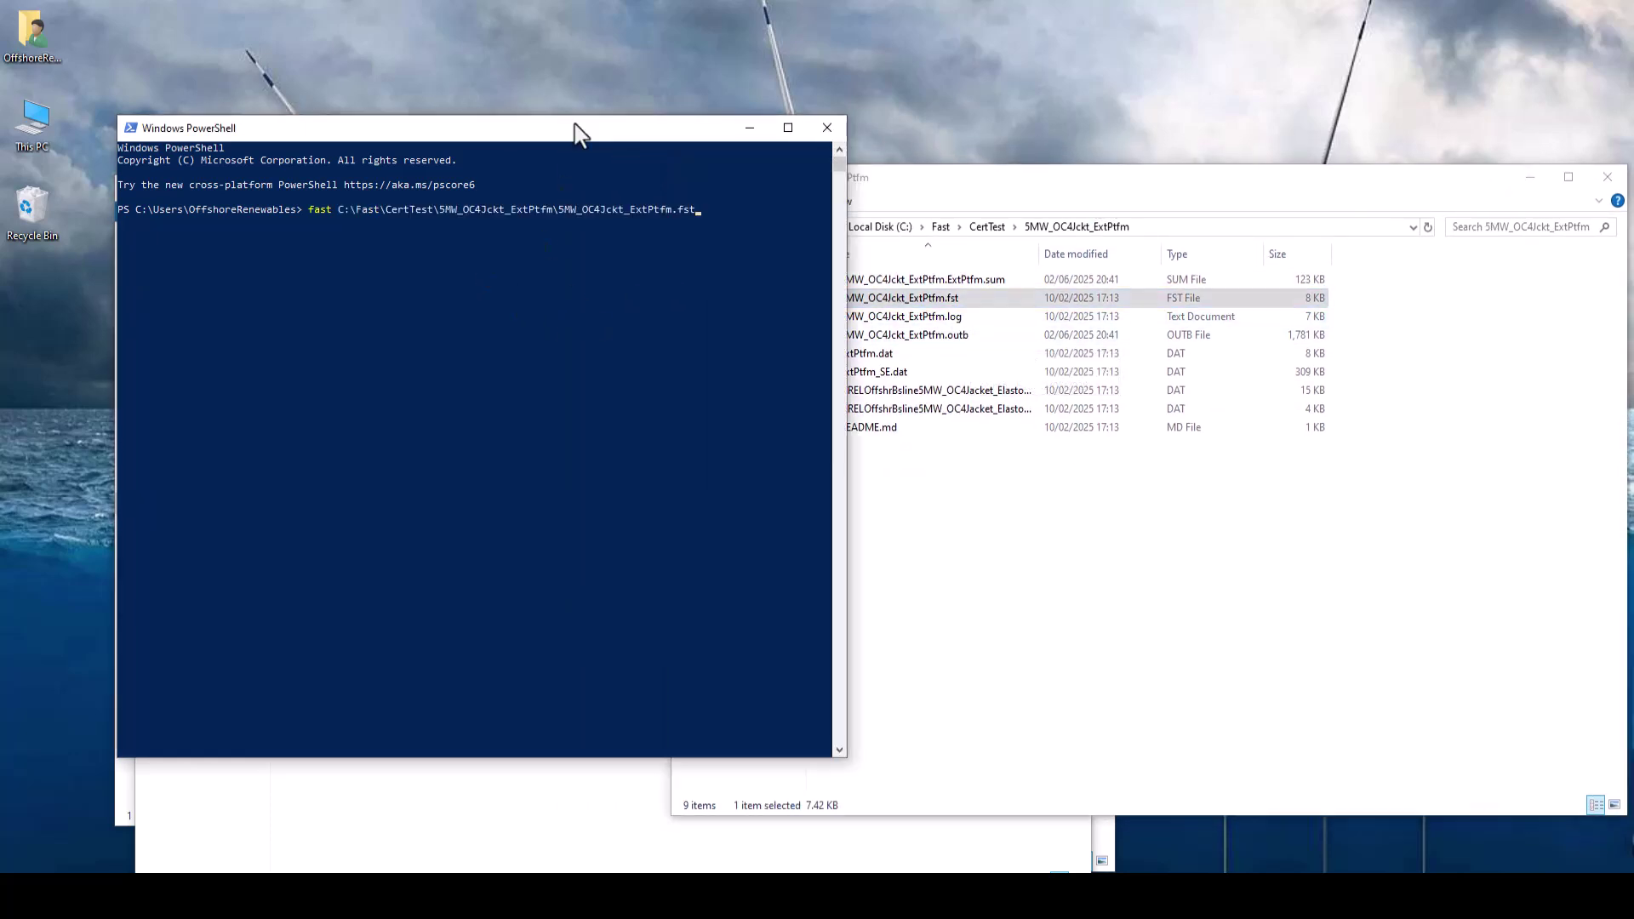
key("Return")
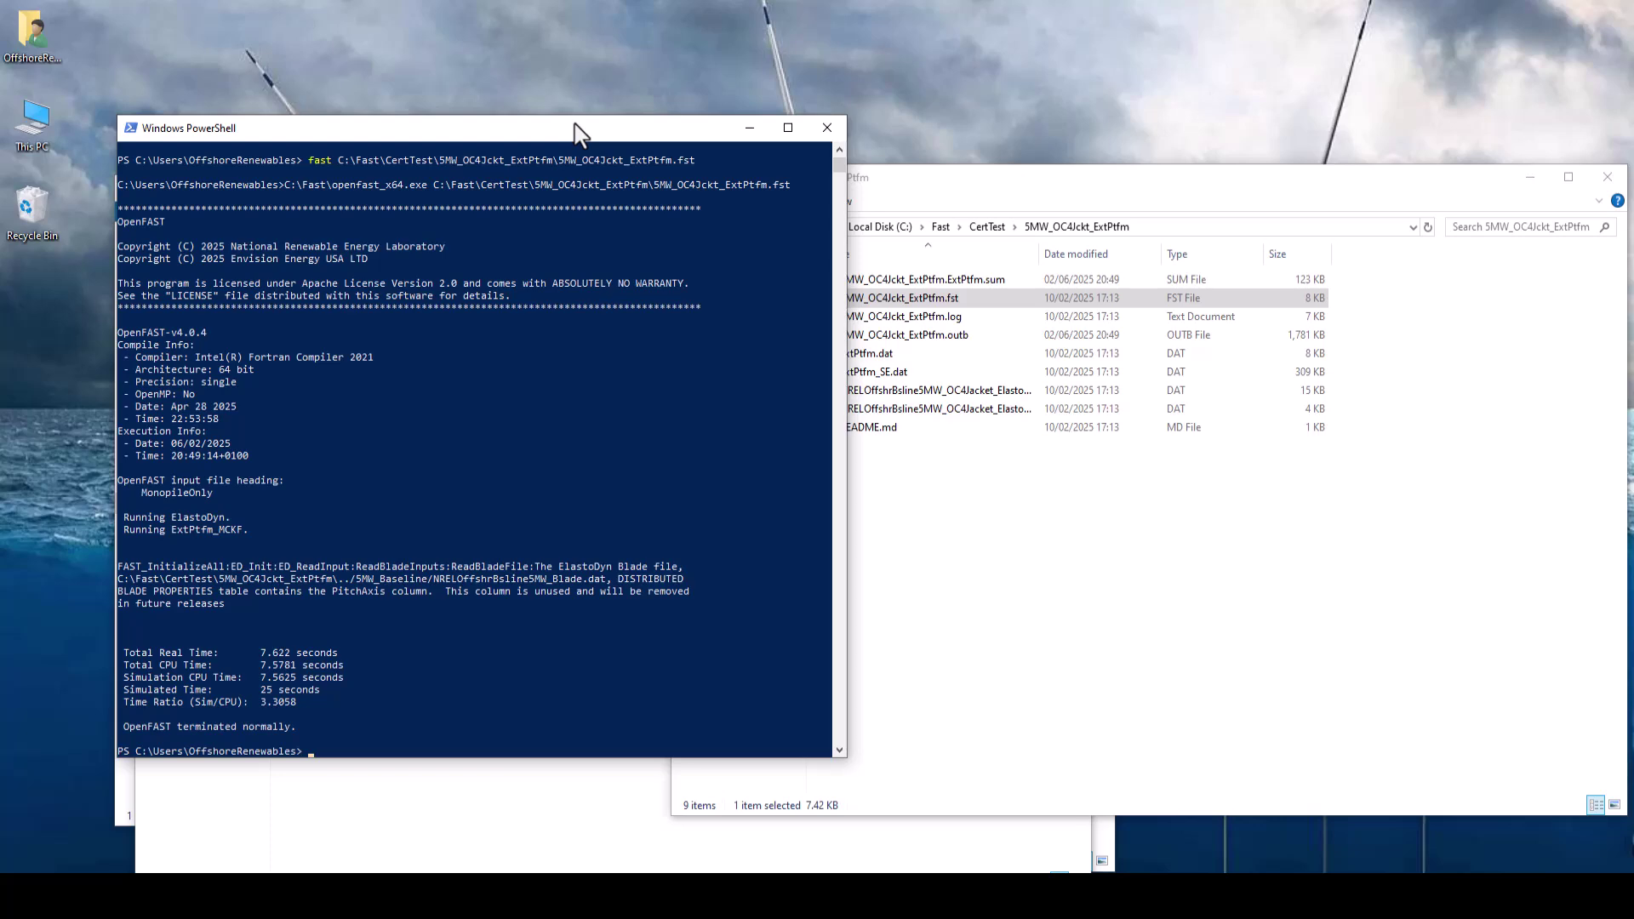
left_click_drag(578, 132, 1079, 205)
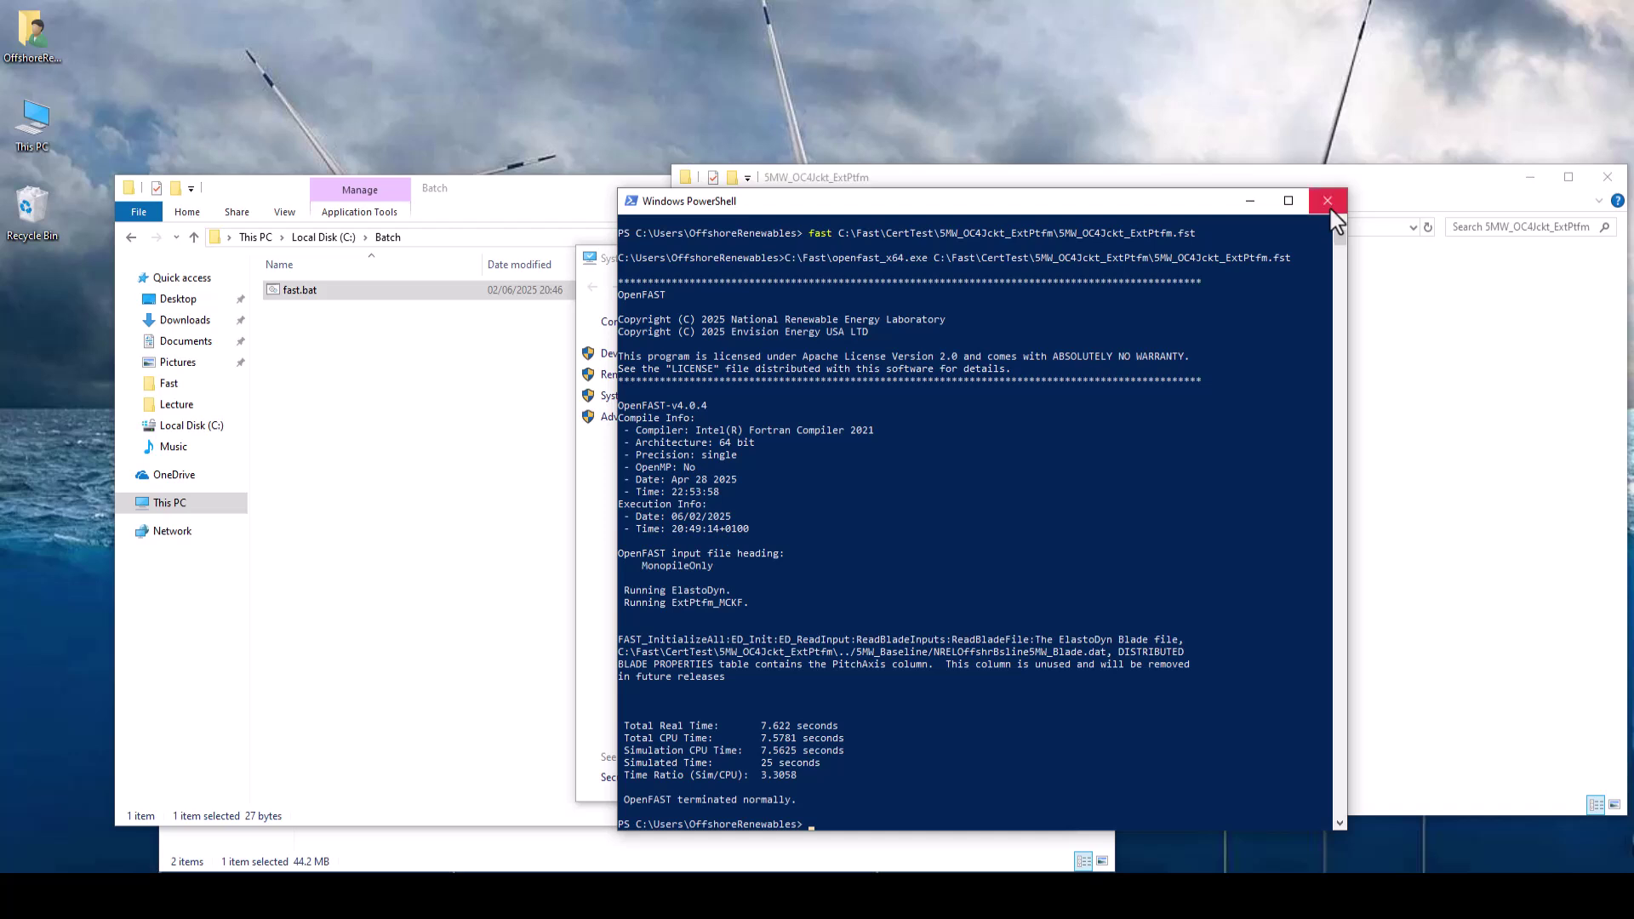
Close PowerShell and open 5MW_OC4Jckt_ExtPtfm.fst in Notepad++.
left_click(1326, 202)
left_click_drag(1289, 191, 1075, 180)
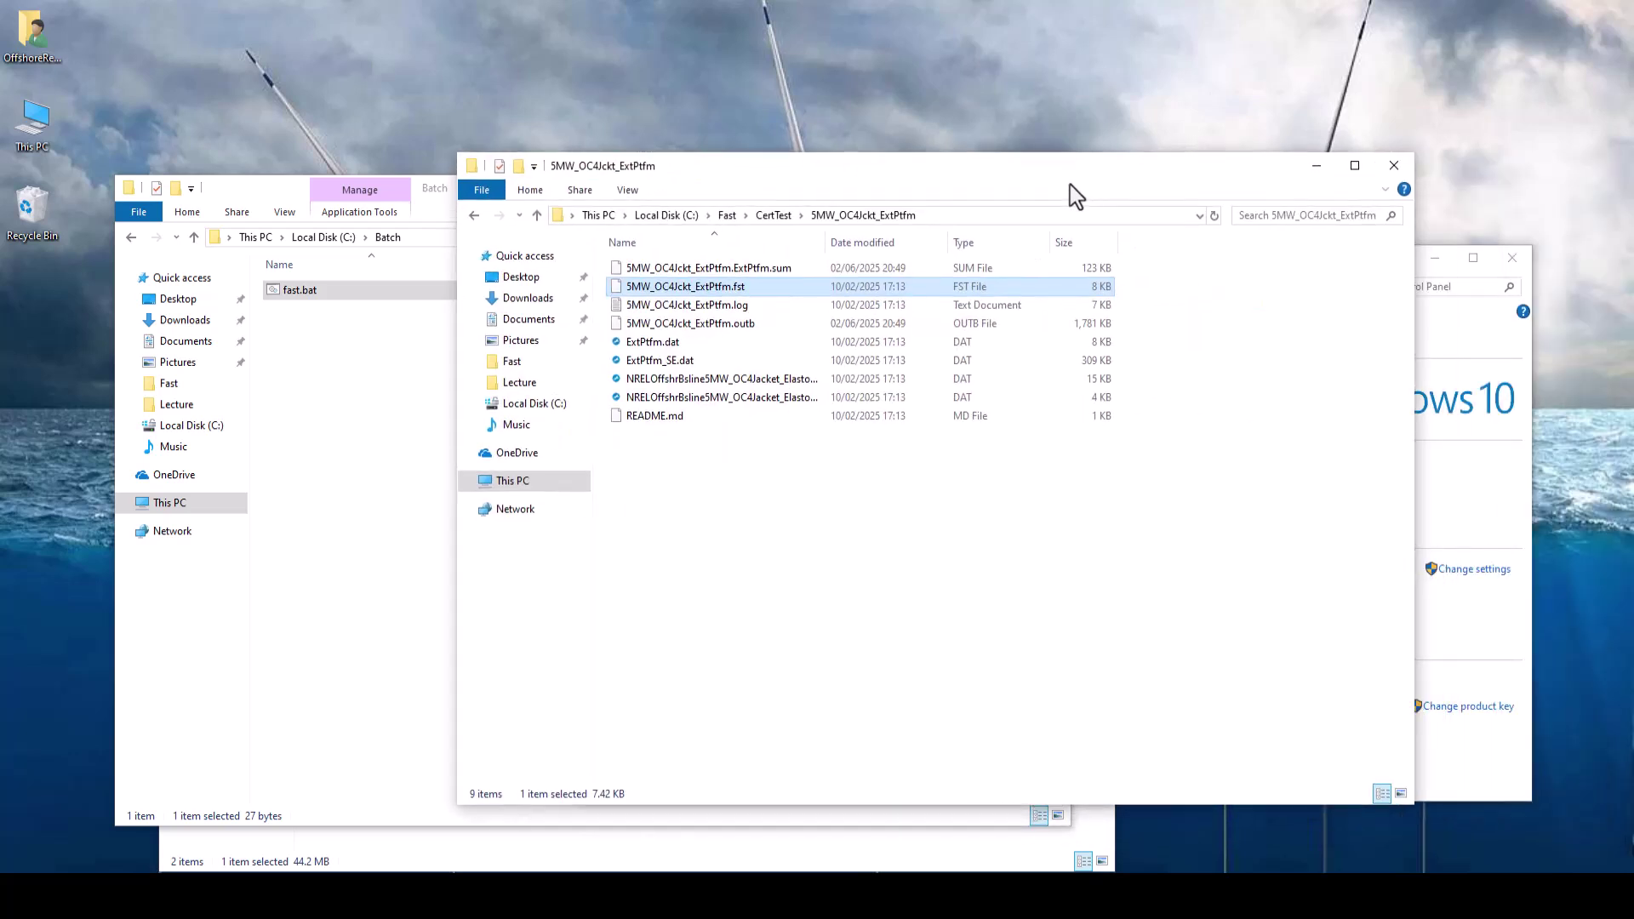
left_click(864, 465)
right_click(722, 299)
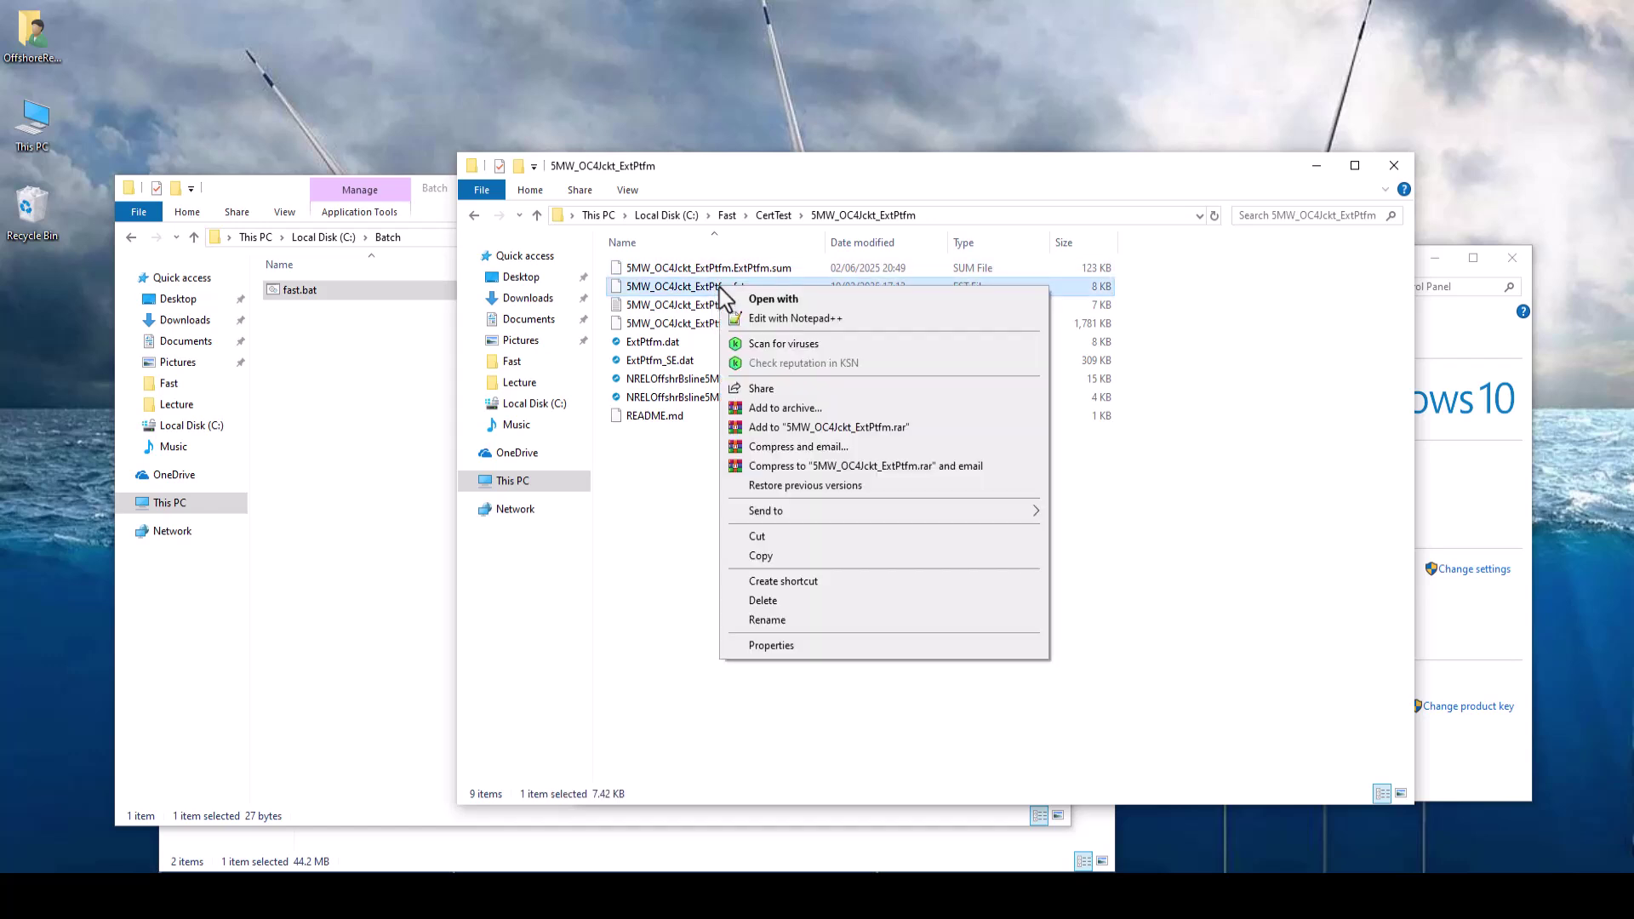
left_click(776, 319)
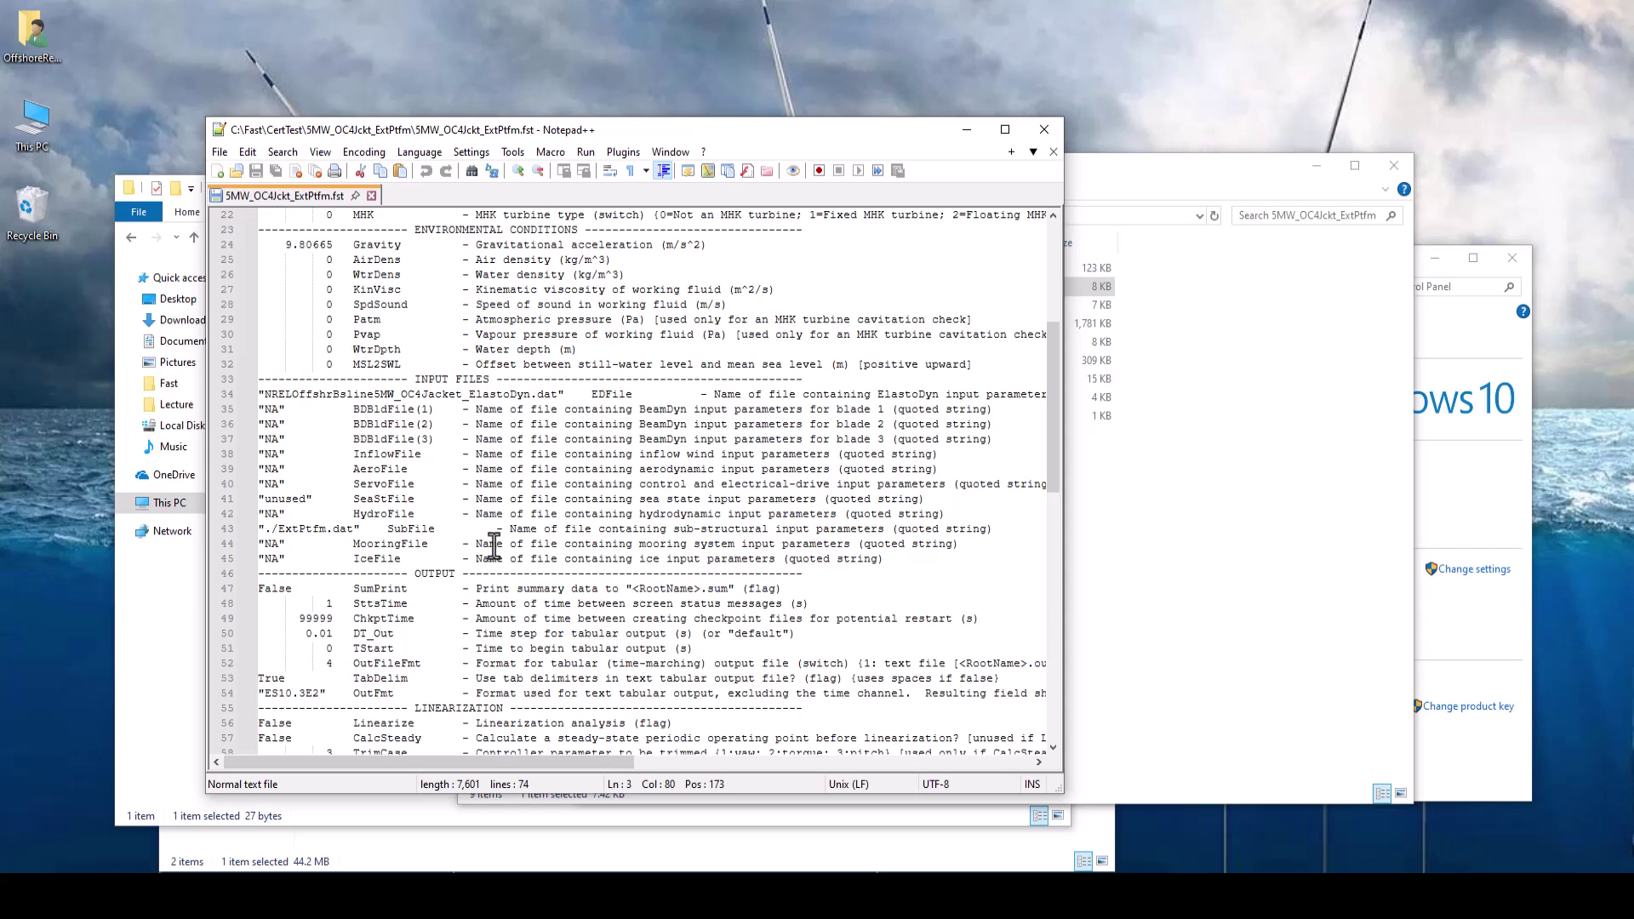
Change OutFileFmt on line 52 from 4 to 1, save the file and close Notepad++.
left_click_drag(410, 575, 455, 574)
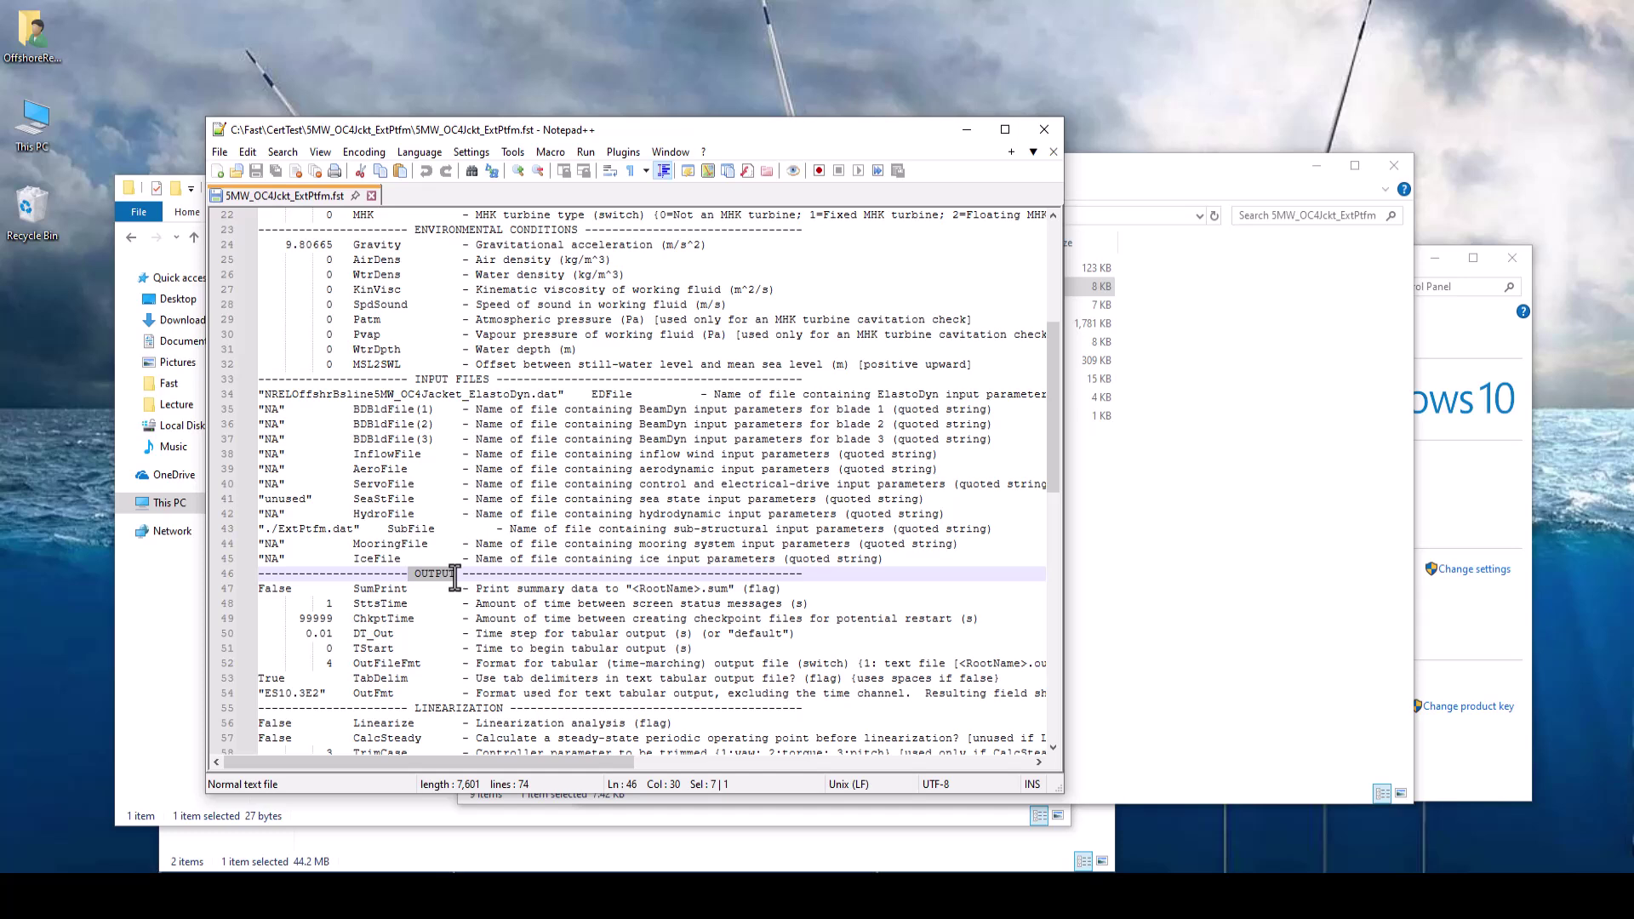
scroll(448, 579, "down", 7)
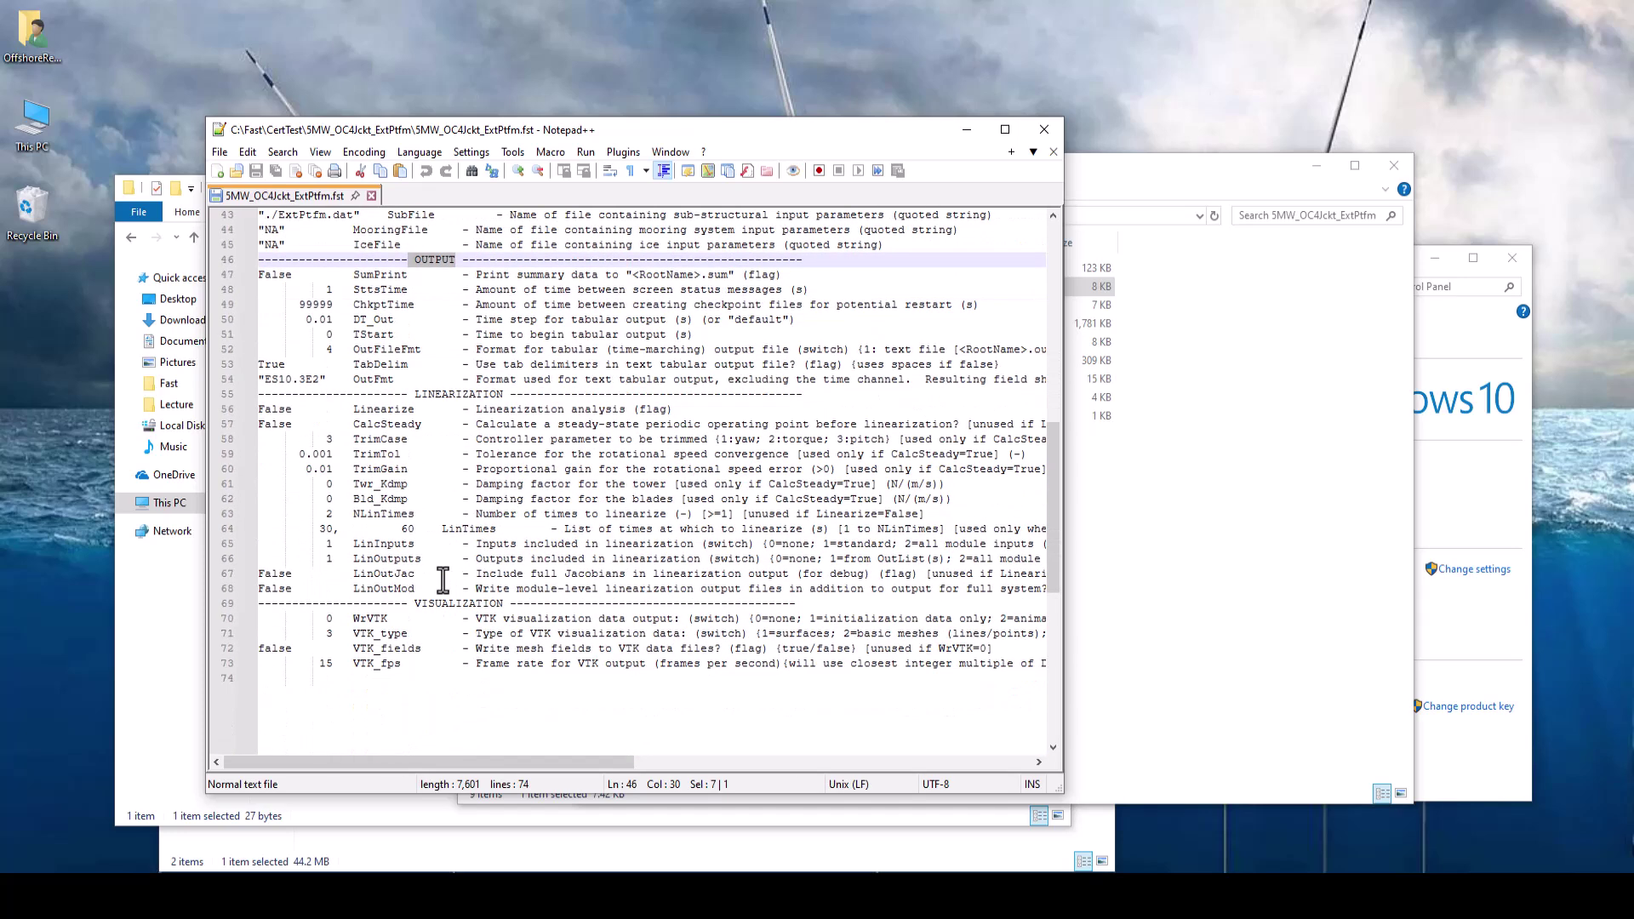
scroll(443, 580, "up", 1)
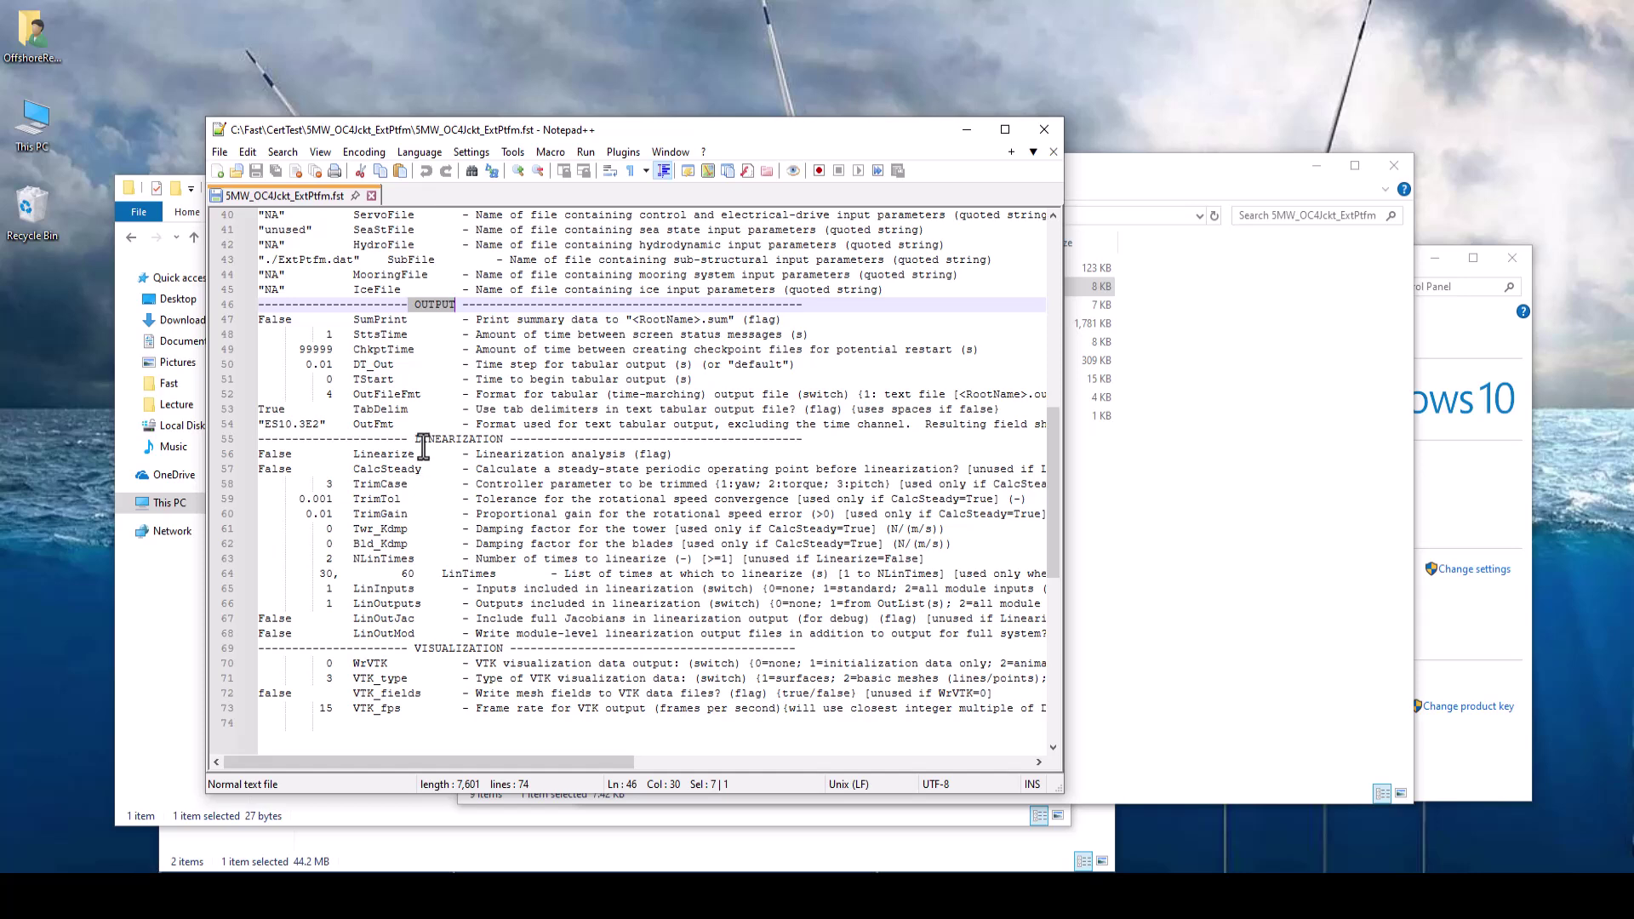
left_click_drag(352, 394, 421, 394)
left_click(331, 394)
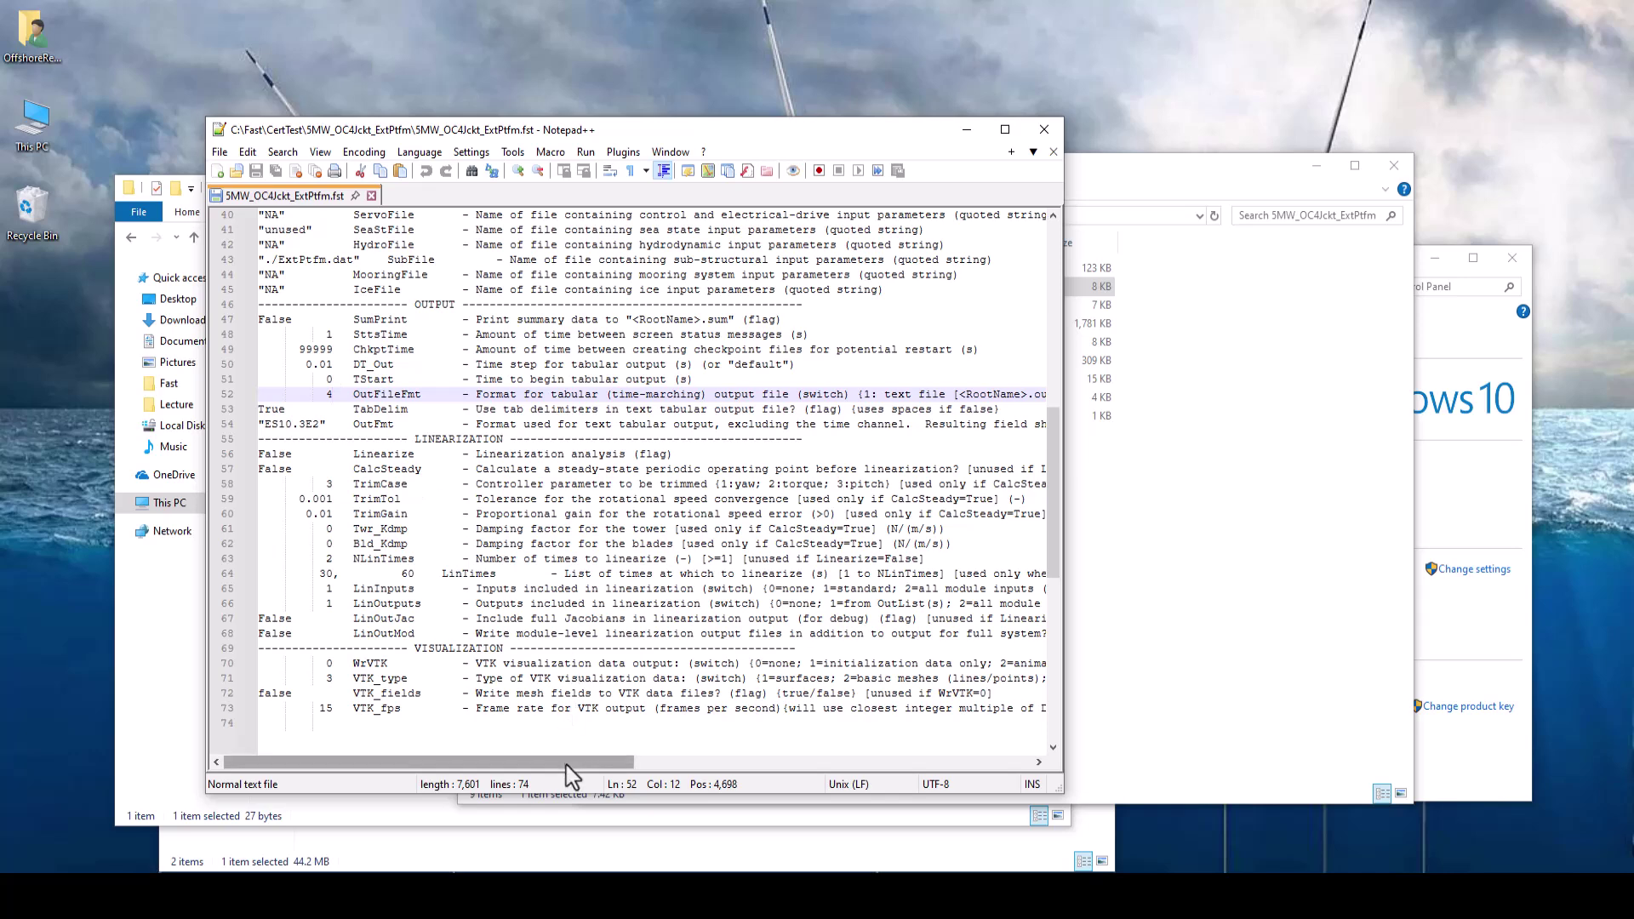
left_click_drag(590, 762, 1016, 730)
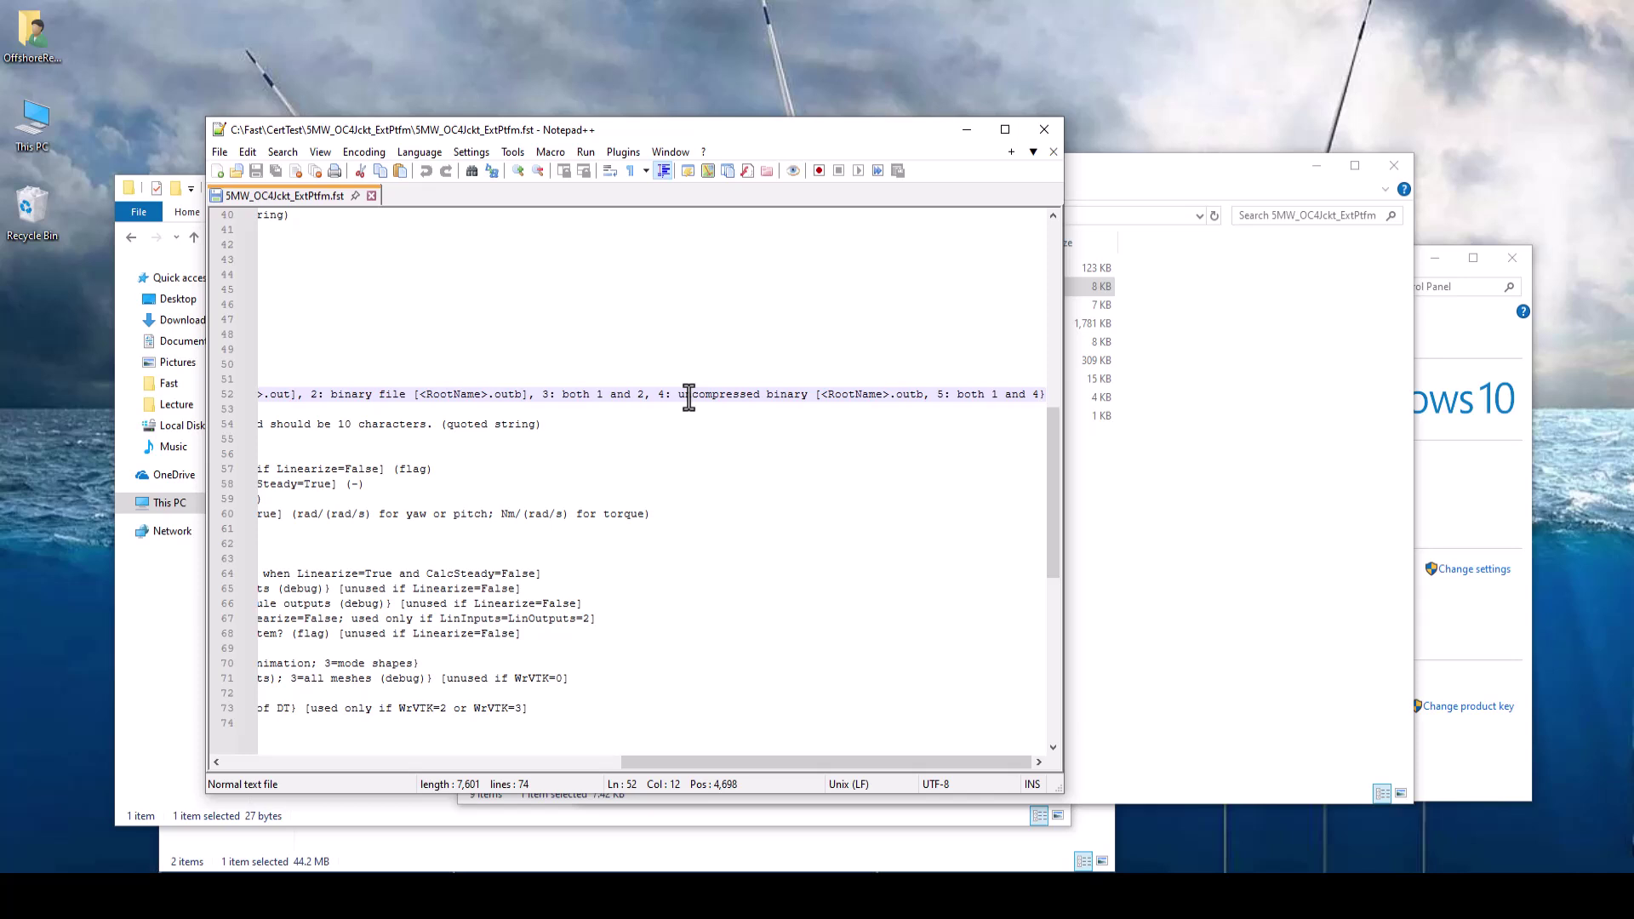
left_click_drag(748, 762, 386, 763)
key("BackSpace")
type("1")
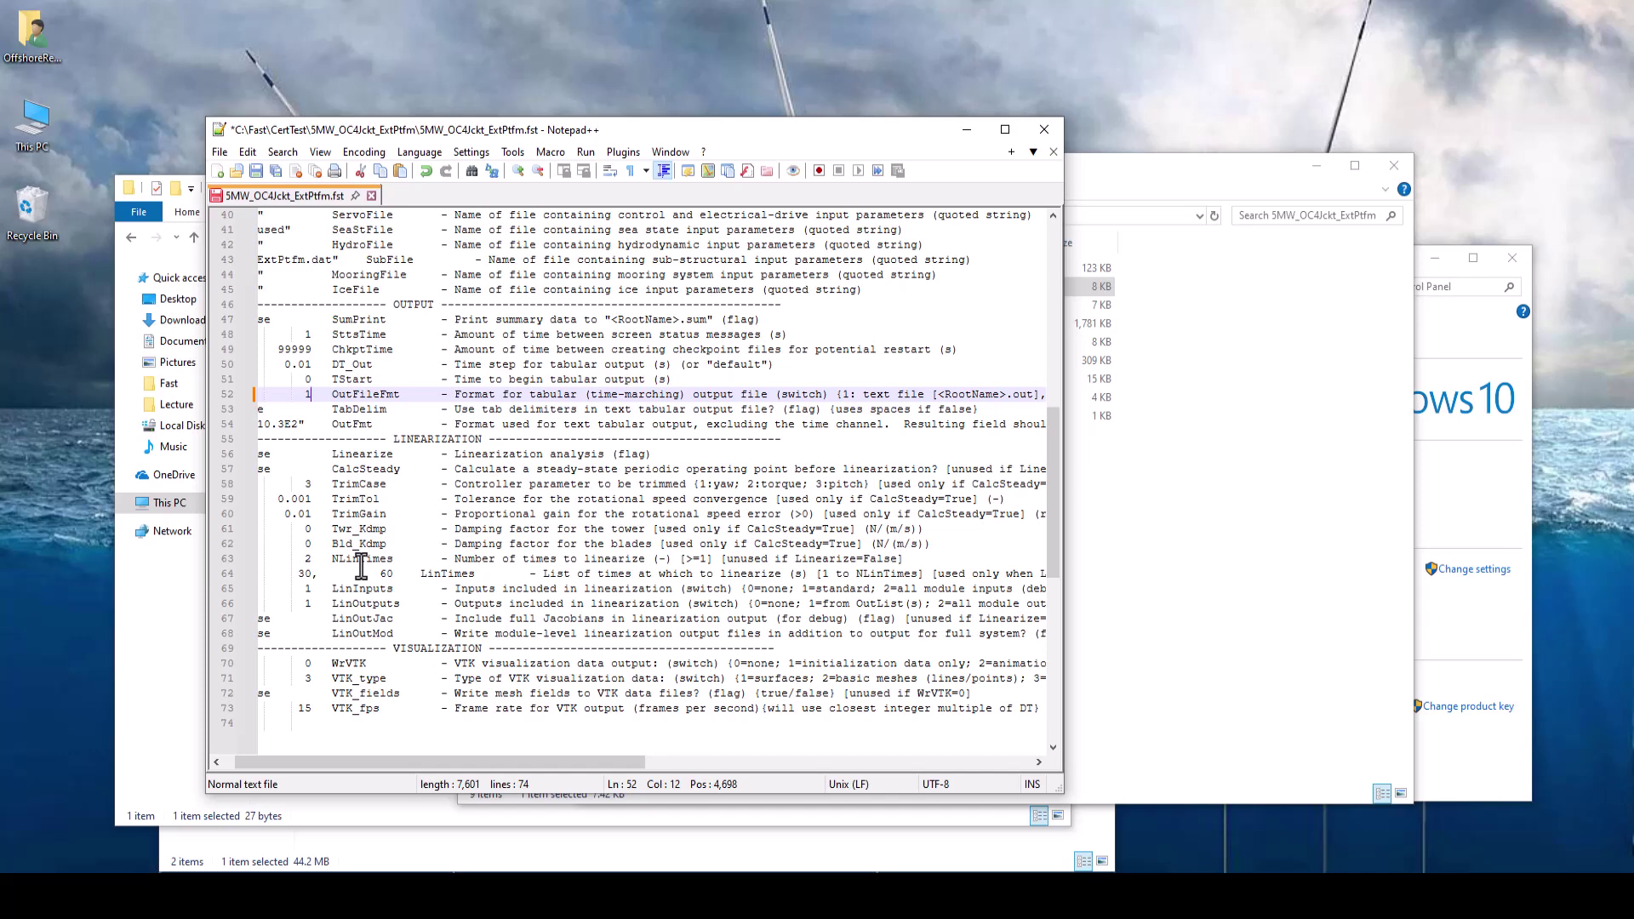
key("ctrl+s")
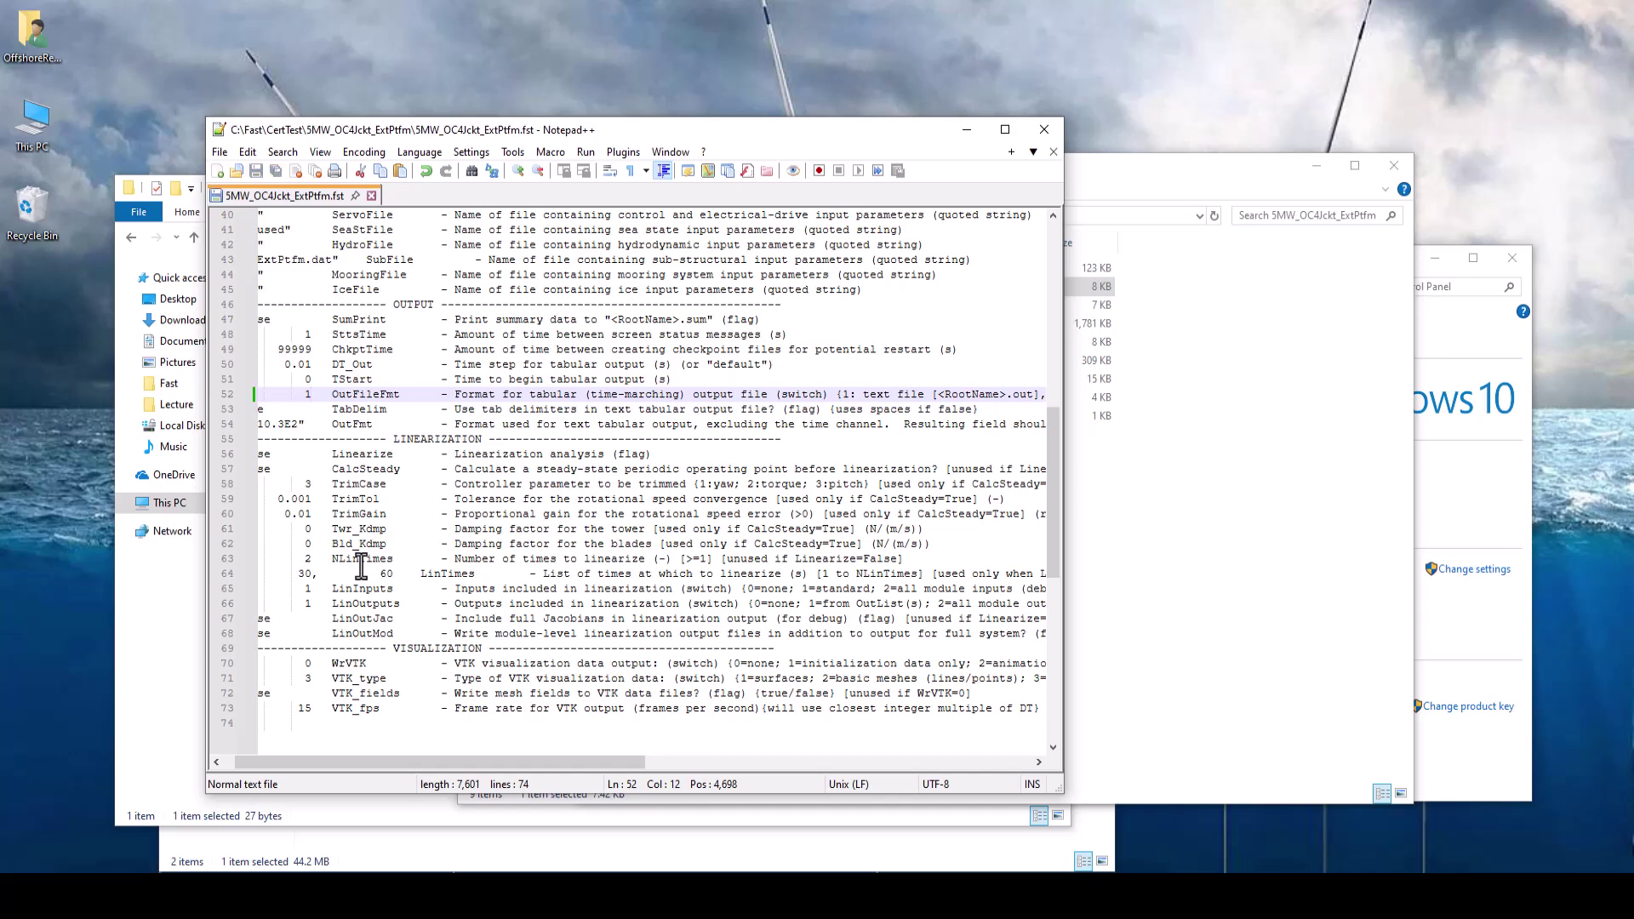
left_click(1041, 129)
Launch Windows PowerShell from the Start search.
left_click(847, 529)
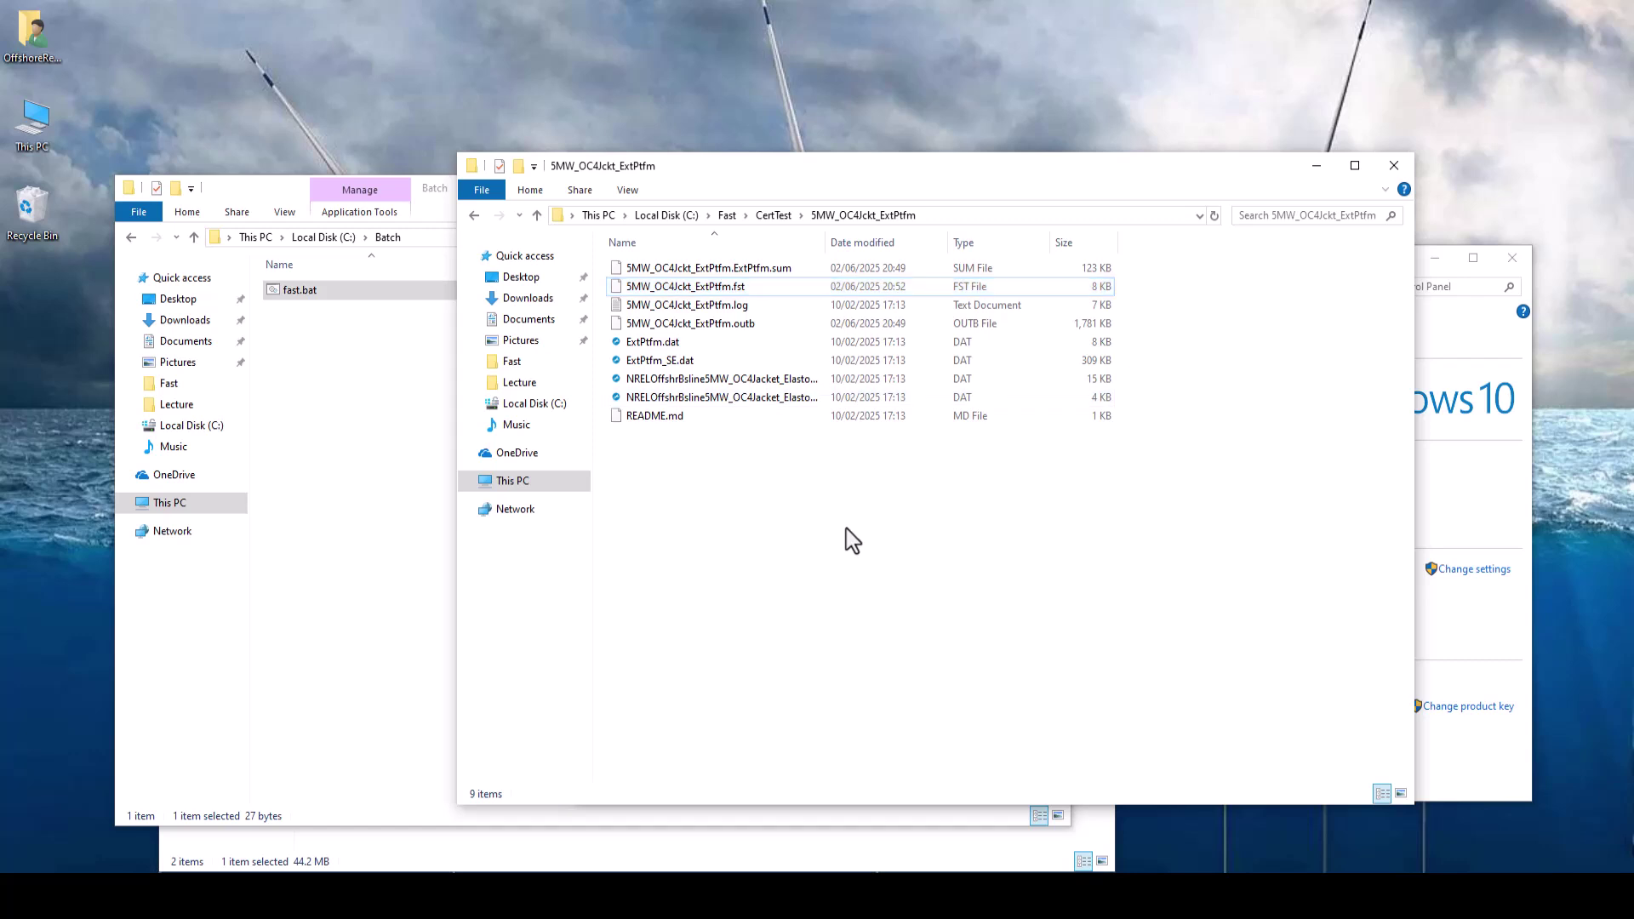
key("super")
type("powershell")
key("Return")
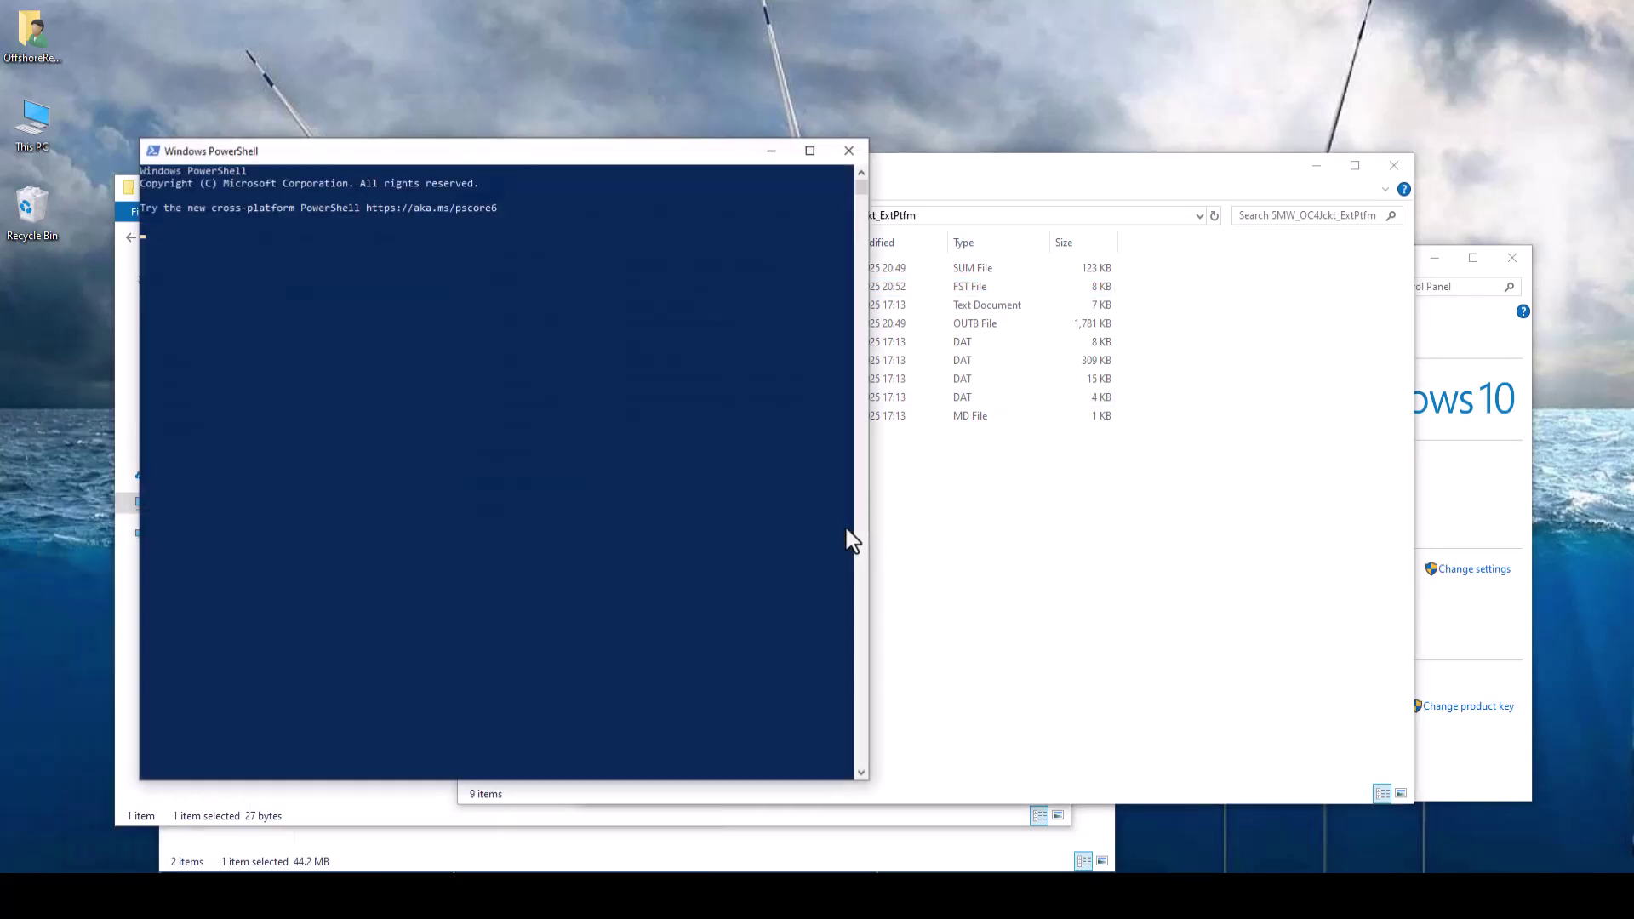
Run fast on 5MW_OC4Jckt_ExtPtfm.fst, dragging the file in to supply its path.
type("fast")
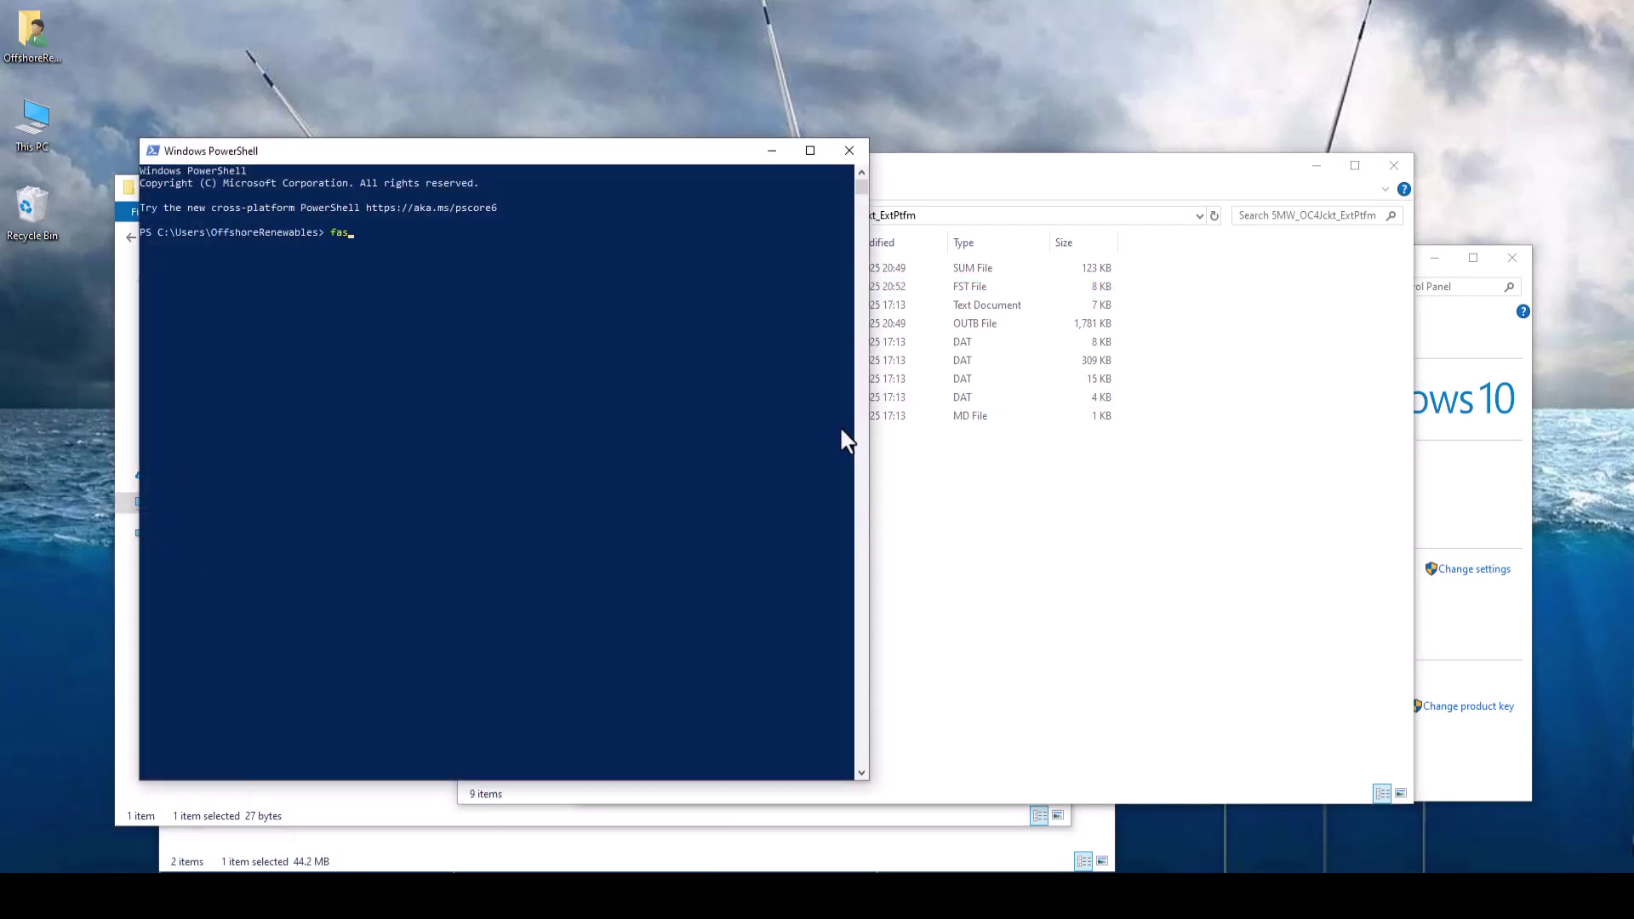
left_click(985, 182)
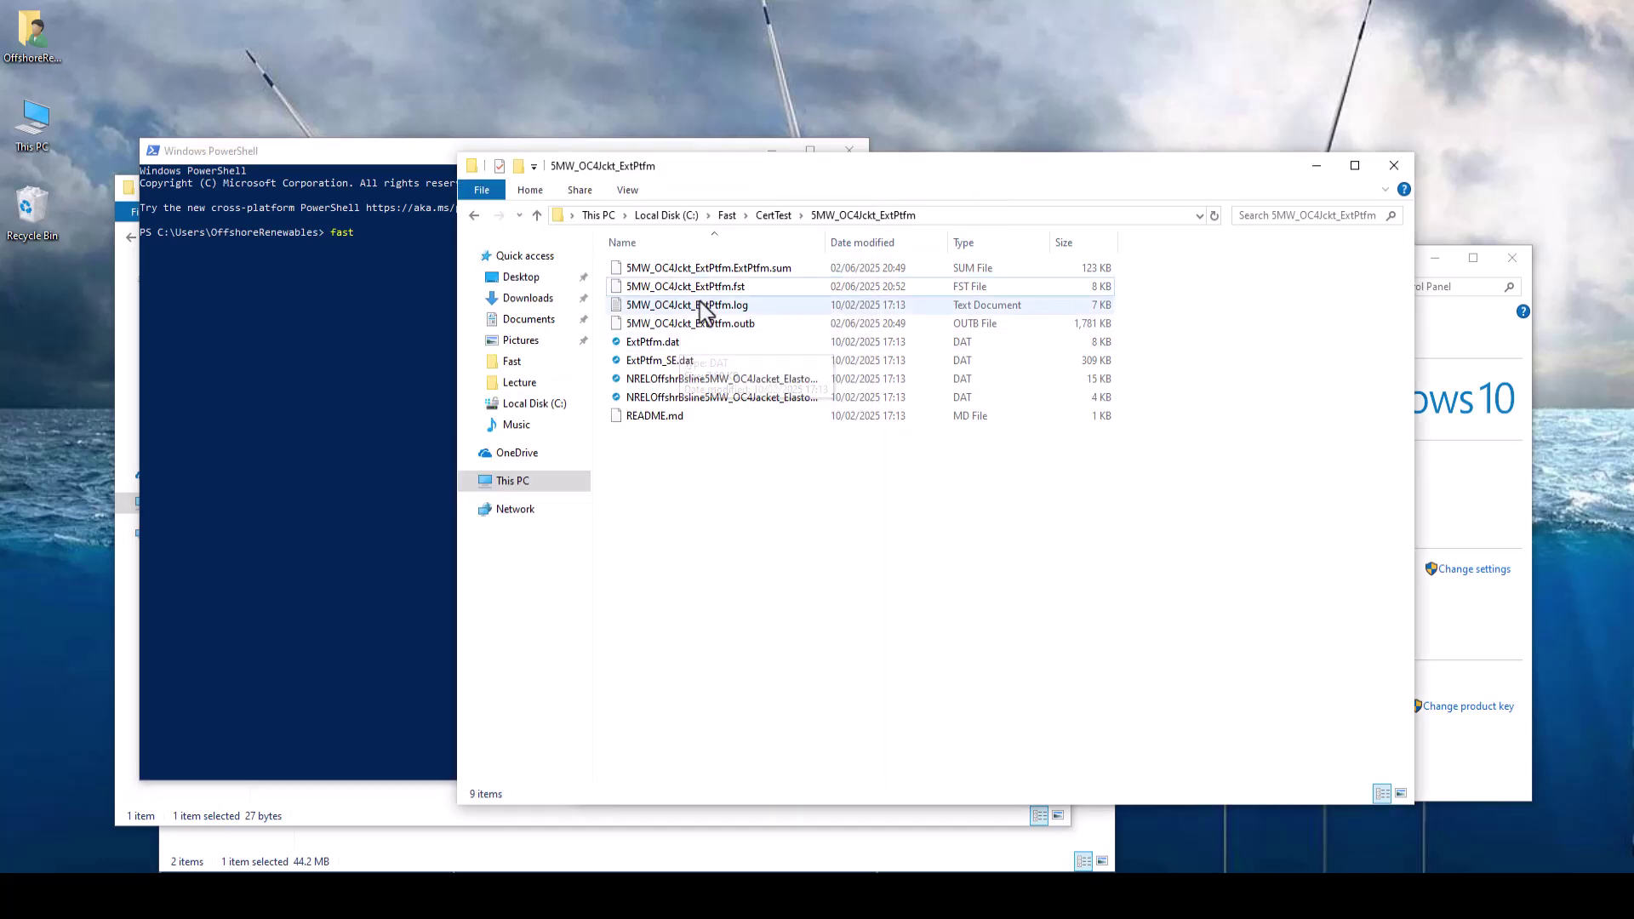
left_click_drag(686, 287, 400, 174)
left_click(357, 233)
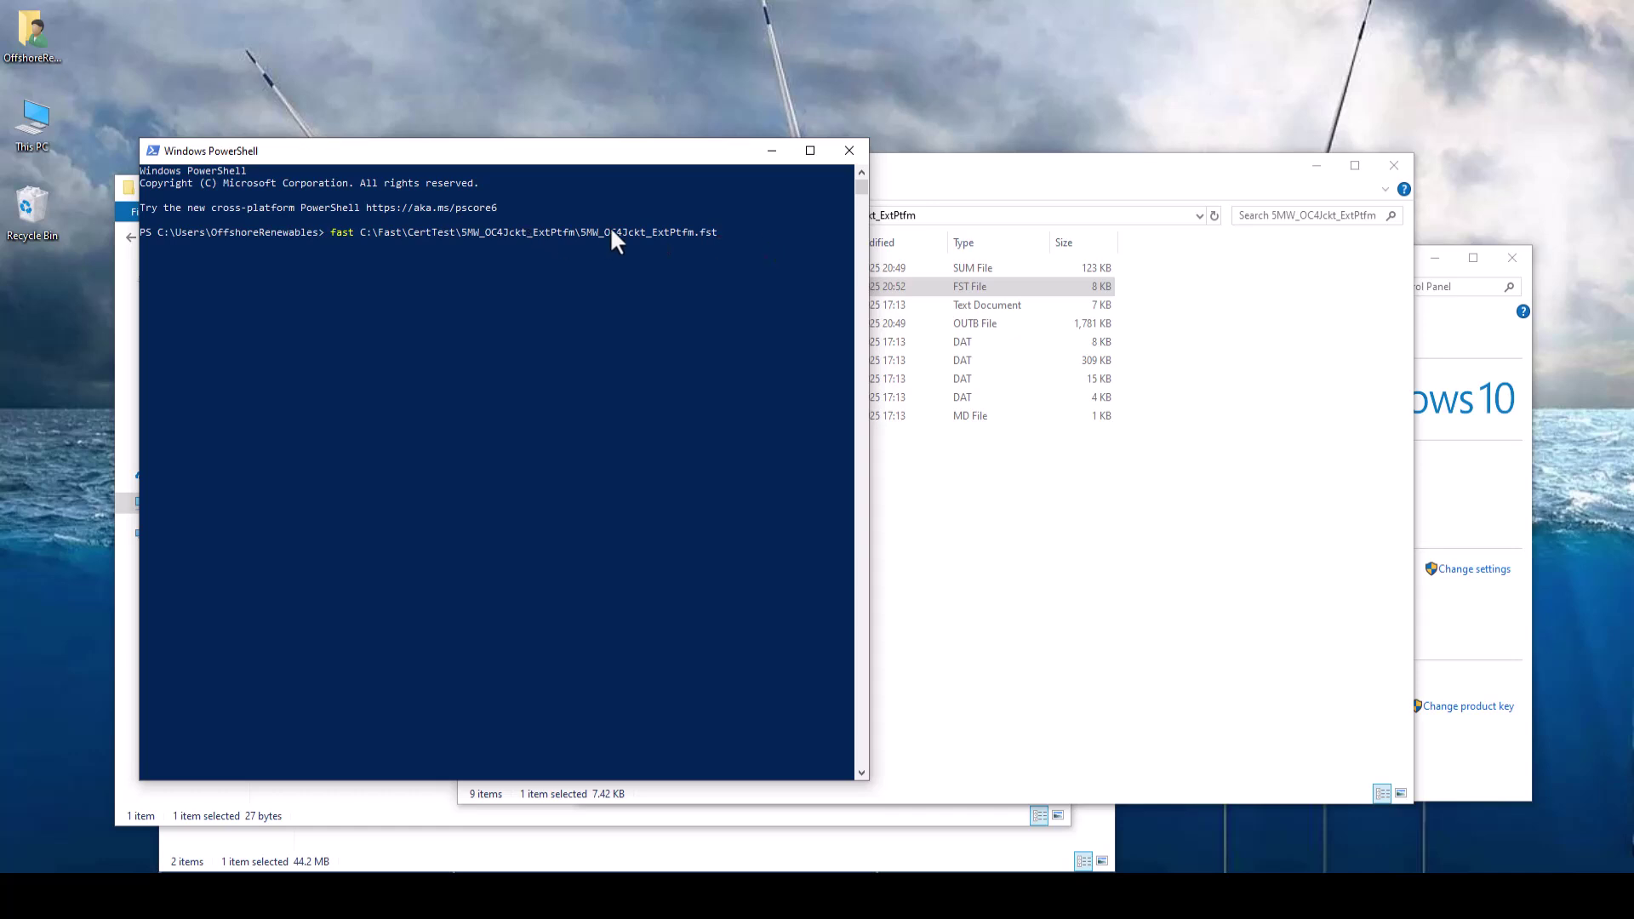
left_click(968, 187)
key("Return")
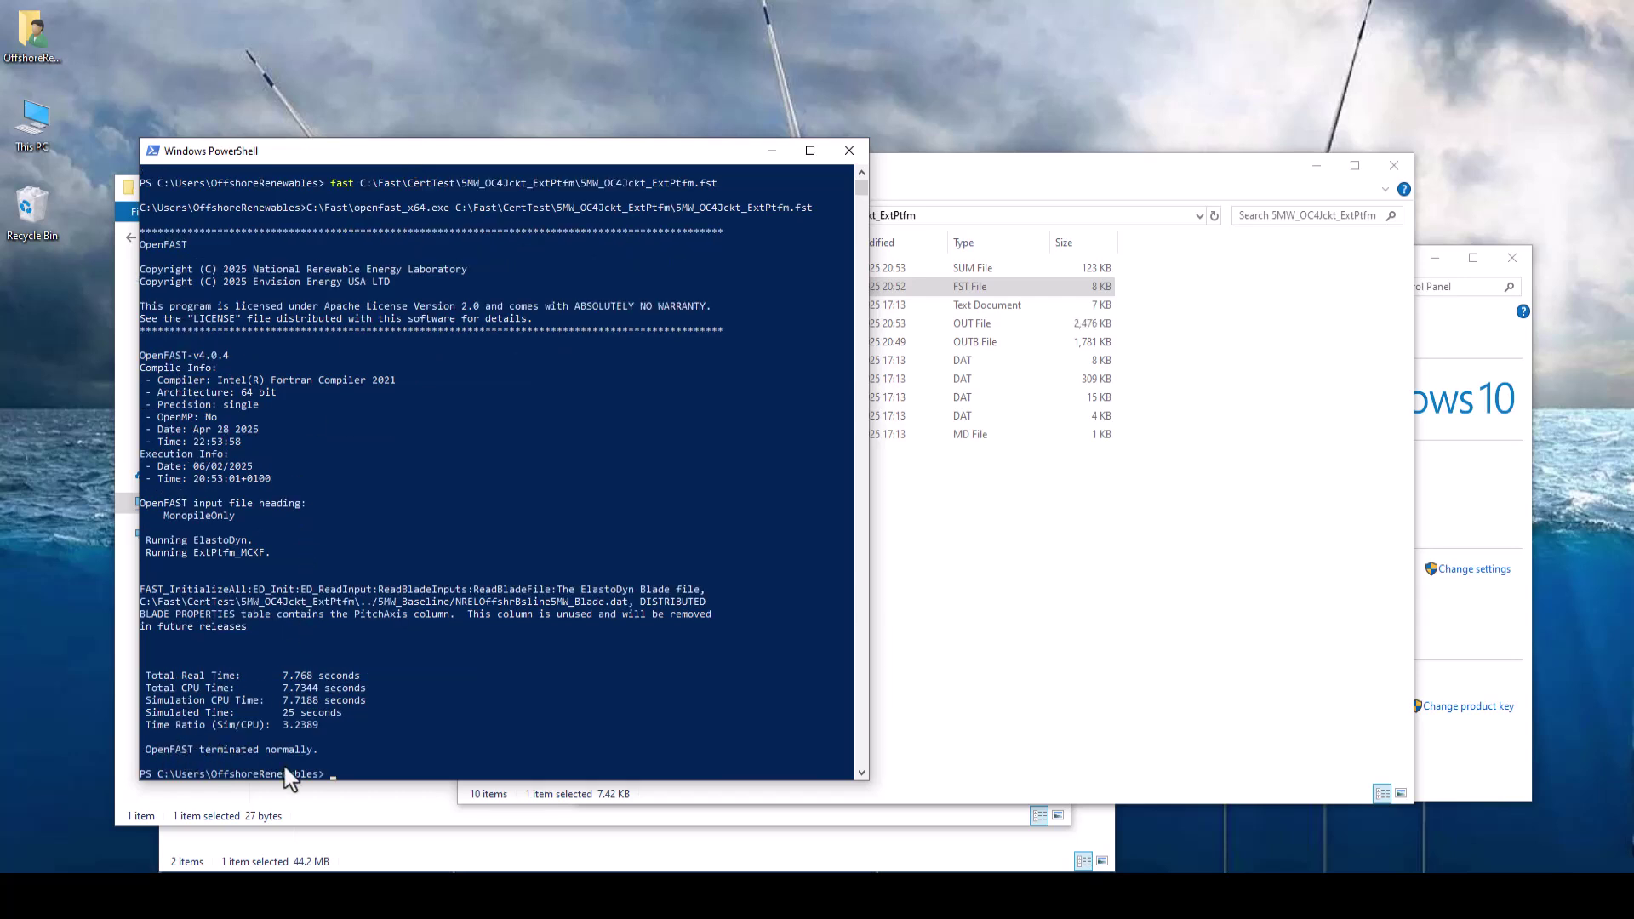
Close PowerShell and refresh the simulation folder so the new .out file appears.
left_click(837, 166)
left_click_drag(846, 175, 864, 117)
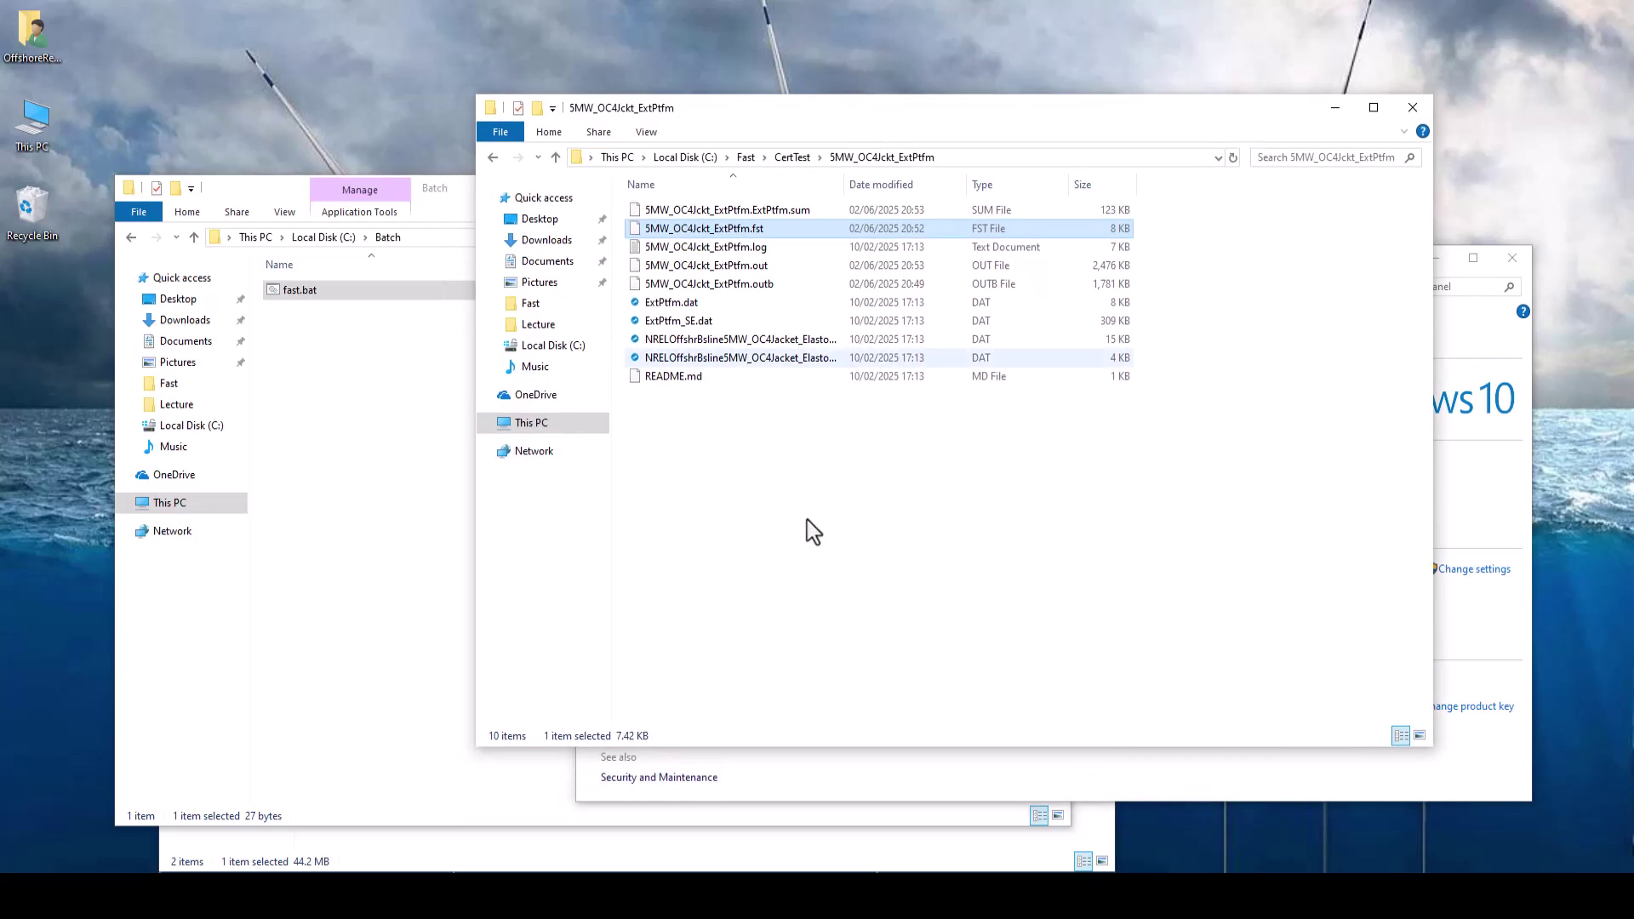
left_click(810, 510)
right_click(805, 441)
left_click(894, 510)
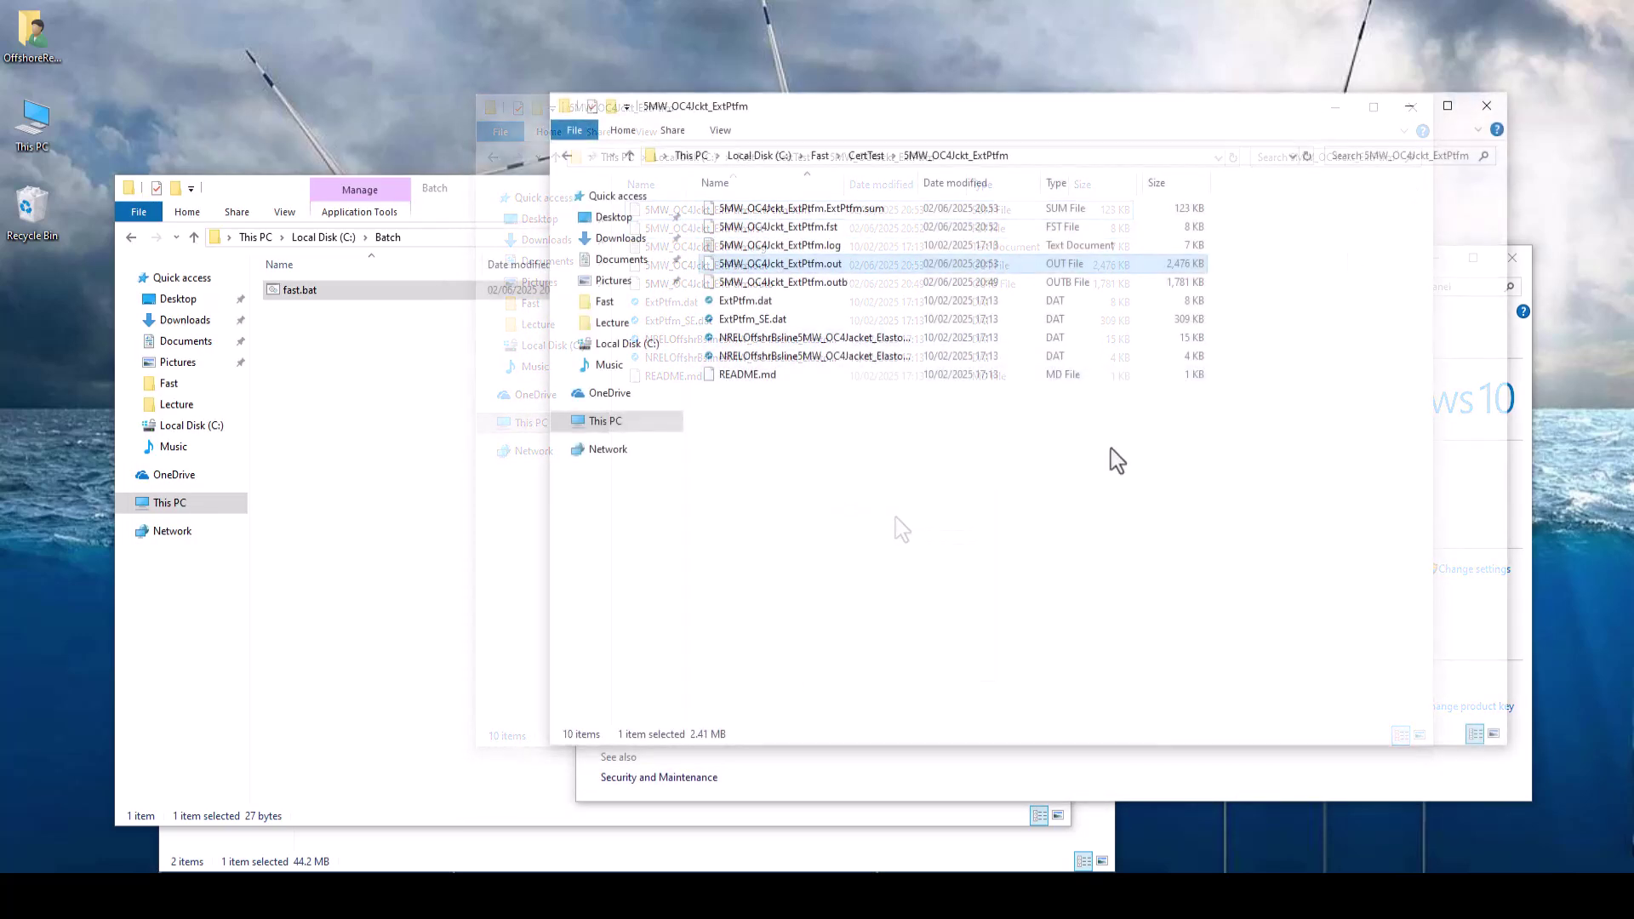
left_click(1052, 514)
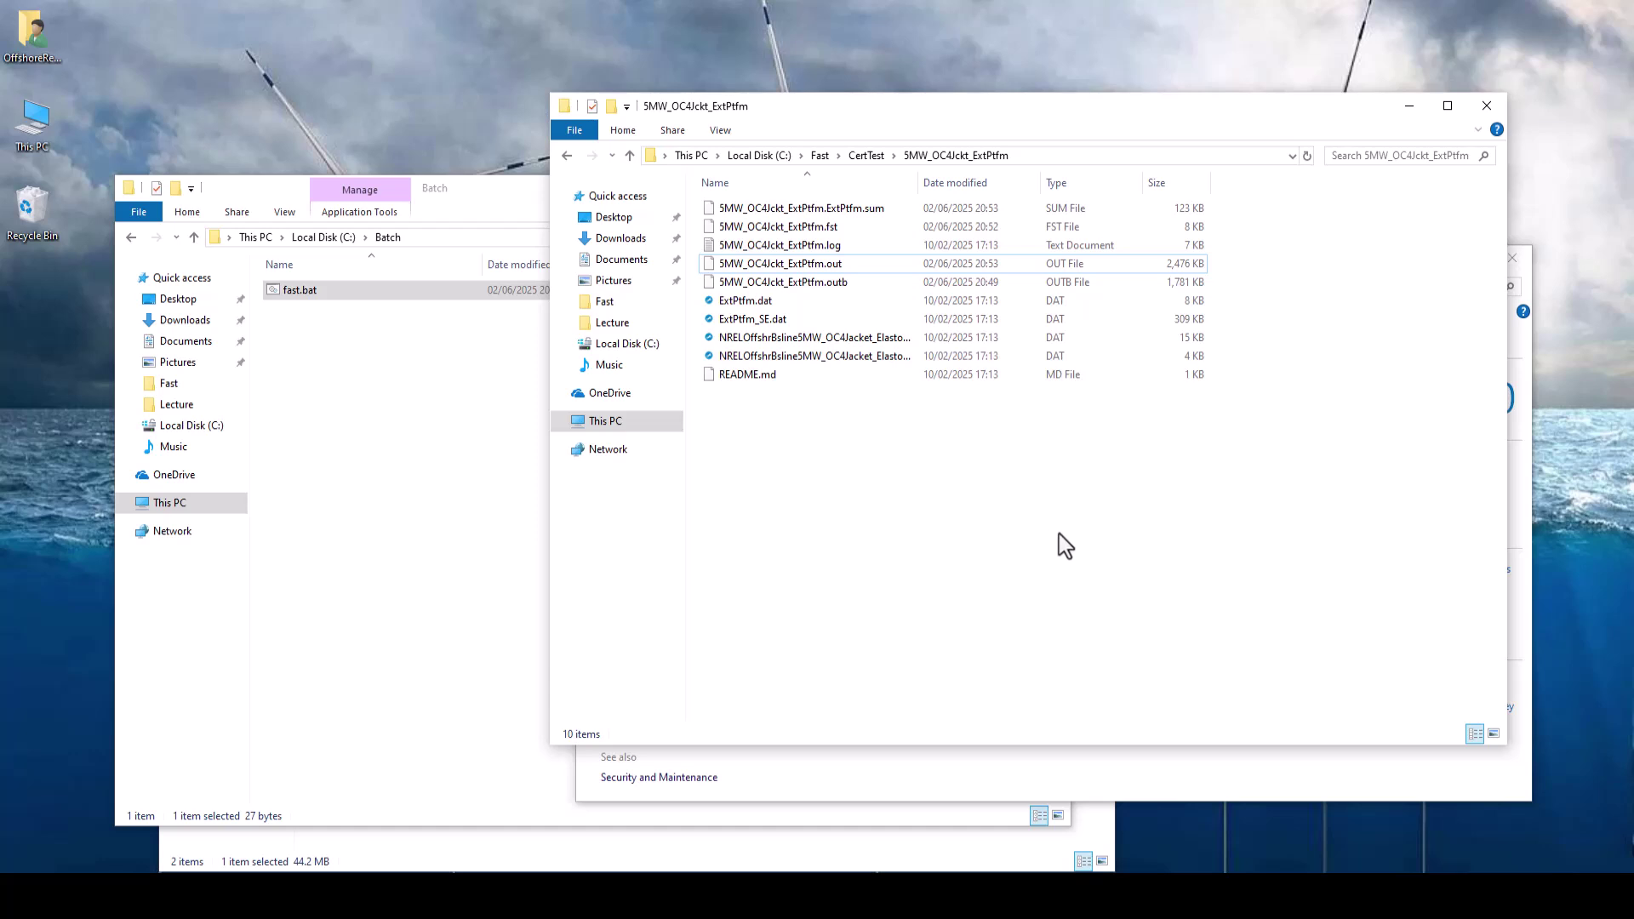
Open 5MW_OC4Jckt_ExtPtfm.out in Notepad++ to inspect the results, then close it.
right_click(831, 268)
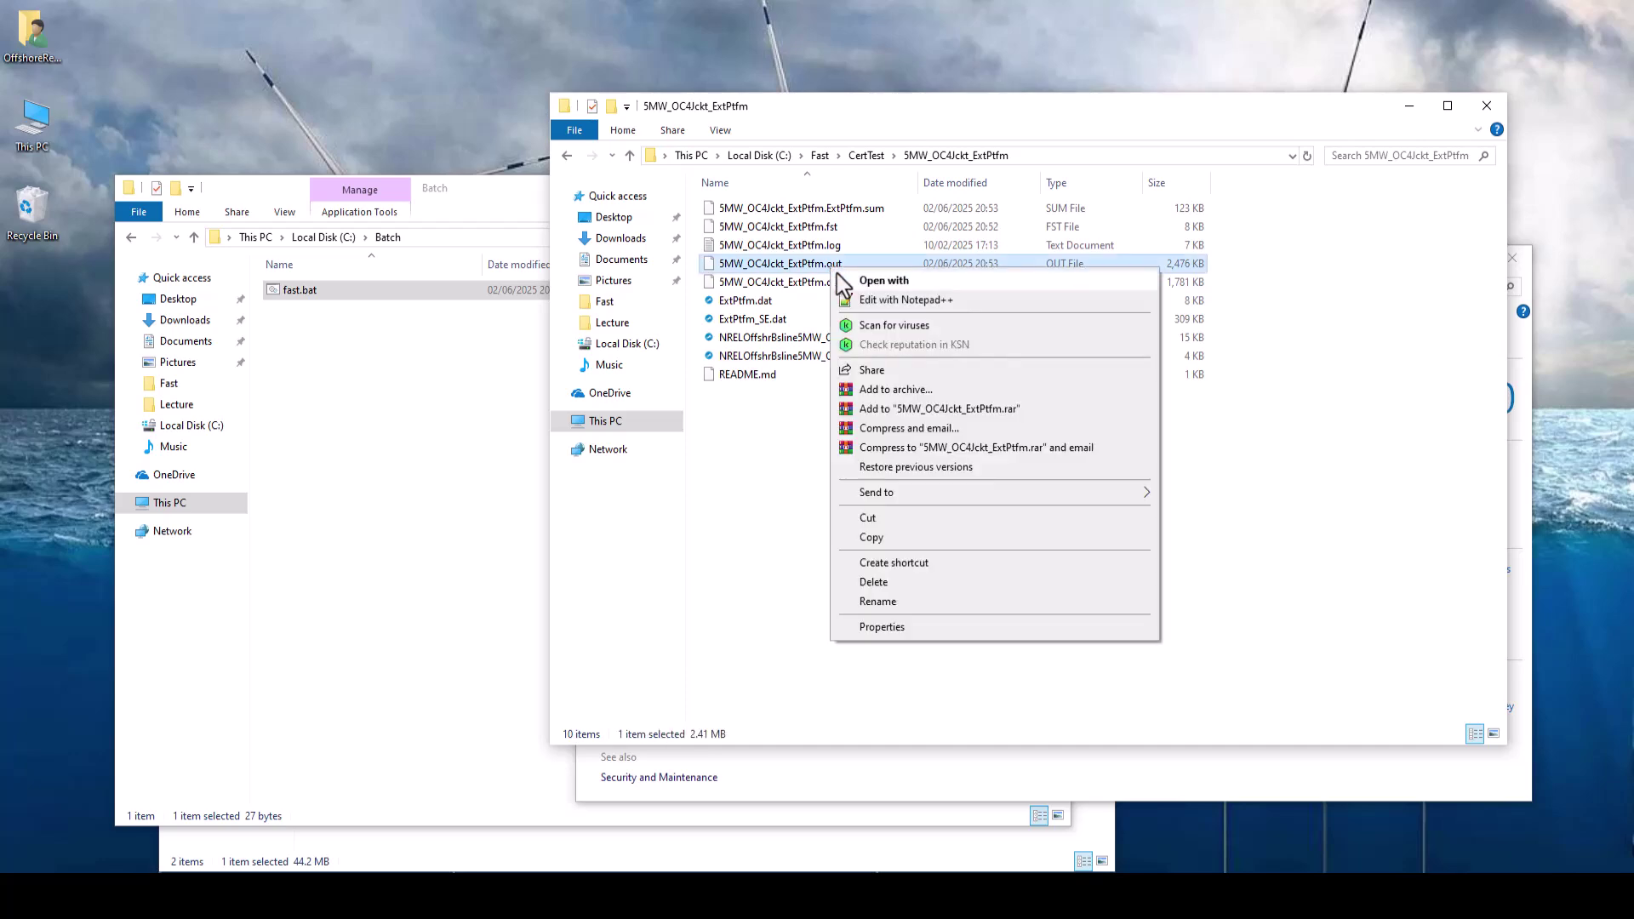
left_click(904, 301)
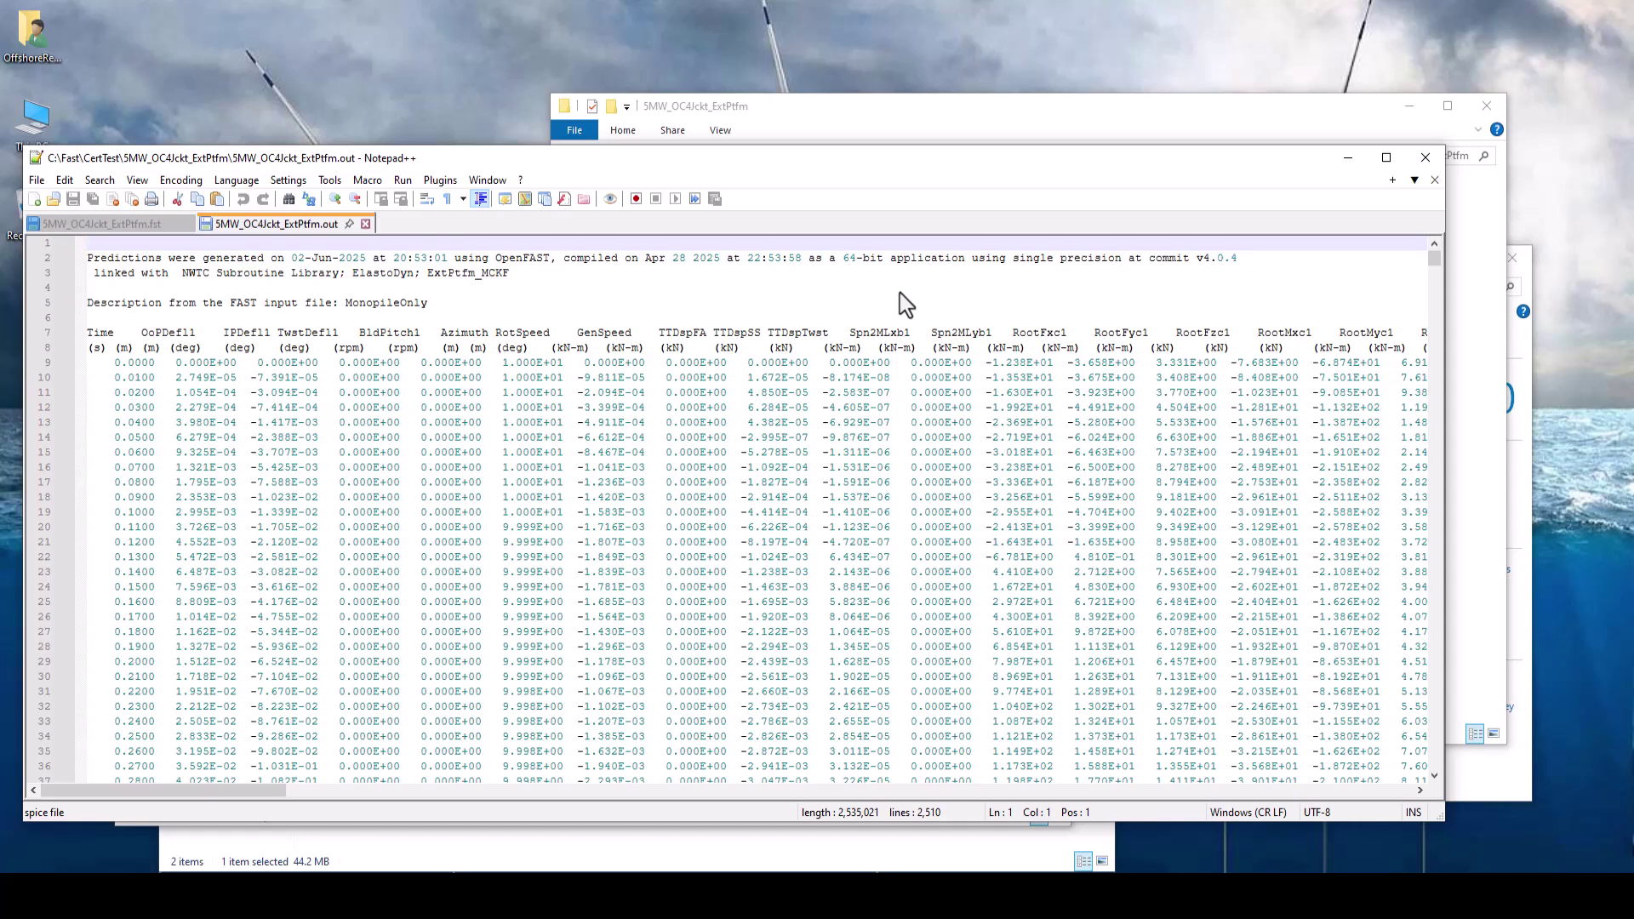
left_click(1425, 157)
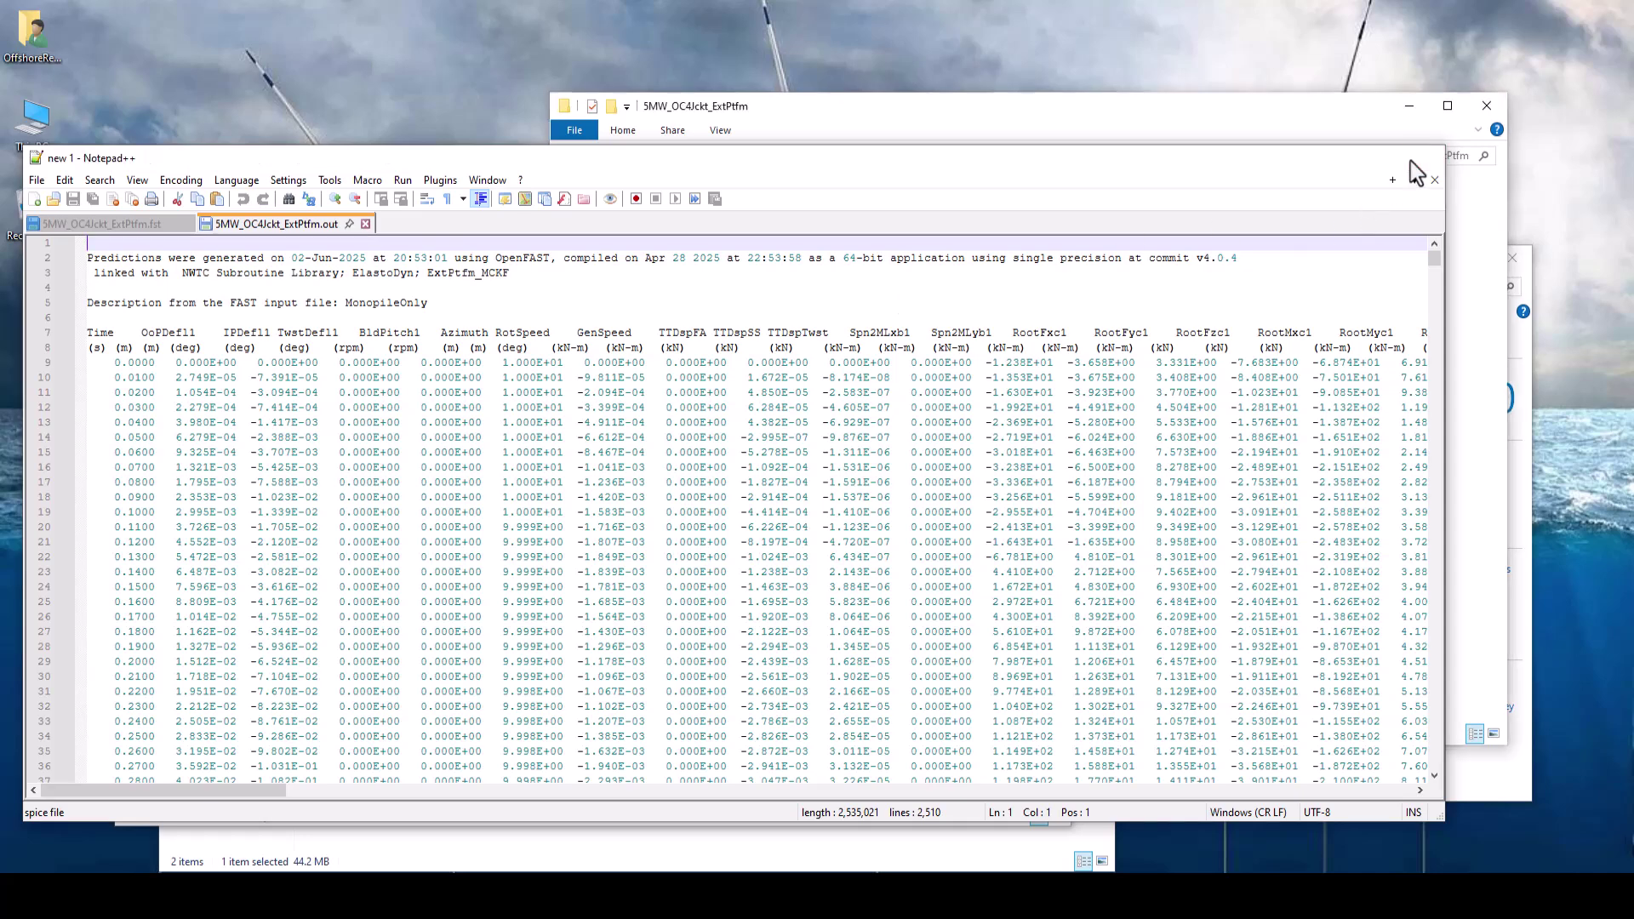
Launch Excel and create a blank workbook.
key("super")
type("excel")
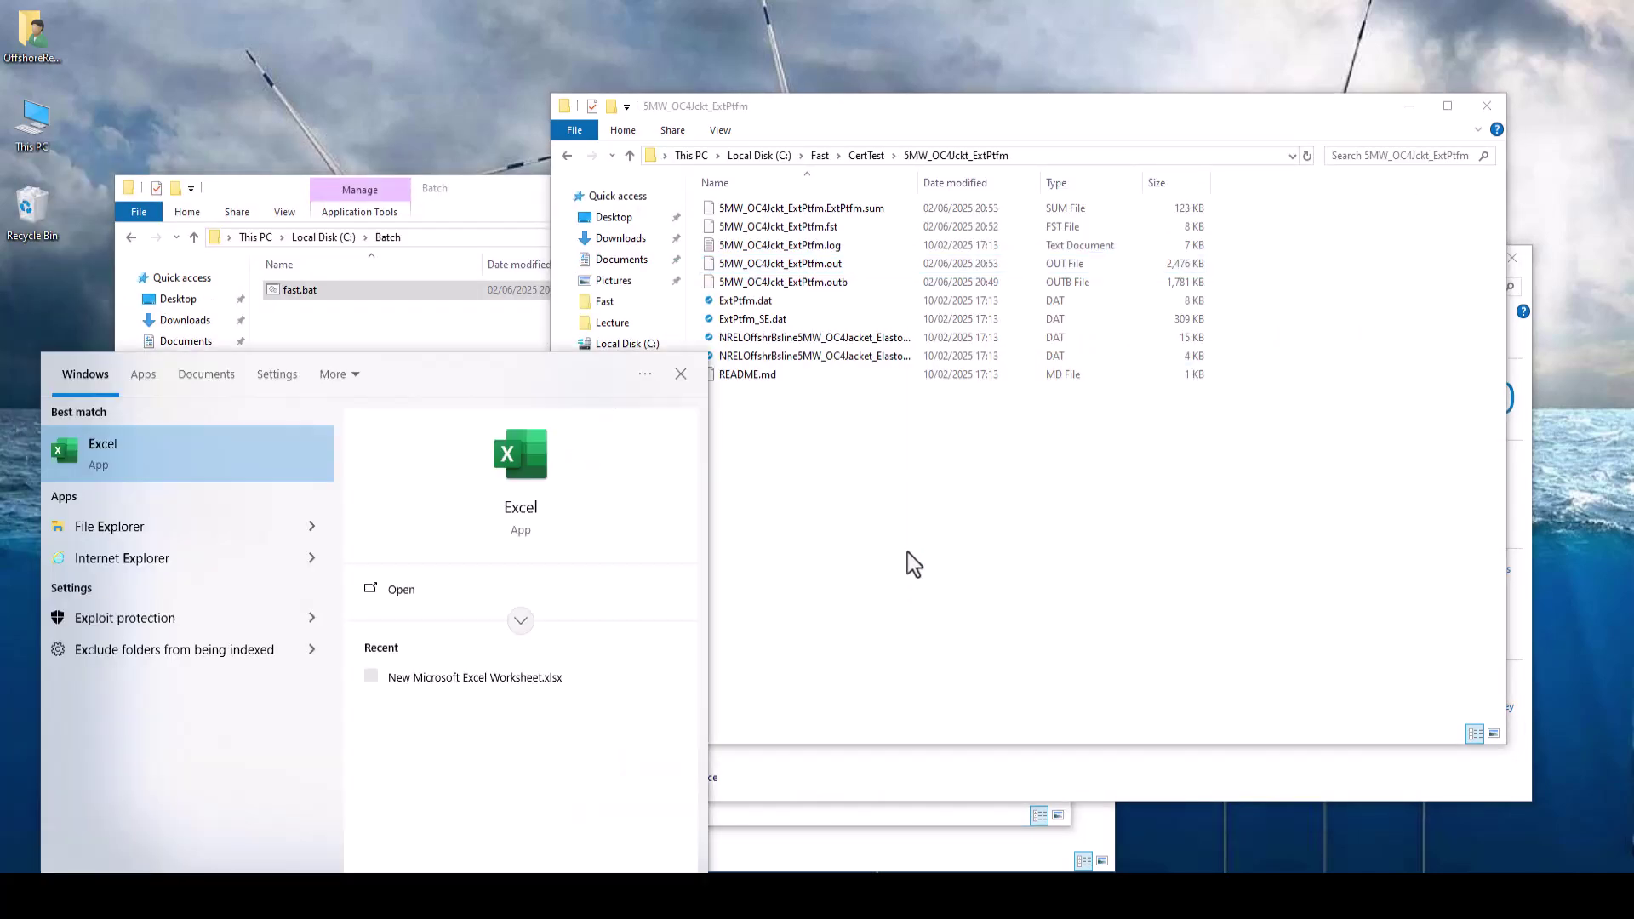
key("Return")
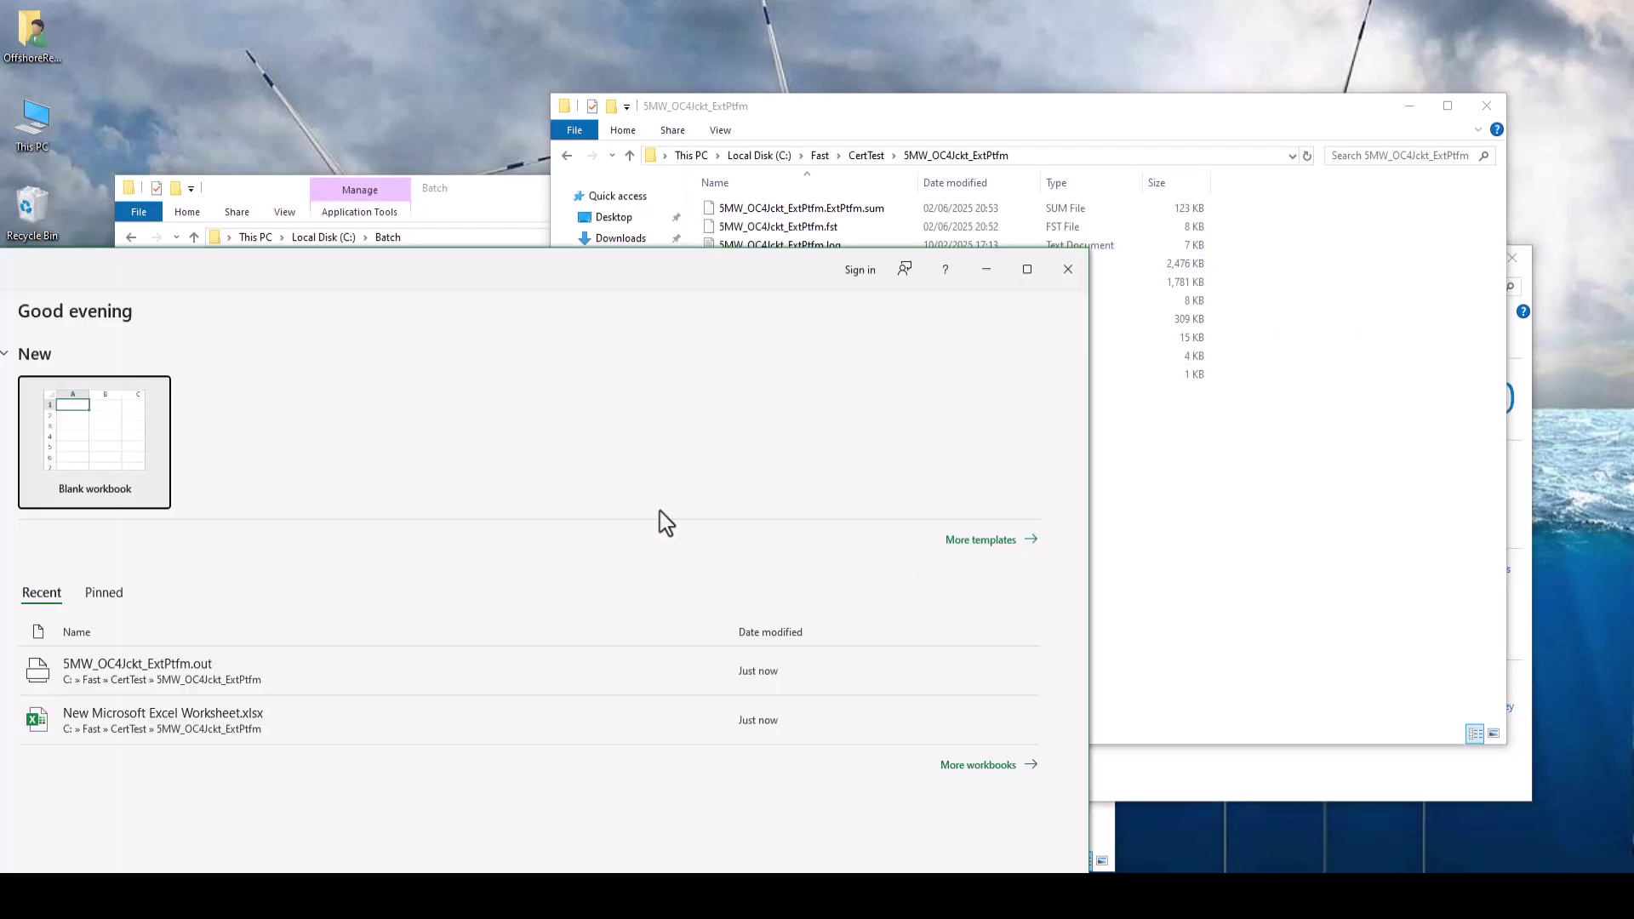
left_click(136, 446)
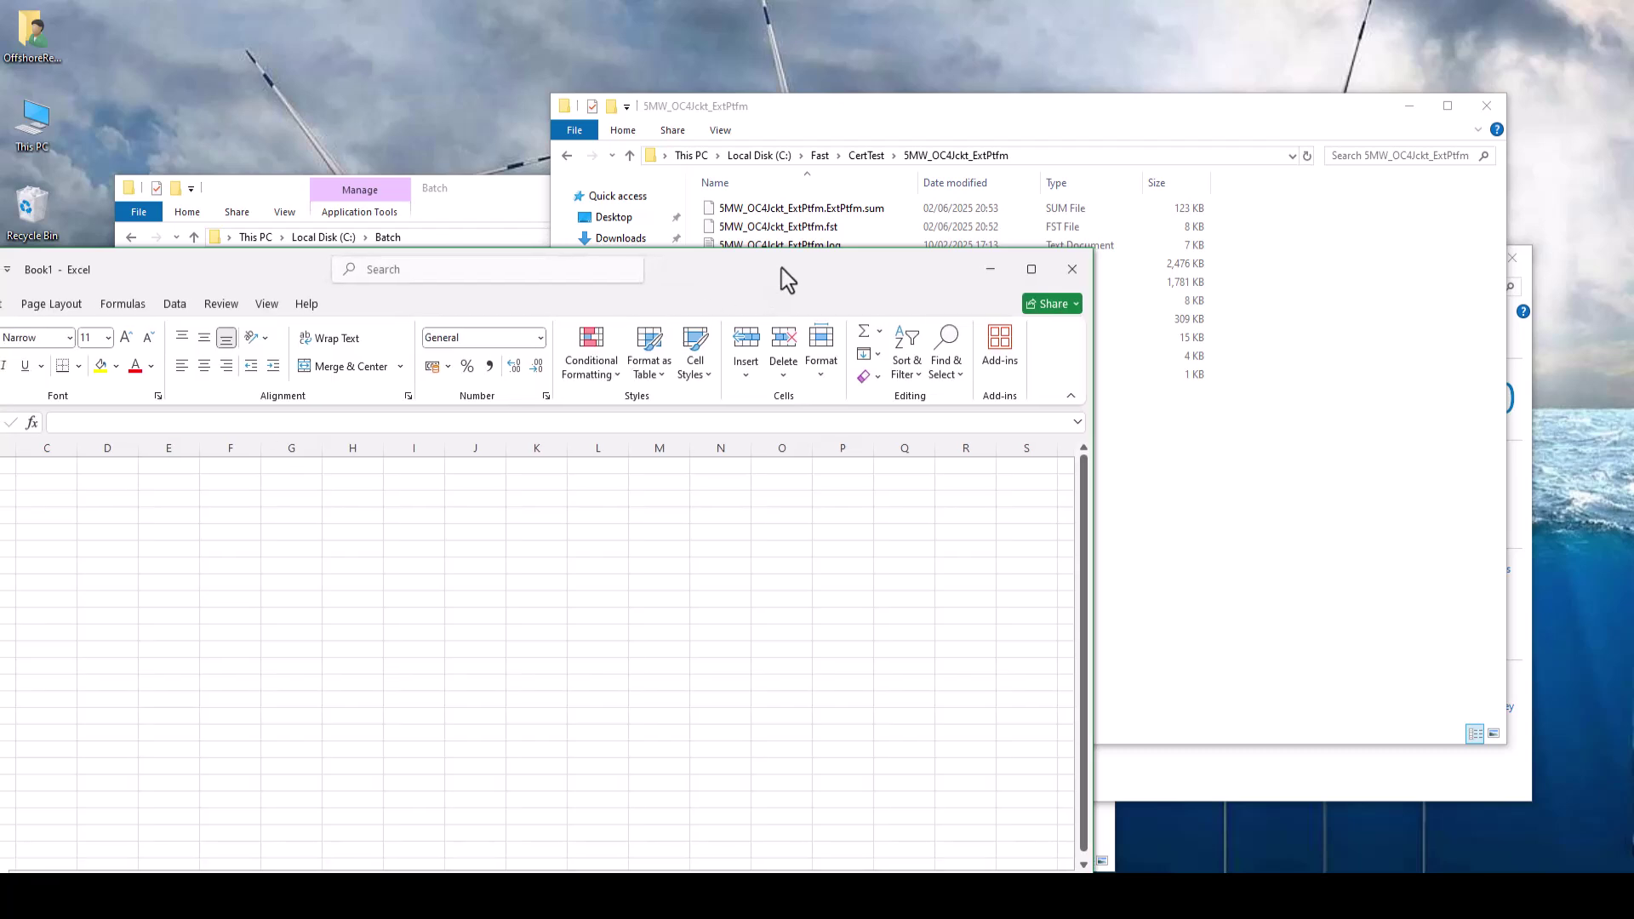
Drop 5MW_OC4Jckt_ExtPtfm.out onto the grid, convert to numbers, widen column O for RootFyc1, then minimize.
left_click_drag(787, 280, 977, 396)
left_click_drag(808, 264, 593, 655)
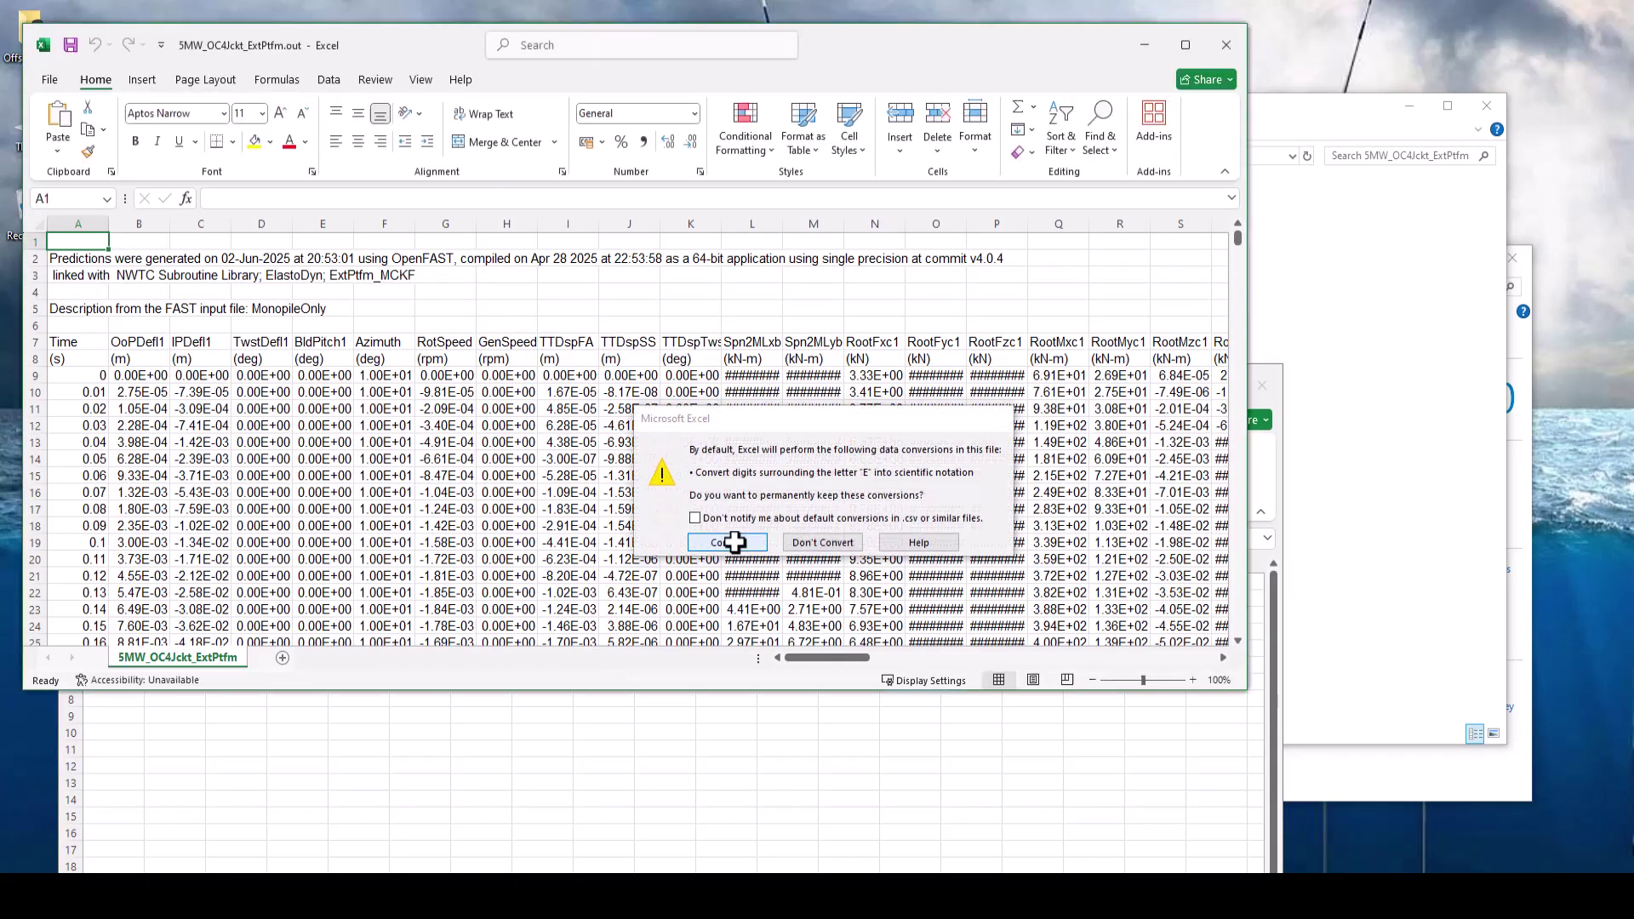
left_click(727, 549)
left_click(1185, 44)
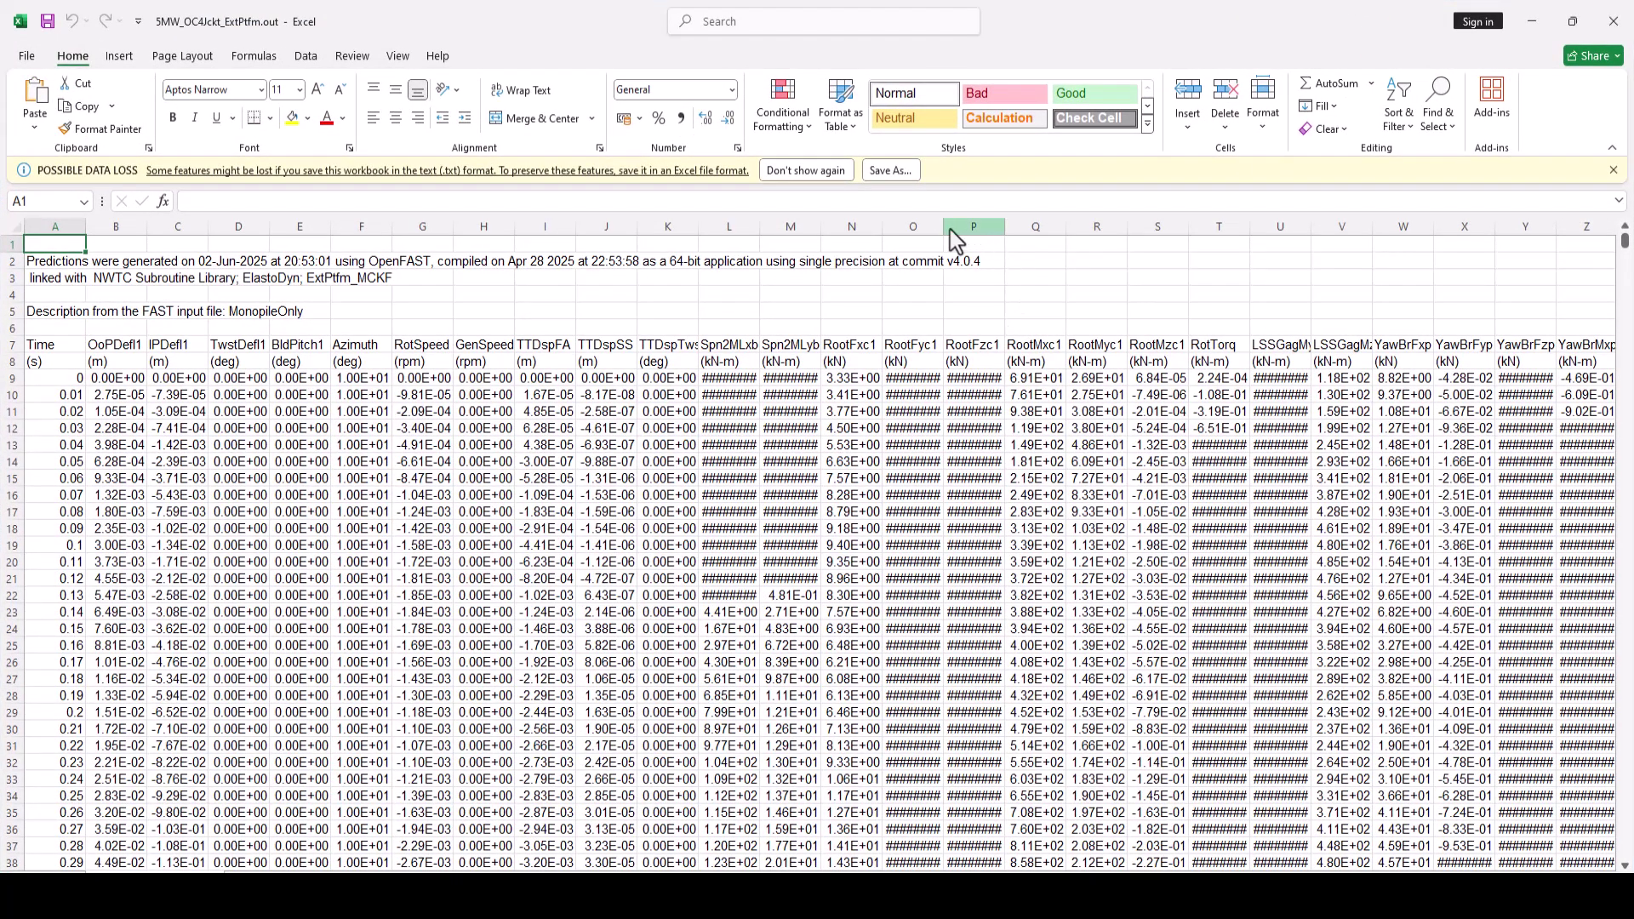
left_click_drag(945, 228, 989, 235)
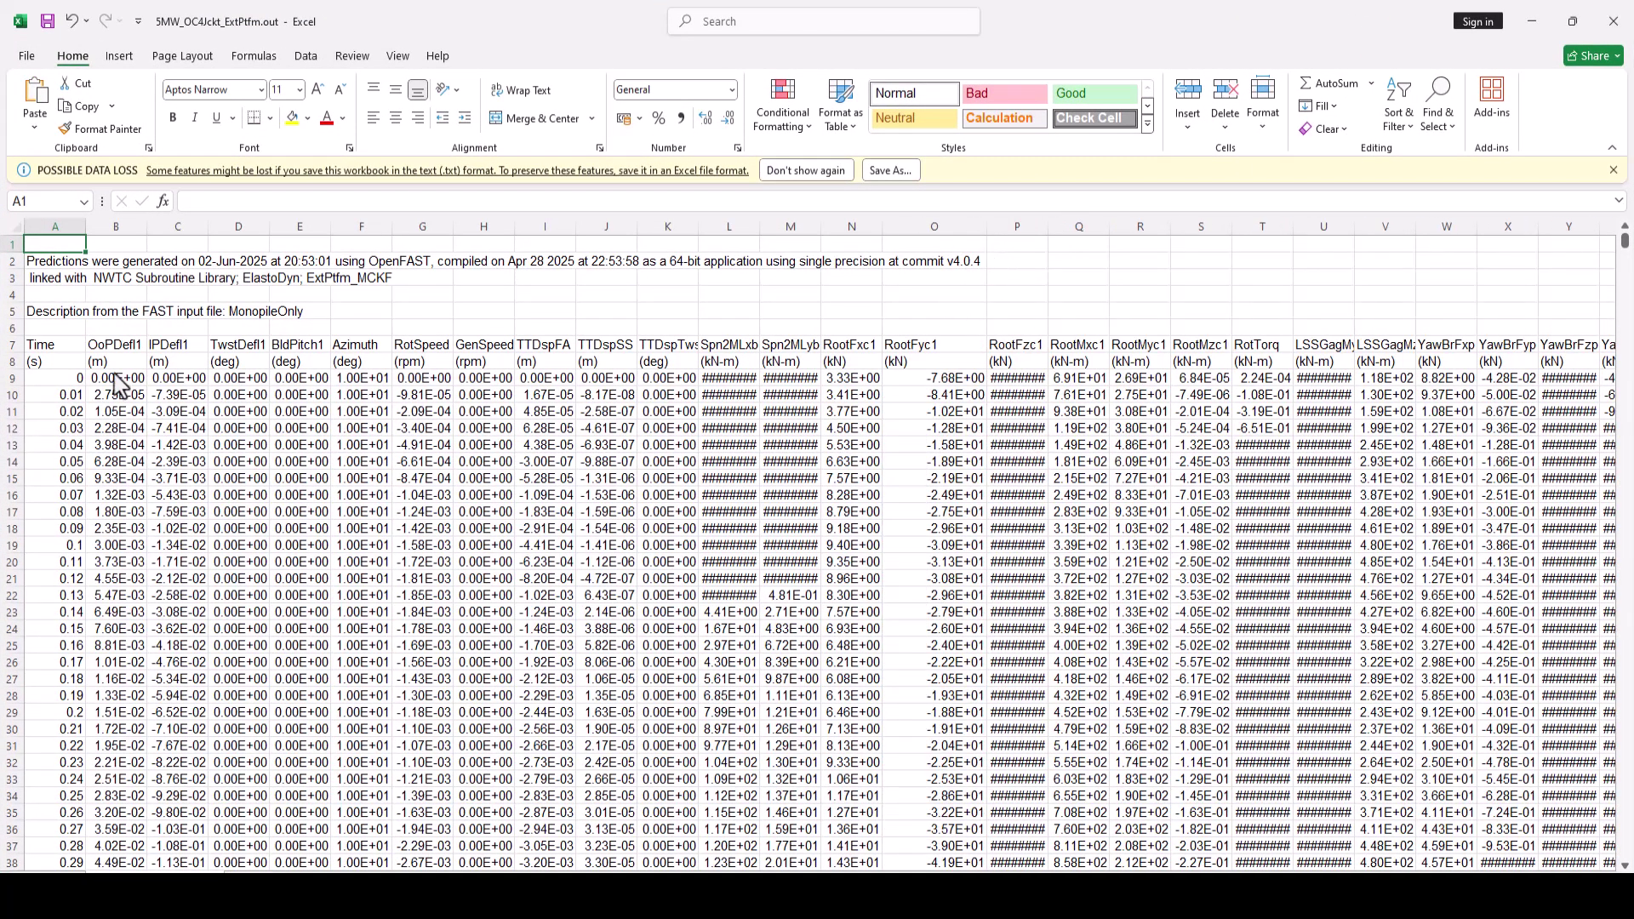
left_click_drag(80, 383, 37, 770)
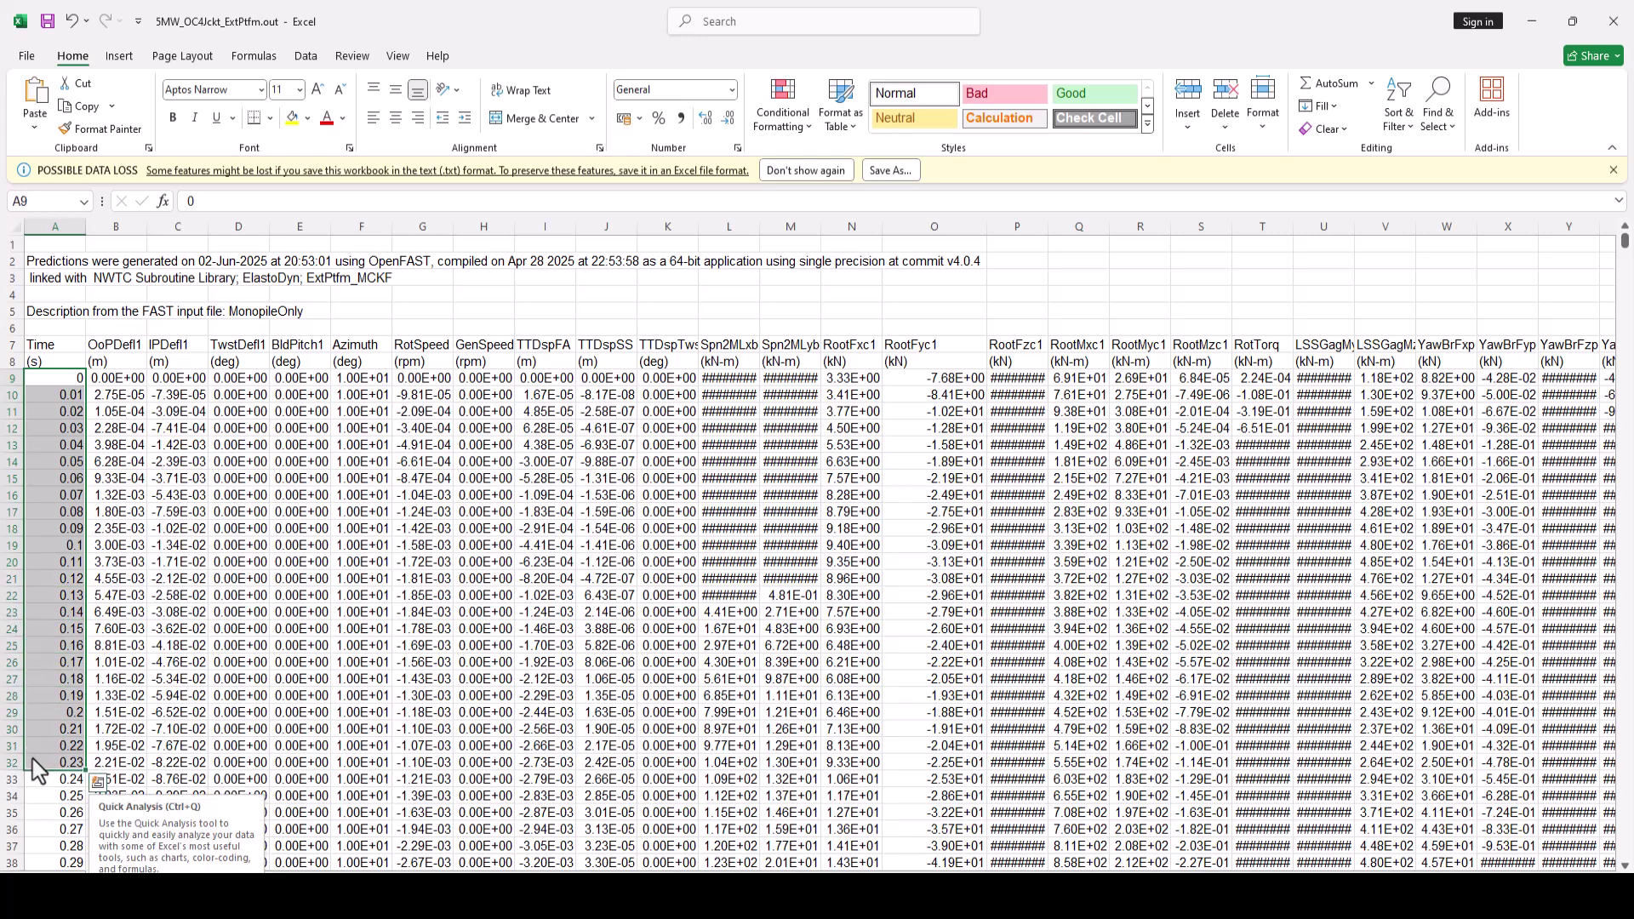
left_click(1533, 22)
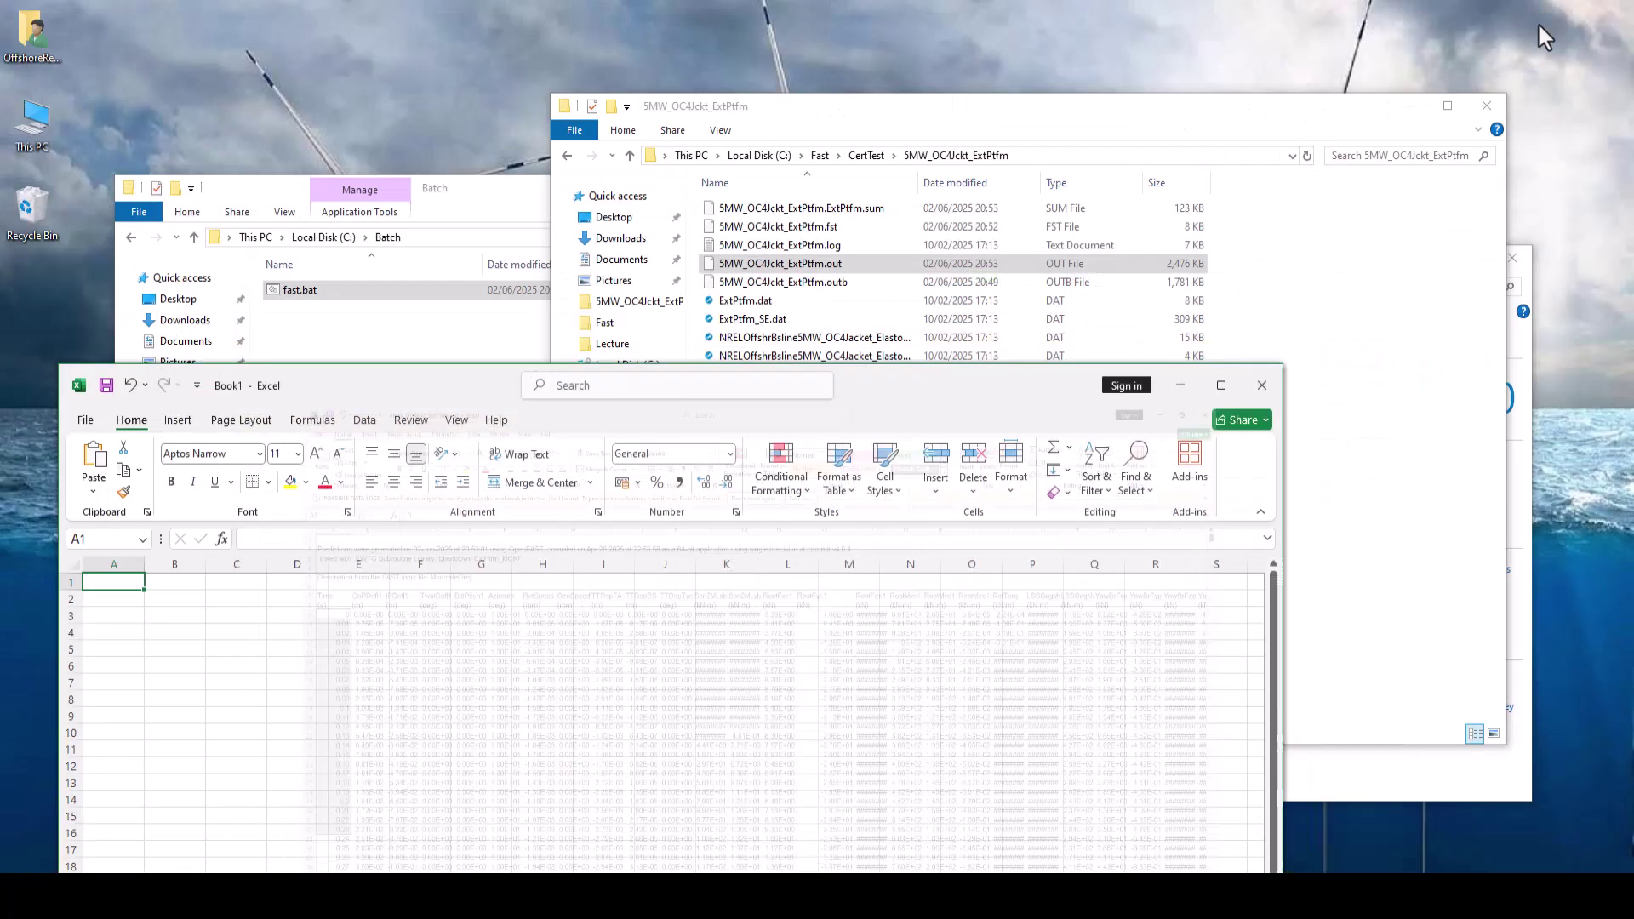
Minimize Book1 and move up to the CertTest folder with its 70 test-case folders.
left_click(1181, 388)
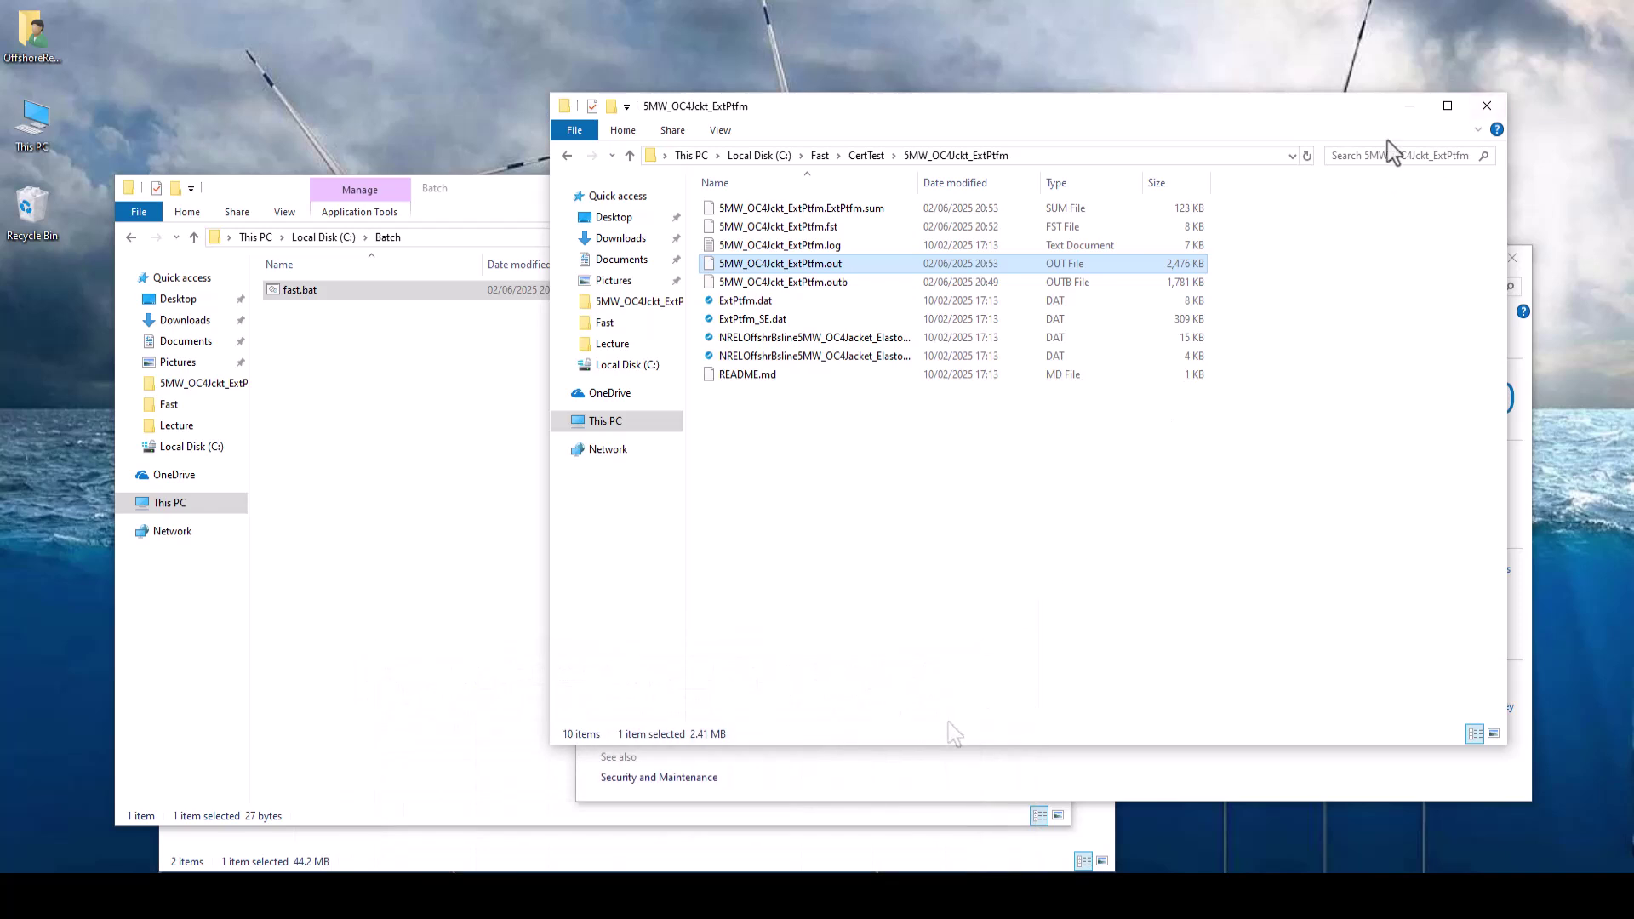
left_click(1143, 645)
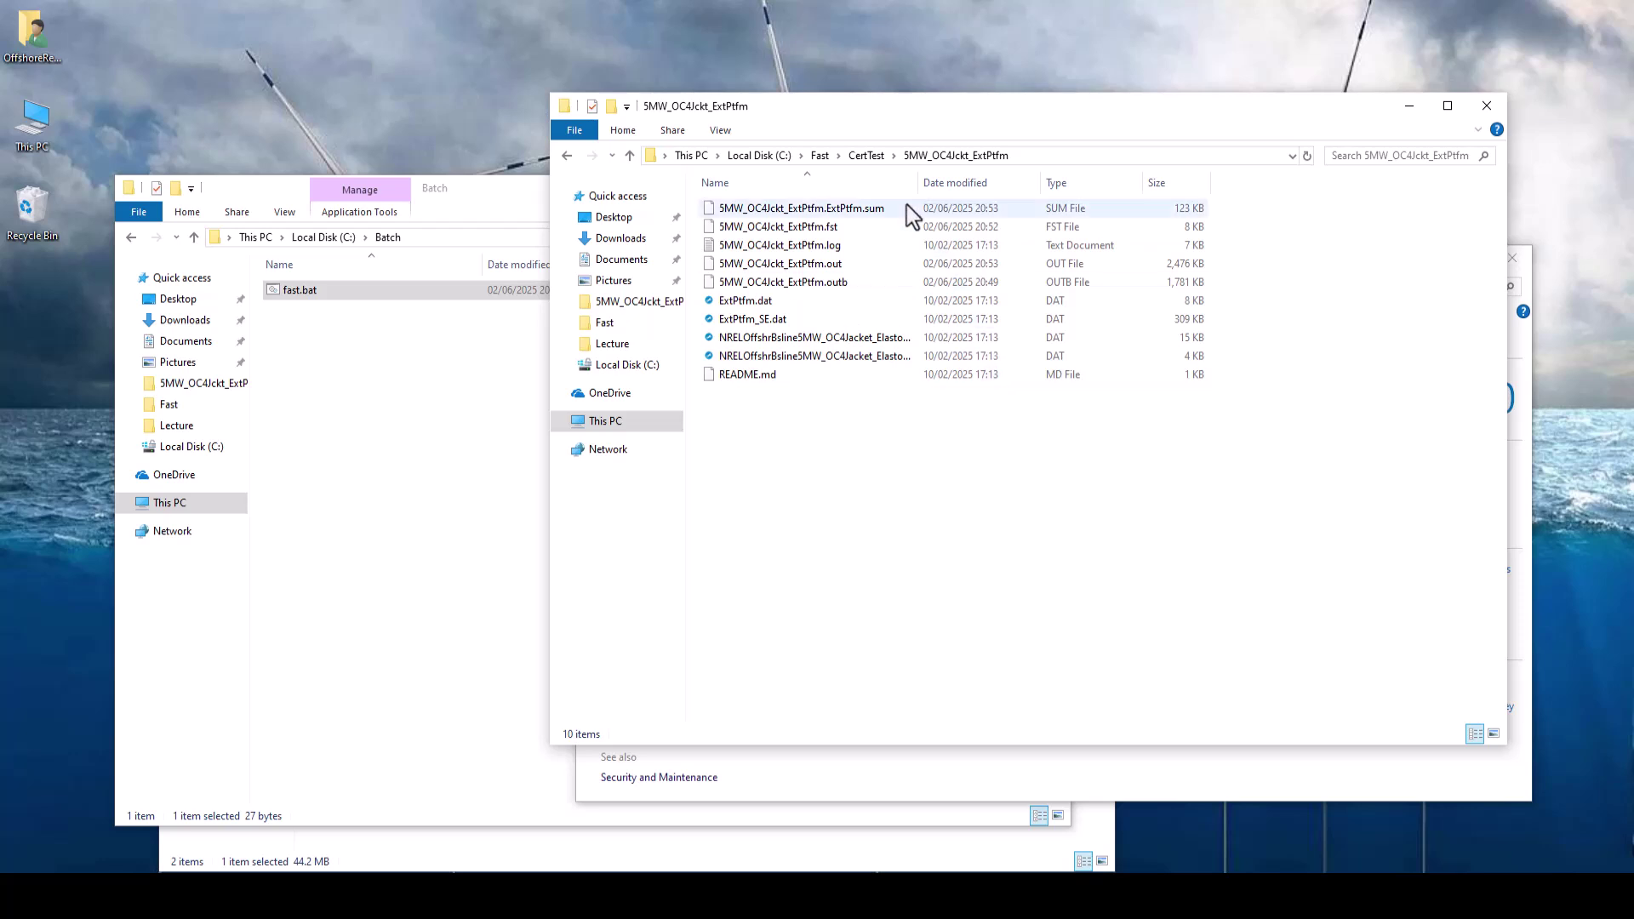
left_click(866, 155)
left_click(1358, 490)
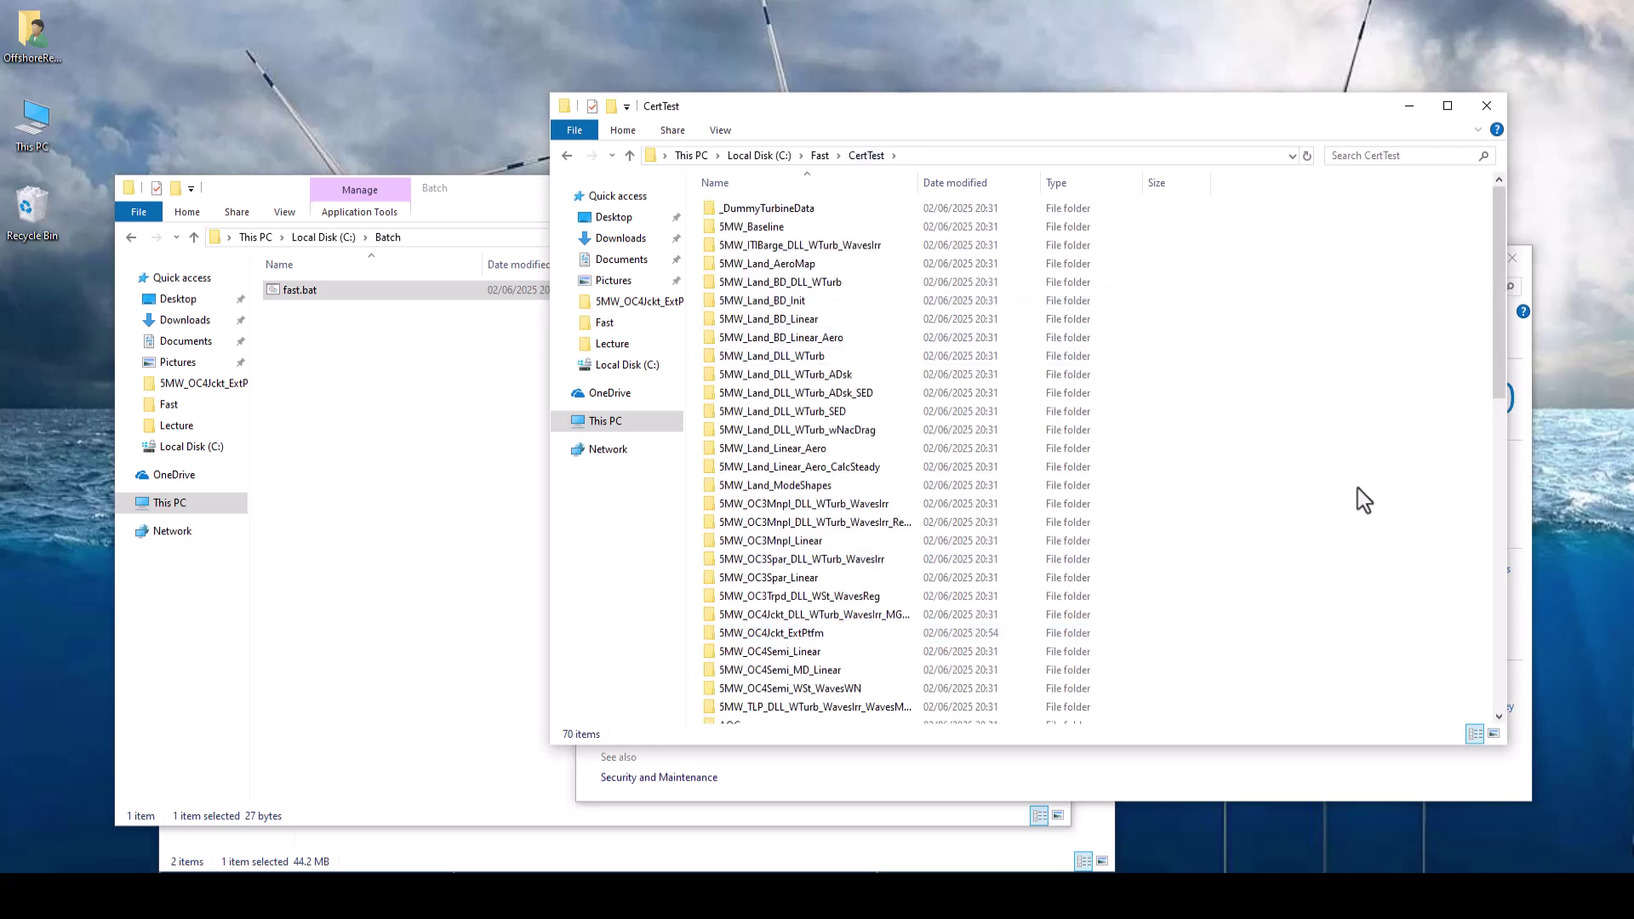